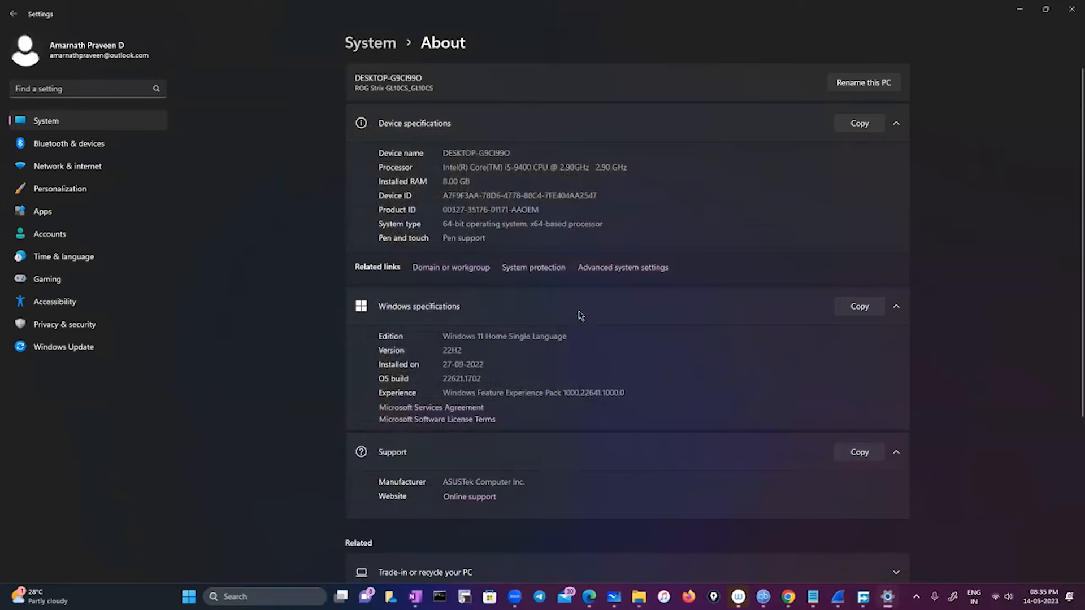
# - Open the ssl-keys file from the desktop and look through its logged client and server TLS secrets
pyautogui.press('super+d')
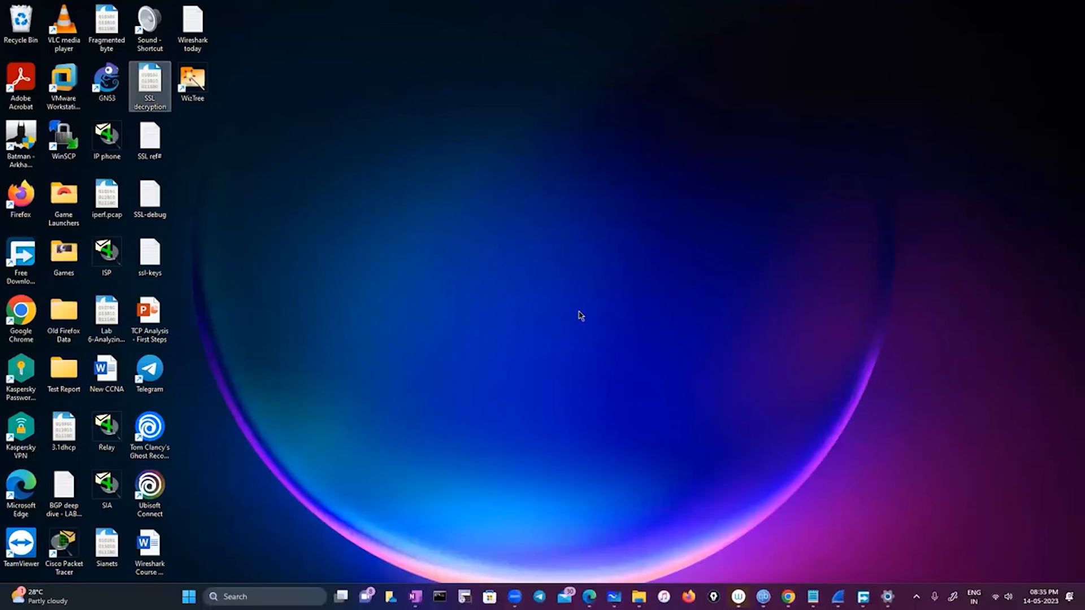
pyautogui.doubleClick(156, 275)
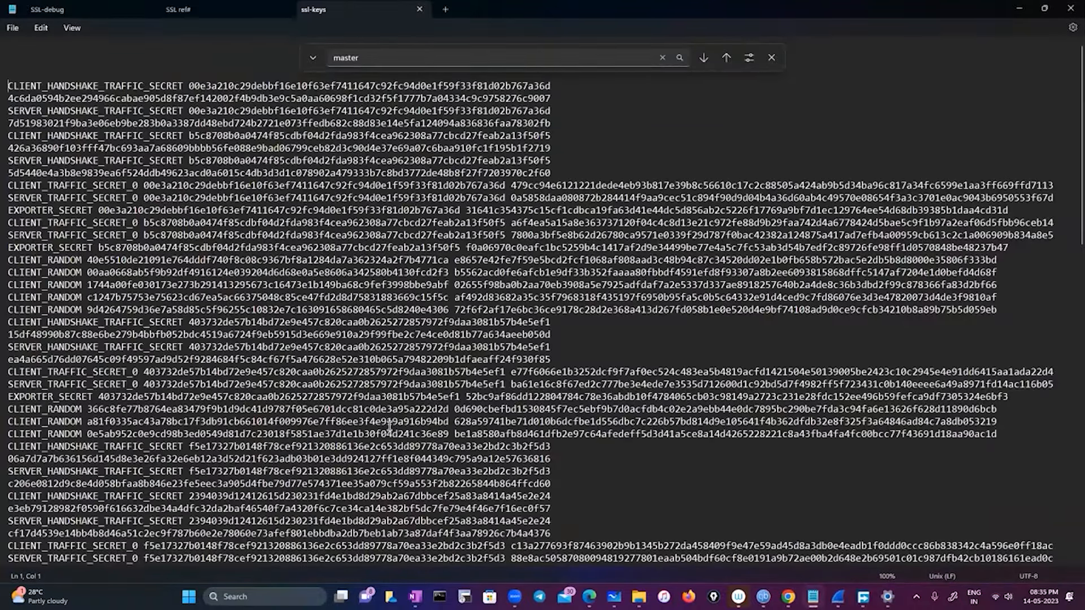
pyautogui.scroll(-10, 1065, 113)
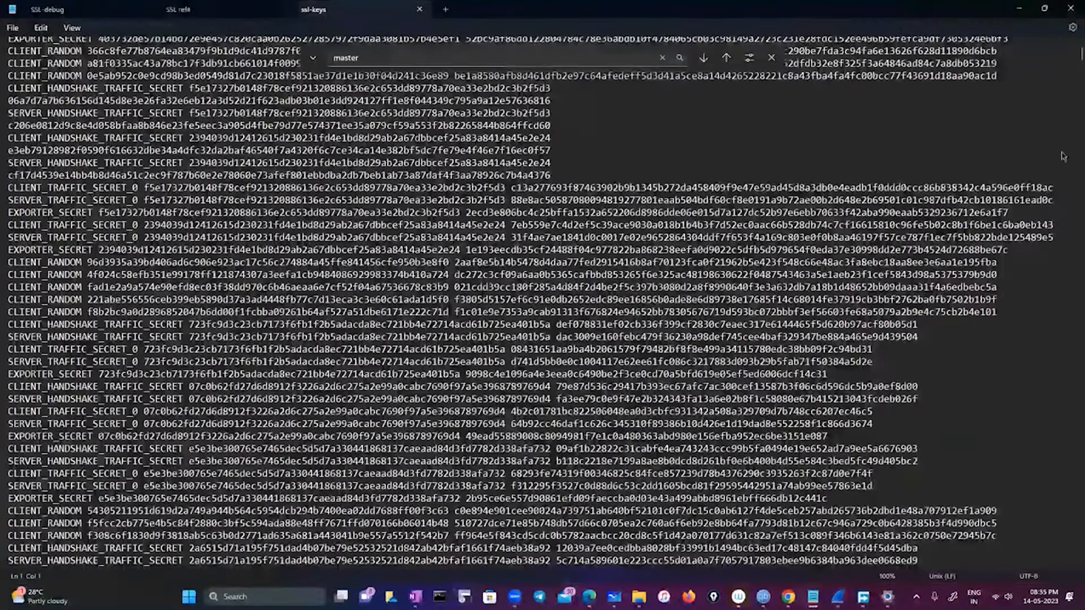
pyautogui.scroll(-10, 1056, 452)
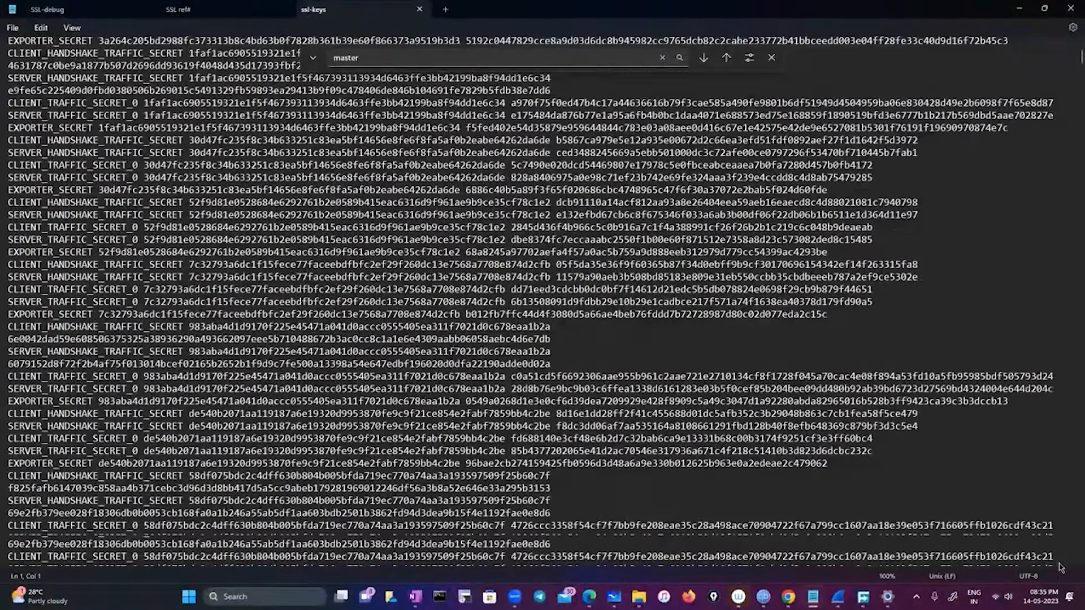
pyautogui.scroll(-10, 1061, 565)
pyautogui.scroll(-10, 808, 345)
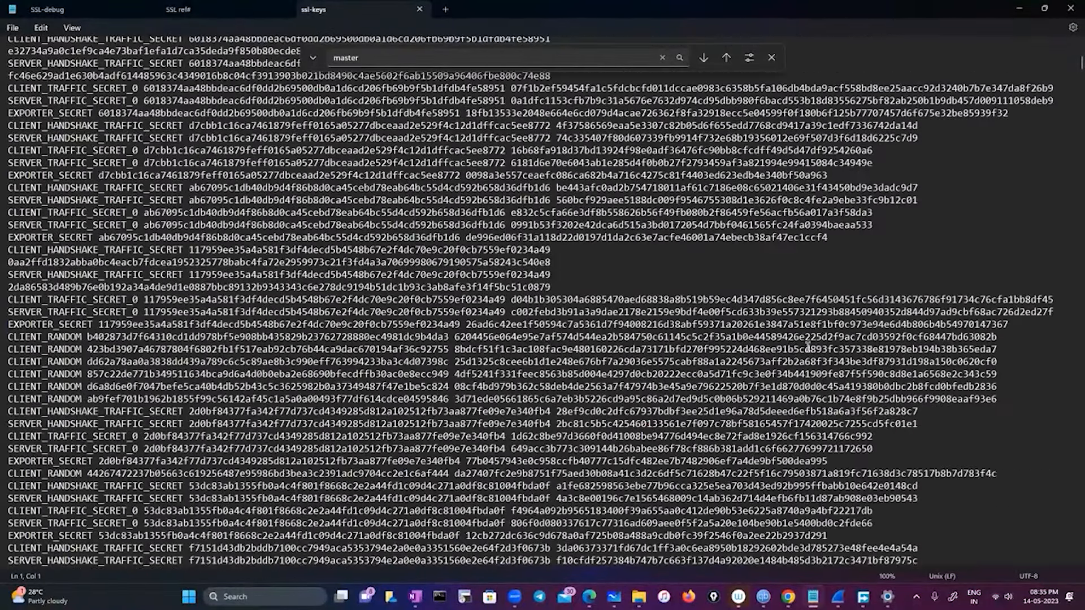
pyautogui.scroll(-10, 316, 102)
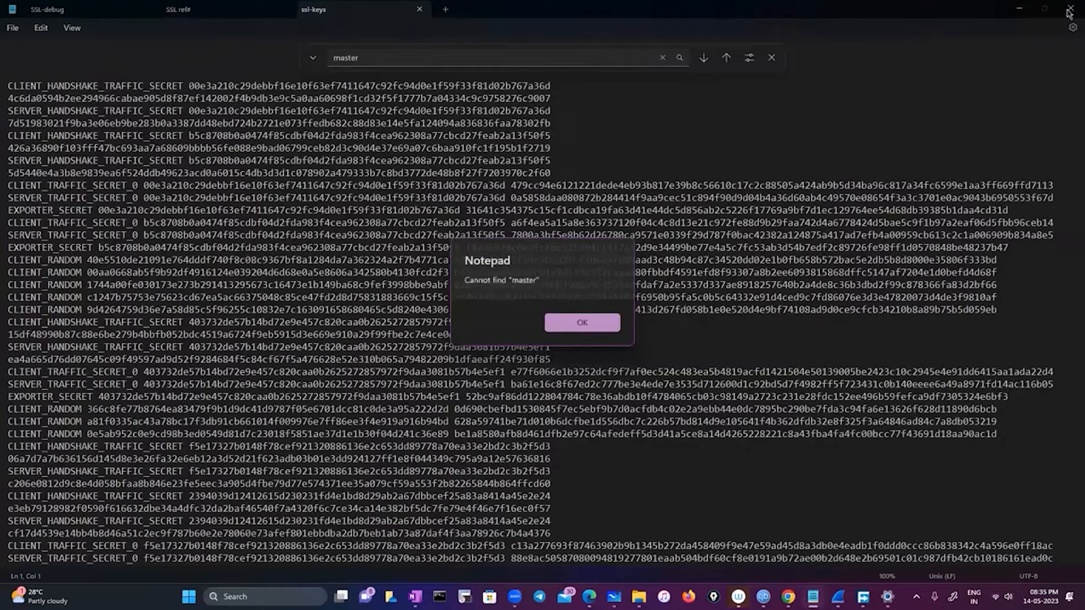
# - Search the ssl-keys file for "master" and close the file
pyautogui.press('Return')
pyautogui.press('Return')
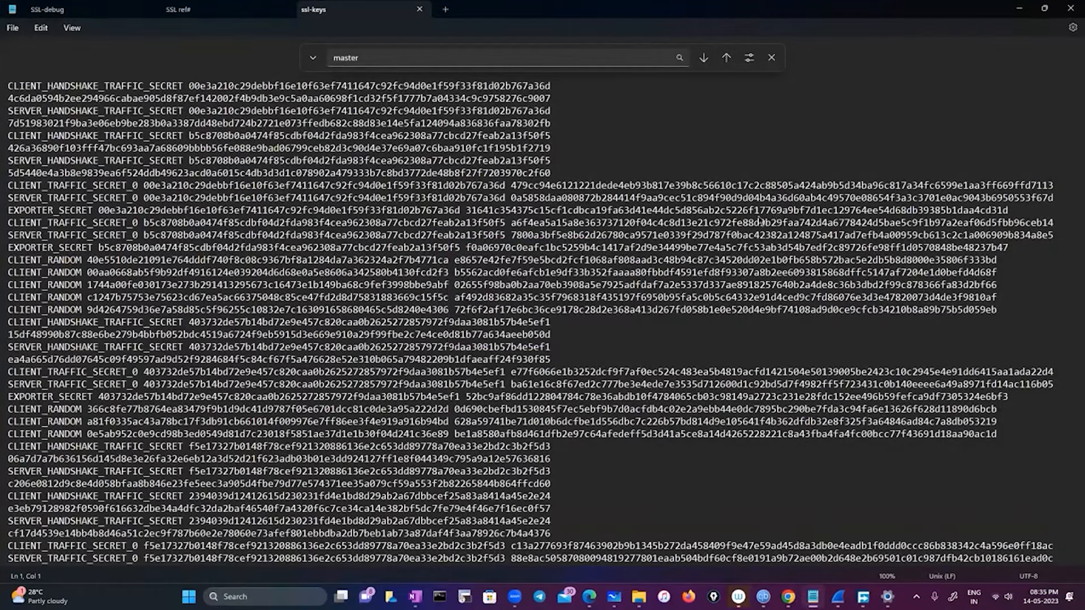
pyautogui.hotkey('alt', 'F4')
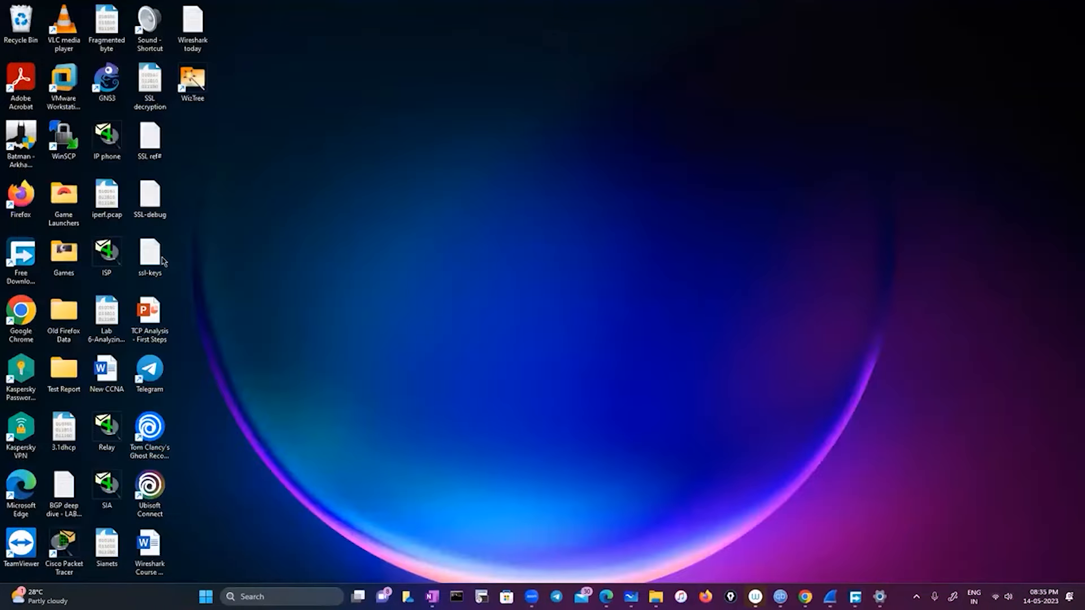
# - Open the SSL-debug file from the desktop and search it for "master"
pyautogui.moveTo(163, 261)
pyautogui.doubleClick(154, 206)
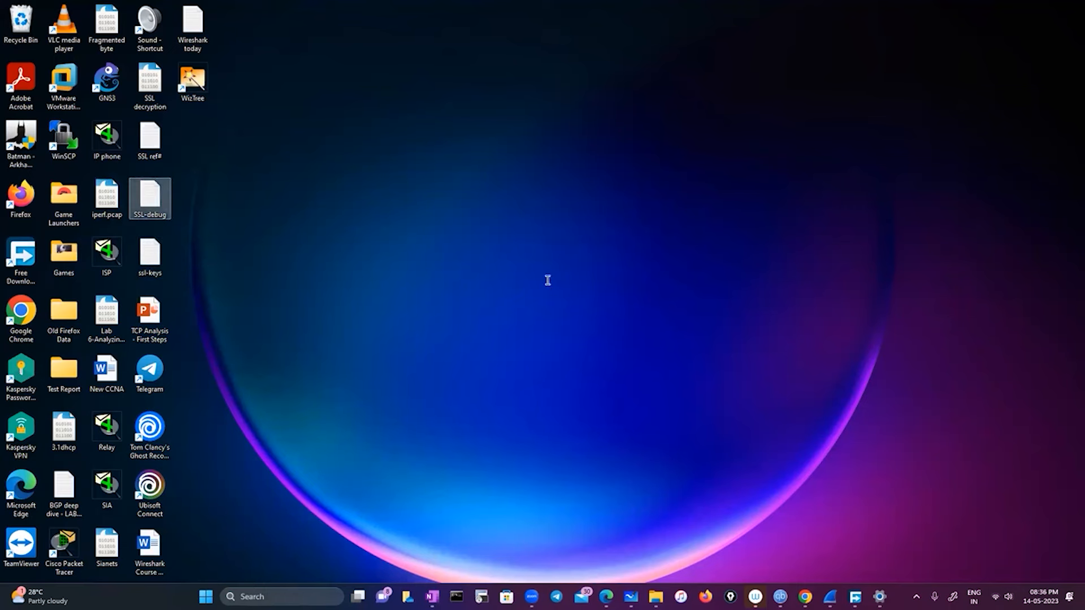
pyautogui.scroll(-15, 474, 396)
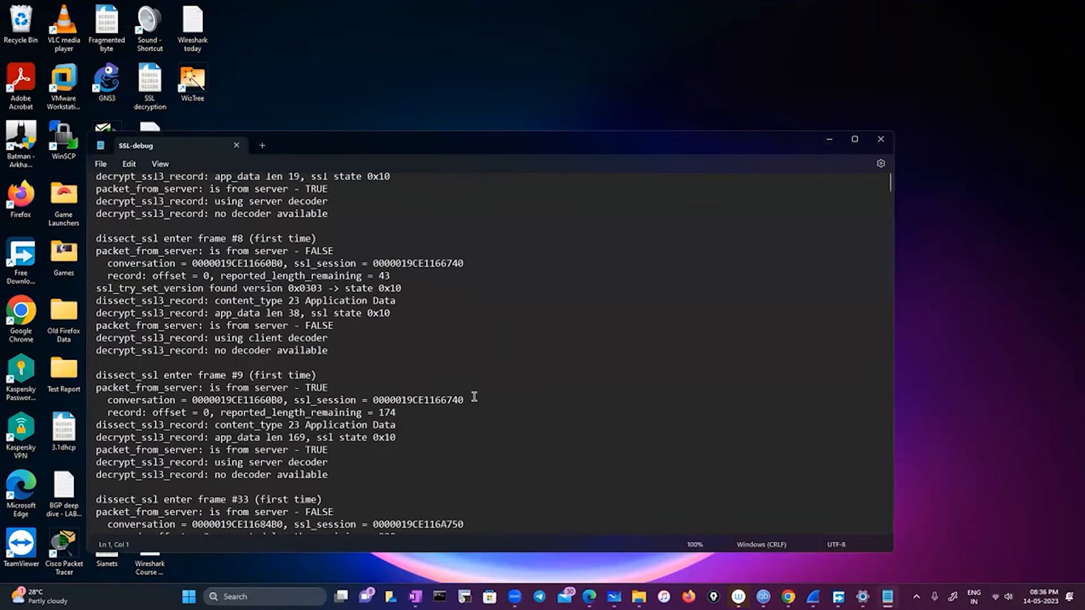
pyautogui.scroll(-14, 474, 396)
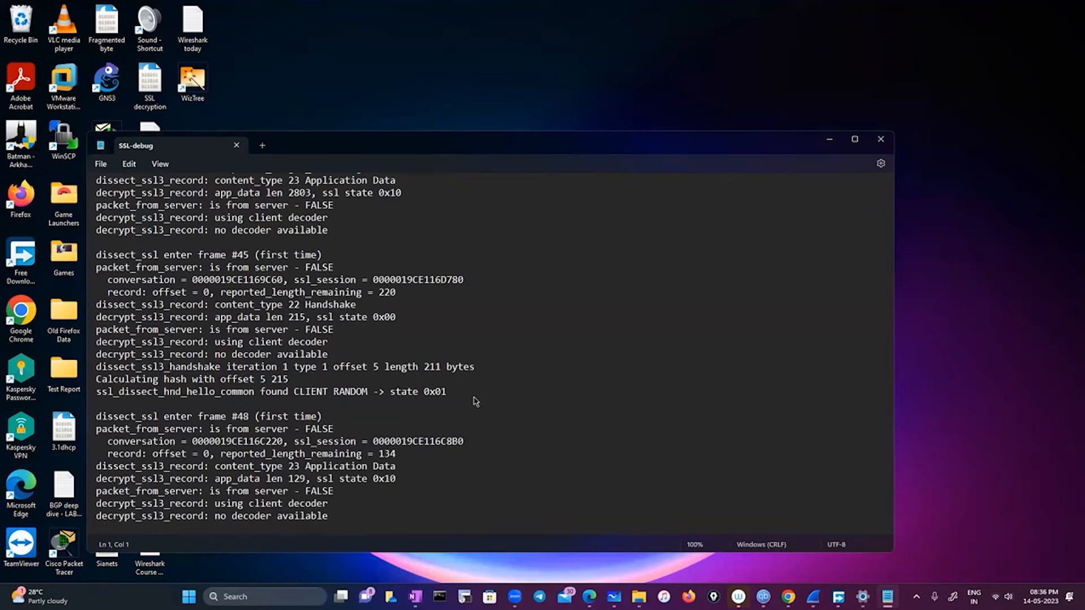
pyautogui.hotkey('ctrl', 'f')
pyautogui.write('master')
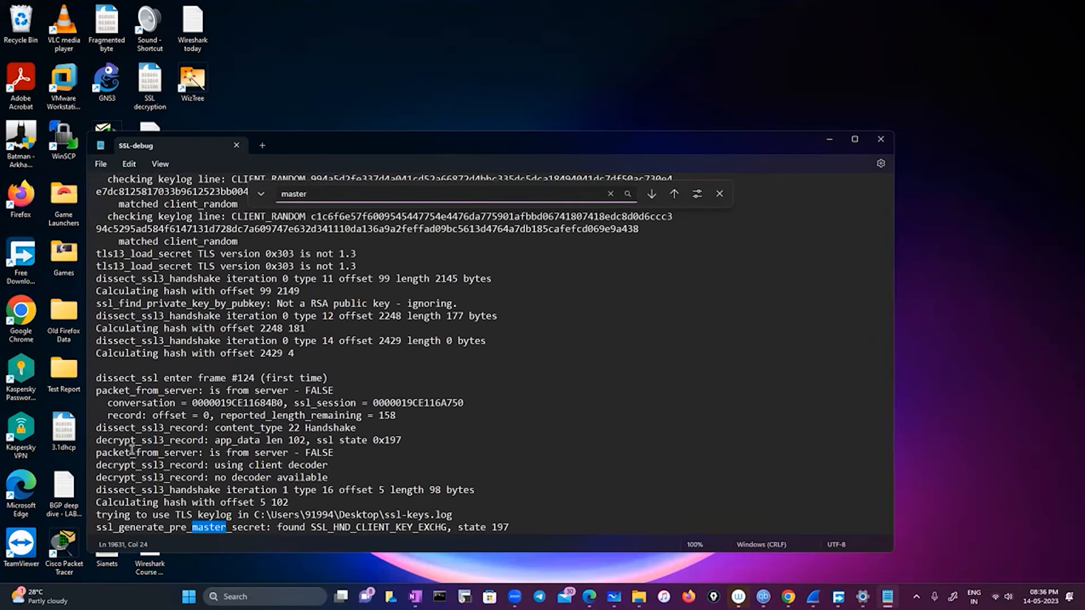
# - Highlight the pre_master_secret text in the ssl_generate_pre_master_secret line of the frame #124 entry
pyautogui.scroll(-1, 98, 453)
pyautogui.scroll(-1, 98, 453)
pyautogui.moveTo(96, 452); pyautogui.dragTo(262, 455)
pyautogui.click(173, 452)
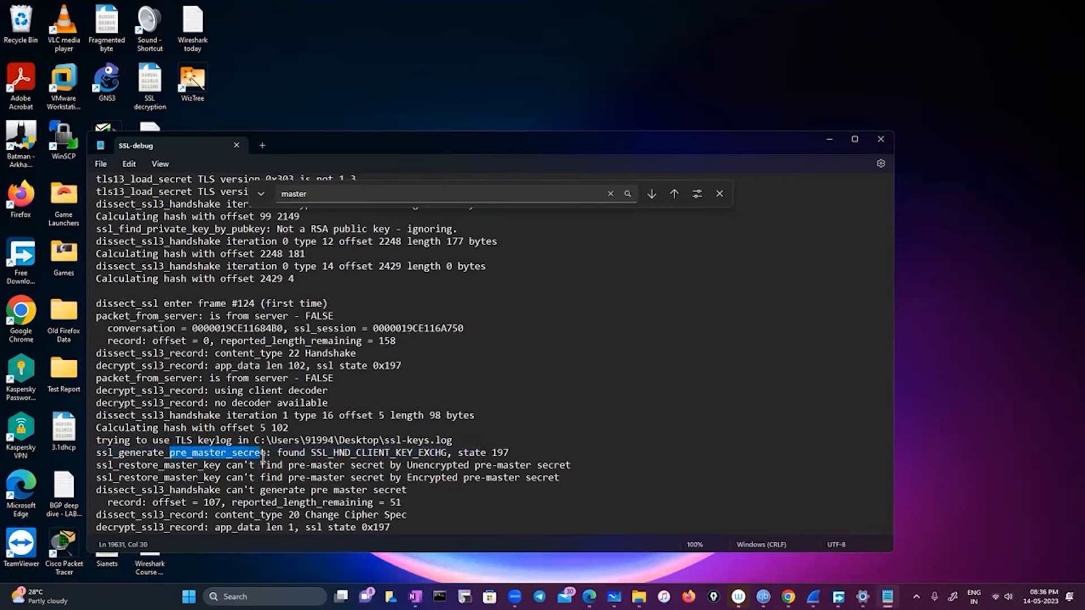
# - Examine the following master-secret entries, highlighting the ssl_generate_pre_master_secret line under frame #128, and close the SSL-debug file
pyautogui.scroll(-3, 351, 473)
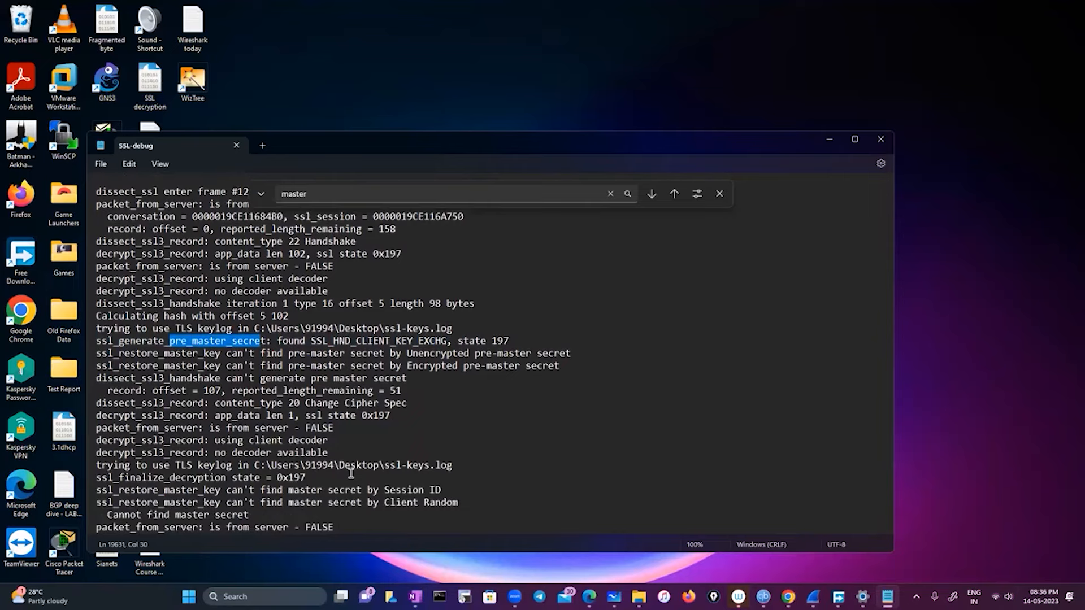
pyautogui.scroll(-13, 350, 474)
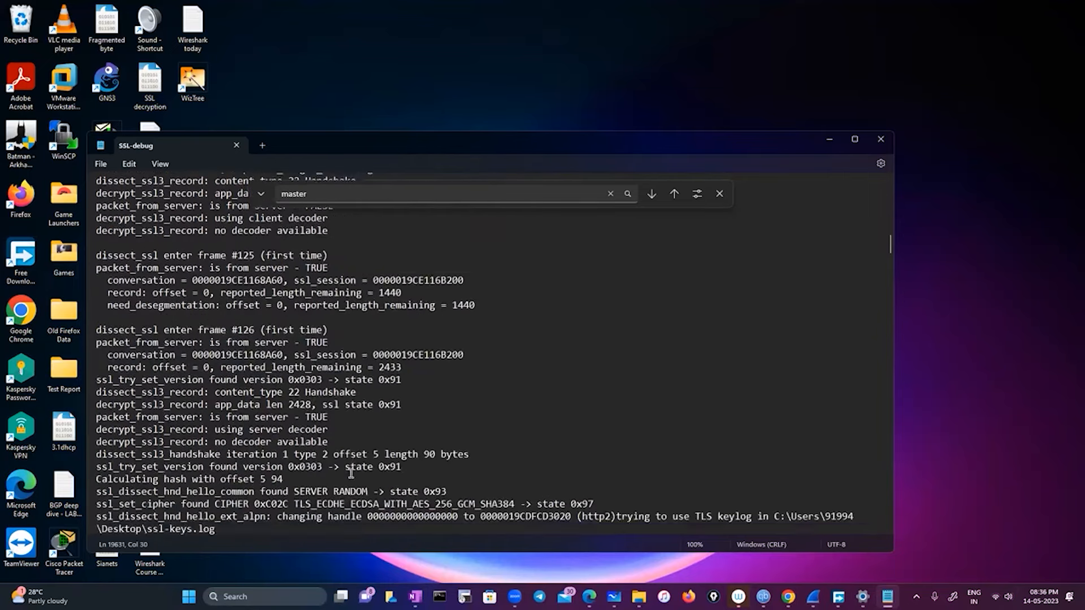
pyautogui.scroll(-8, 350, 474)
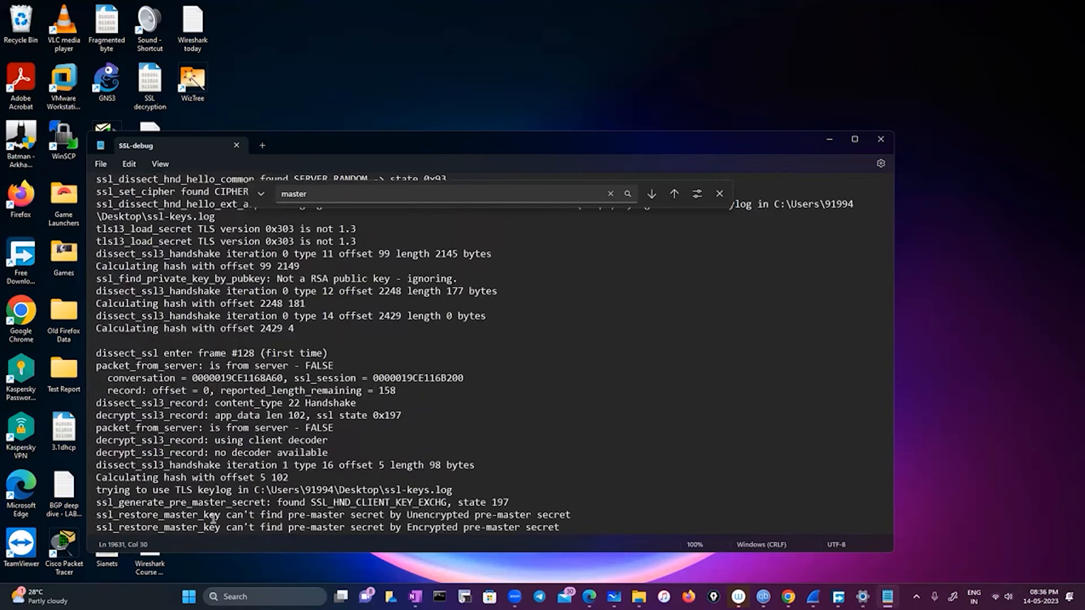
pyautogui.moveTo(103, 502); pyautogui.dragTo(490, 499)
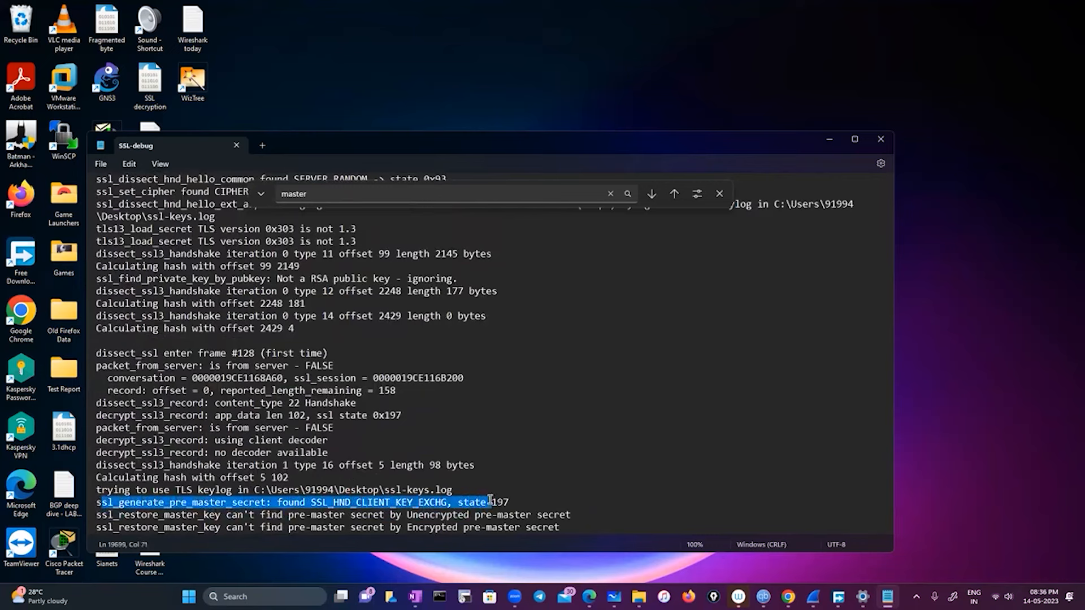
pyautogui.scroll(-9, 490, 501)
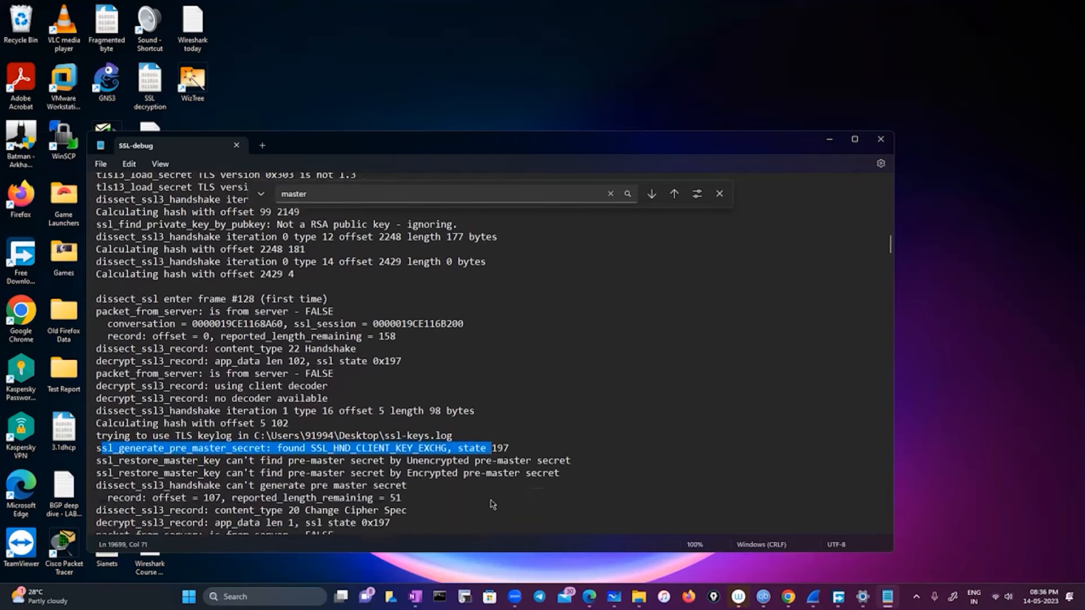
pyautogui.scroll(-15, 490, 501)
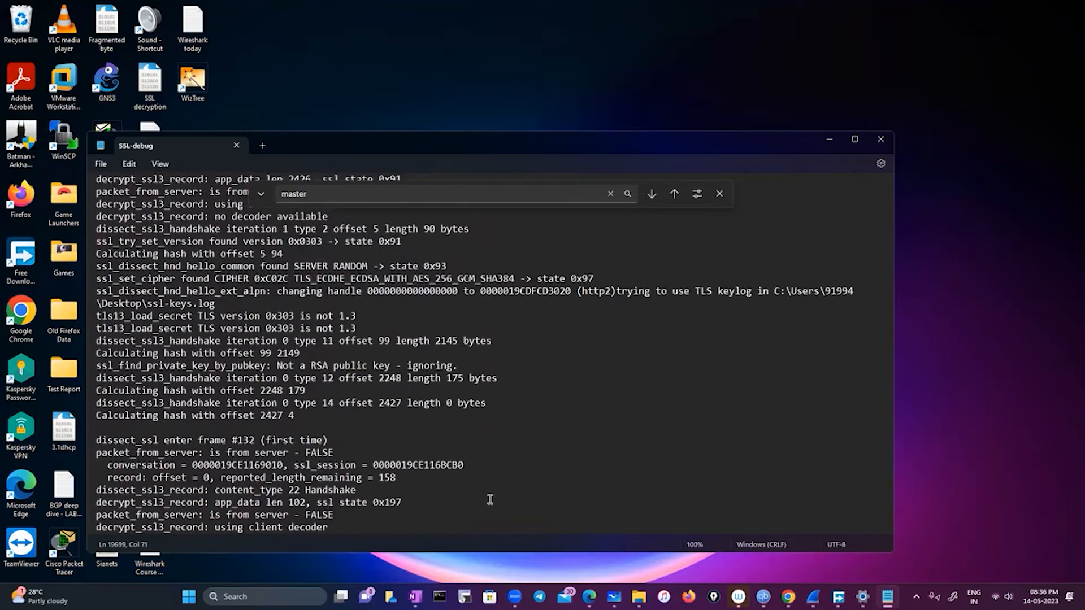
pyautogui.click(719, 193)
pyautogui.click(880, 139)
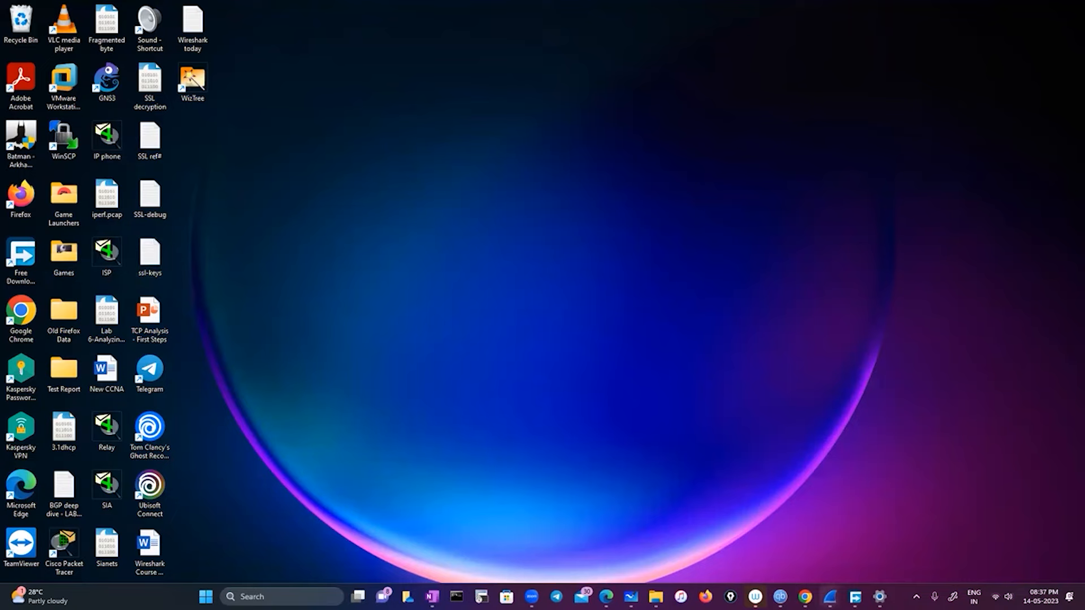
# - Switch to the TLS decryption capture in Wireshark and return to the first packet
pyautogui.moveTo(829, 596)
pyautogui.click(770, 517)
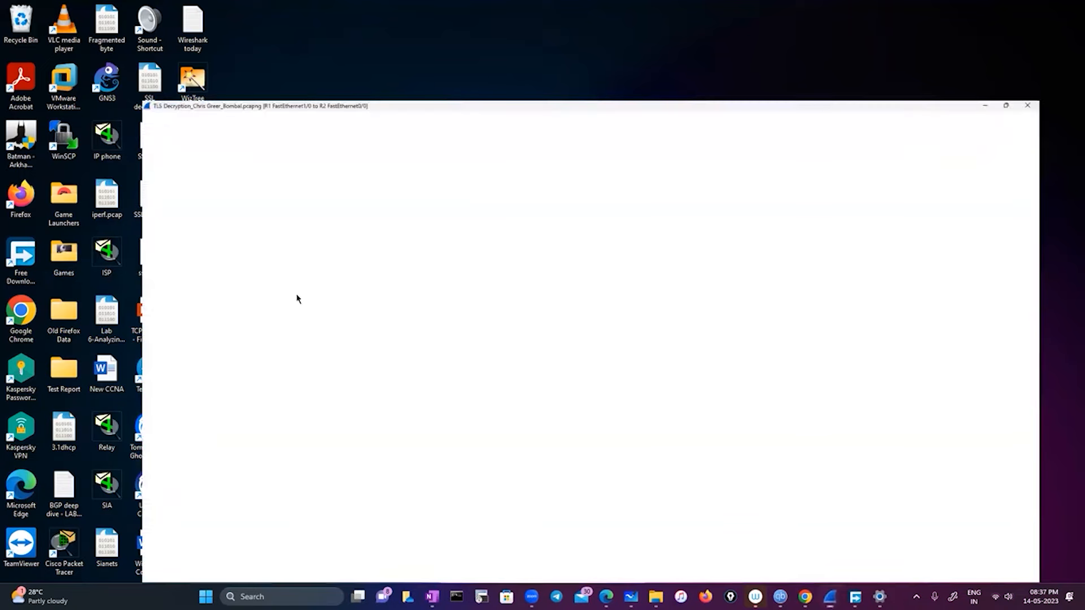
pyautogui.scroll(10, 258, 254)
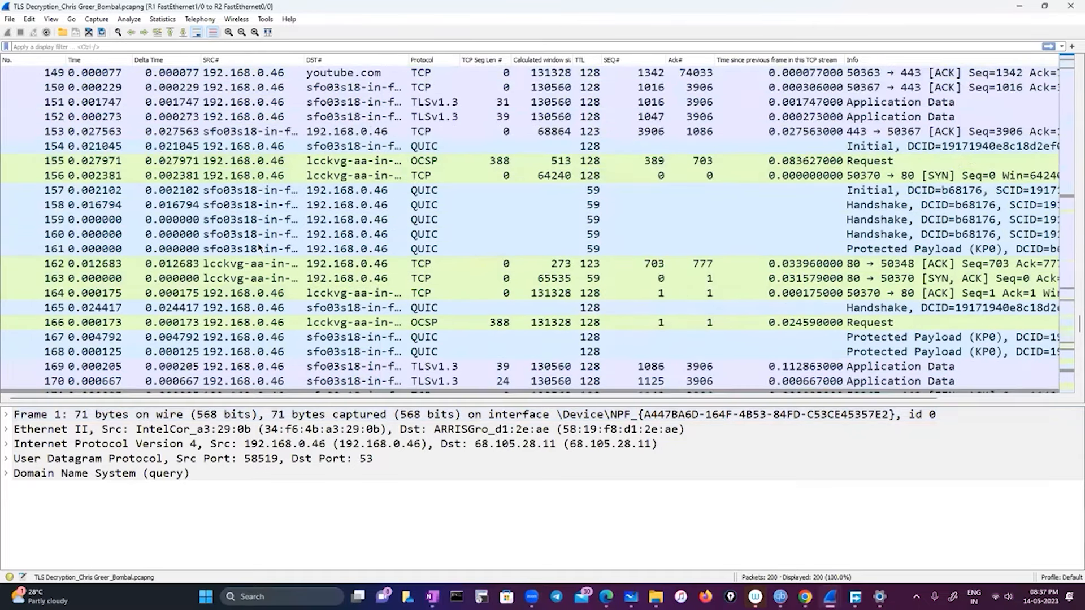
pyautogui.scroll(20, 258, 249)
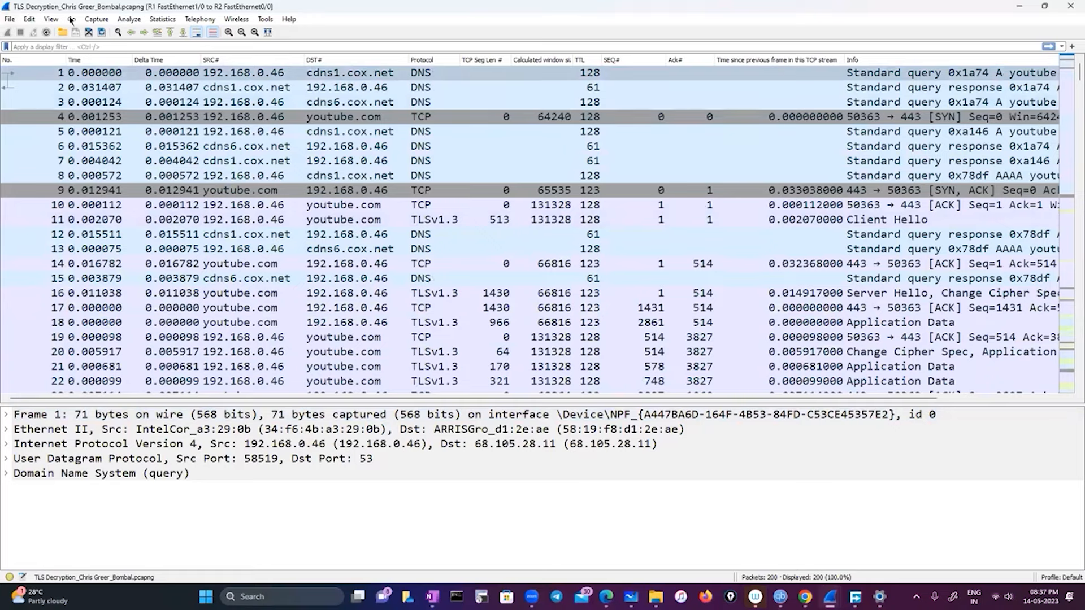
# - Open the TLS protocol settings in the Wireshark preferences
pyautogui.click(31, 21)
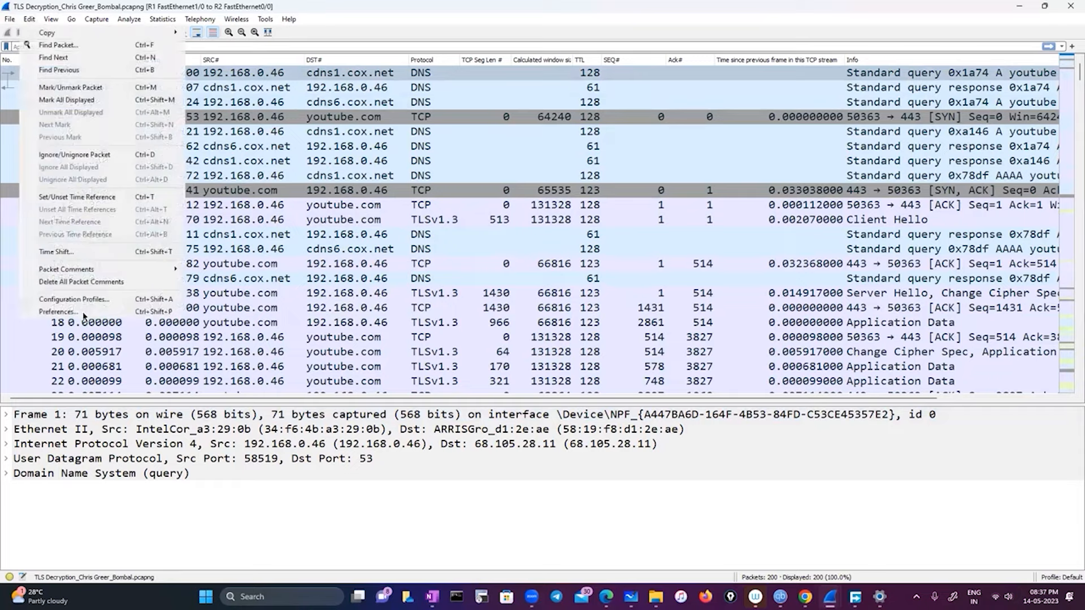
pyautogui.click(84, 314)
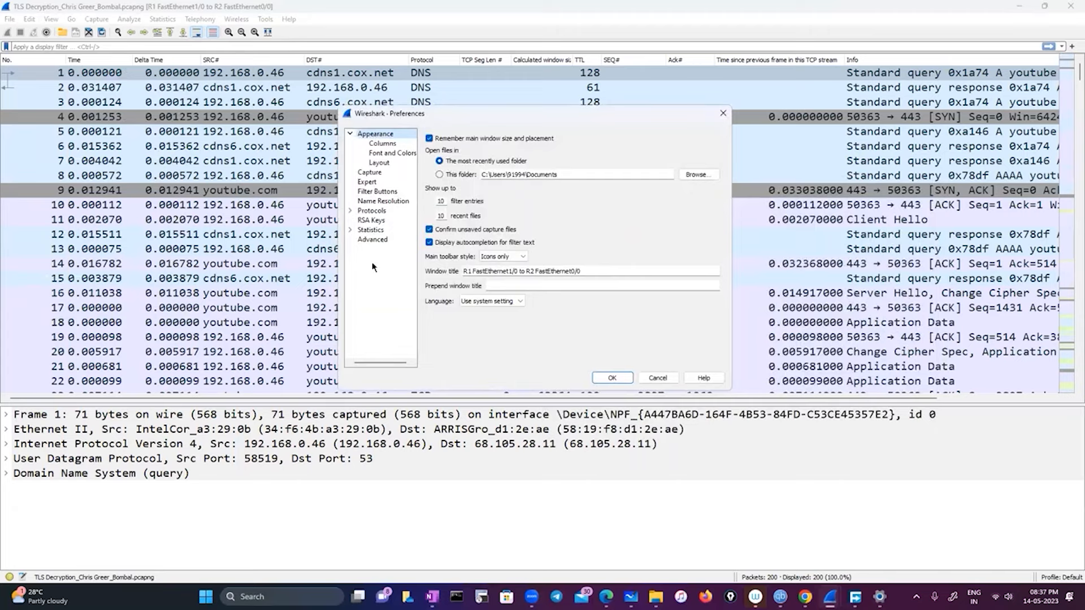
pyautogui.click(372, 262)
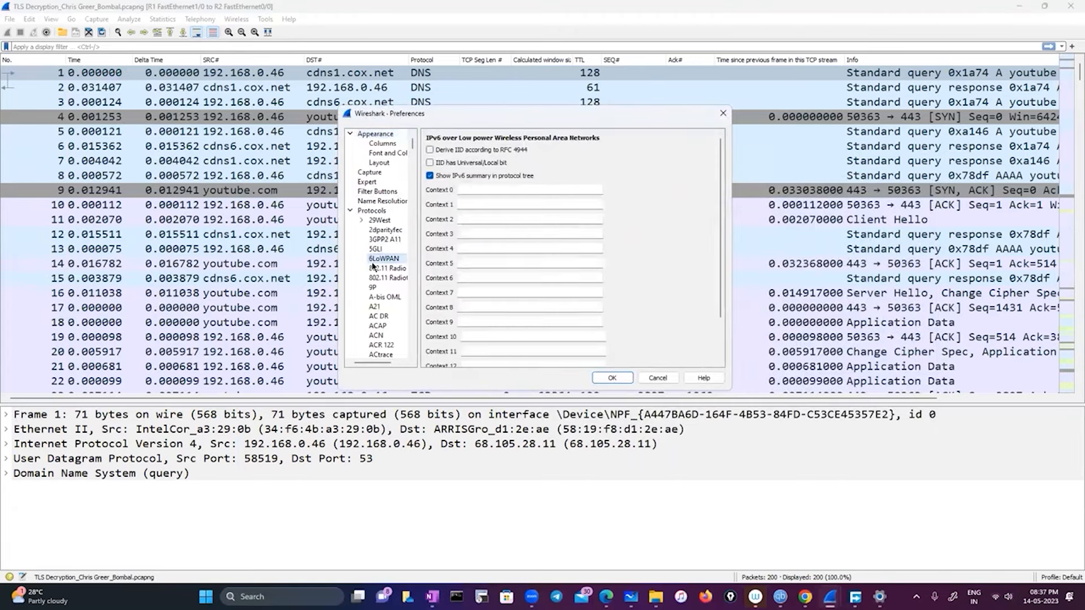
pyautogui.write('t')
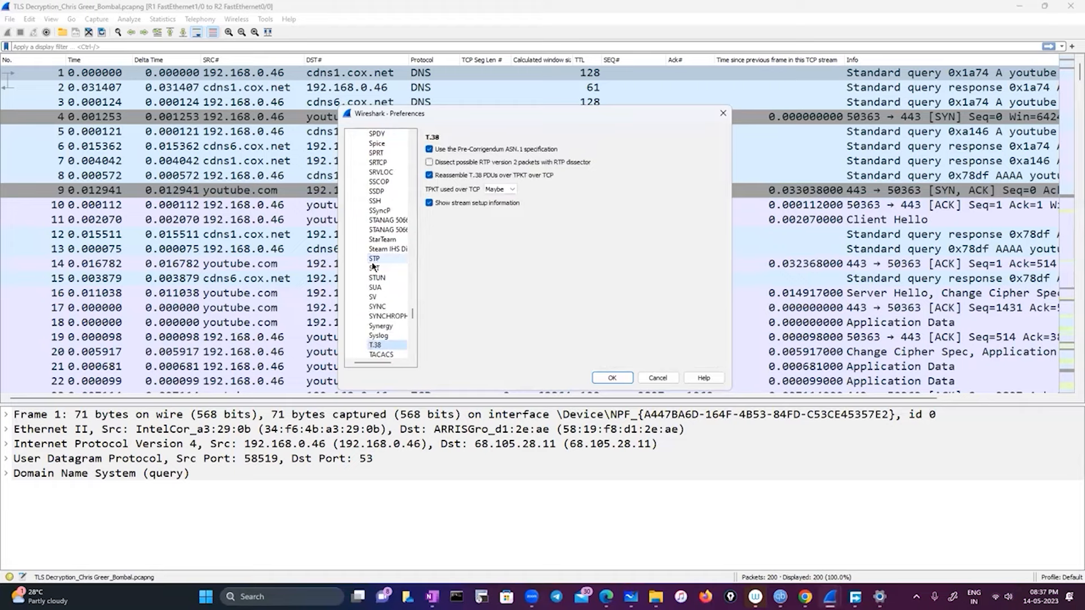
pyautogui.write('tls')
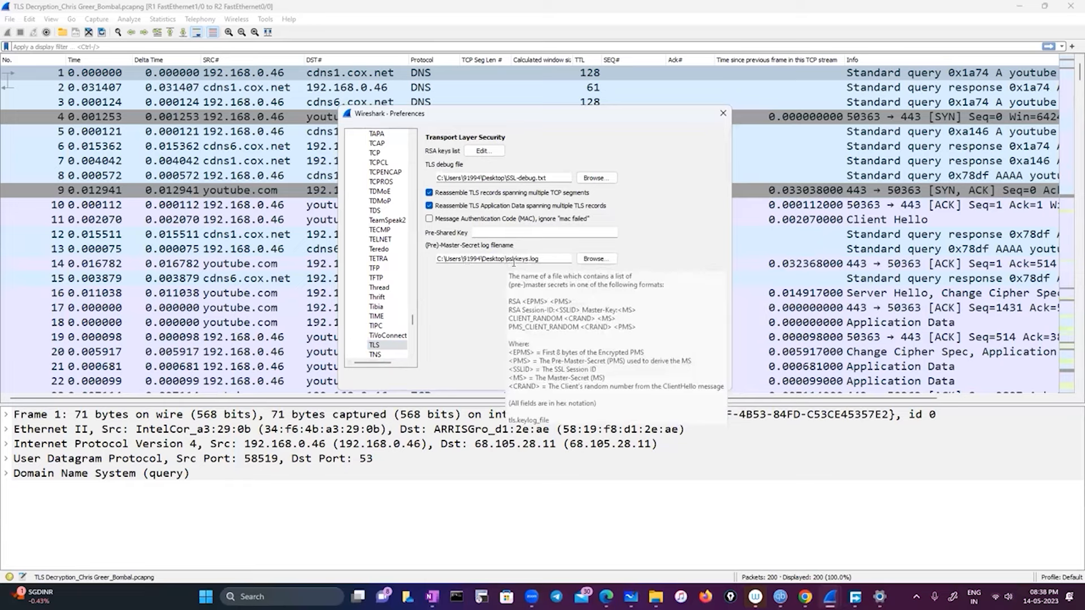
# - Clear the (Pre)-Master-Secret log filename in the TLS settings and apply the preferences
pyautogui.moveTo(540, 262); pyautogui.dragTo(428, 262)
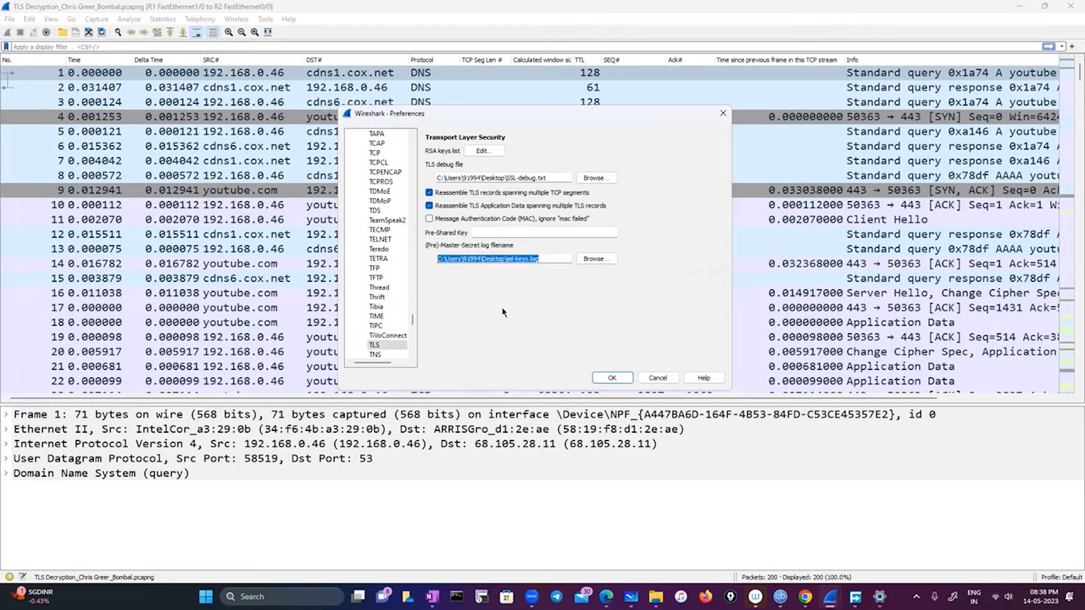
pyautogui.click(556, 259)
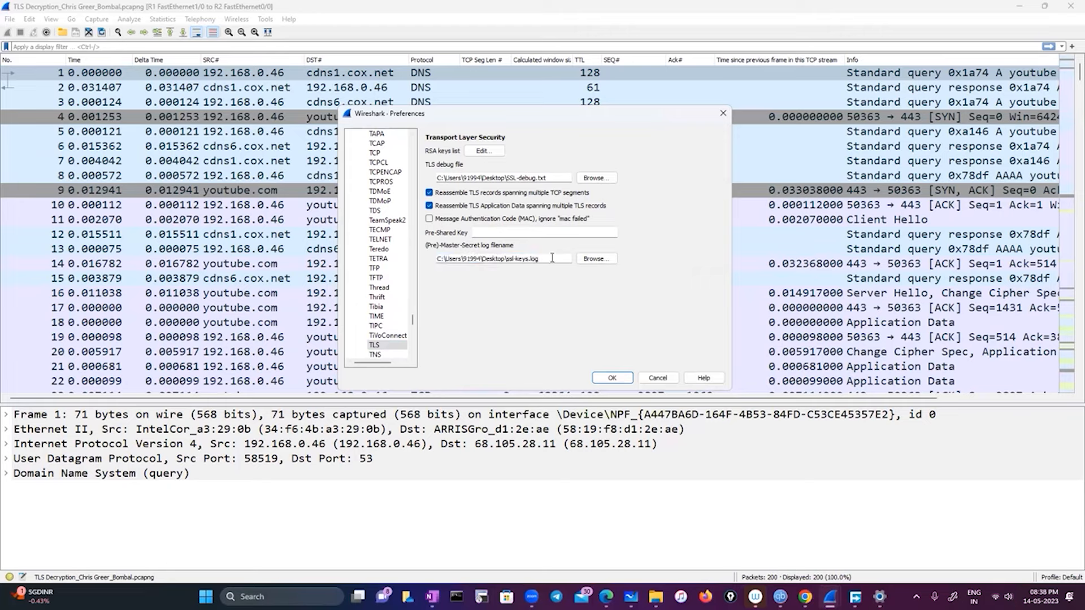
pyautogui.hotkey('ctrl', 'a')
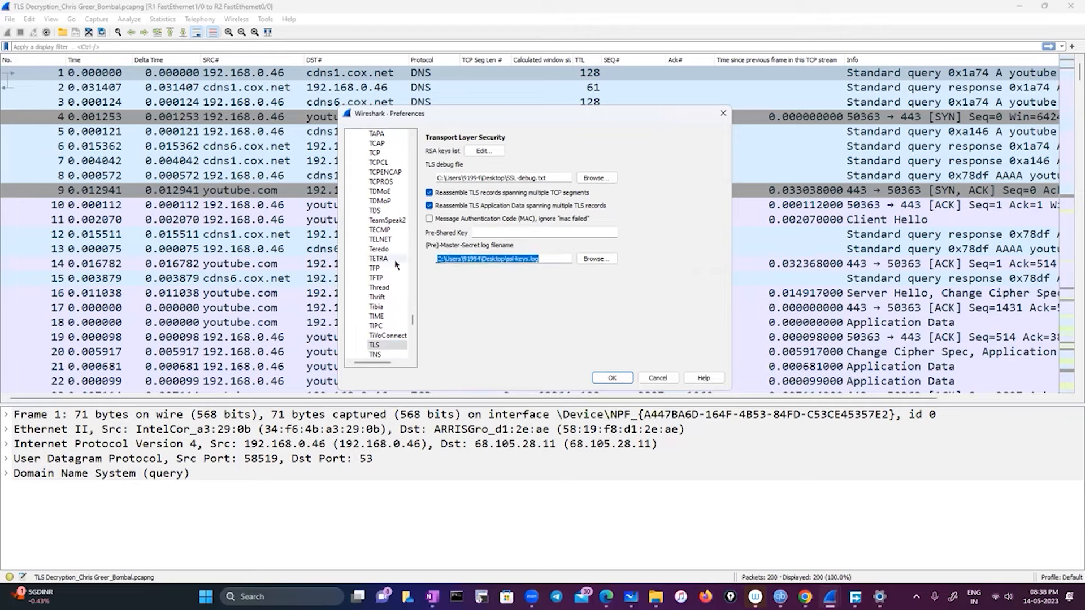
pyautogui.press('BackSpace')
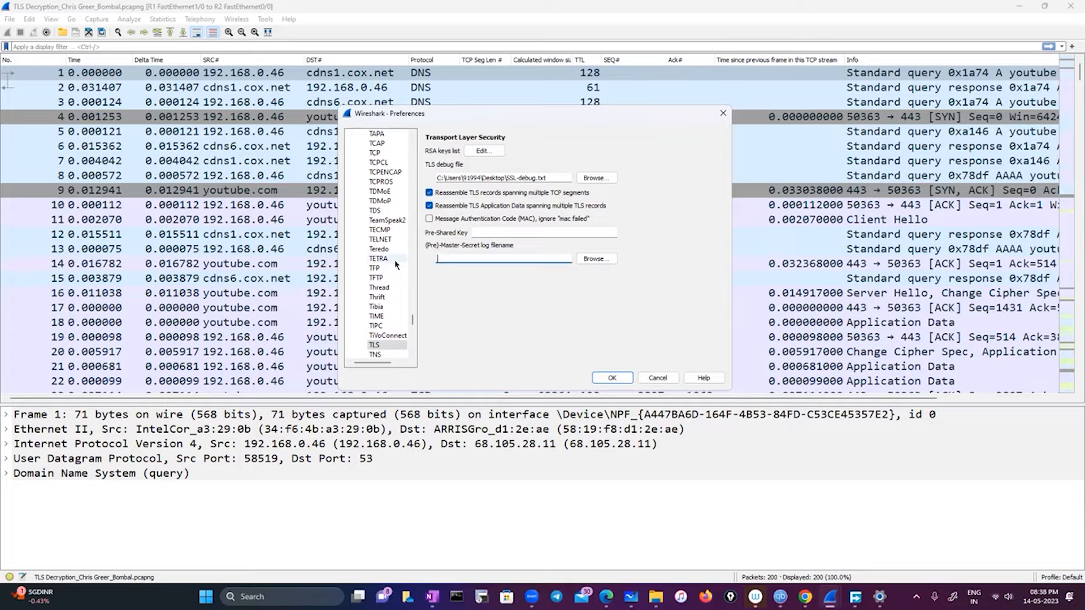
pyautogui.click(604, 378)
# - Find the TLSv1.3 Client Hello in packet 87 and select it to view its details
pyautogui.scroll(-20, 518, 332)
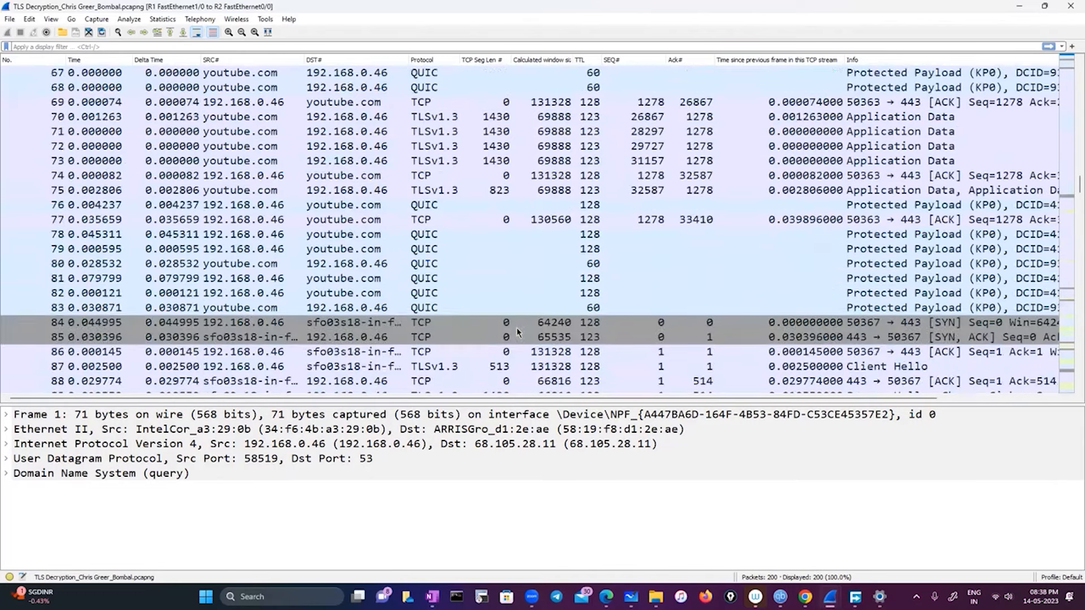
pyautogui.scroll(-2, 516, 332)
pyautogui.scroll(-4, 517, 333)
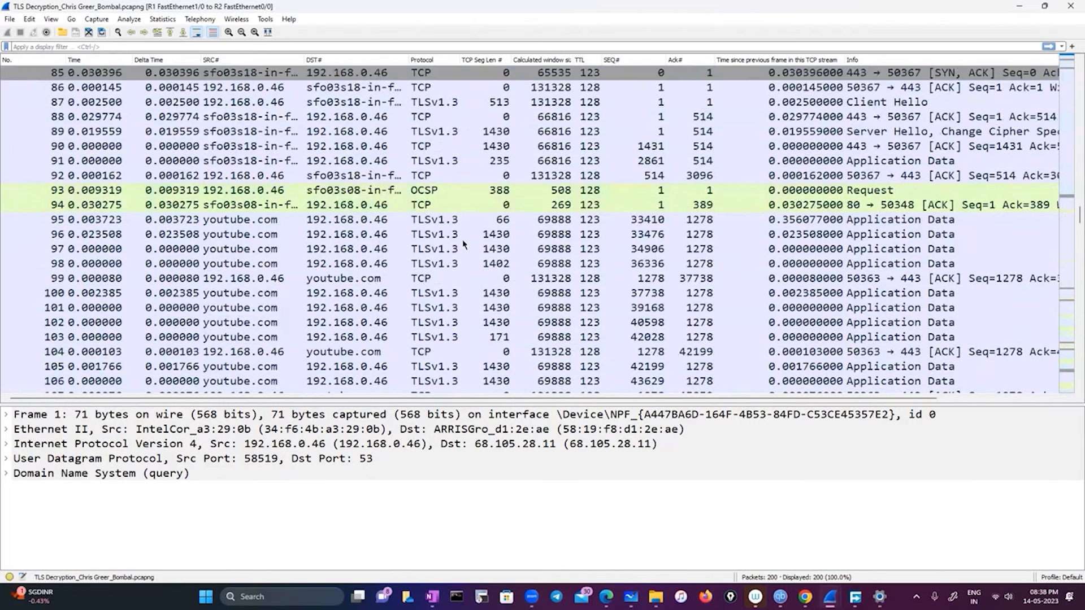
pyautogui.scroll(3, 442, 238)
pyautogui.click(442, 238)
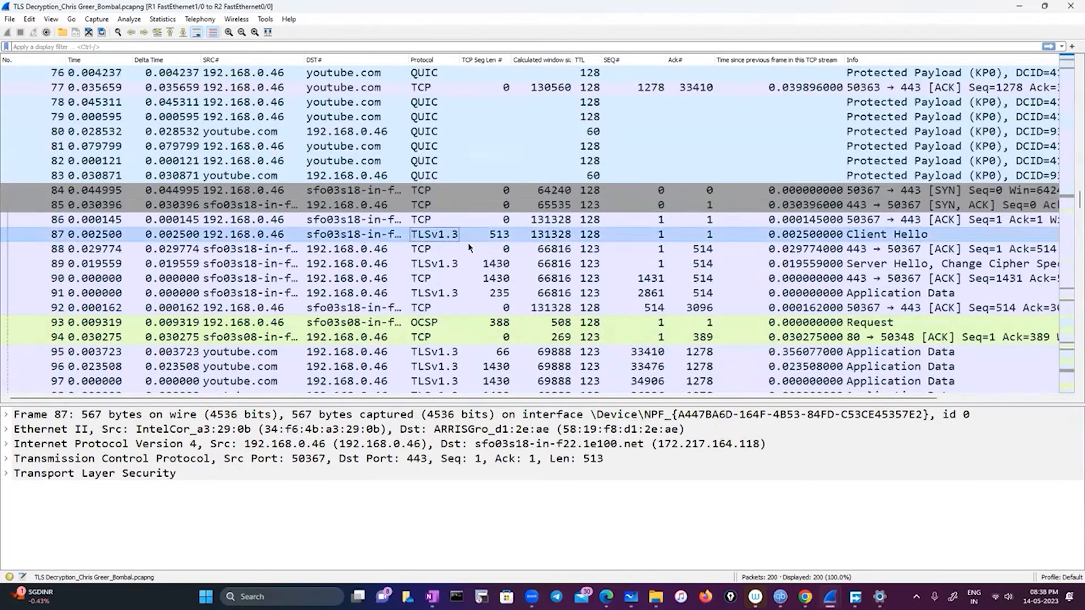
# - Filter the capture to the TCP conversation that contains the Client Hello in packet 87
pyautogui.rightClick(376, 237)
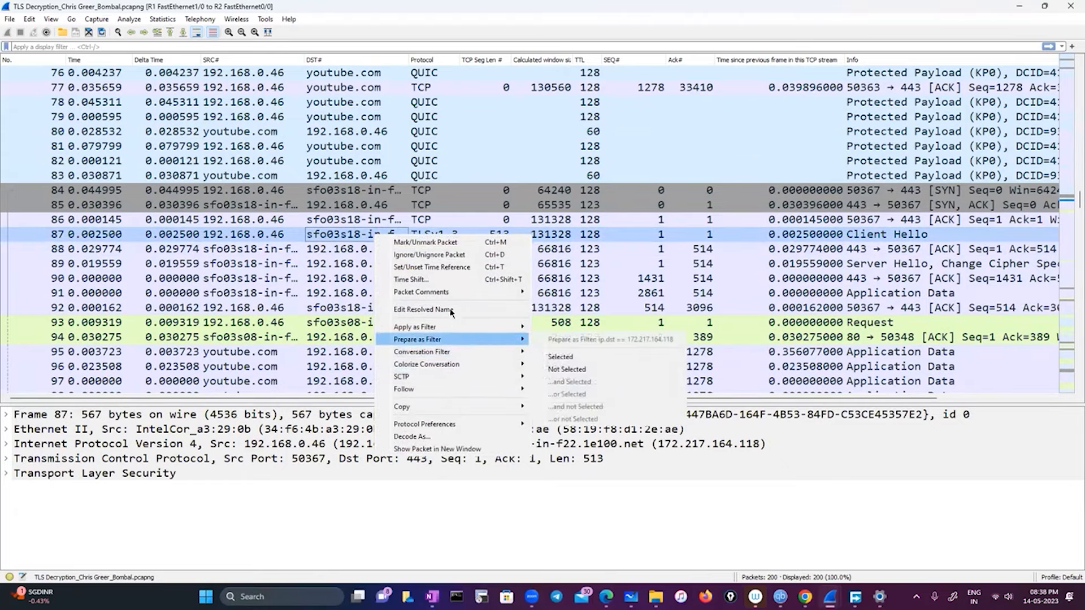
pyautogui.moveTo(449, 330)
pyautogui.moveTo(440, 351)
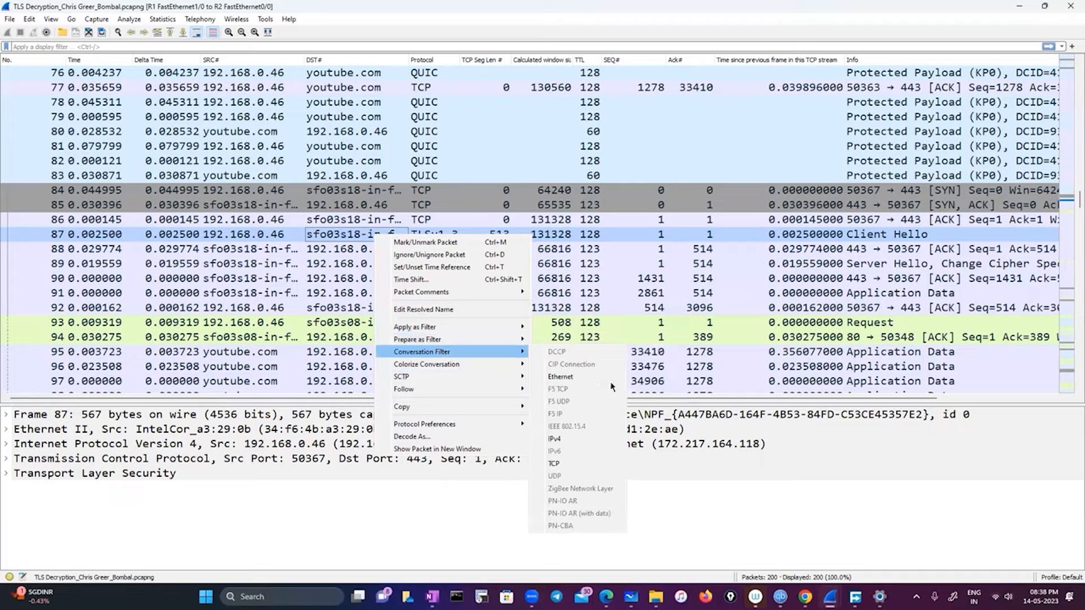
pyautogui.click(566, 462)
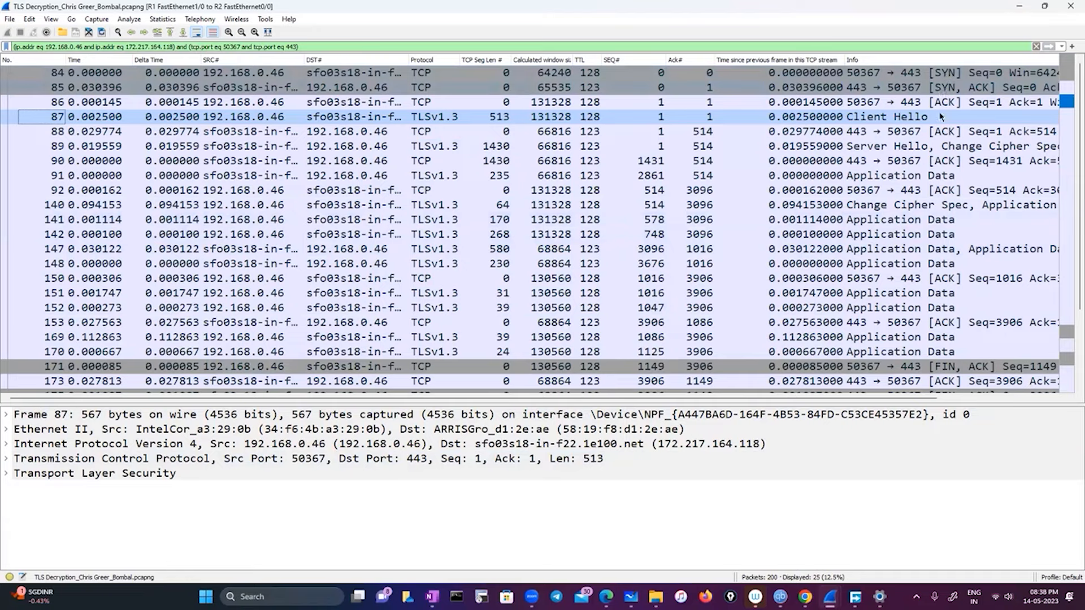
# - Expand packet 87's Transport Layer Security details down to the Client Hello handshake and examine its fields, cipher suites and extensions
pyautogui.click(748, 118)
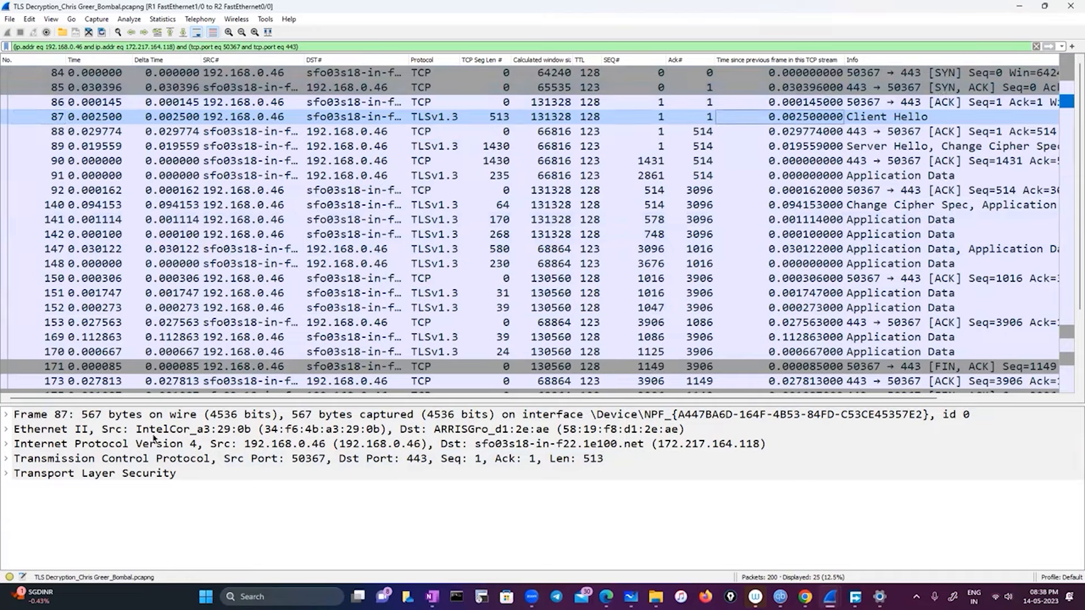
pyautogui.click(5, 473)
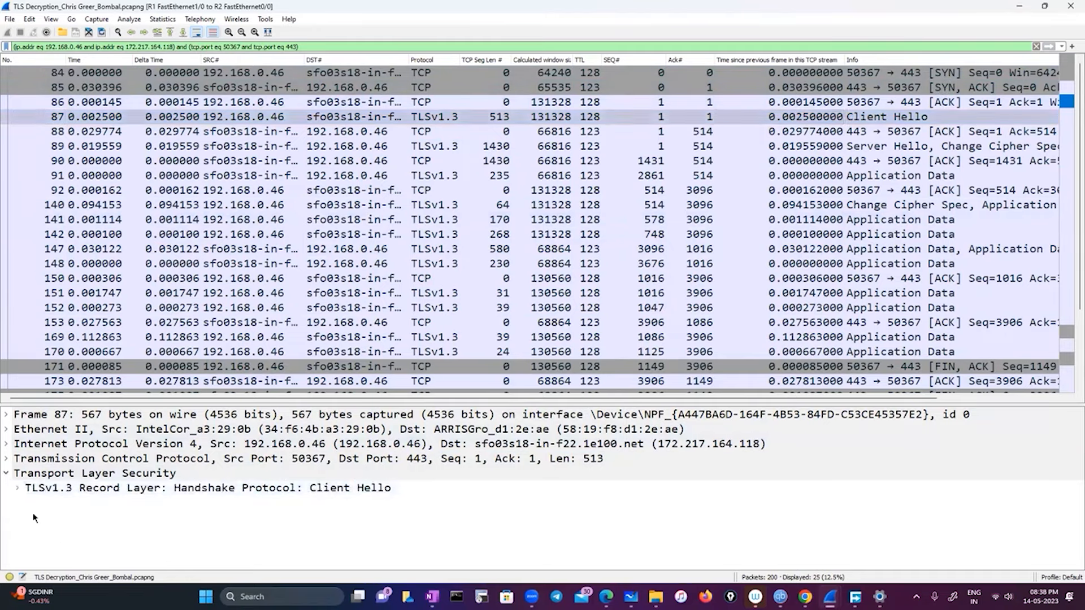
pyautogui.click(18, 488)
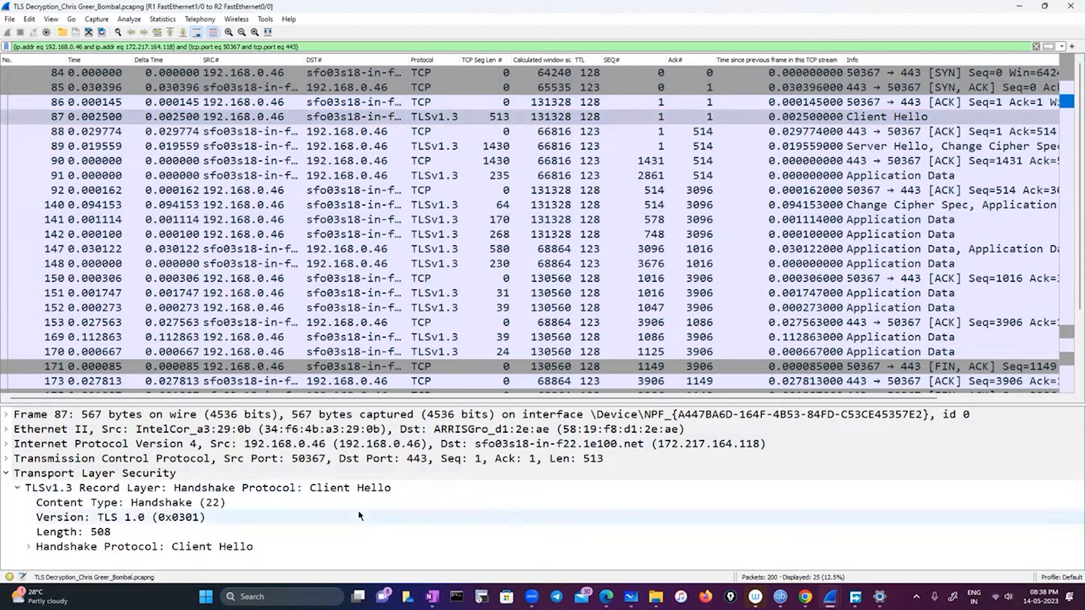
pyautogui.click(28, 546)
pyautogui.scroll(-3, 393, 557)
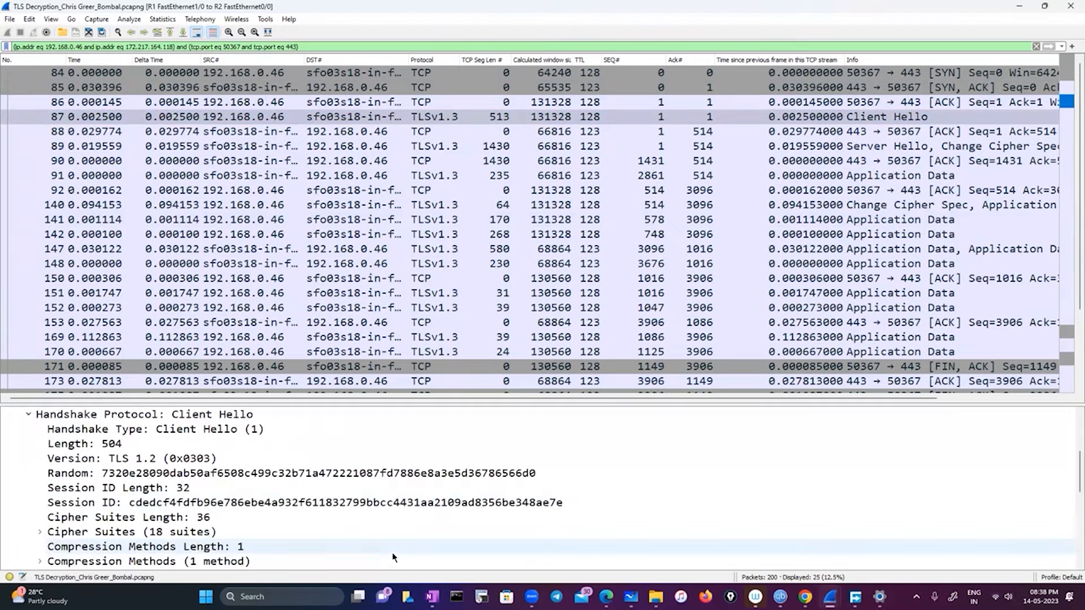
pyautogui.scroll(-6, 393, 556)
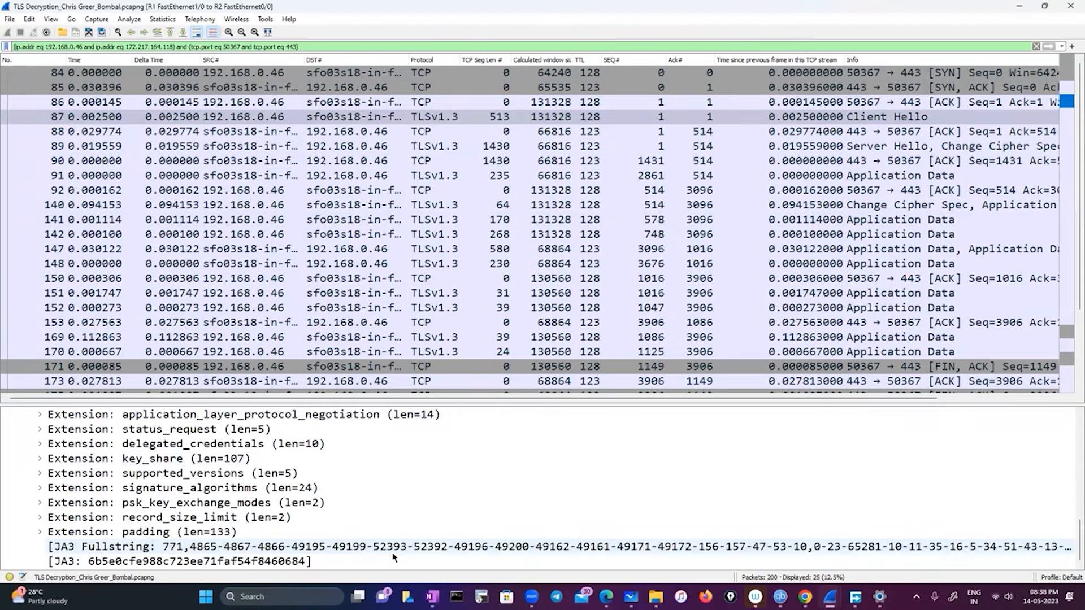
pyautogui.scroll(6, 392, 557)
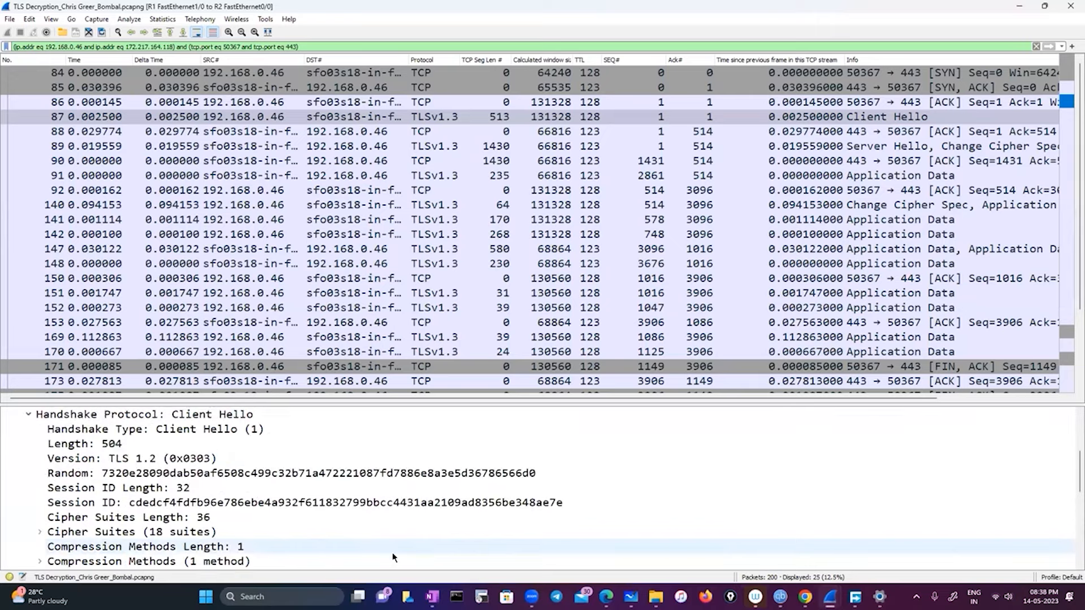
pyautogui.scroll(-6, 392, 552)
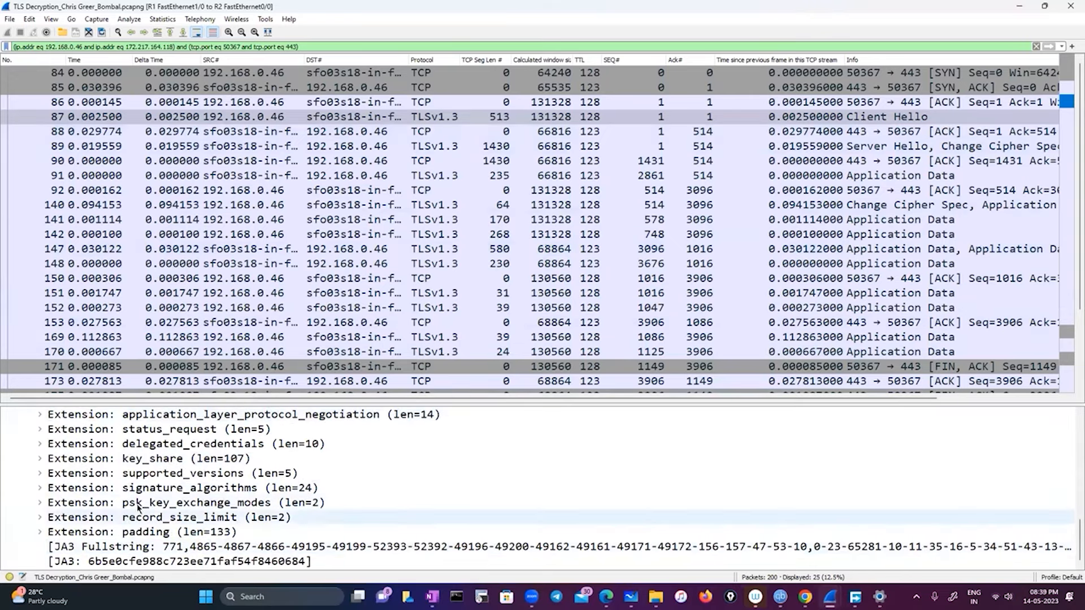
pyautogui.scroll(7, 138, 506)
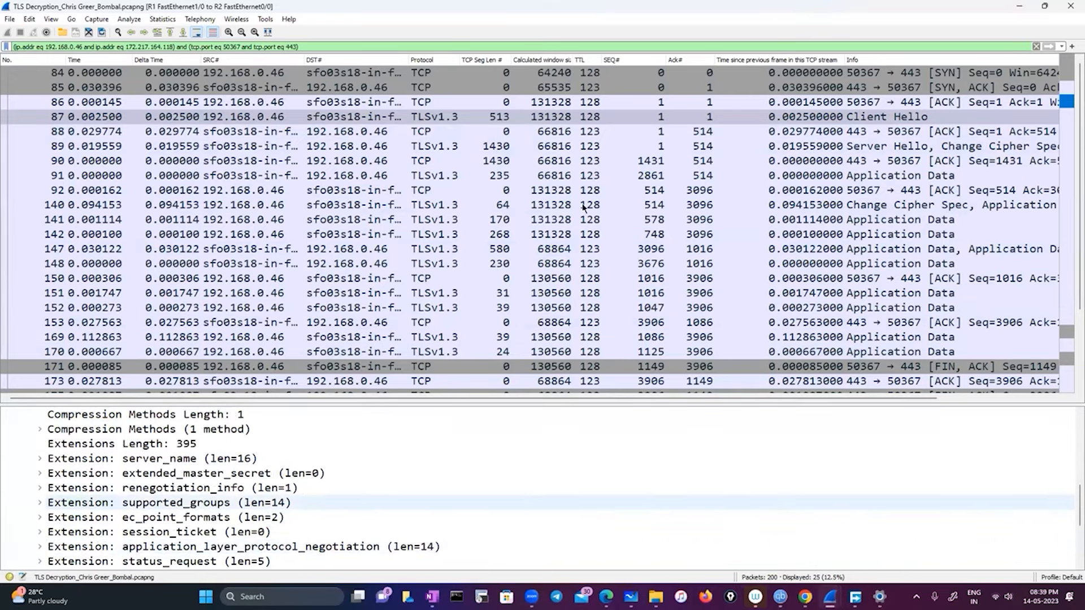
# - Check the Application Data record in packet 91, and review the Server Hello and Change Cipher Spec records in packet 89
pyautogui.click(635, 176)
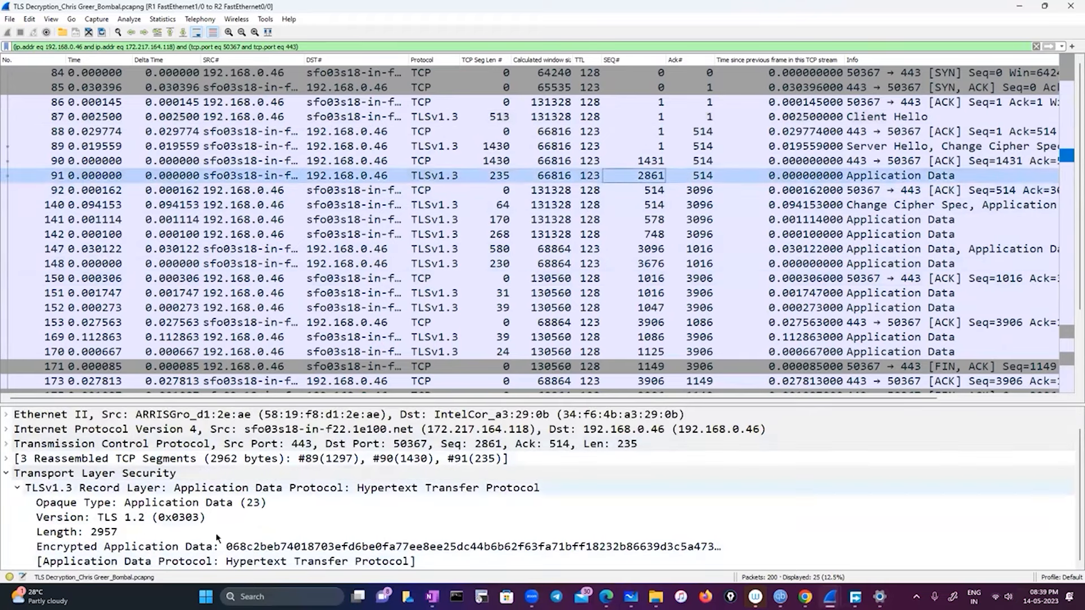
pyautogui.click(627, 146)
pyautogui.scroll(-4, 153, 540)
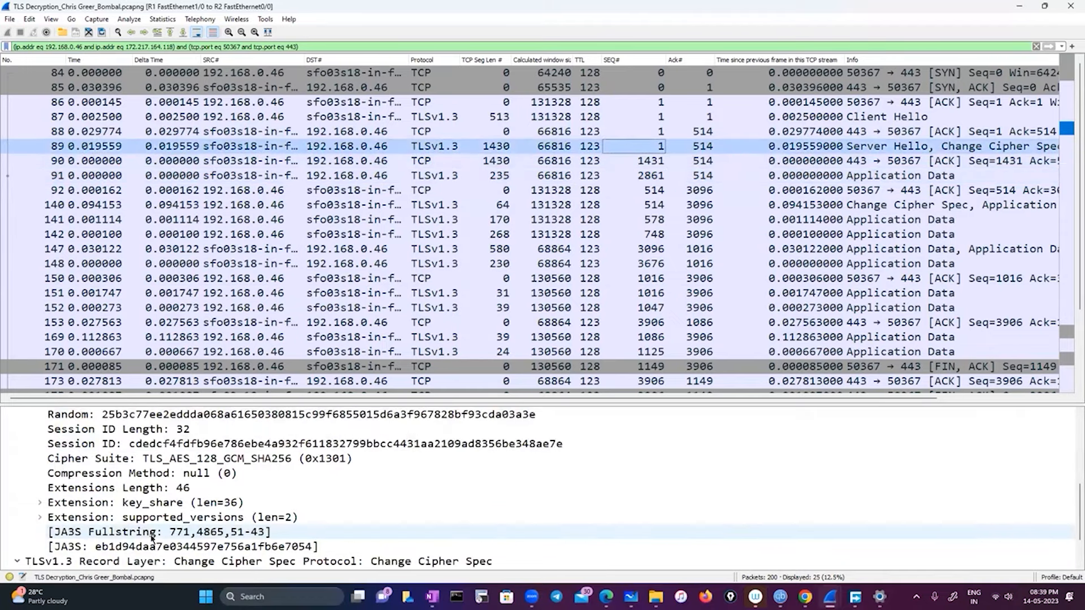
pyautogui.scroll(-2, 151, 537)
pyautogui.scroll(6, 151, 538)
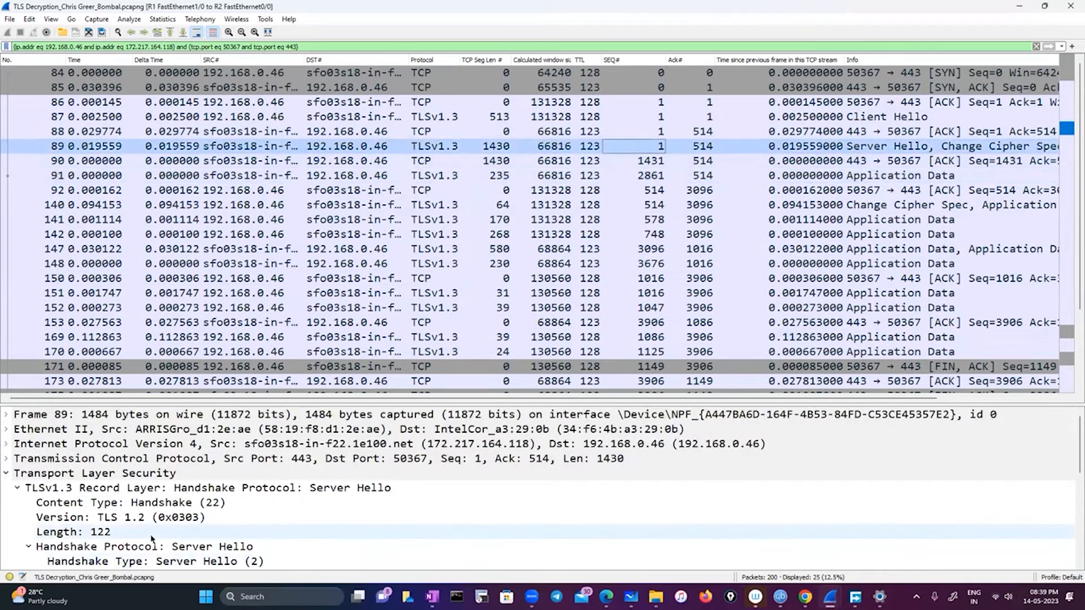
pyautogui.scroll(-6, 152, 539)
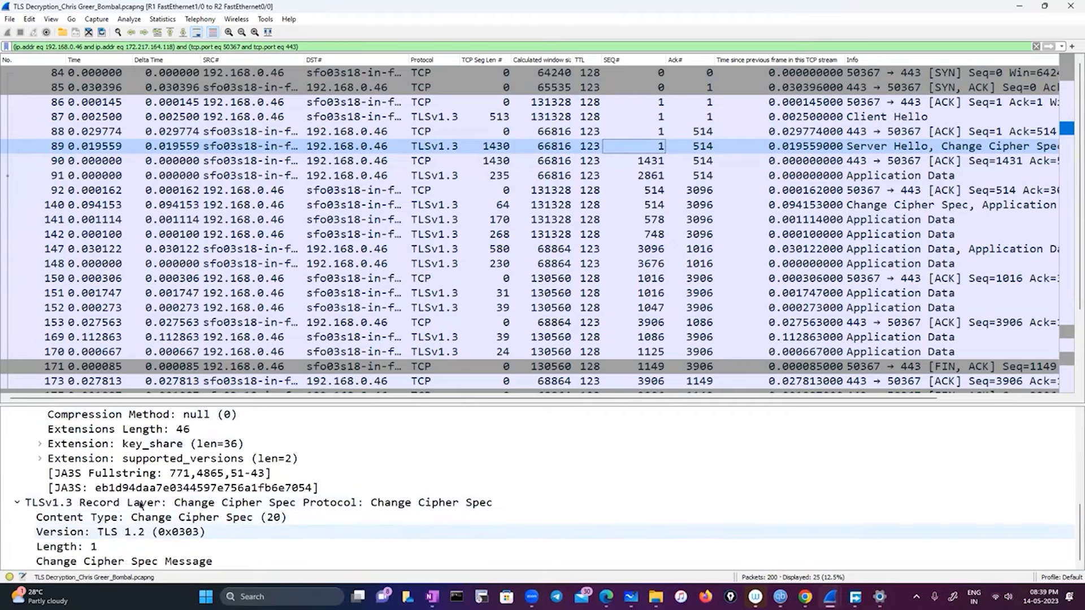
pyautogui.click(141, 532)
pyautogui.scroll(3, 149, 498)
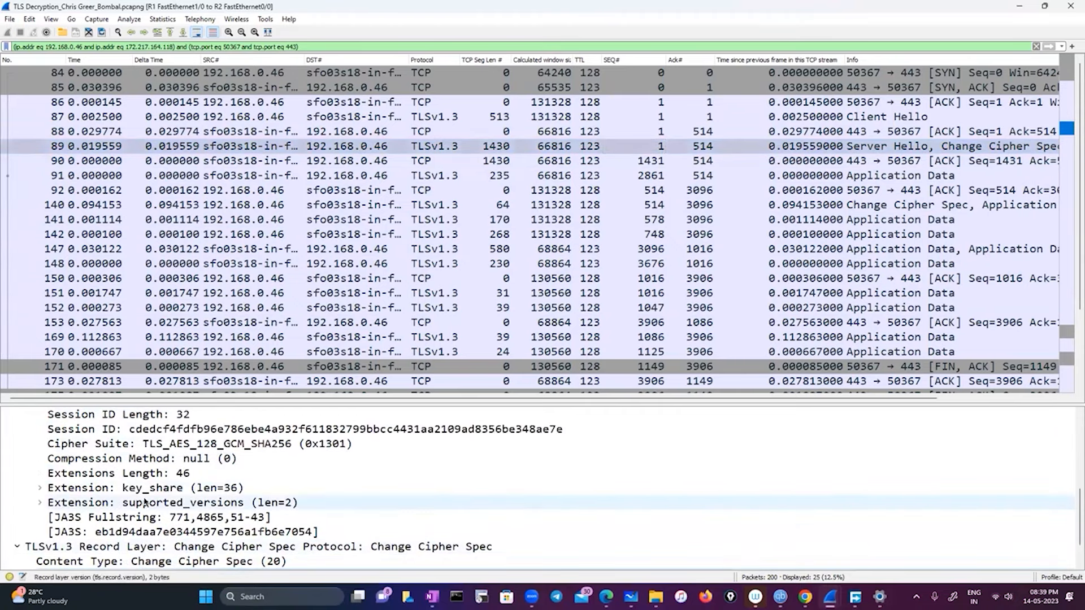
# - Inspect the Server Hello's chosen cipher suite and expand its supported_versions extension to check the supported version
pyautogui.click(159, 451)
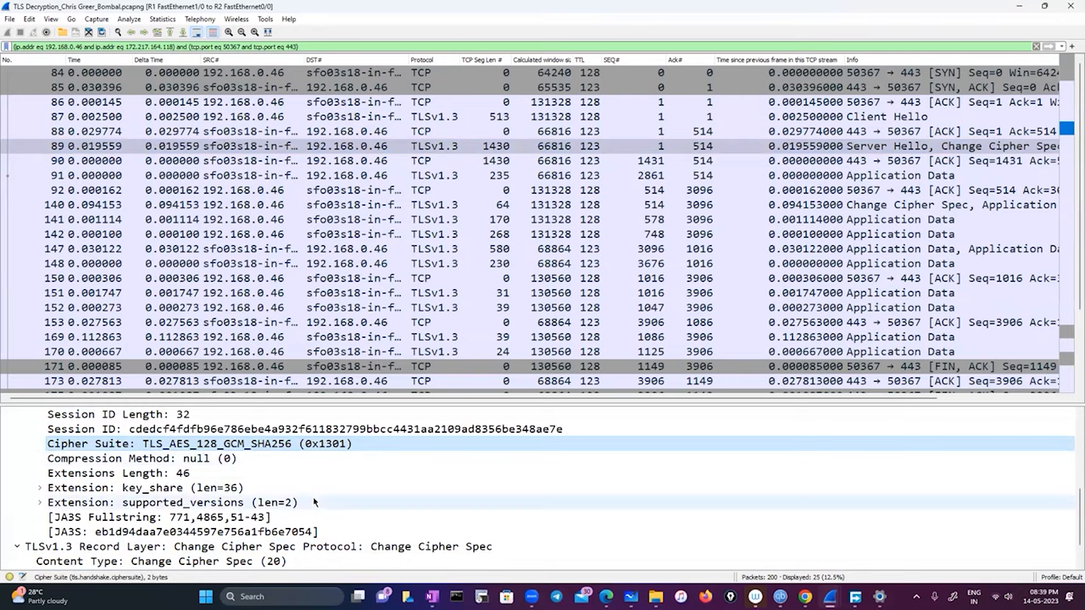
pyautogui.click(39, 503)
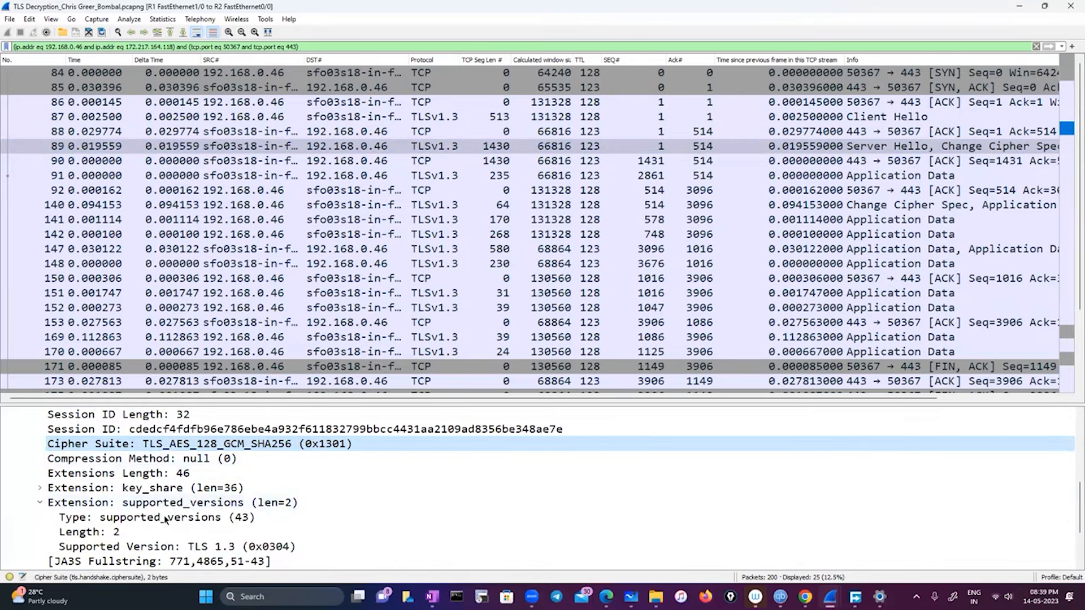
pyautogui.scroll(-2, 151, 450)
pyautogui.click(170, 459)
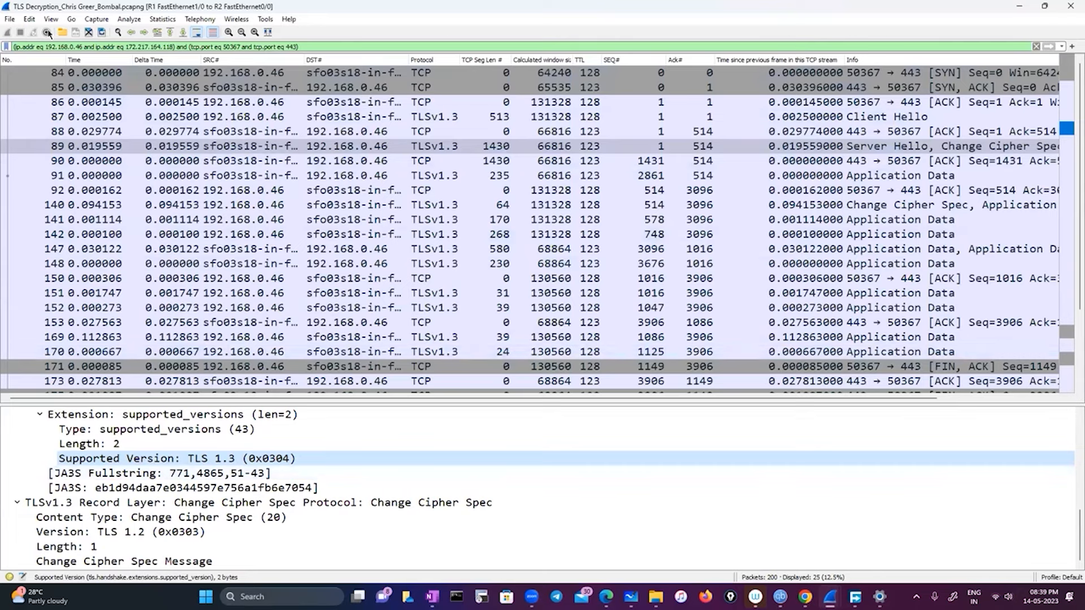
# - Open the preferences and bring up the TLS protocol settings
pyautogui.click(31, 21)
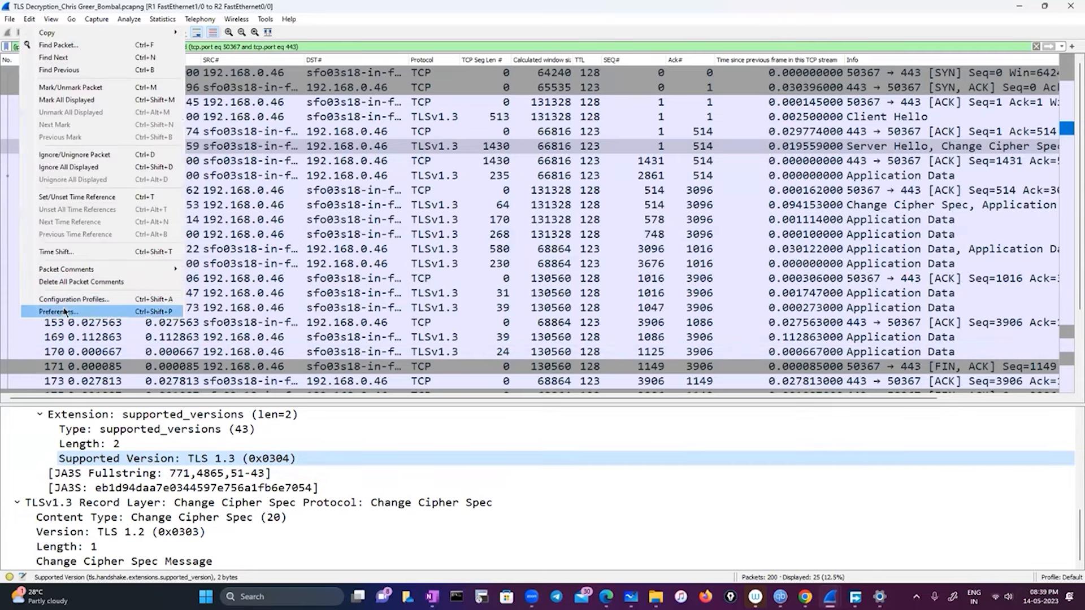
pyautogui.click(57, 311)
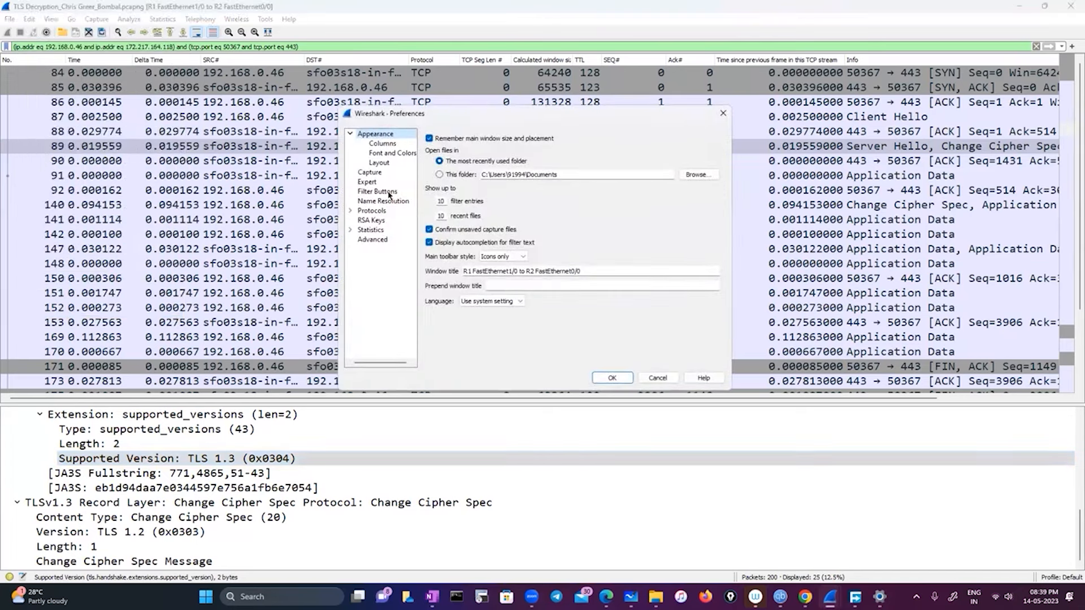
pyautogui.click(349, 211)
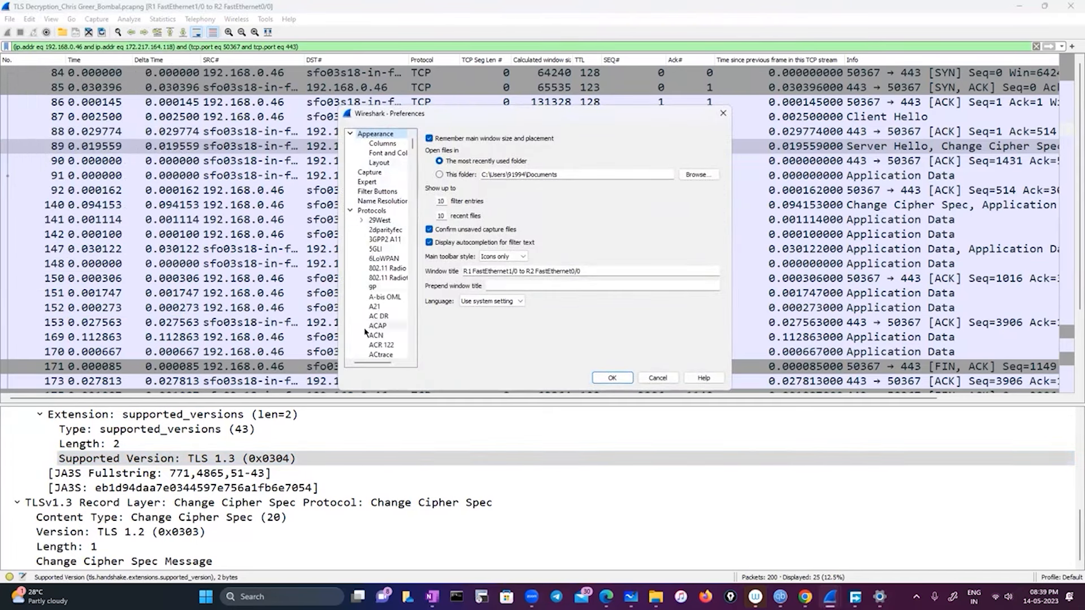
pyautogui.scroll(-3, 367, 331)
pyautogui.click(381, 269)
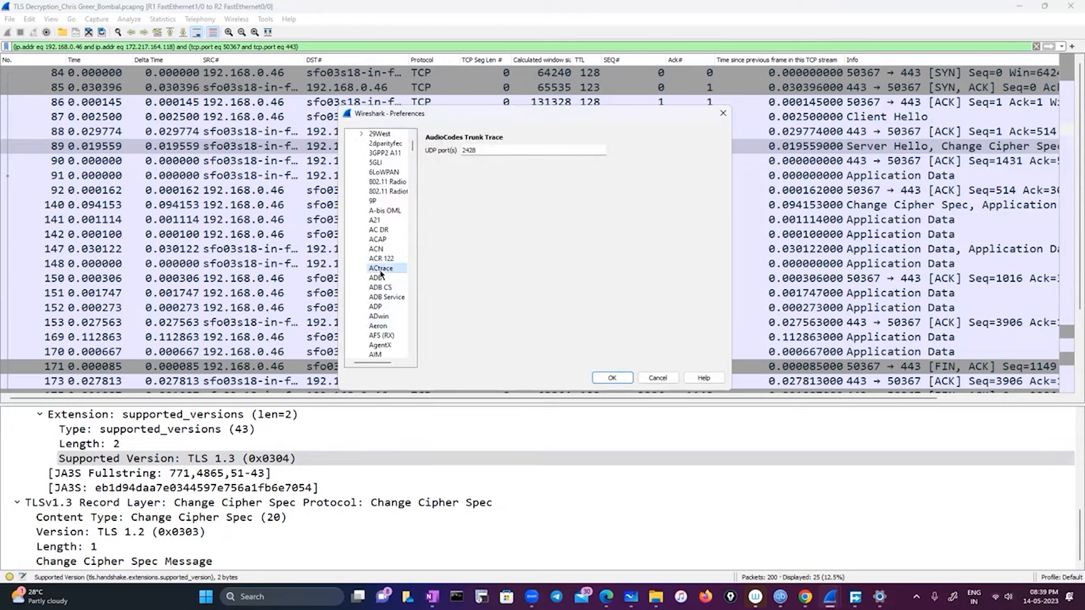
pyautogui.write('tls')
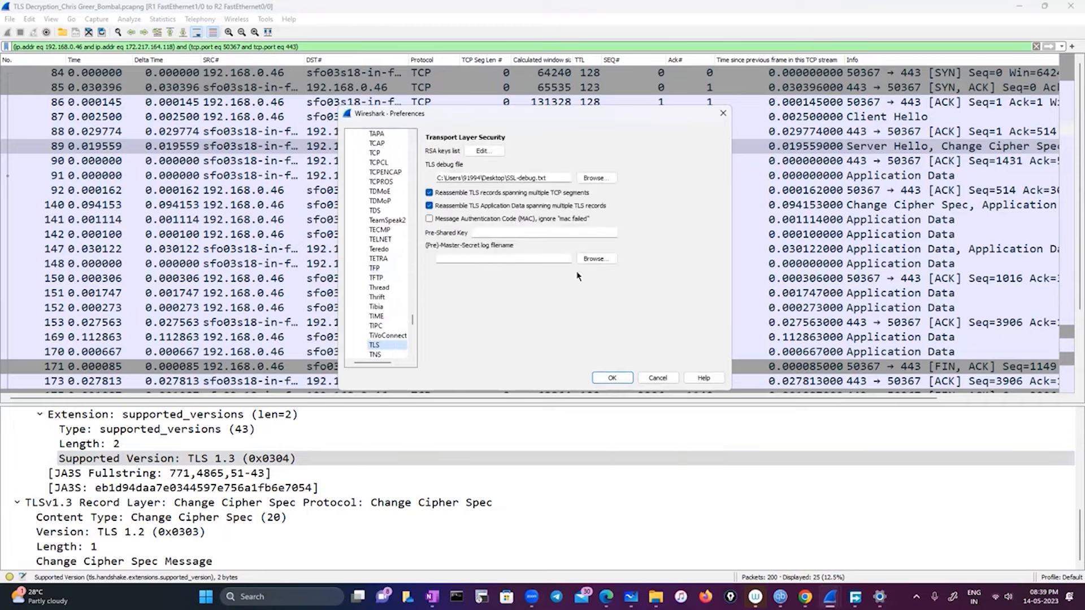
# - Set the (Pre)-Master-Secret log filename to ssl-keys.log from the Desktop and apply the preferences
pyautogui.click(598, 259)
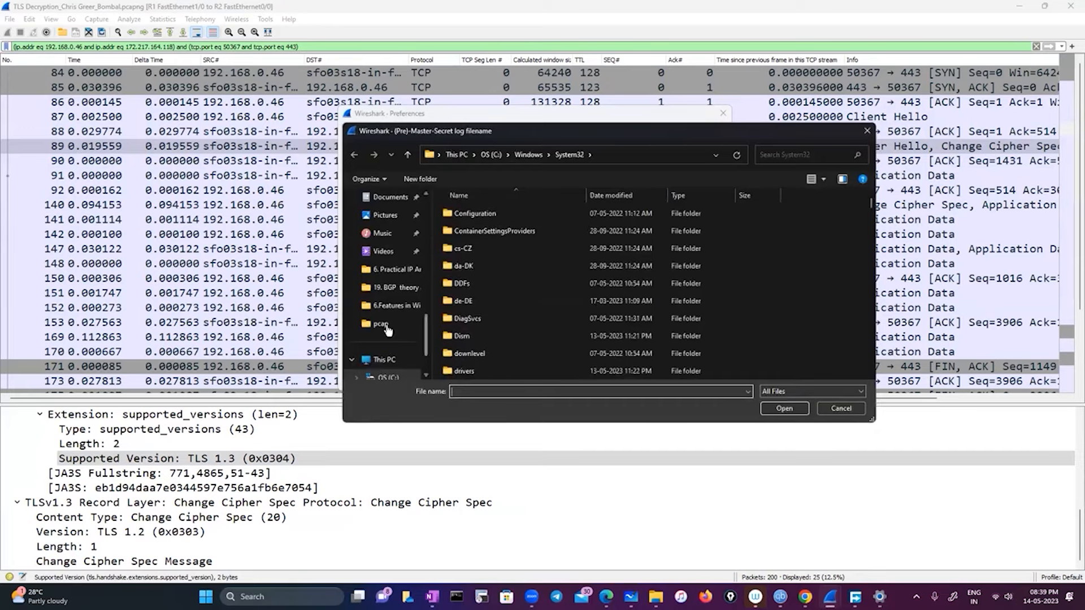
pyautogui.scroll(-5, 367, 316)
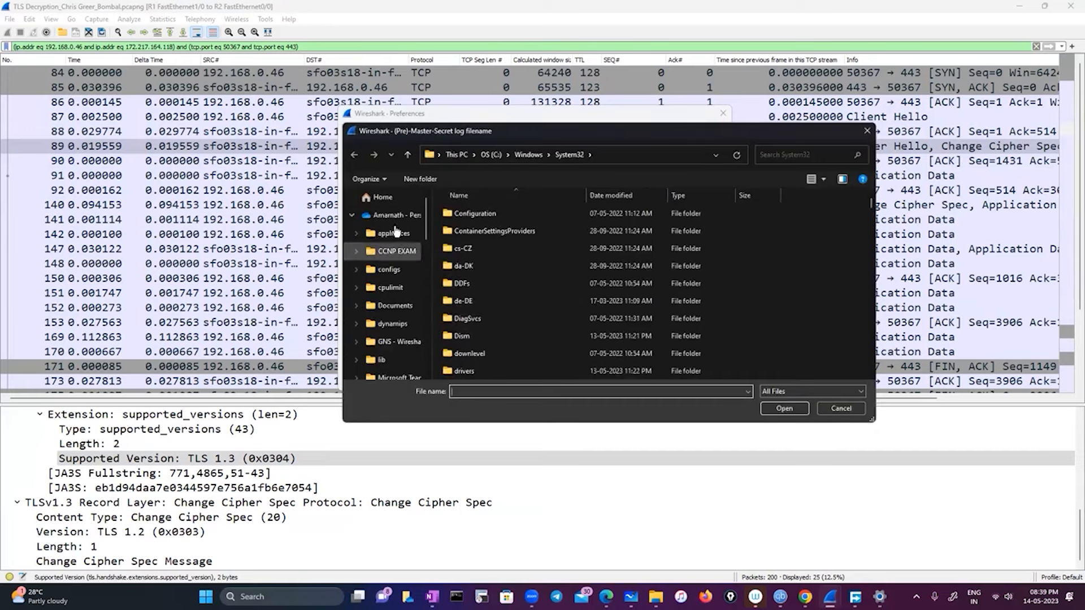
pyautogui.scroll(1, 407, 265)
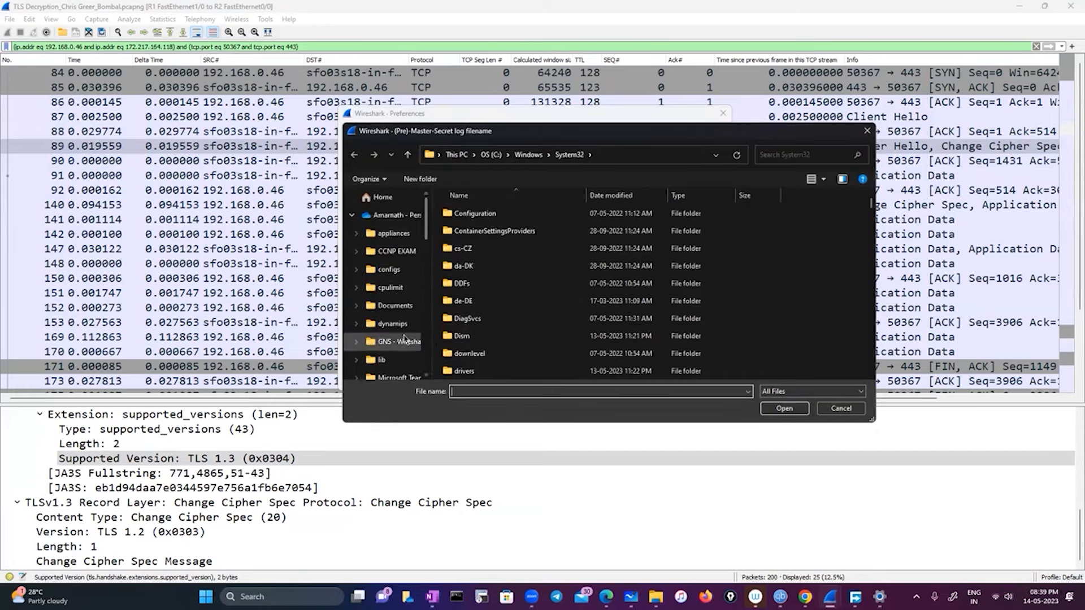
pyautogui.scroll(-5, 404, 339)
pyautogui.scroll(-1, 404, 339)
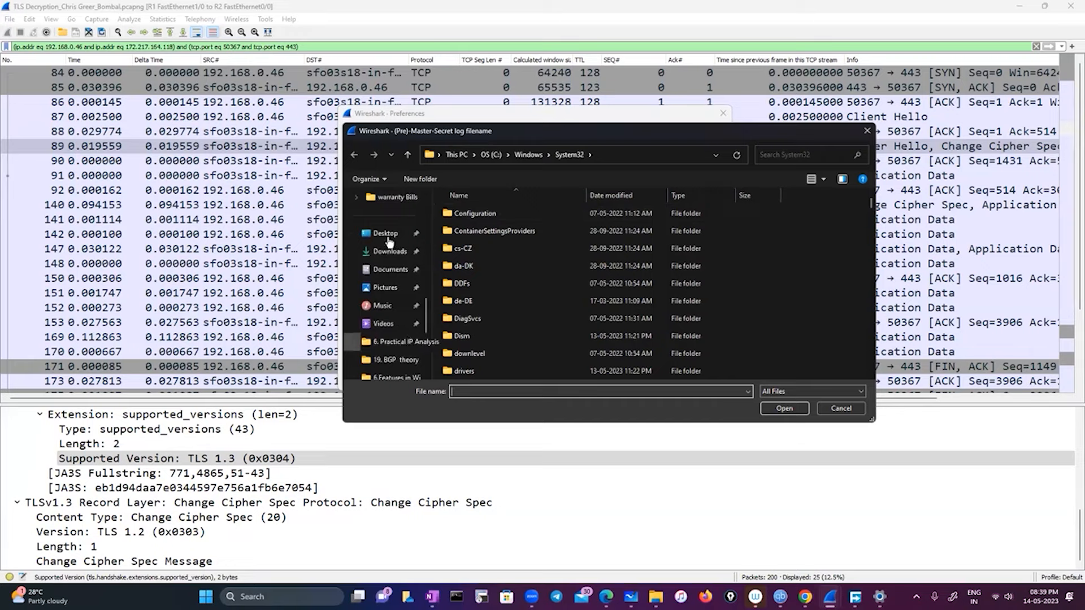
pyautogui.click(385, 233)
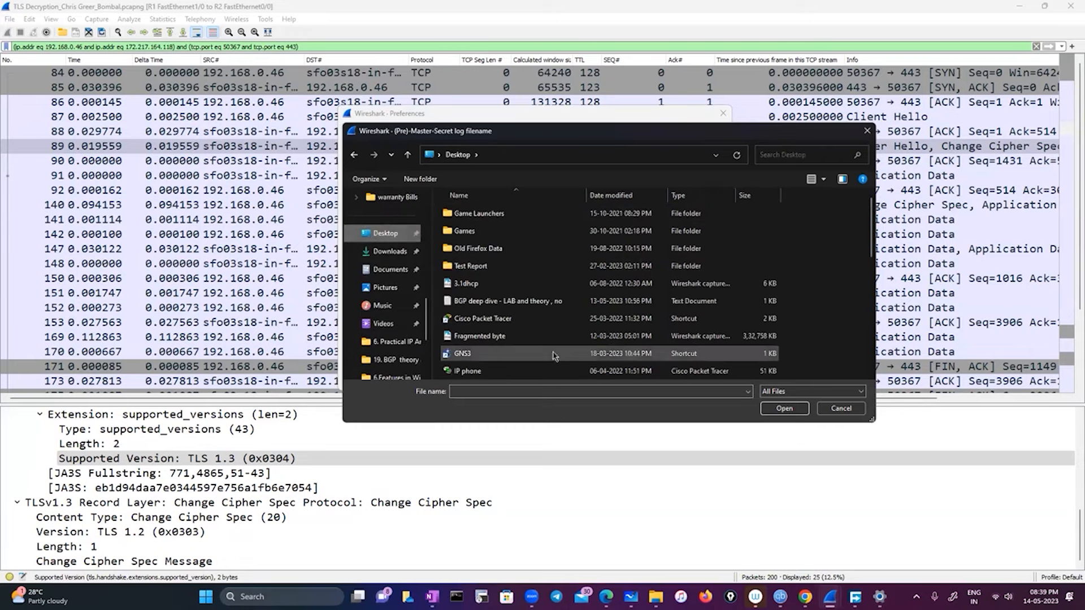
pyautogui.scroll(-5, 553, 355)
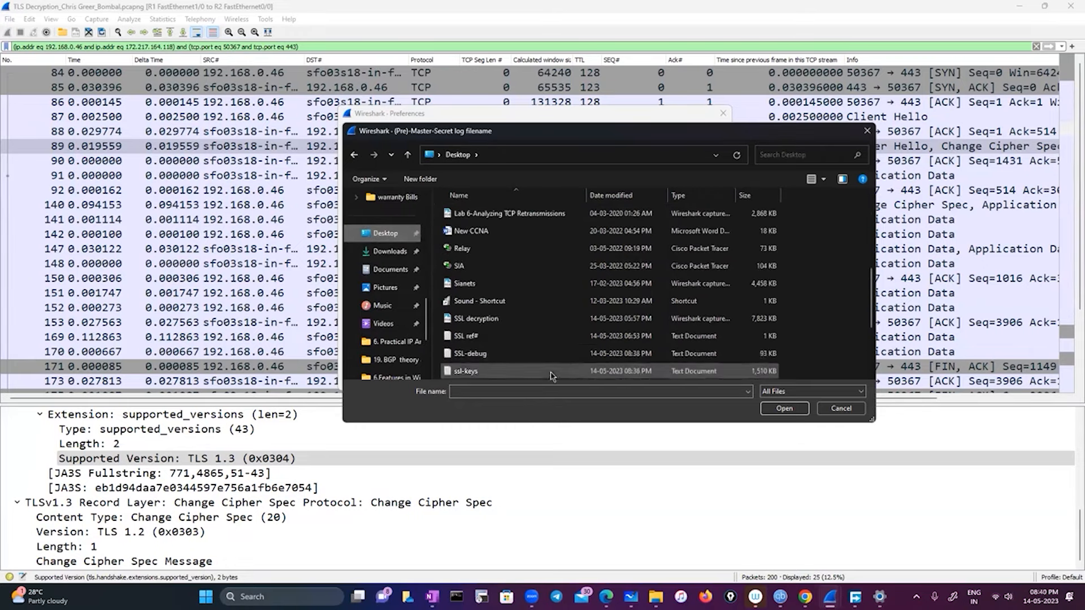
pyautogui.doubleClick(552, 371)
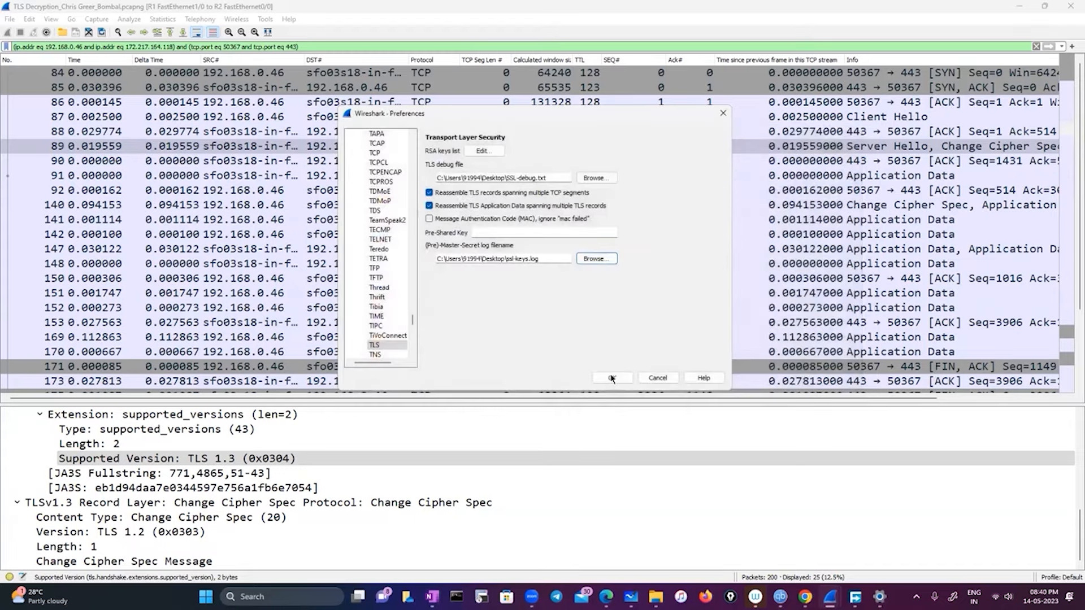
pyautogui.click(612, 377)
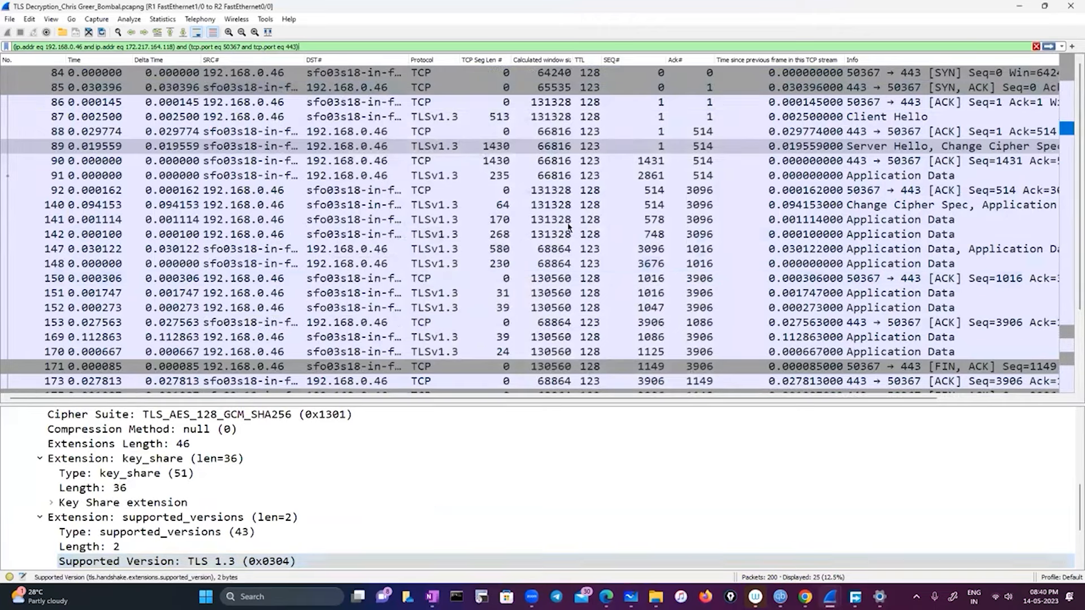
# - Replace the conversation filter with the display filter tls and look through the matching packets
pyautogui.scroll(-5, 568, 223)
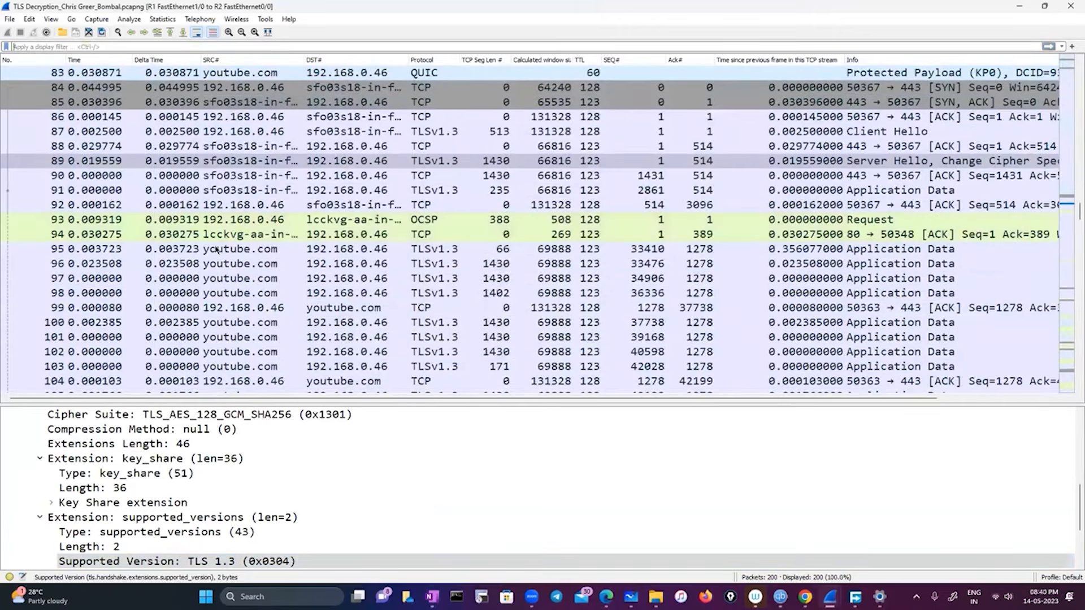
pyautogui.click(141, 46)
pyautogui.write('tls')
pyautogui.press('Return')
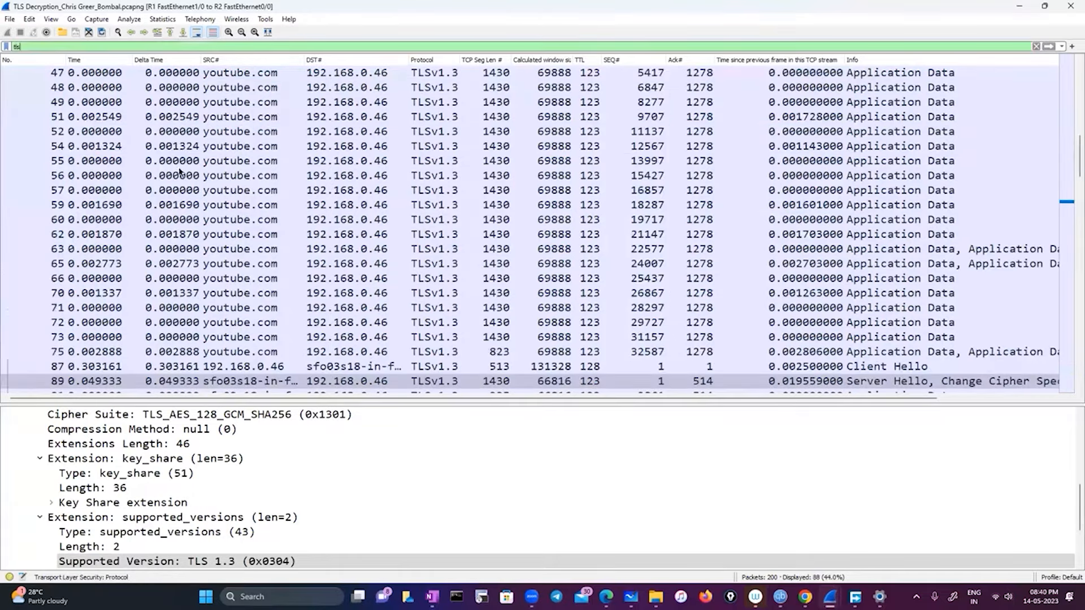
pyautogui.scroll(-12, 174, 260)
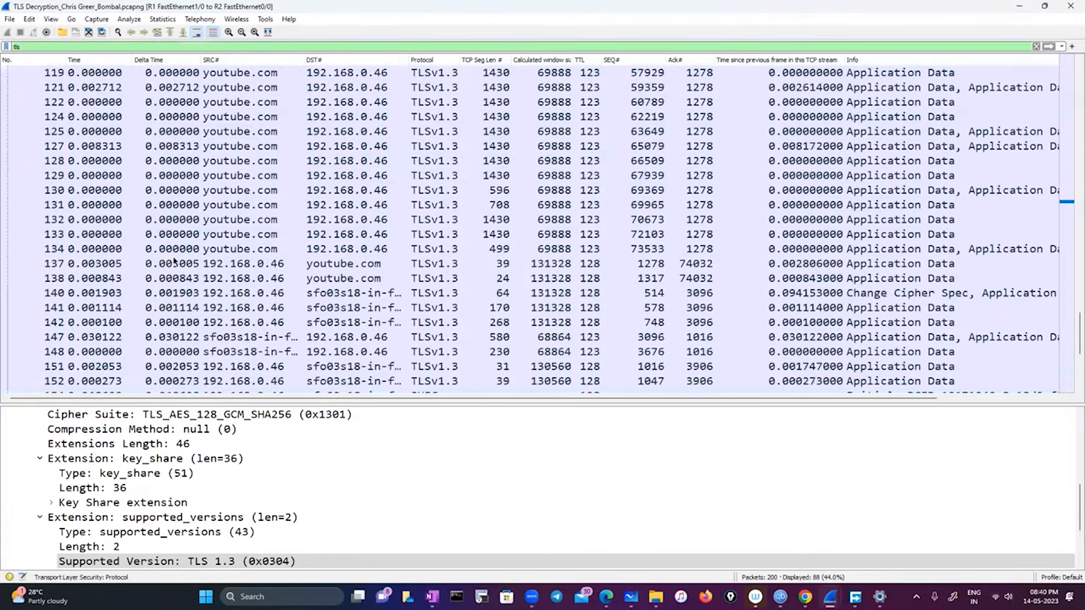
# - Examine the extensions in the first Client Hello's details and look through the remaining packets matching the tls filter
pyautogui.scroll(15, 174, 260)
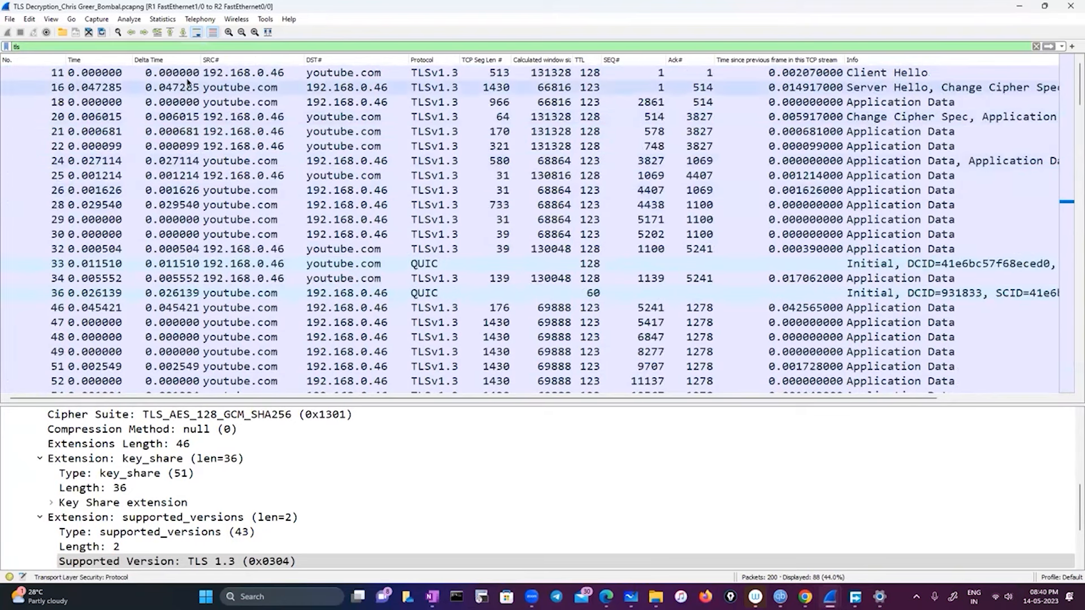
pyautogui.click(187, 76)
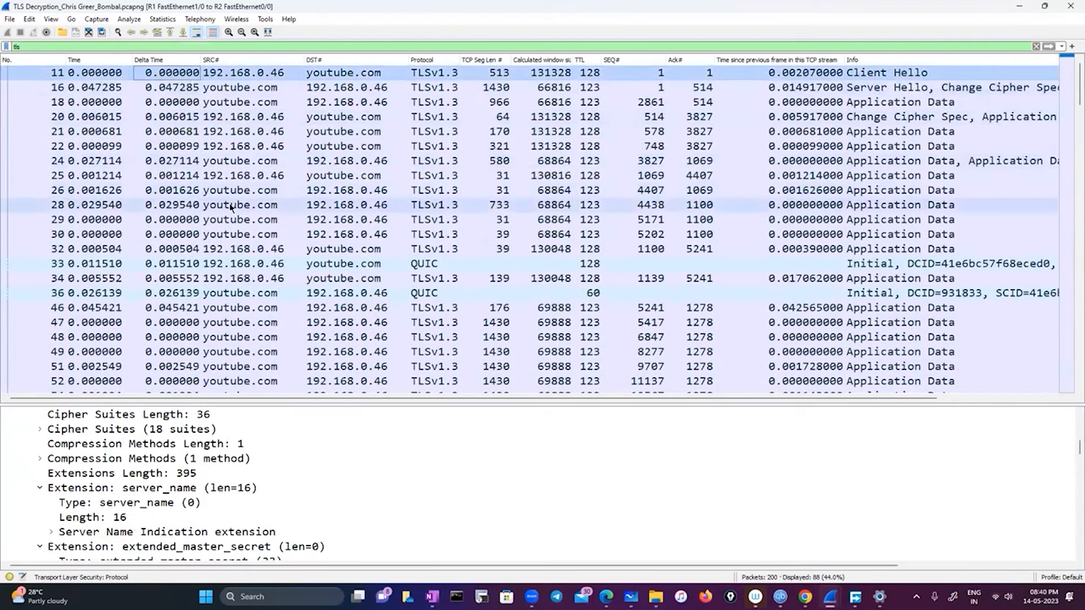
pyautogui.scroll(-8, 215, 452)
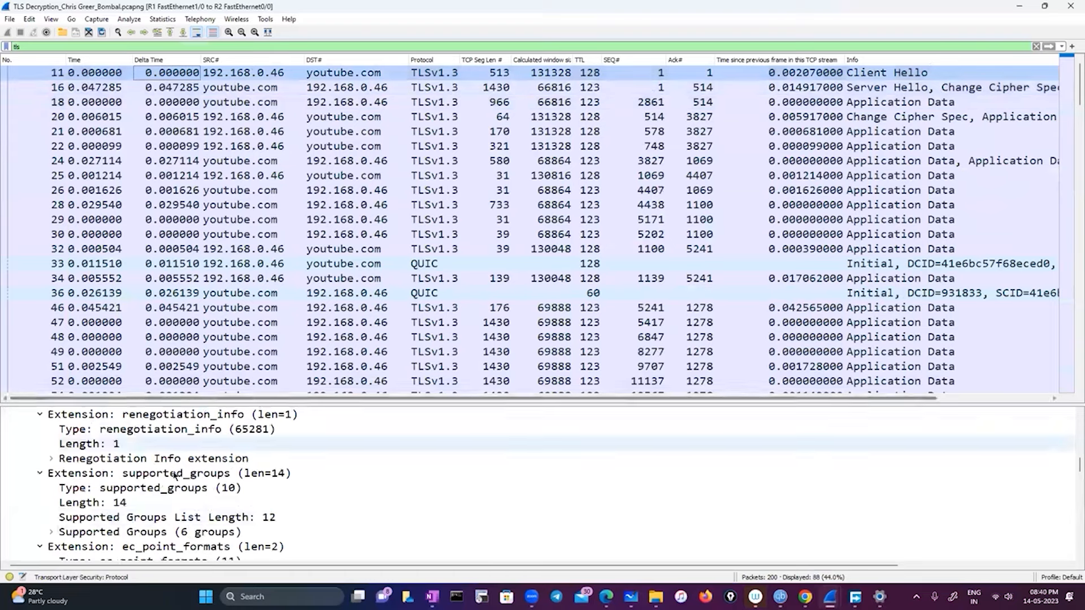
pyautogui.scroll(-12, 312, 276)
pyautogui.scroll(-13, 312, 275)
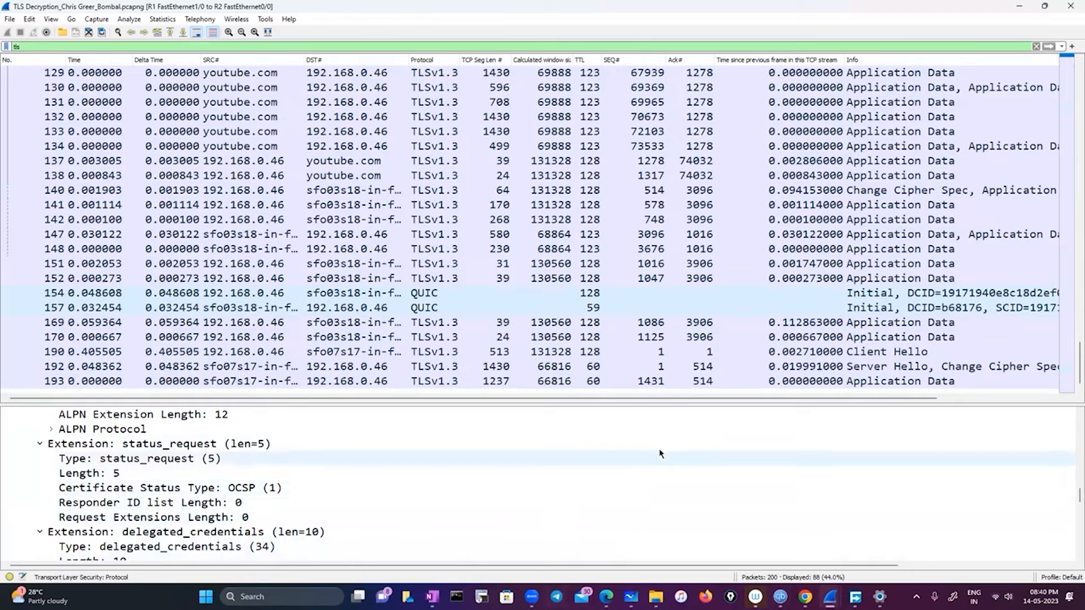
# - Copy the filter (ip.addr eq 192.168.0.104 and ip.addr eq 34.120.208.123) and (tcp.port eq 52784 and tcp.port eq 443) from the SSL ref# note
pyautogui.press('super+d')
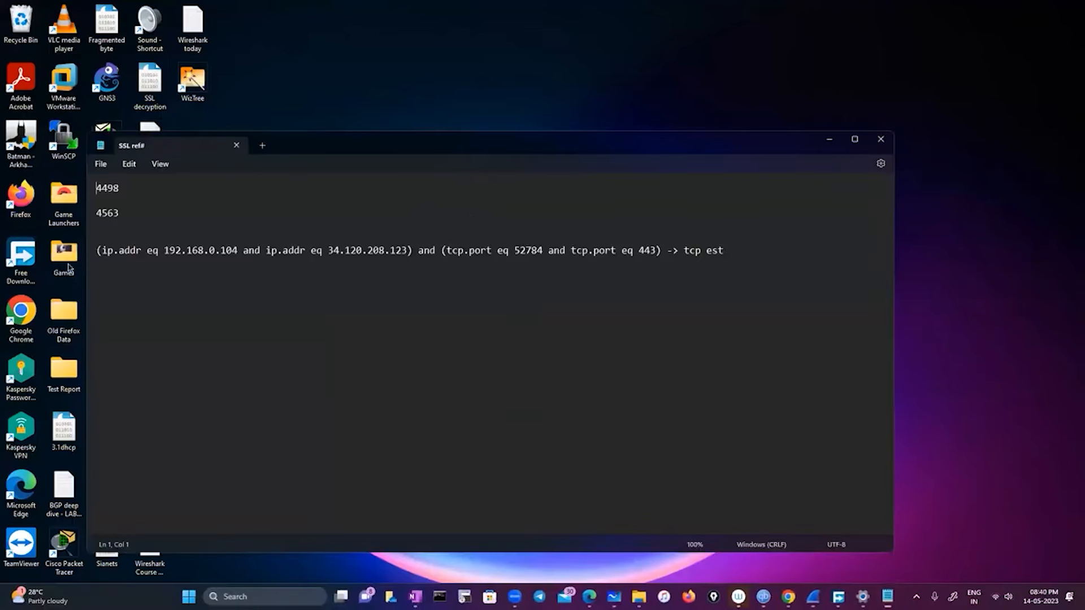
pyautogui.moveTo(100, 249); pyautogui.dragTo(662, 260)
pyautogui.hotkey('ctrl', 'c')
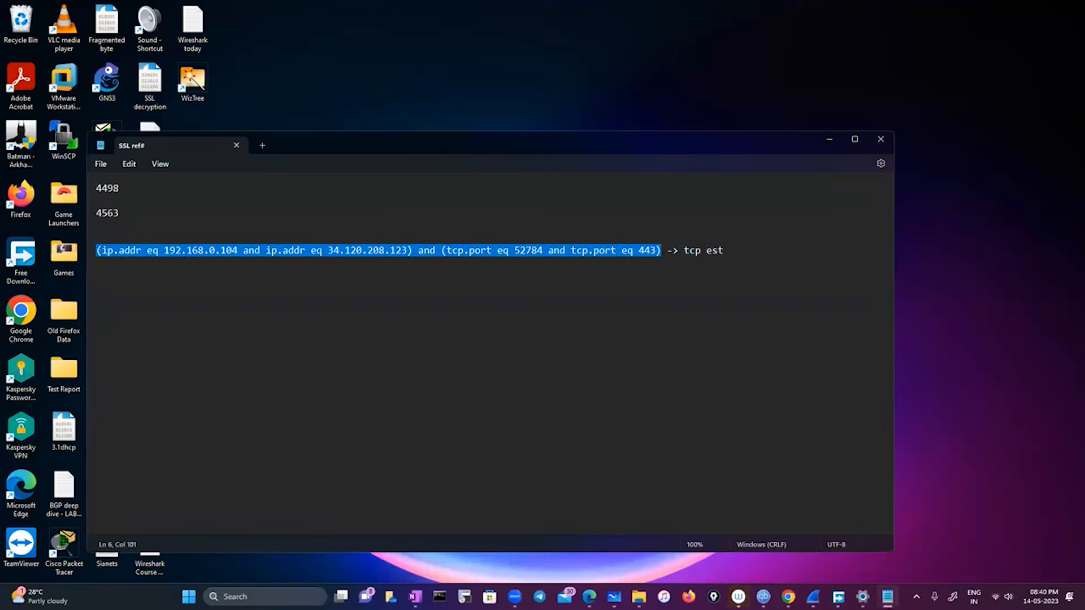
# - Switch to the SSL decryption.pcapng capture, apply the copied conversation filter and look over the matching packets
pyautogui.click(813, 597)
pyautogui.click(880, 541)
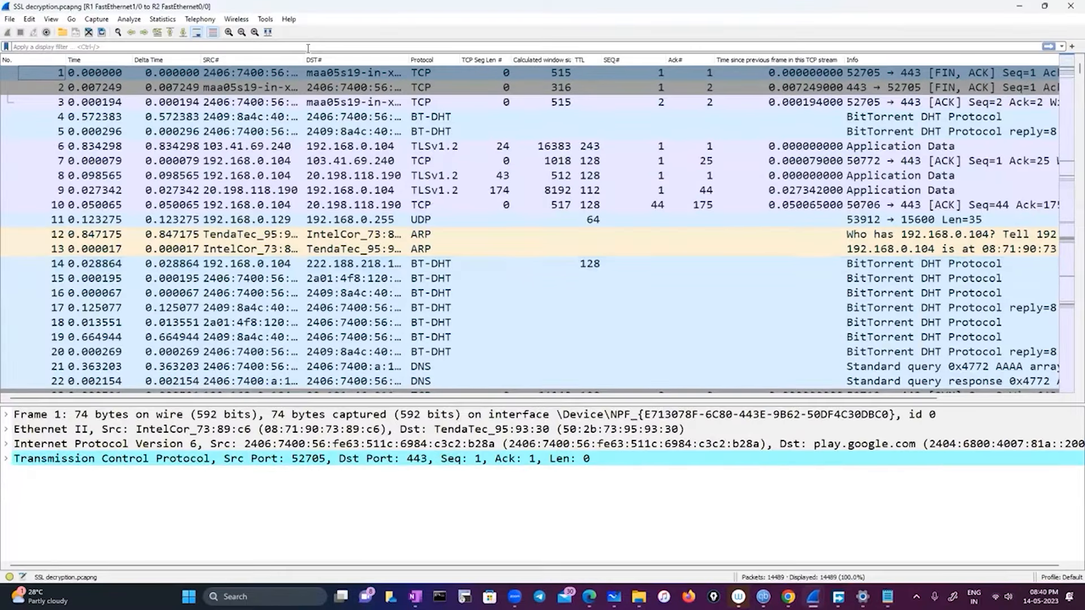
pyautogui.click(308, 49)
pyautogui.hotkey('ctrl', 'v')
pyautogui.press('Return')
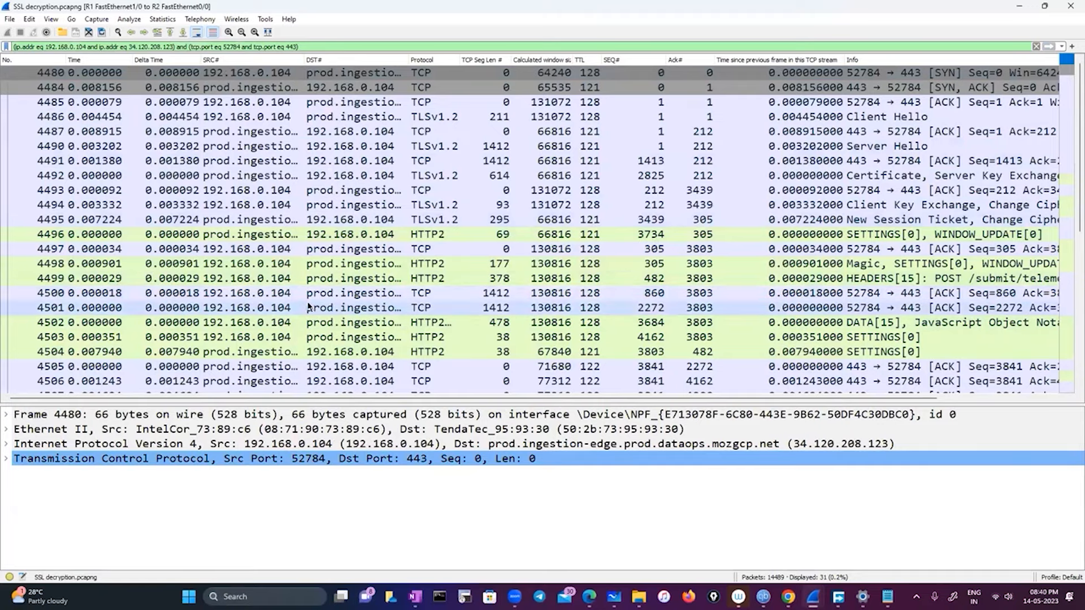
pyautogui.scroll(-2, 308, 306)
pyautogui.scroll(2, 308, 307)
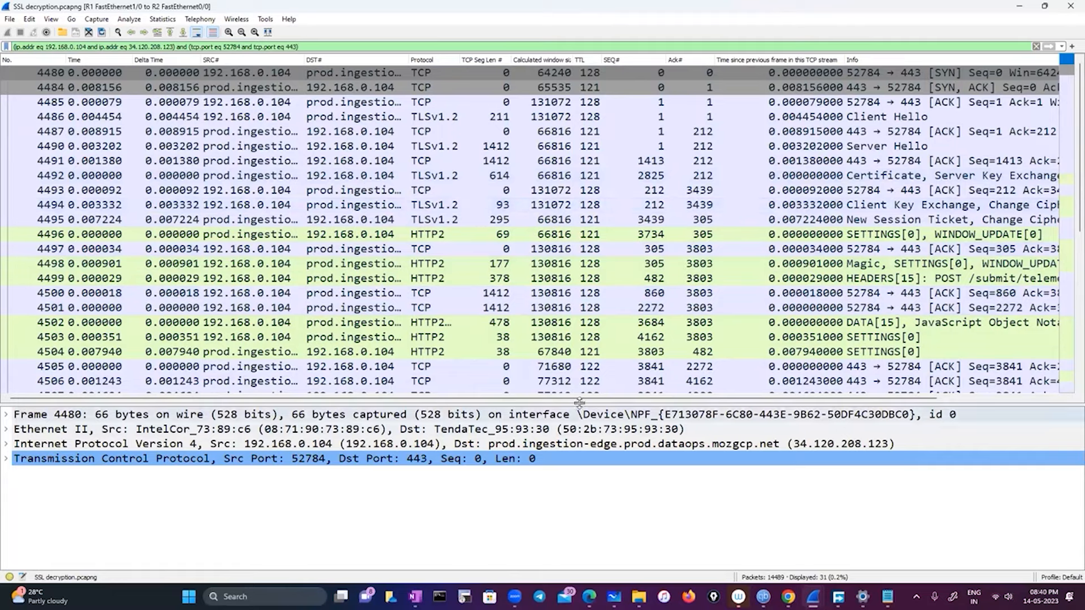
pyautogui.hscroll(5, 565, 398)
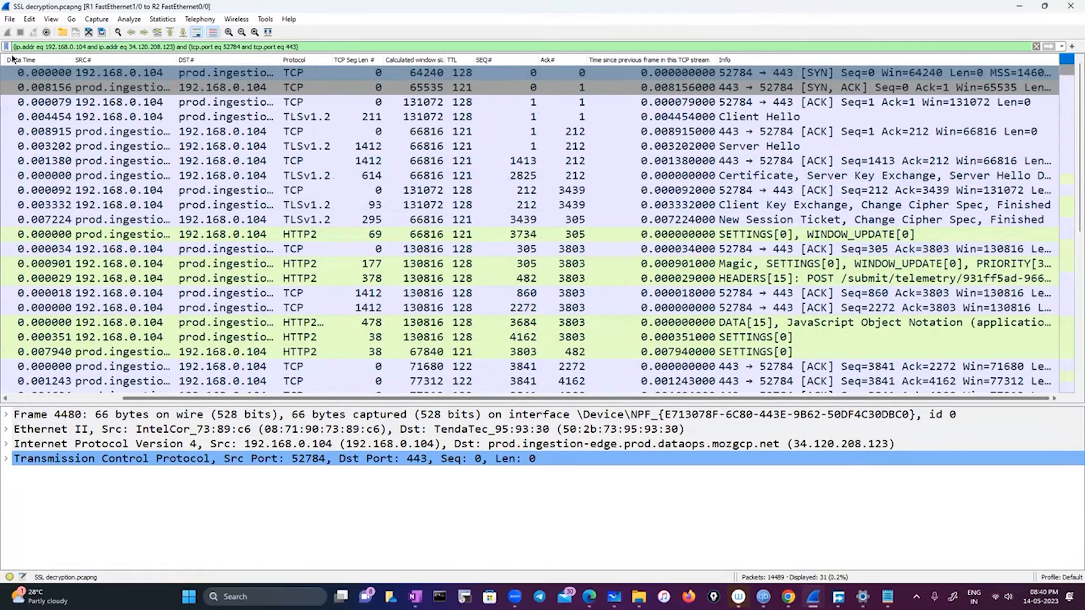
pyautogui.hscroll(-5, 531, 226)
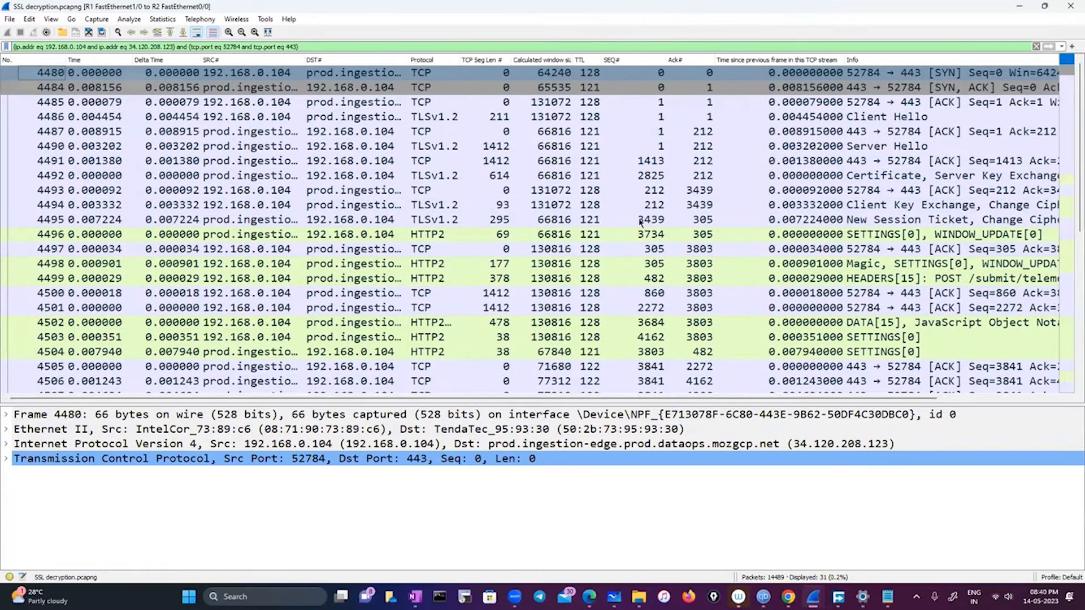
# - Clear the (Pre)-Master-Secret log filename in the TLS protocol preferences and apply the change
pyautogui.click(30, 19)
pyautogui.click(84, 310)
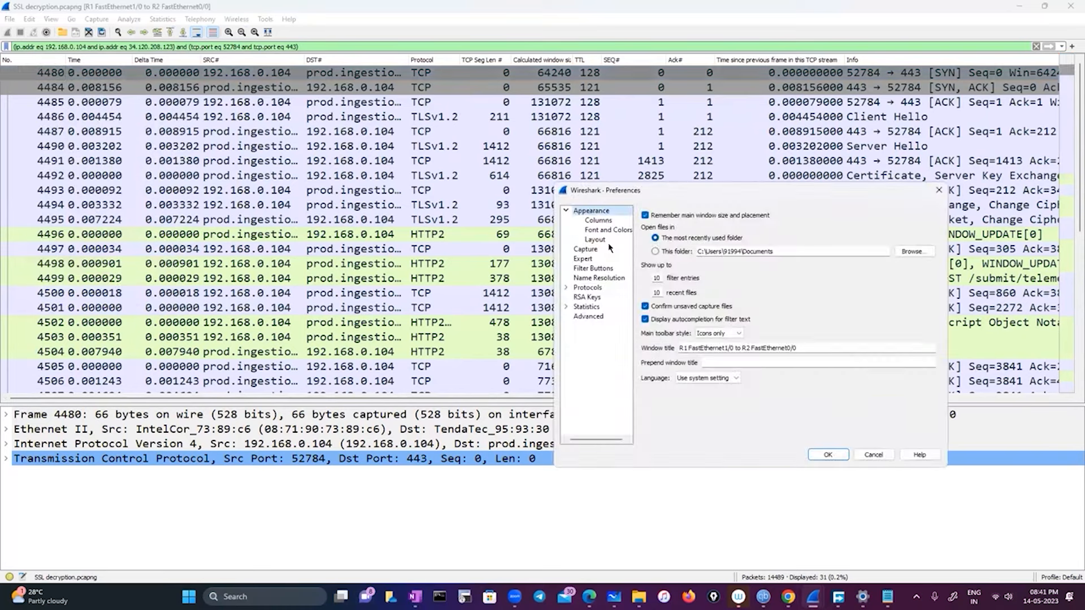
pyautogui.click(566, 288)
pyautogui.scroll(-4, 579, 362)
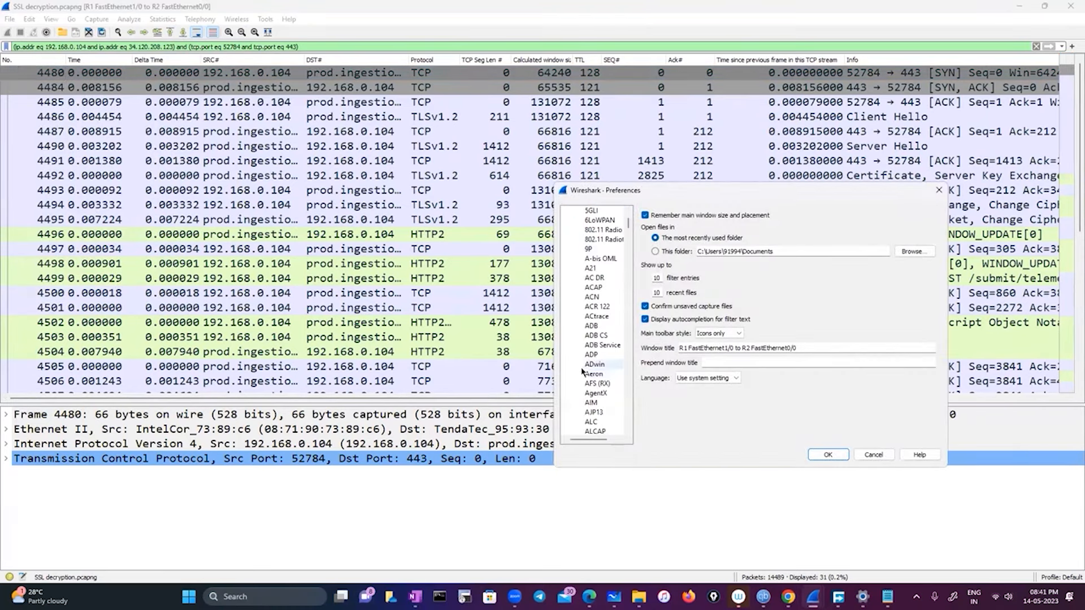
pyautogui.click(603, 307)
pyautogui.write('tls')
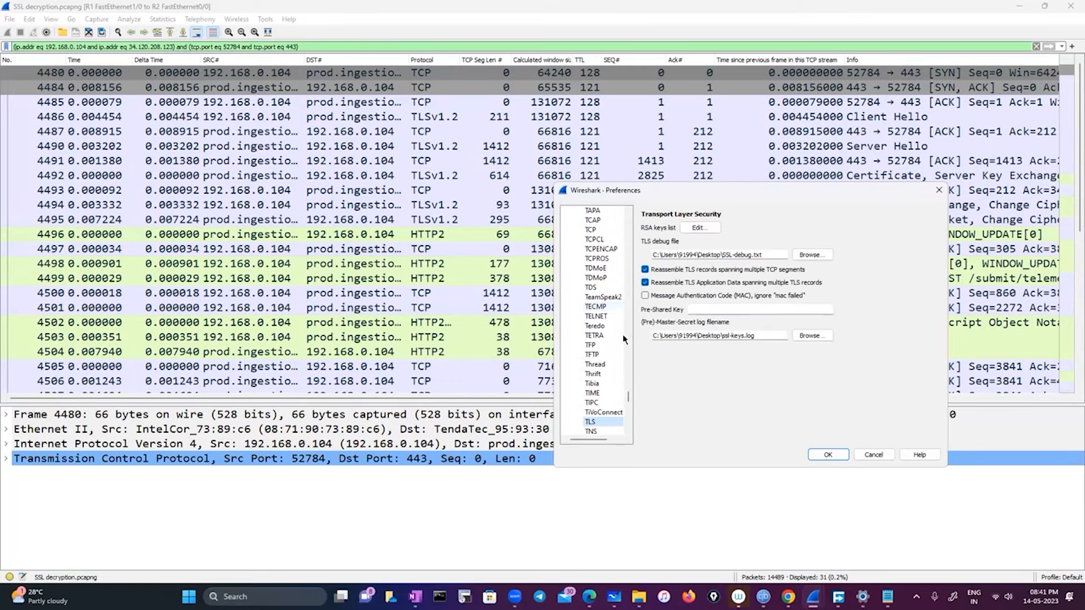
pyautogui.moveTo(757, 336); pyautogui.dragTo(623, 339)
pyautogui.press('BackSpace')
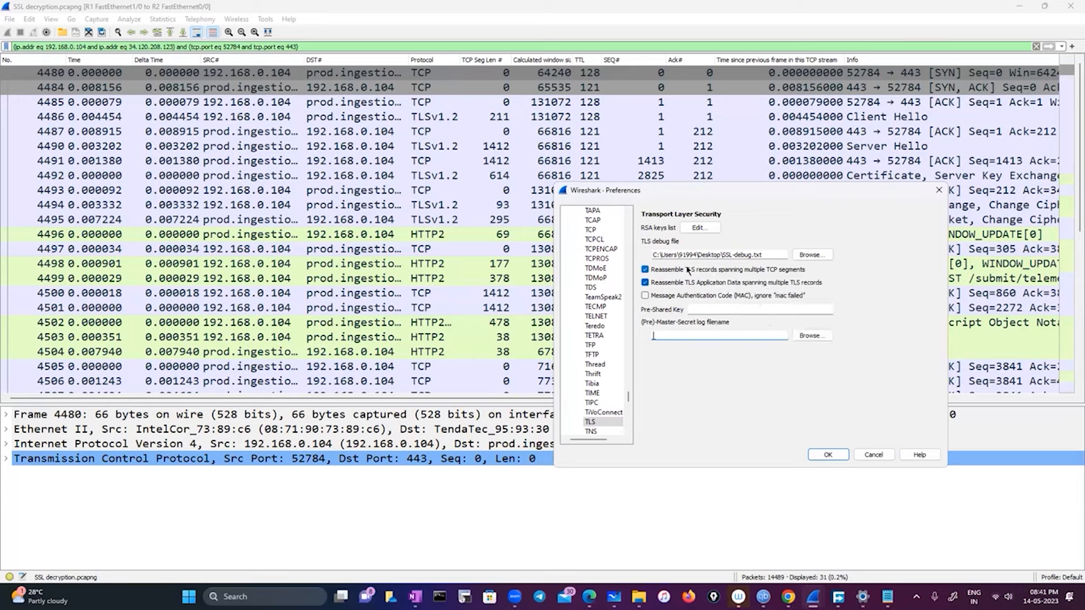
pyautogui.click(829, 455)
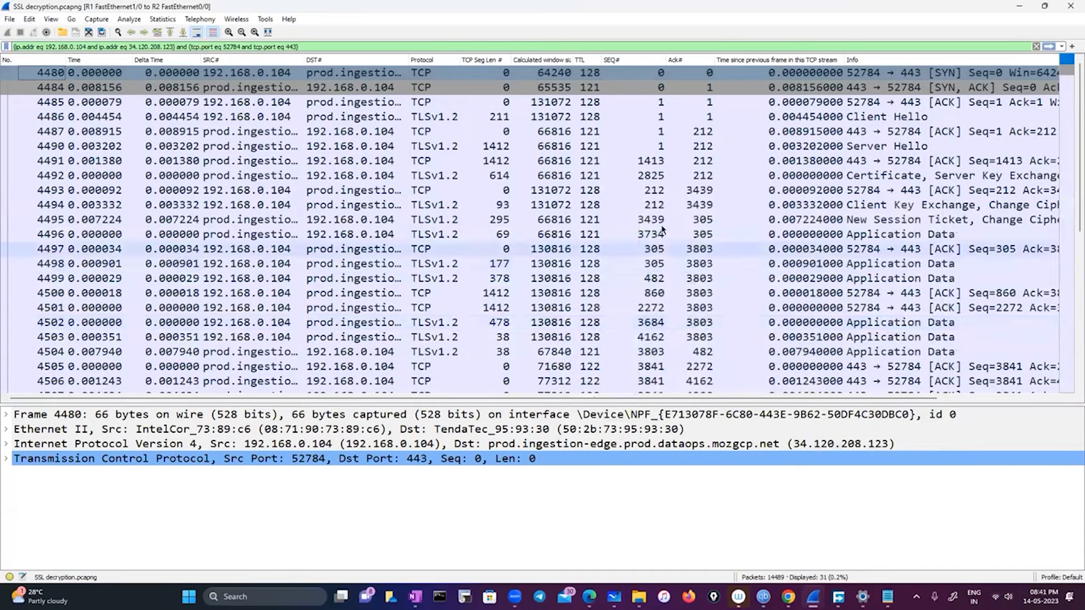
# - Expand the TLS record and handshake of Client Hello packet 4486 and check its record version, cipher suites and extensions
pyautogui.click(653, 118)
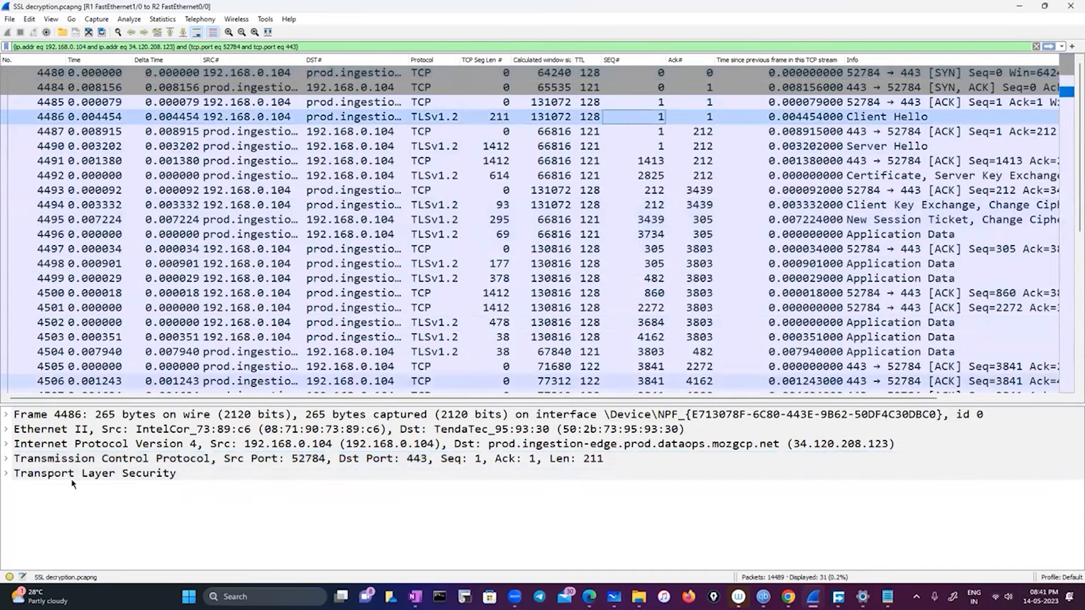
pyautogui.click(7, 473)
pyautogui.click(12, 489)
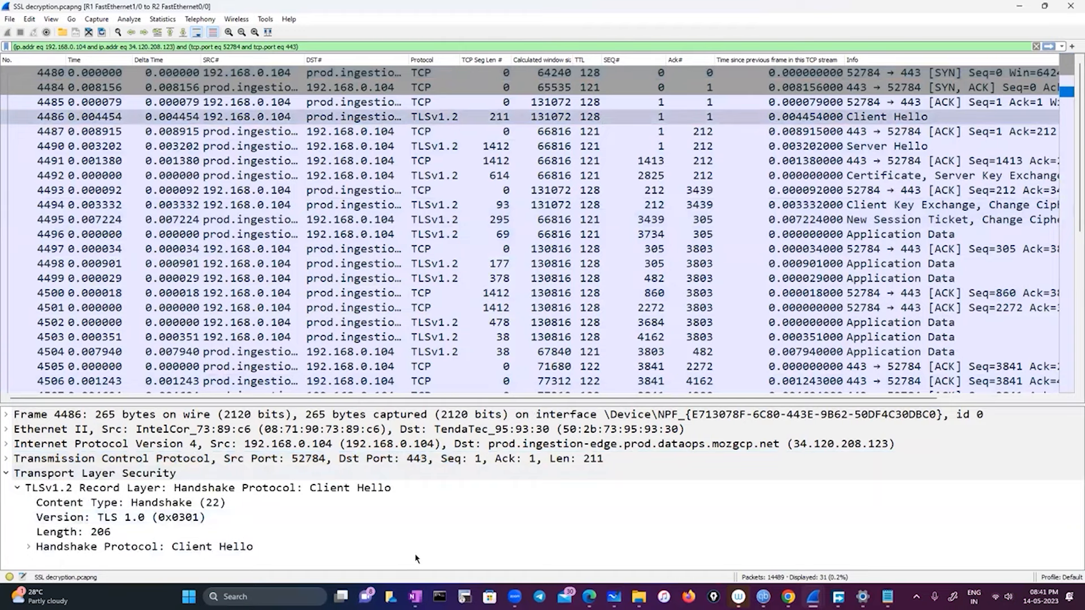
pyautogui.click(404, 521)
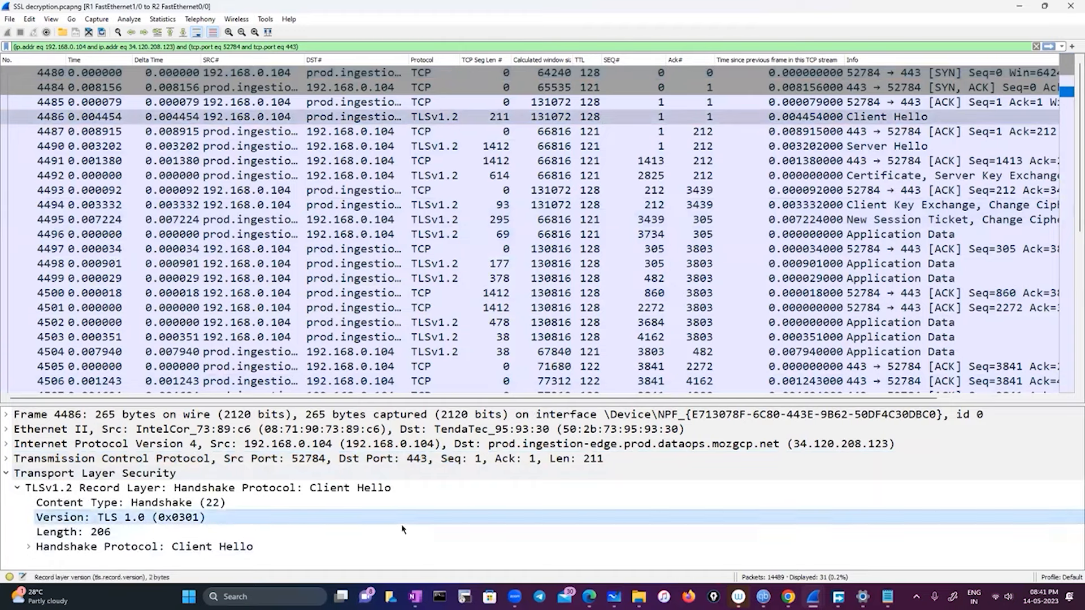
pyautogui.click(29, 546)
pyautogui.scroll(-5, 343, 519)
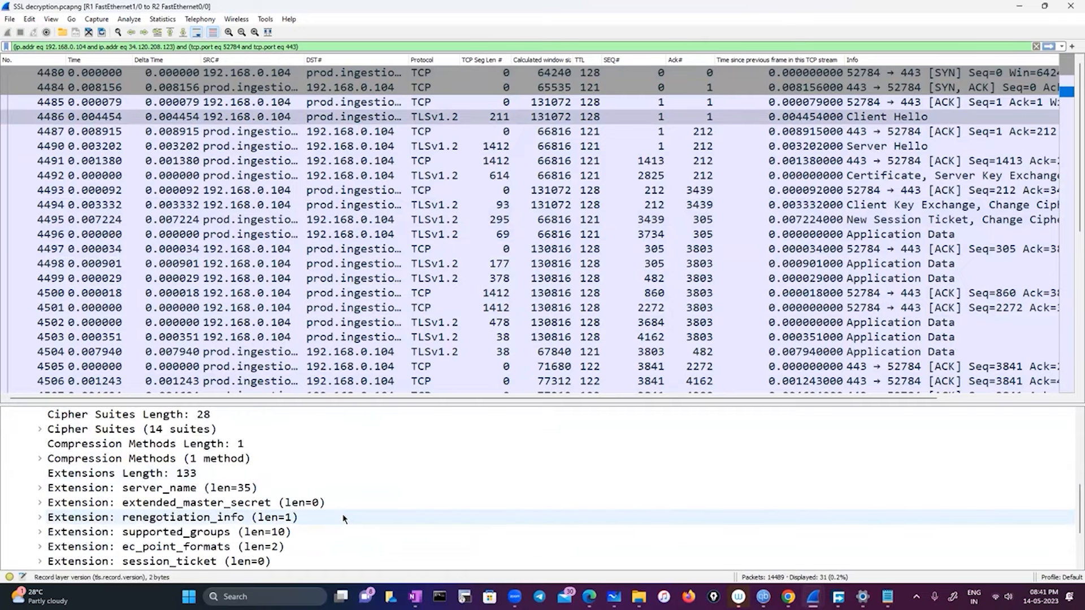
pyautogui.scroll(-2, 343, 518)
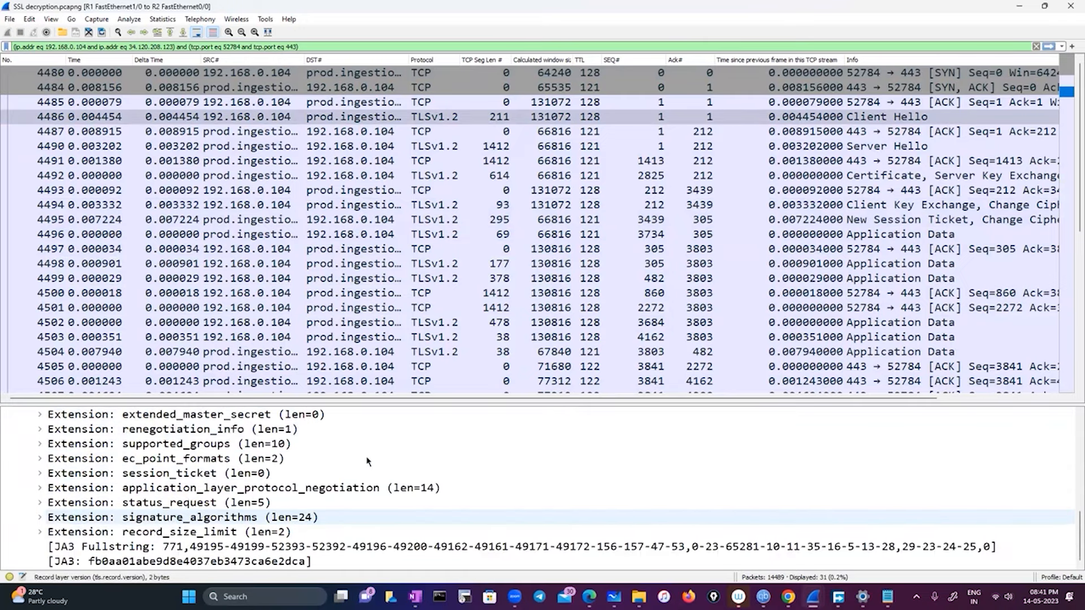
# - Inspect the details of the Server Hello, New Session Ticket and first Application Data packets without the keys loaded
pyautogui.click(690, 146)
pyautogui.scroll(-2, 312, 489)
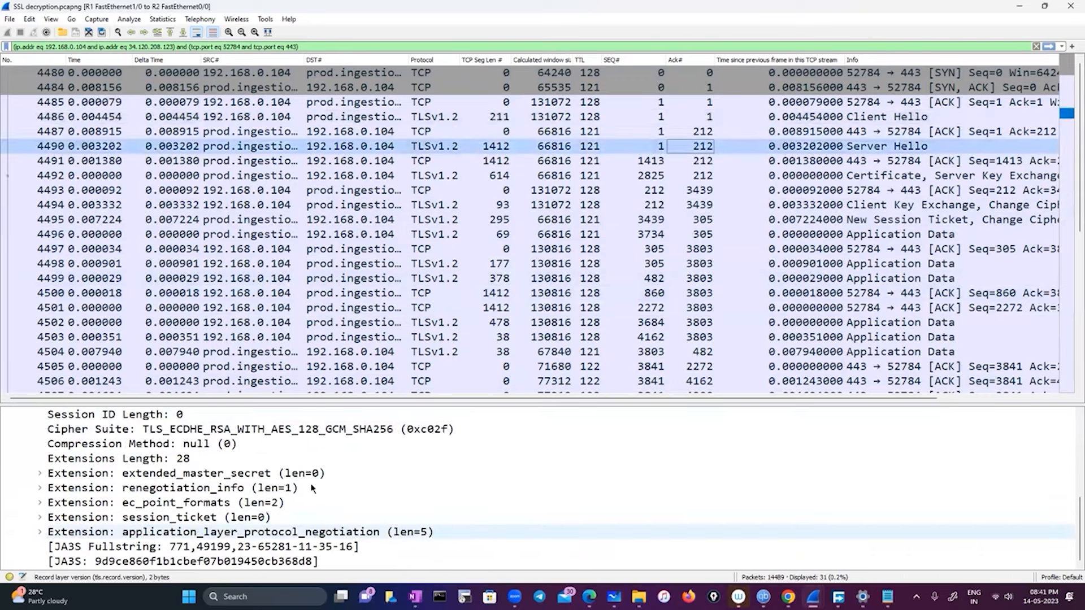
pyautogui.click(728, 224)
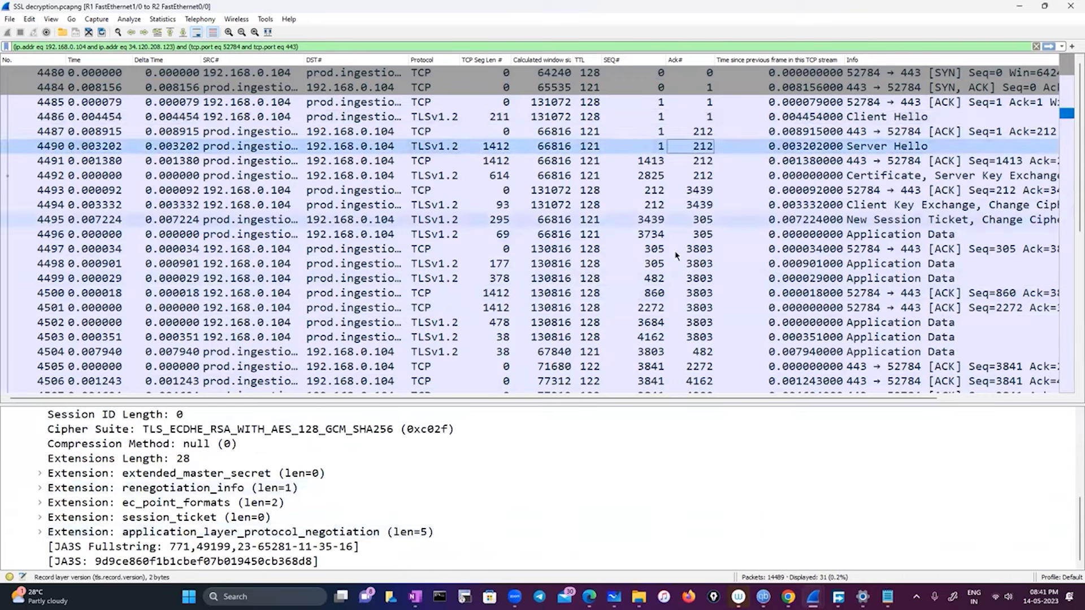
pyautogui.scroll(-2, 246, 512)
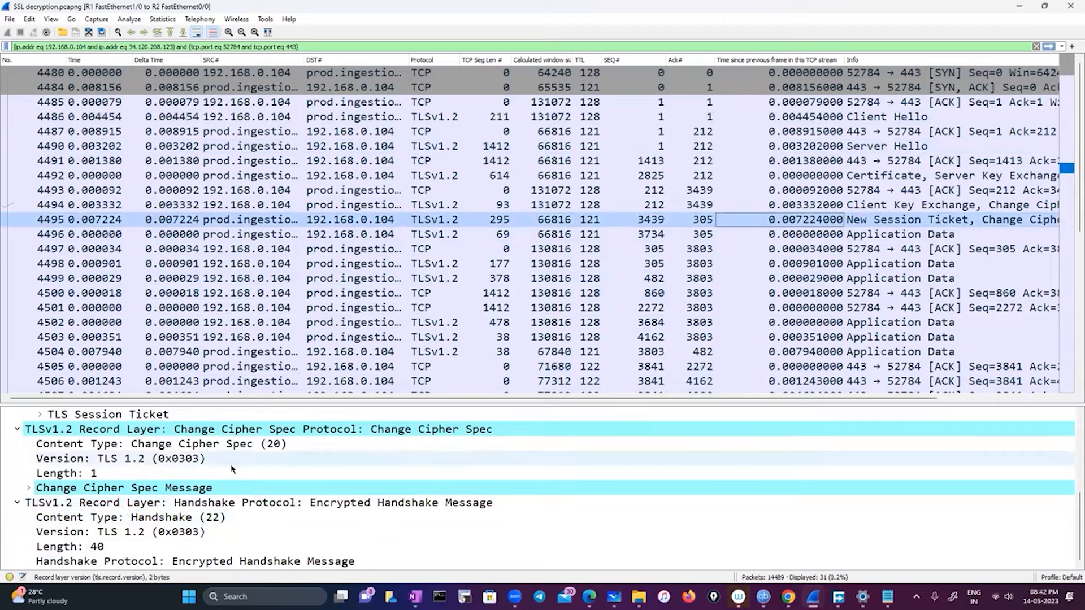
pyautogui.scroll(3, 231, 469)
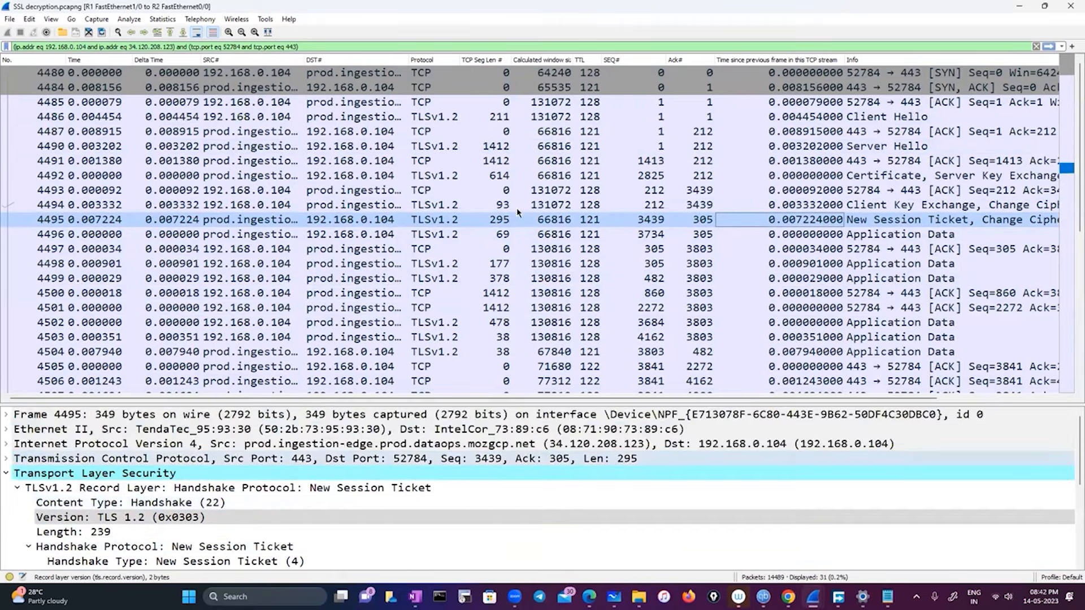
pyautogui.click(502, 234)
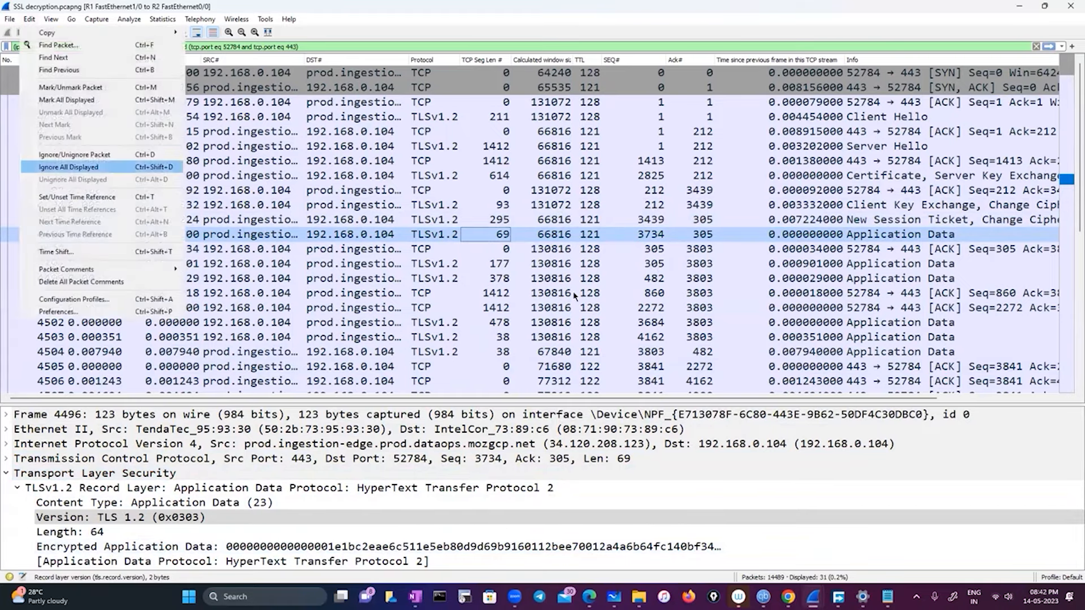
# - Set the TLS preferences' (Pre)-Master-Secret log filename to the ssl-keys file on the Desktop and apply the change
pyautogui.click(59, 312)
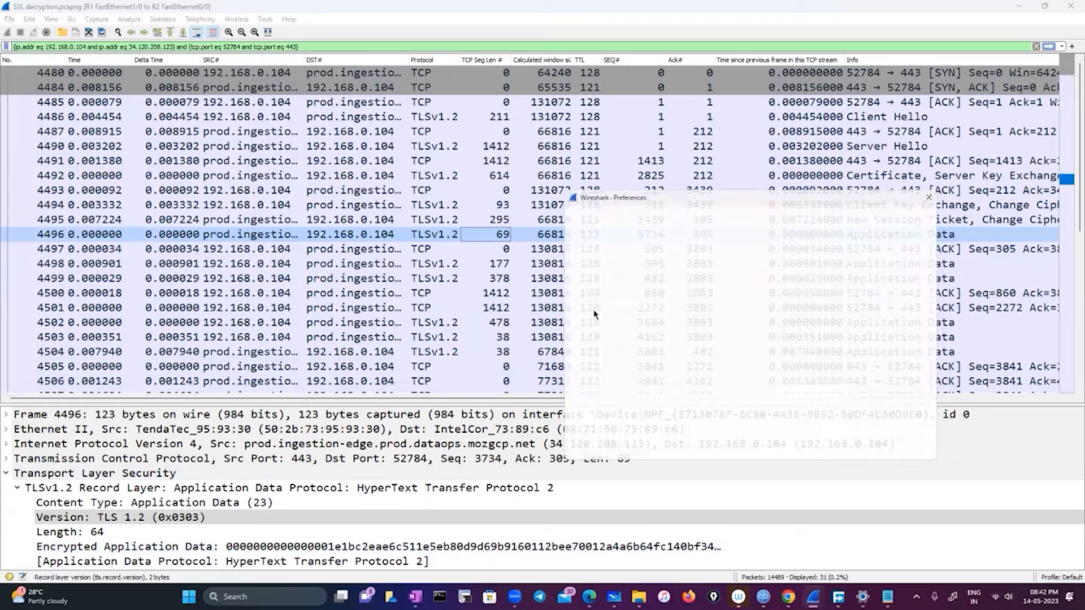
pyautogui.scroll(-10, 594, 310)
pyautogui.click(594, 309)
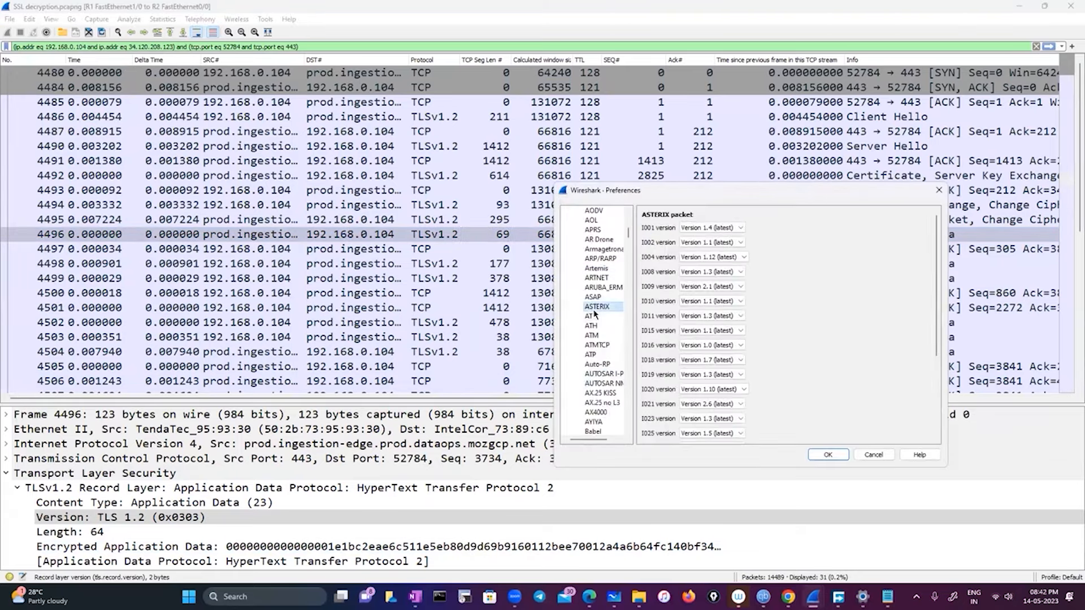
pyautogui.write('tls')
pyautogui.click(801, 339)
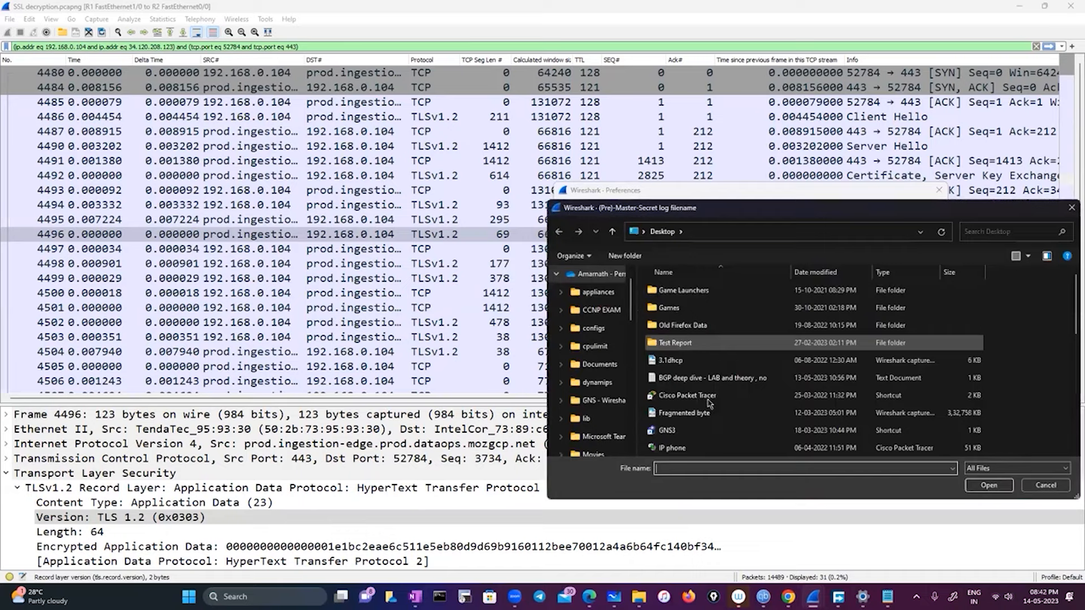
pyautogui.scroll(-8, 694, 342)
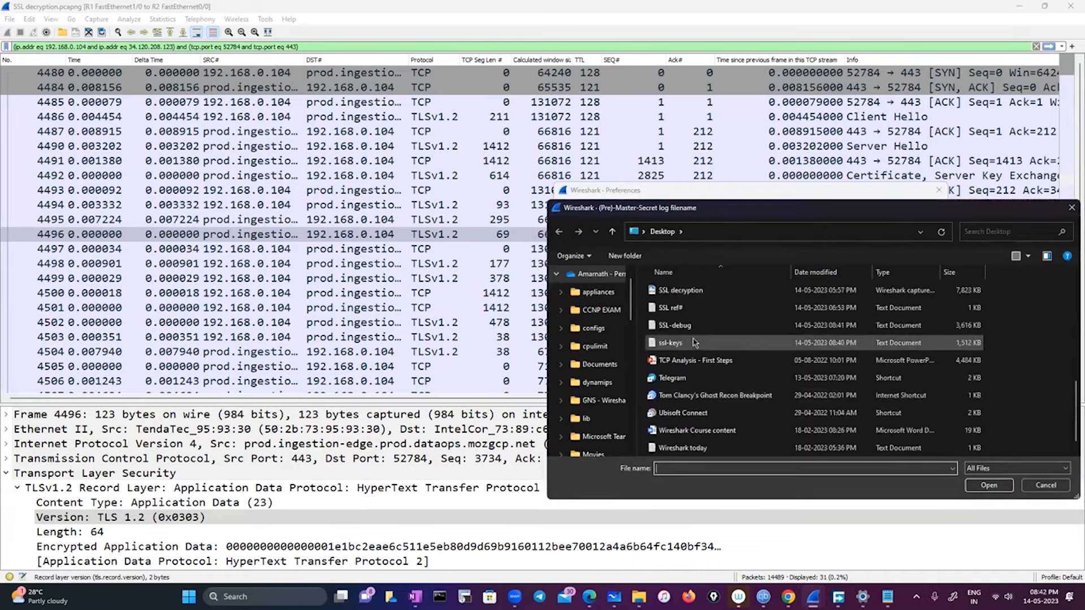
pyautogui.click(694, 343)
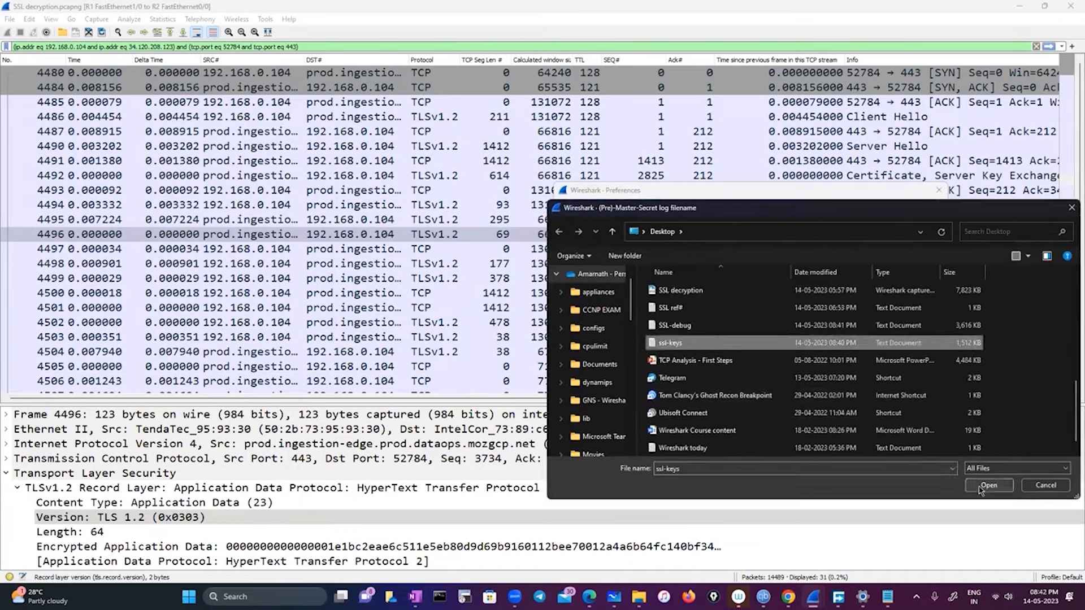
pyautogui.press('Return')
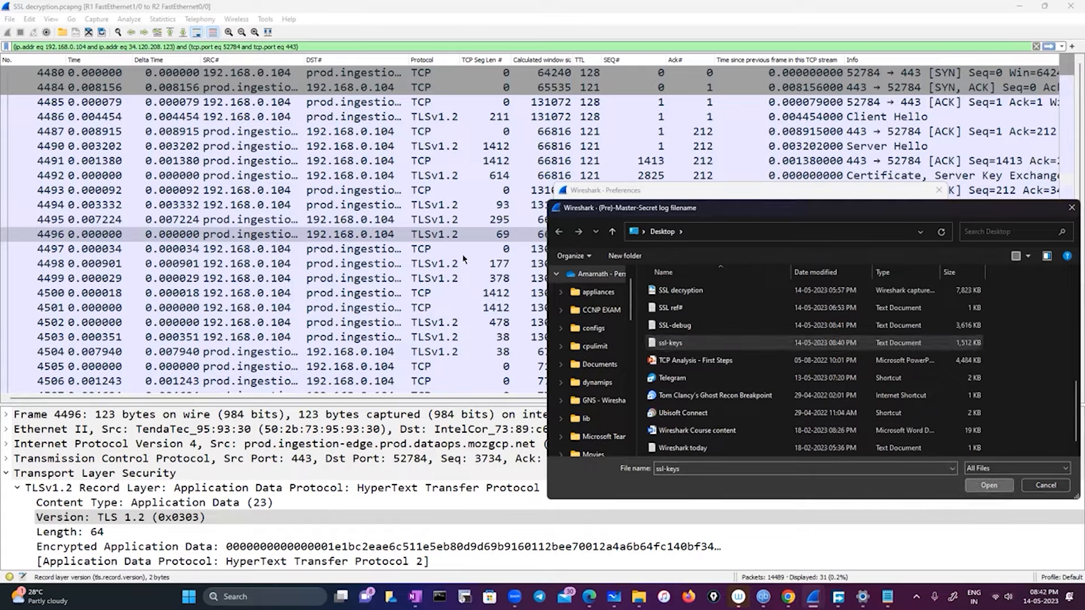
pyautogui.press('Return')
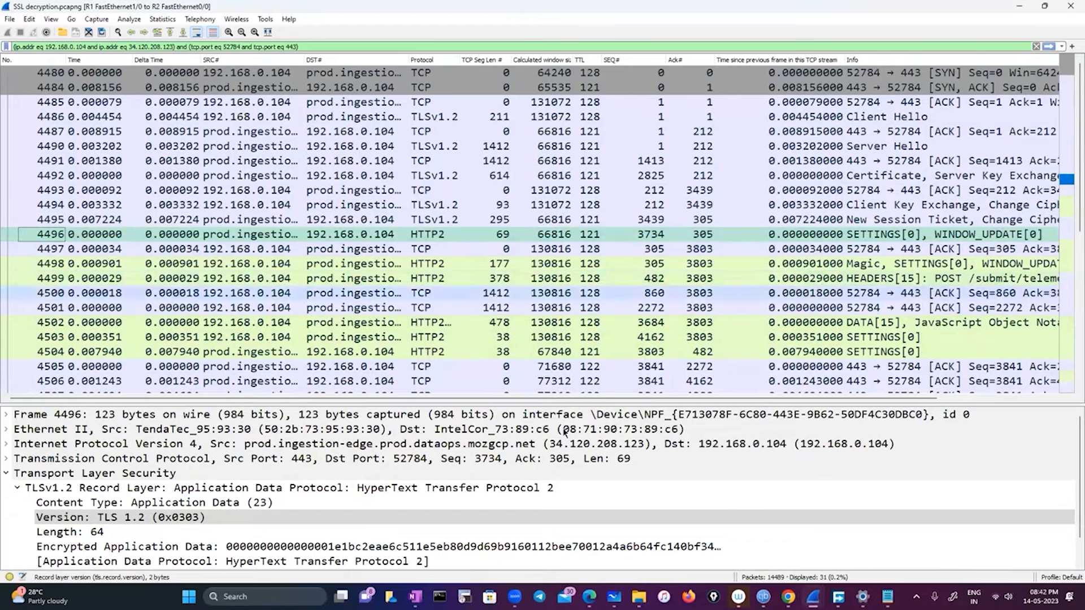
# - Inspect the details of the decrypted HTTP2 packets 4499 and 4496 and the New Session Ticket and Client Key Exchange packets
pyautogui.click(809, 278)
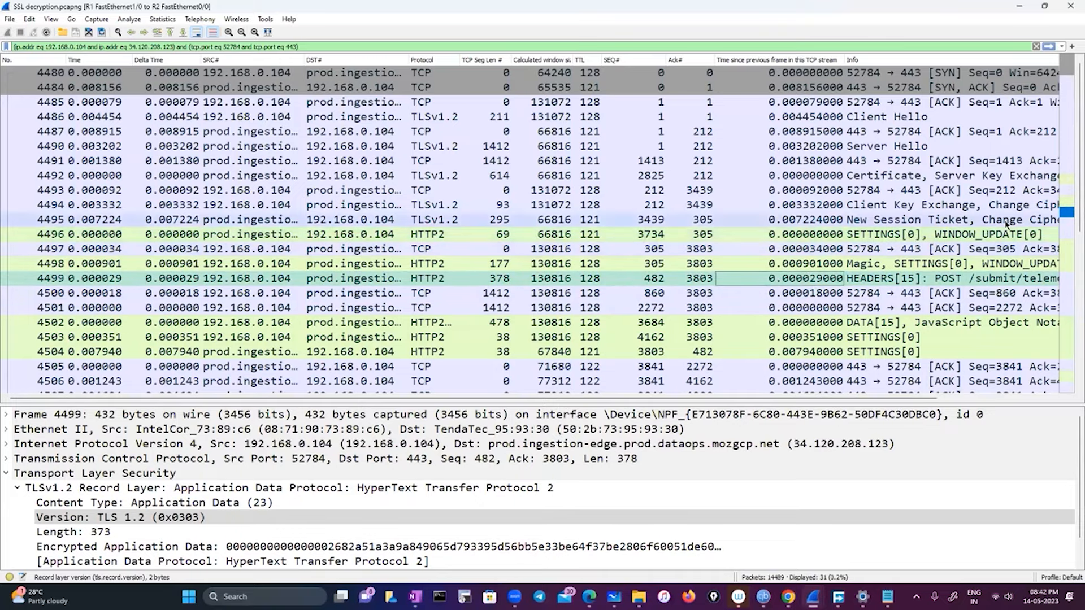
pyautogui.click(779, 220)
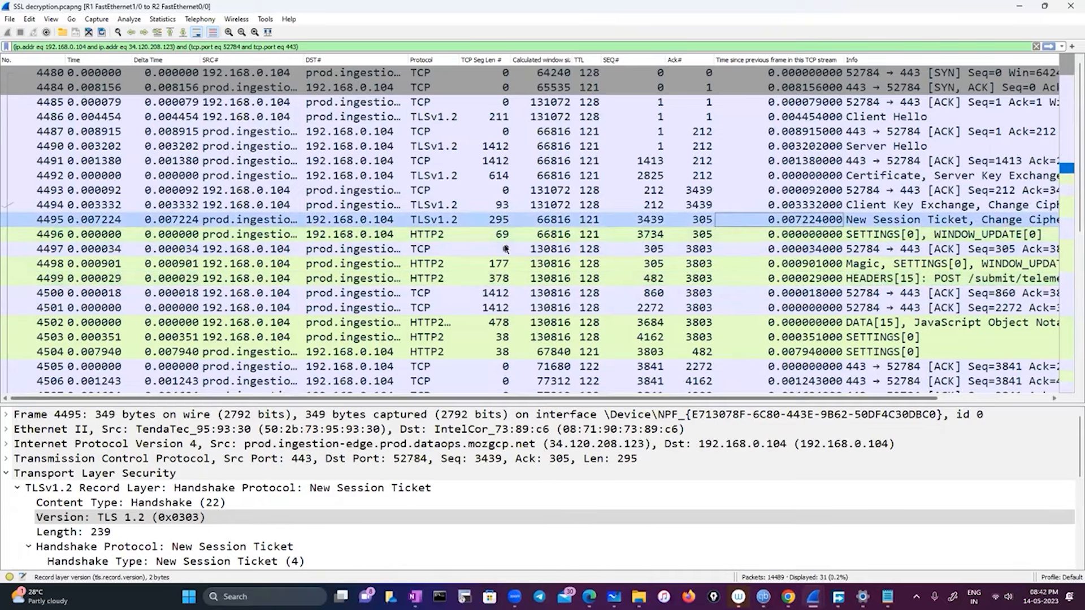
pyautogui.hscroll(3, 506, 248)
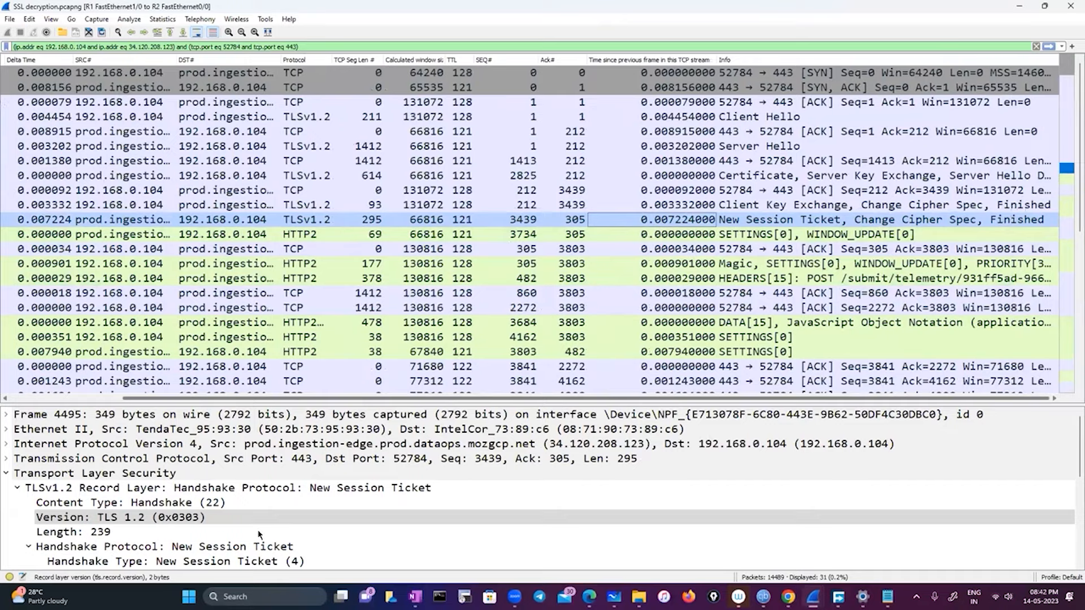
pyautogui.press('Down')
pyautogui.press('Down')
pyautogui.press('Up')
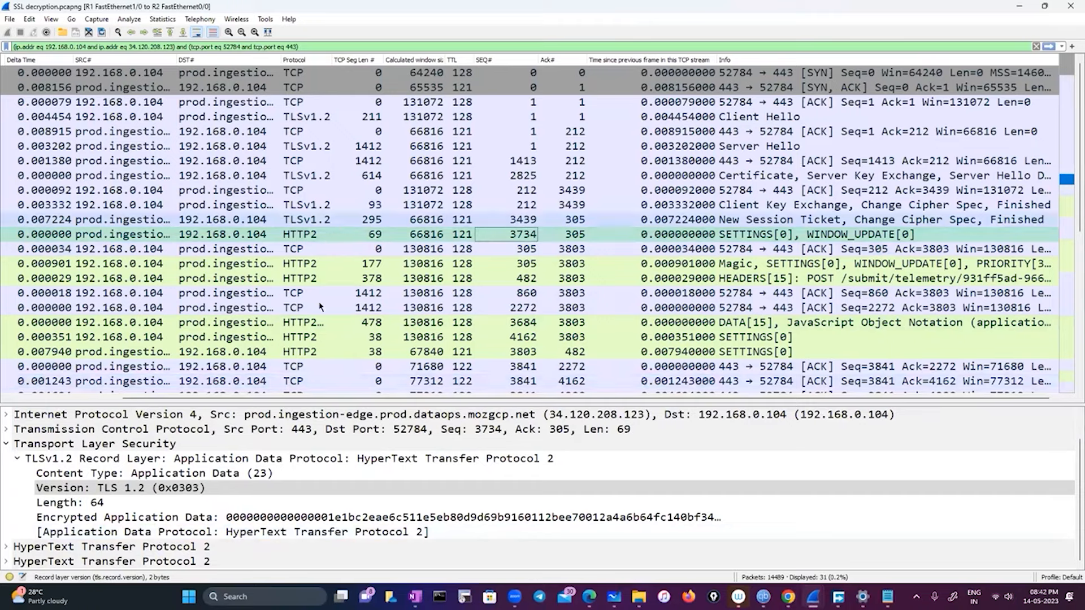
pyautogui.click(307, 205)
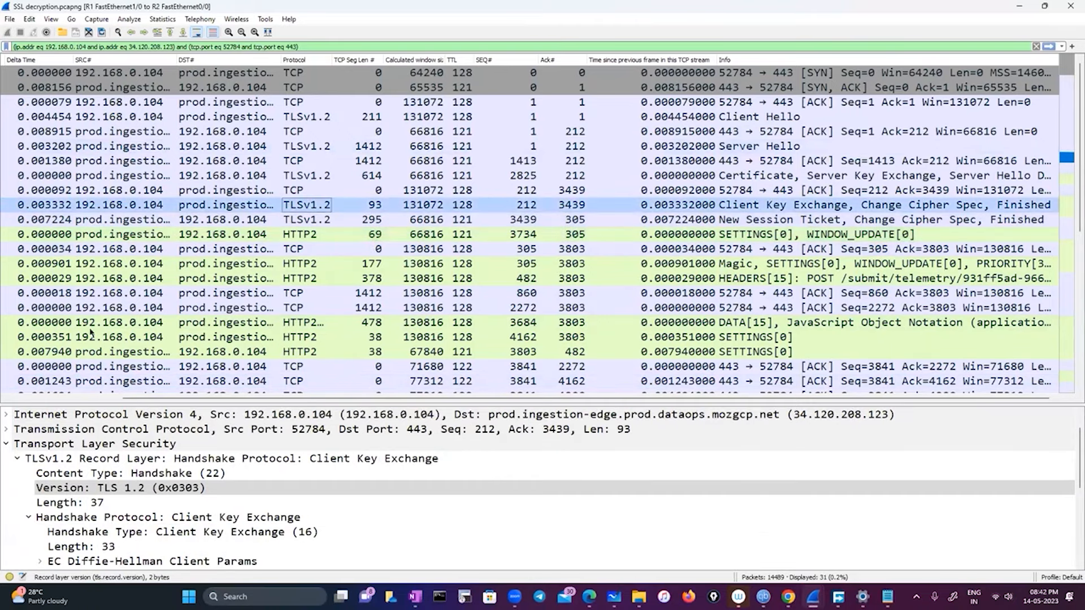
# - Remove the (Pre)-Master-Secret log filename from the TLS protocol preferences and apply the change
pyautogui.click(29, 19)
pyautogui.click(43, 310)
pyautogui.click(566, 287)
pyautogui.click(596, 341)
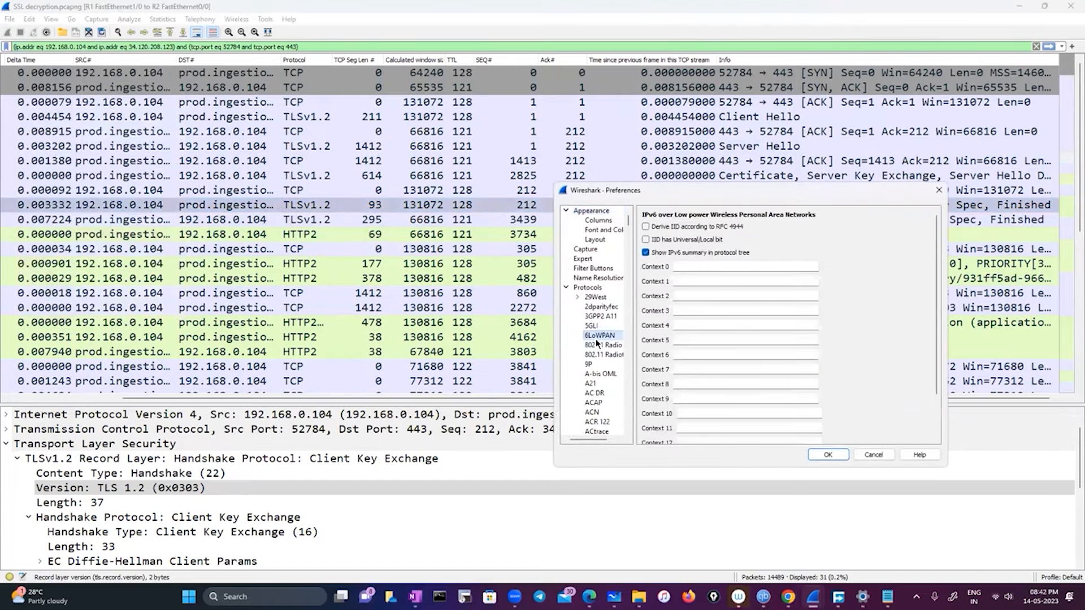
pyautogui.write('tls')
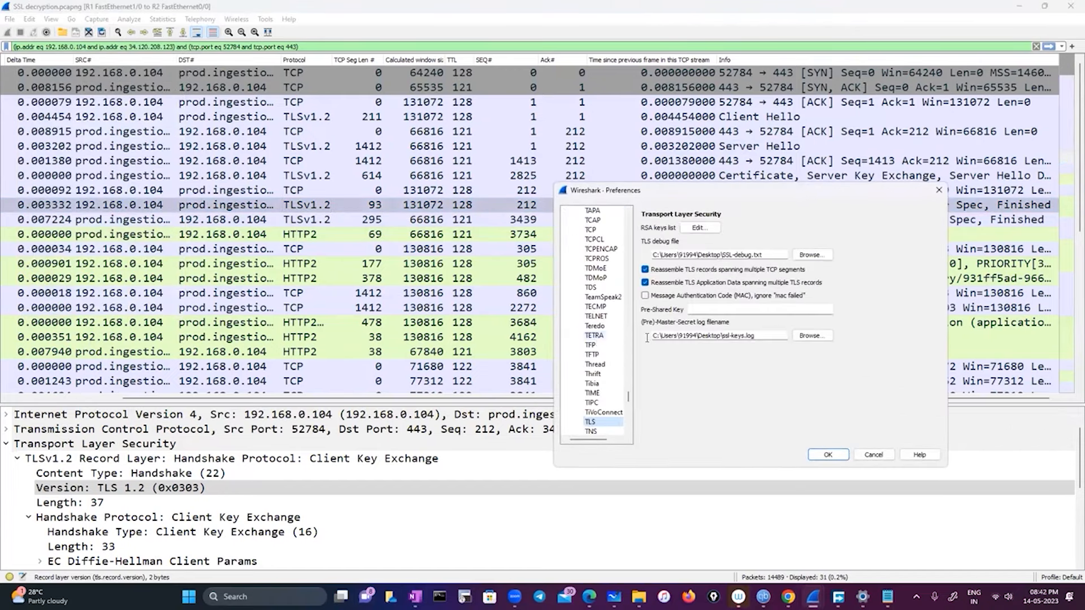
pyautogui.moveTo(760, 336); pyautogui.dragTo(648, 336)
pyautogui.press('BackSpace')
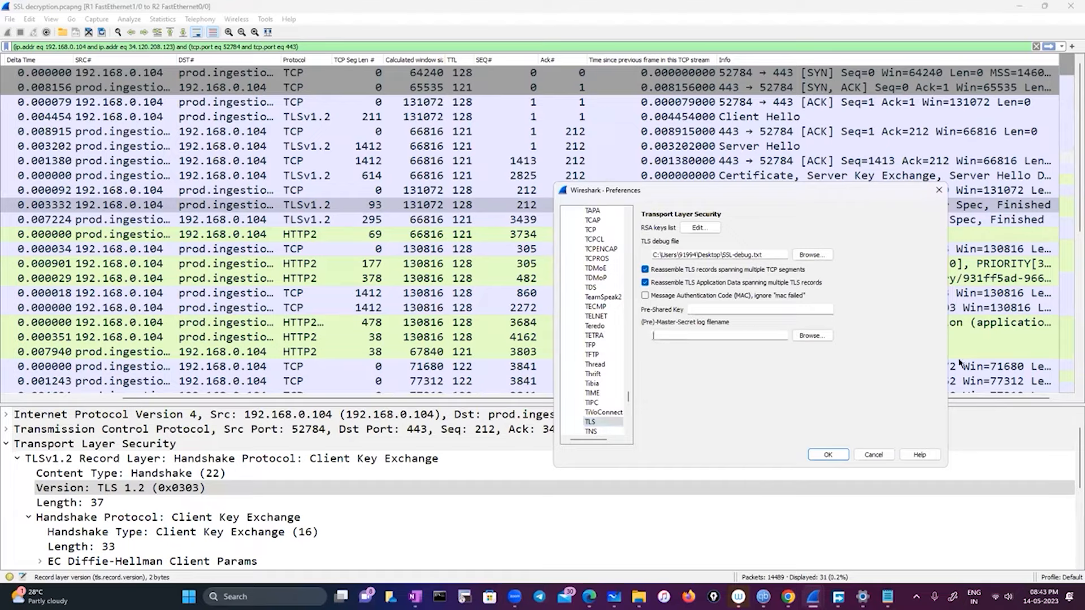
pyautogui.click(829, 456)
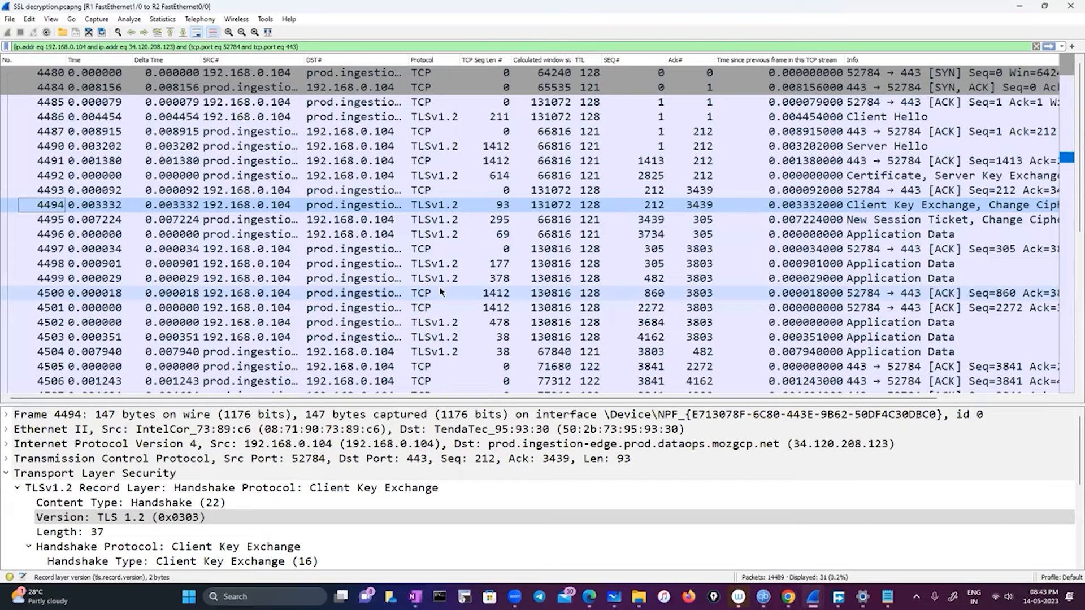
# - Load the ssl-keys file from the Desktop as the TLS (Pre)-Master-Secret log file and apply the preferences
pyautogui.click(25, 19)
pyautogui.click(79, 312)
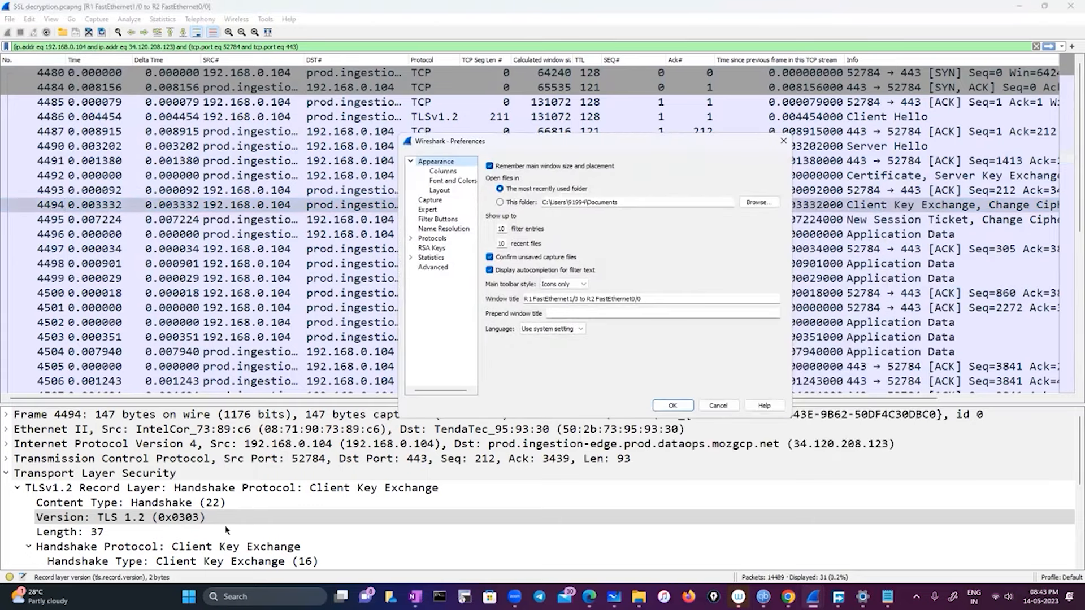
pyautogui.click(411, 238)
pyautogui.click(433, 276)
pyautogui.write('tls')
pyautogui.click(649, 289)
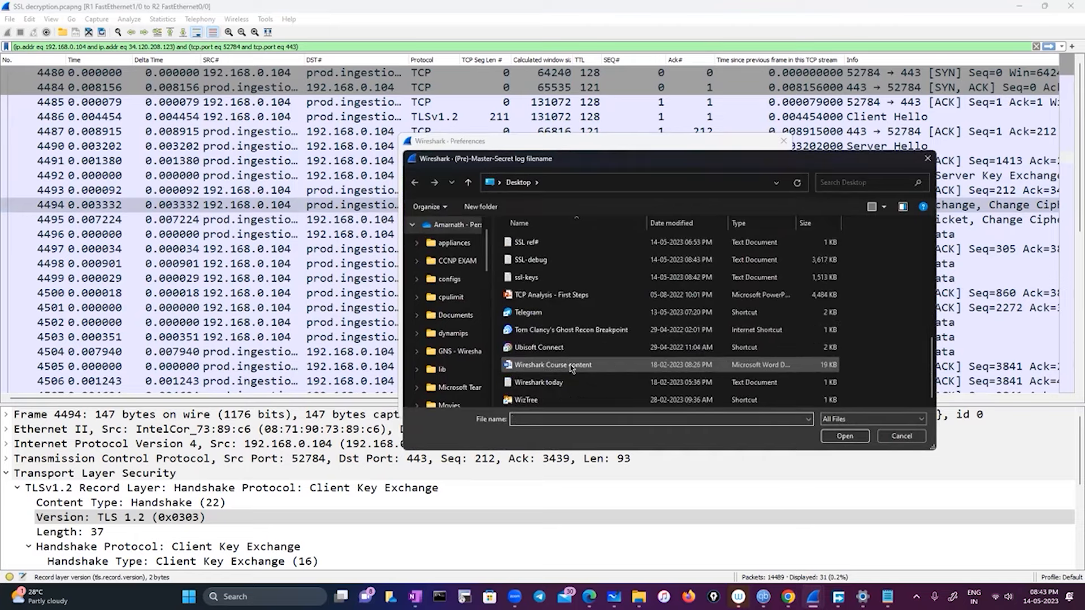
pyautogui.click(531, 277)
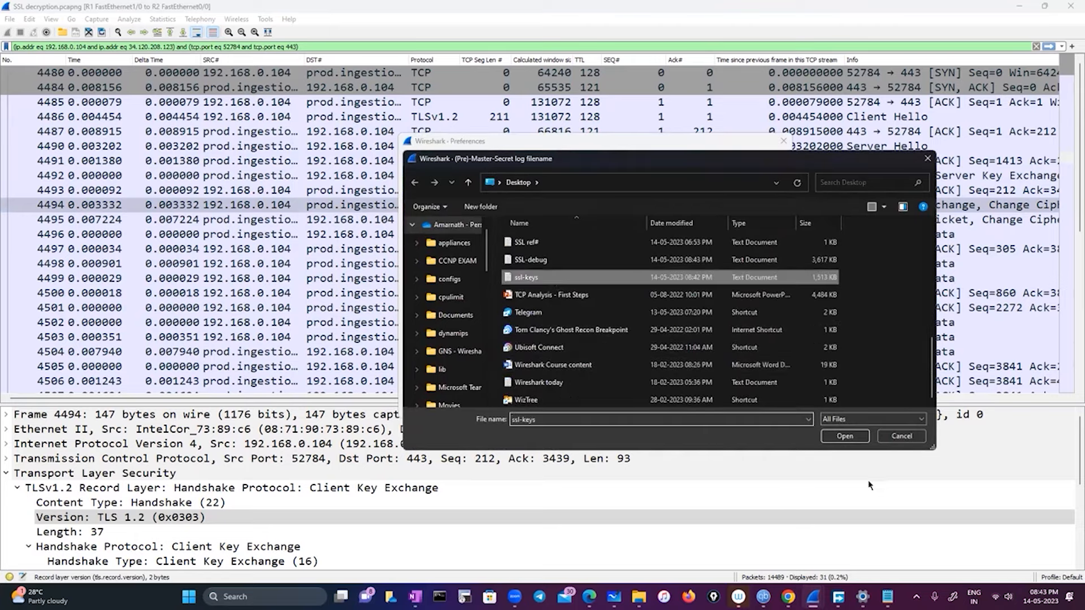
pyautogui.click(842, 438)
pyautogui.click(670, 405)
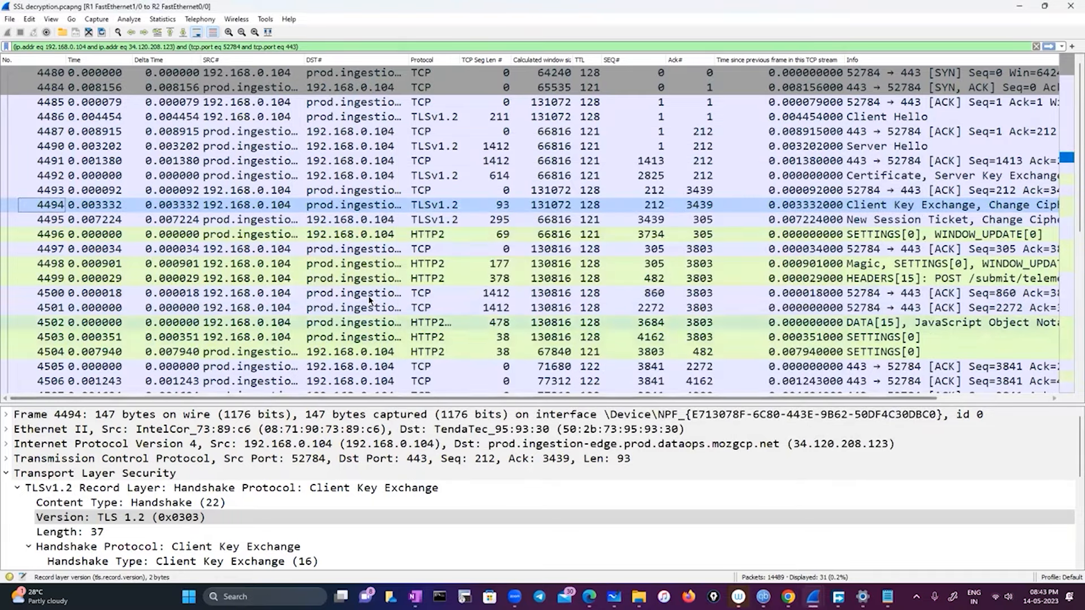
# - Expand the HyperText Transfer Protocol 2 layers of packet 4496 and examine its WINDOW_UPDATE stream
pyautogui.click(442, 240)
pyautogui.scroll(-1, 200, 486)
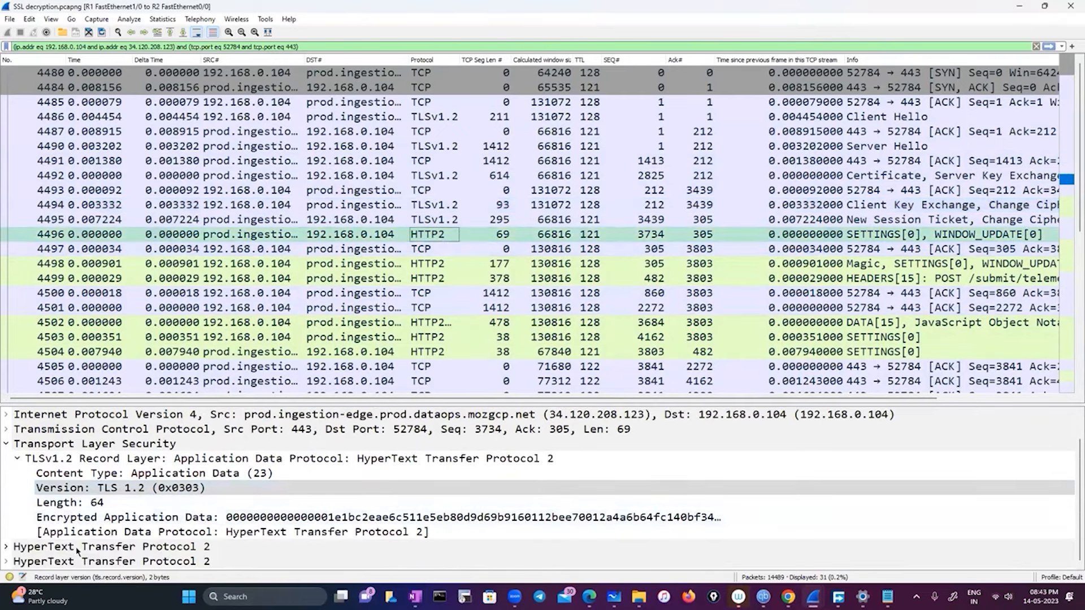
pyautogui.click(7, 548)
pyautogui.scroll(-2, 193, 518)
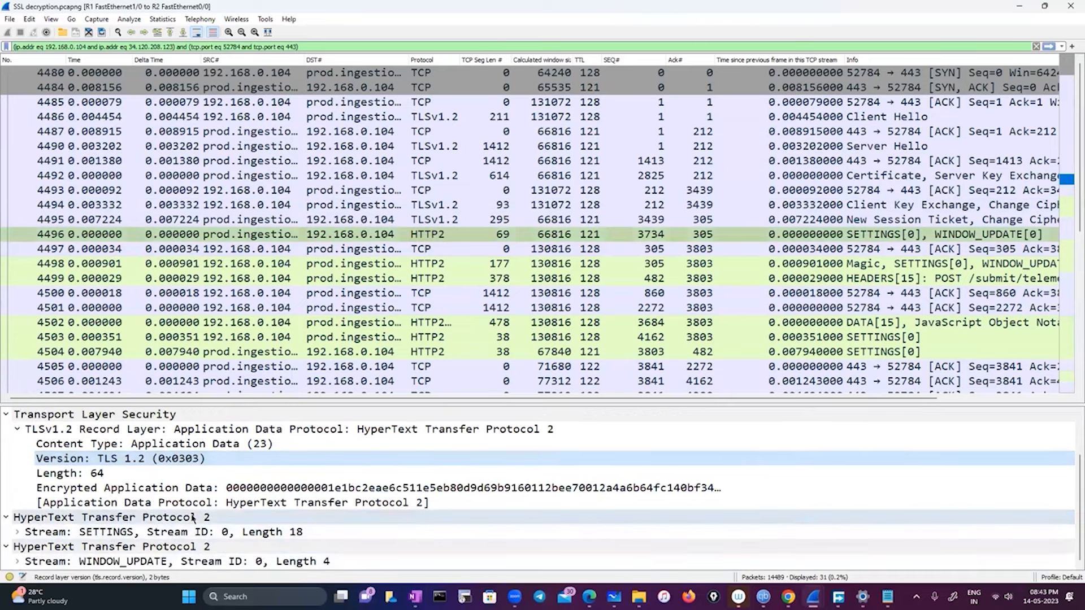
pyautogui.click(18, 561)
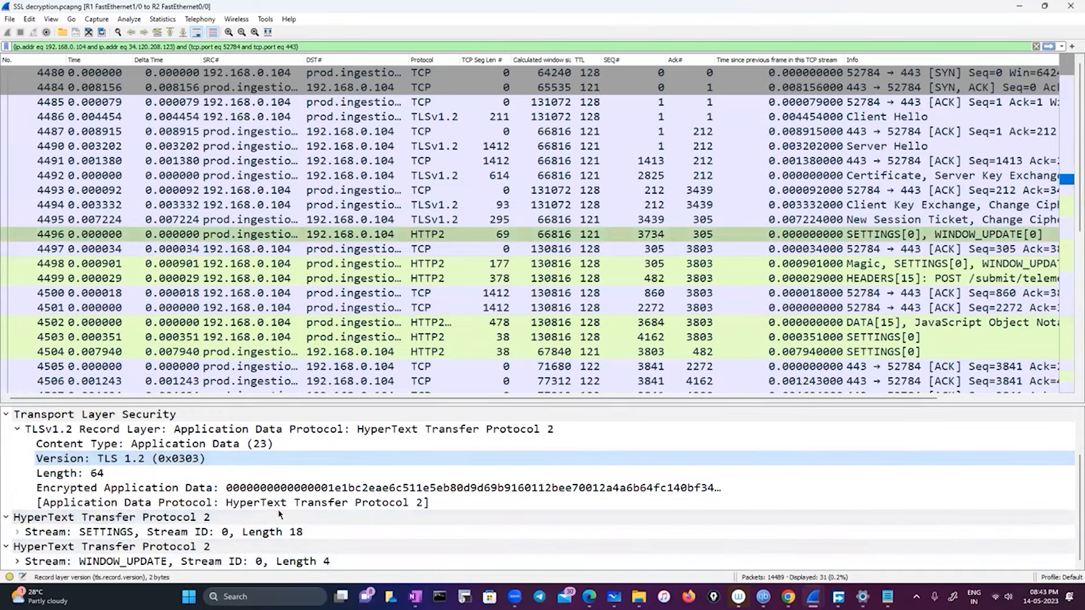
pyautogui.scroll(-3, 303, 500)
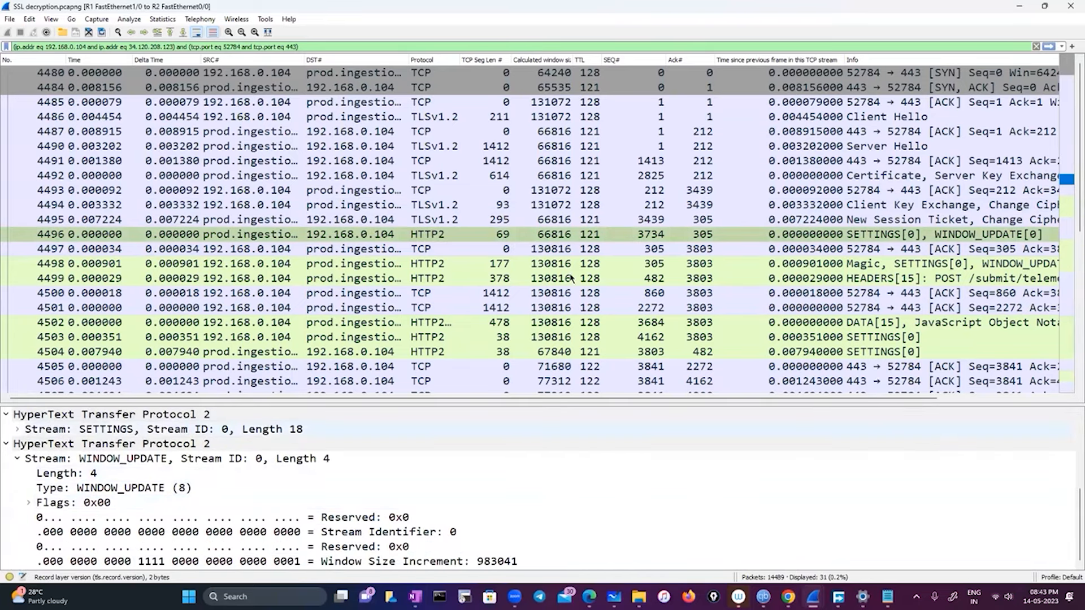
# - Select Client Hello packet 4486 and review its handshake protocol fields, including the version, random and session ID length
pyautogui.click(729, 117)
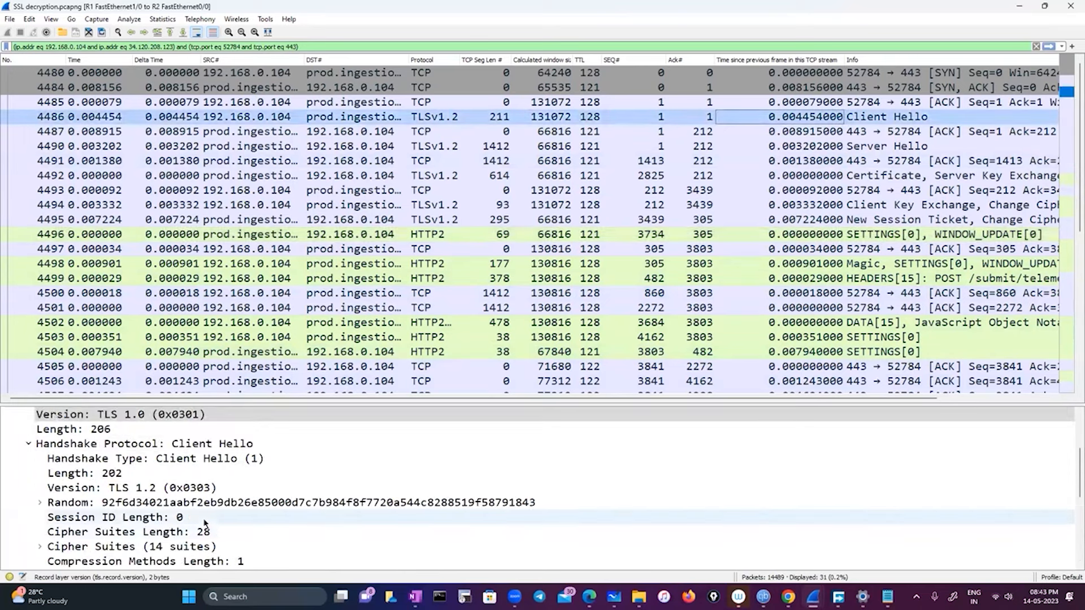
pyautogui.scroll(-2, 204, 522)
pyautogui.scroll(2, 197, 508)
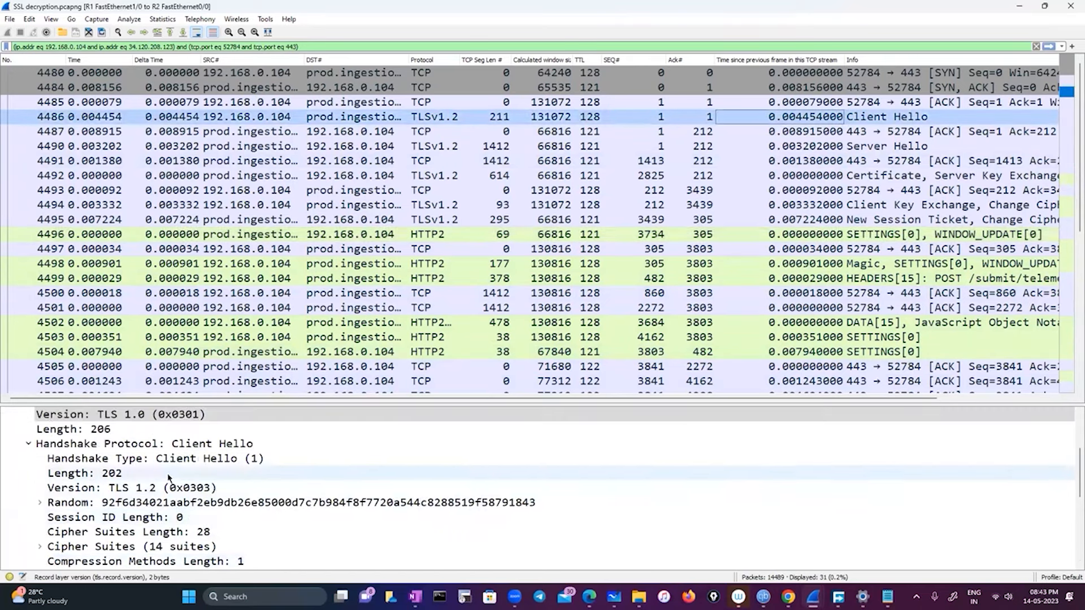
pyautogui.click(183, 446)
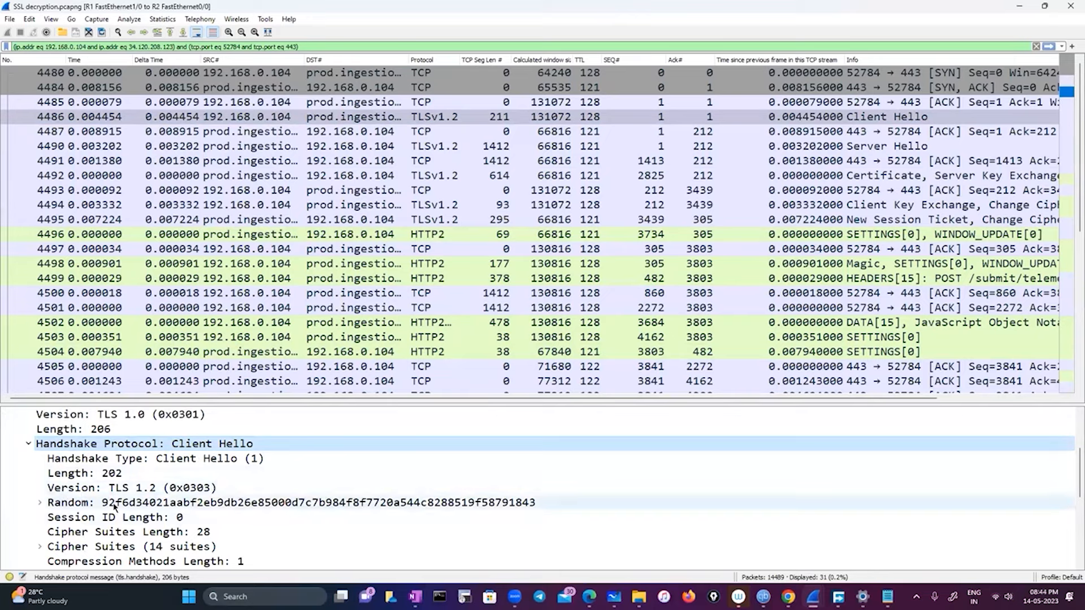
pyautogui.scroll(-1, 121, 494)
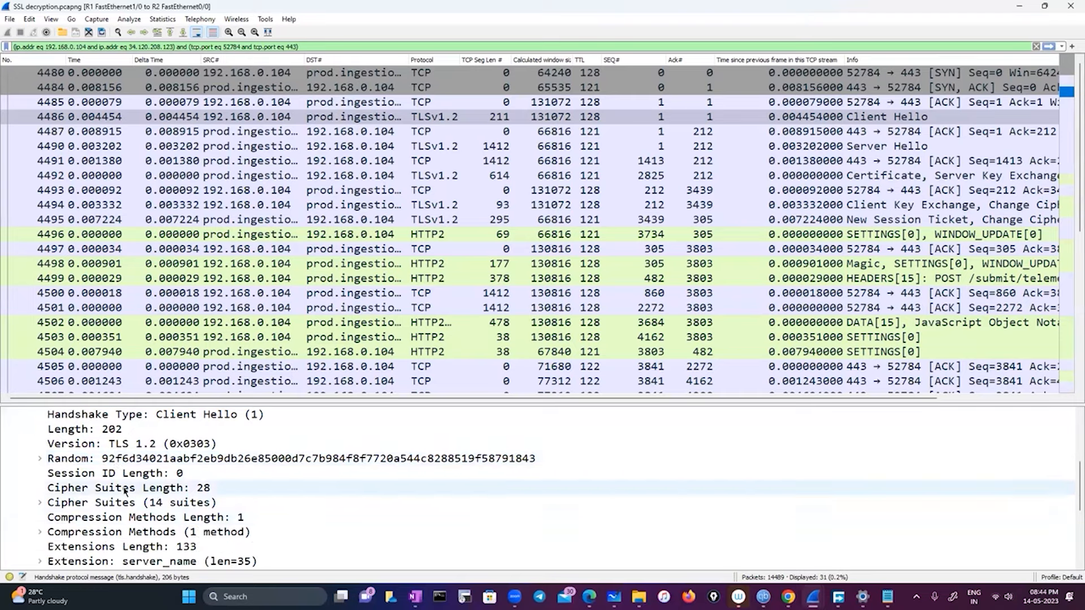
# - Expand the Cipher Suites list of the Client Hello and read through the offered suites
pyautogui.doubleClick(139, 502)
pyautogui.scroll(-3, 294, 504)
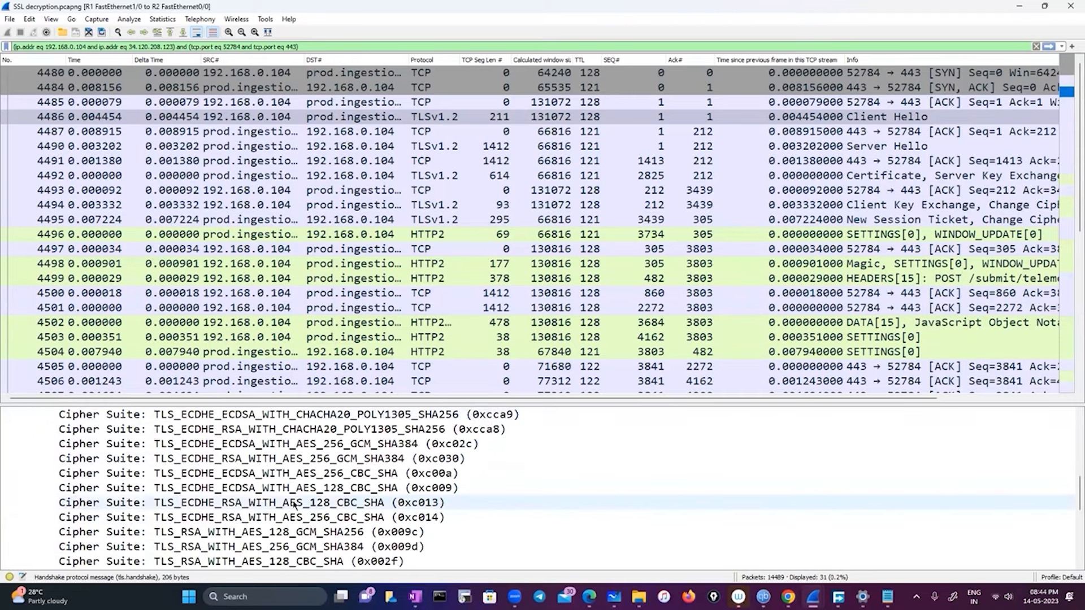
pyautogui.scroll(2, 294, 504)
pyautogui.scroll(-1, 294, 504)
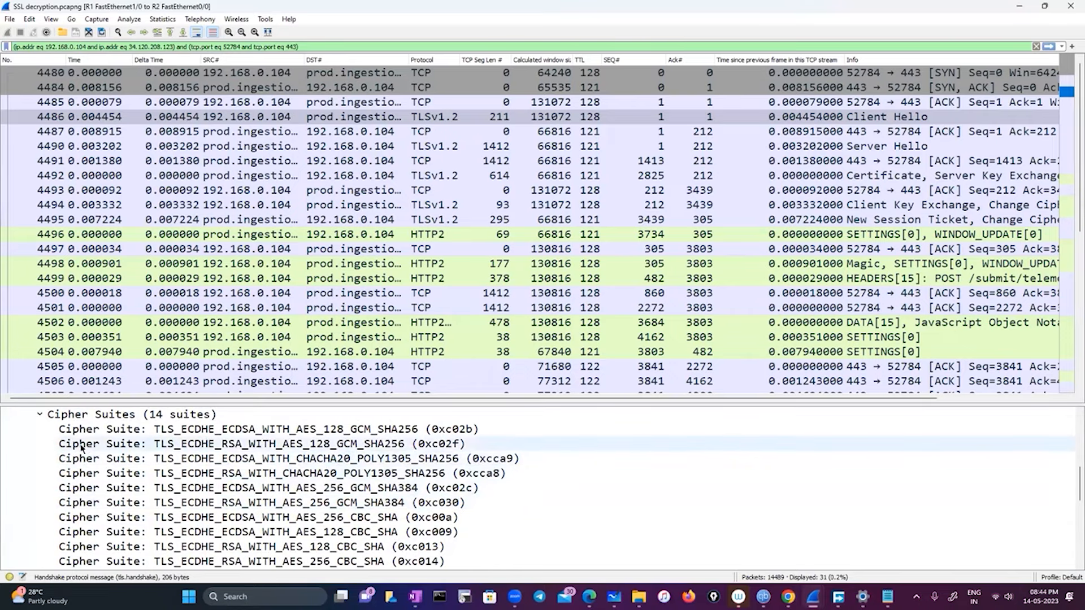
pyautogui.scroll(-2, 219, 482)
pyautogui.scroll(2, 218, 479)
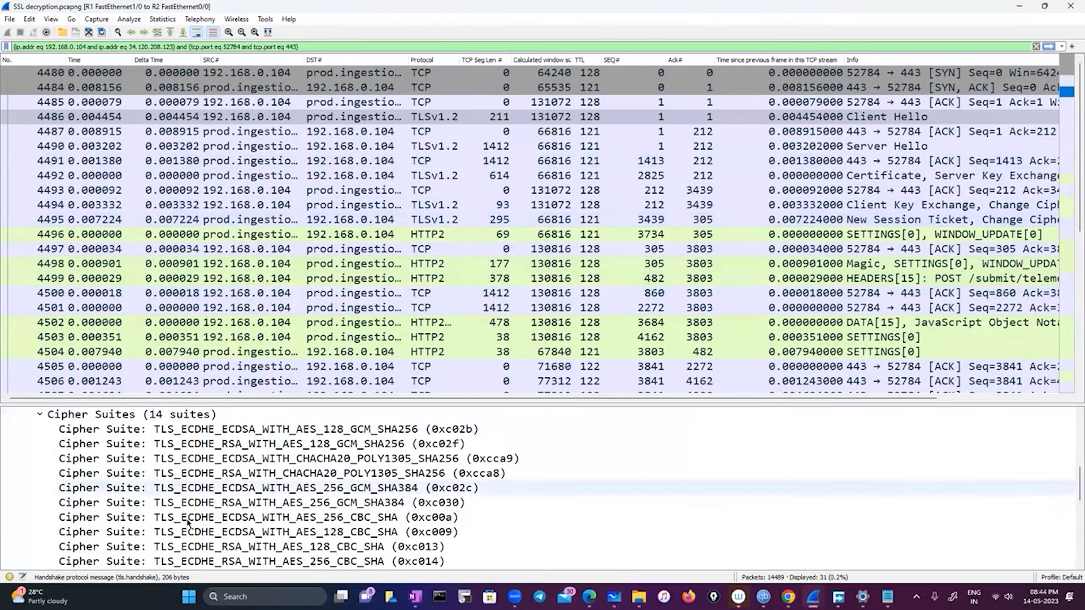
pyautogui.scroll(-1, 188, 522)
pyautogui.scroll(3, 188, 523)
pyautogui.scroll(-1, 237, 525)
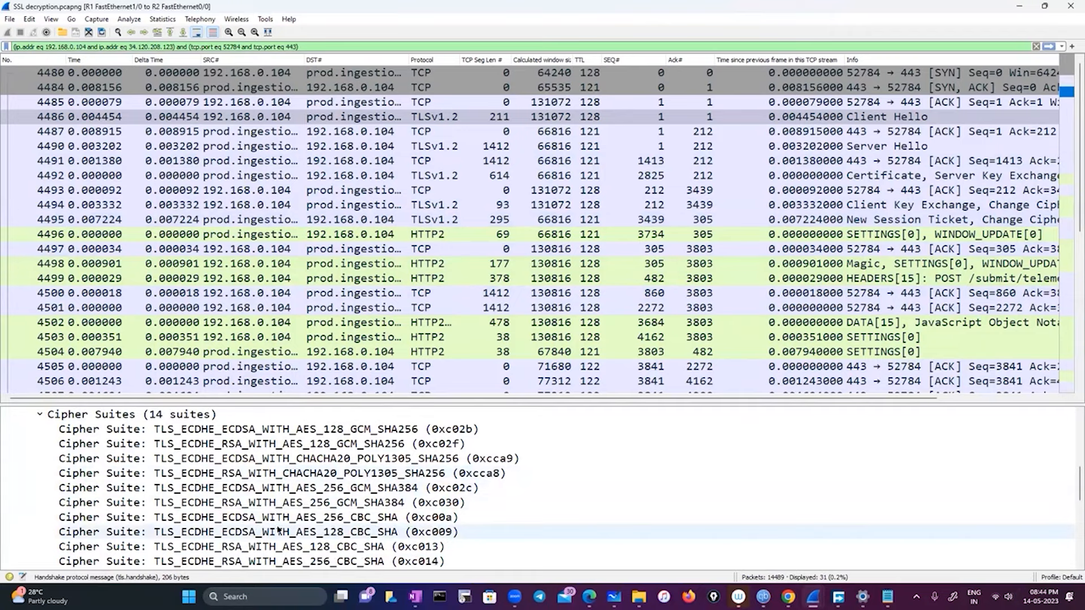
# - Expand the Client Hello's server_name extension down to the Server Name Indication and check the server name
pyautogui.scroll(-5, 277, 526)
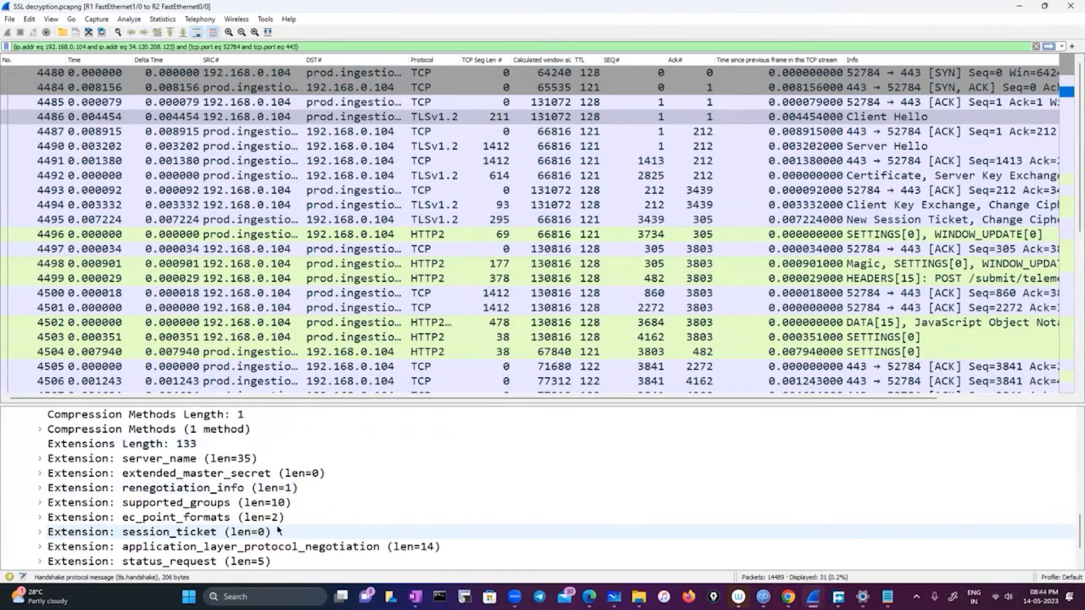
pyautogui.click(43, 444)
pyautogui.click(40, 459)
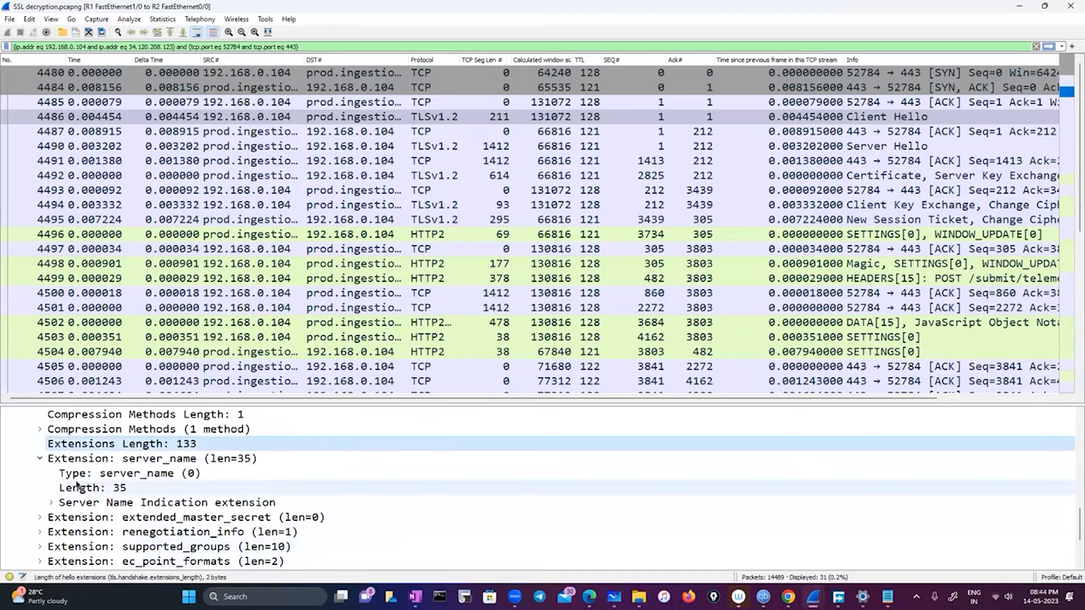
pyautogui.click(50, 502)
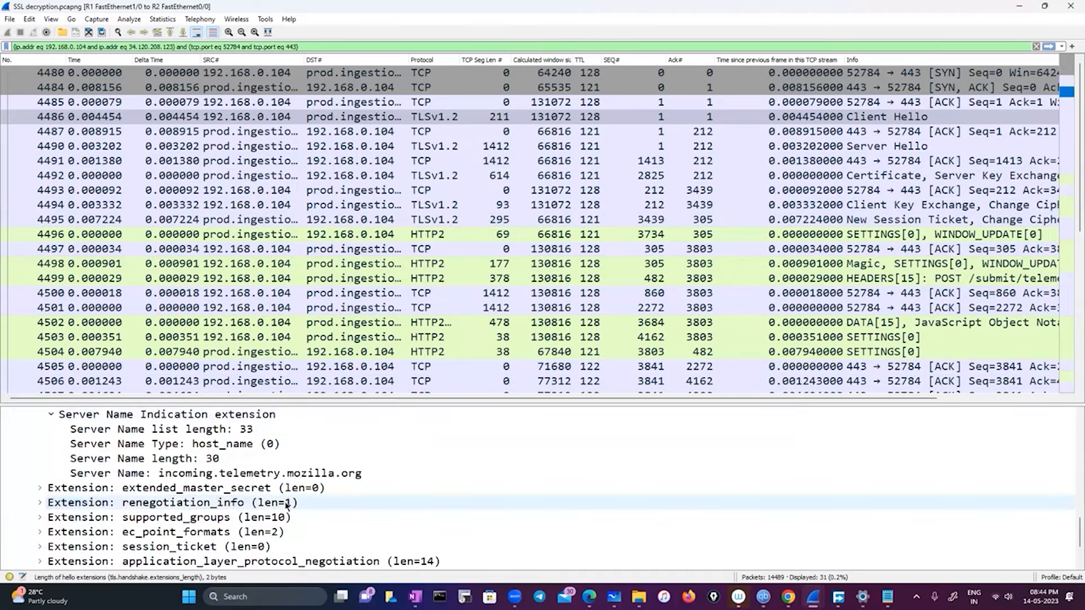
pyautogui.click(121, 471)
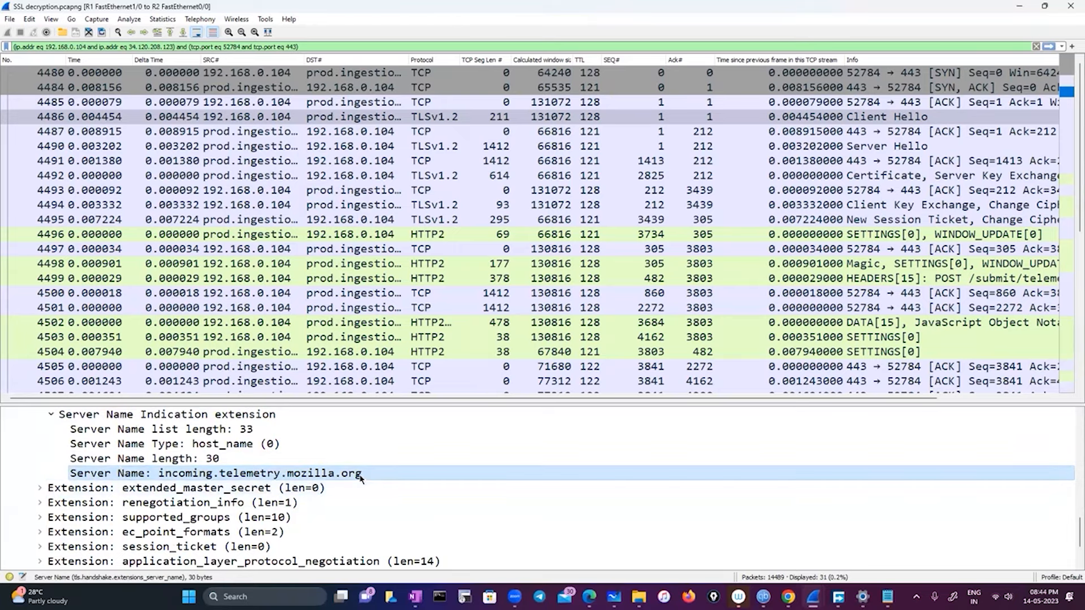
pyautogui.click(233, 120)
# - Expand the Client Hello's extended_master_secret, session_ticket, application_layer_protocol_negotiation and signature_algorithms extensions and review their fields
pyautogui.click(41, 489)
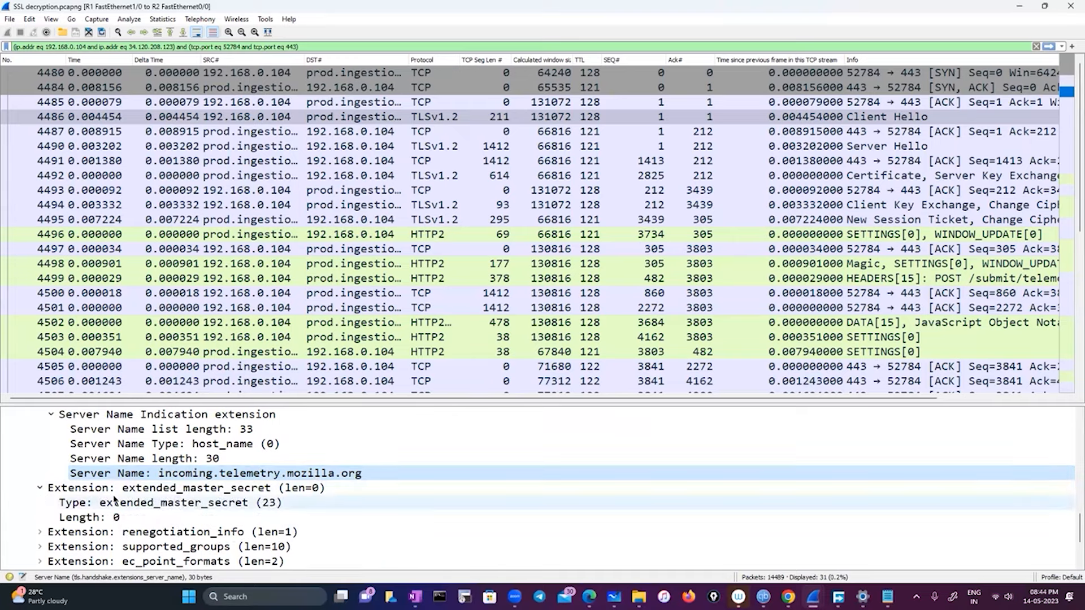
pyautogui.scroll(-2, 114, 499)
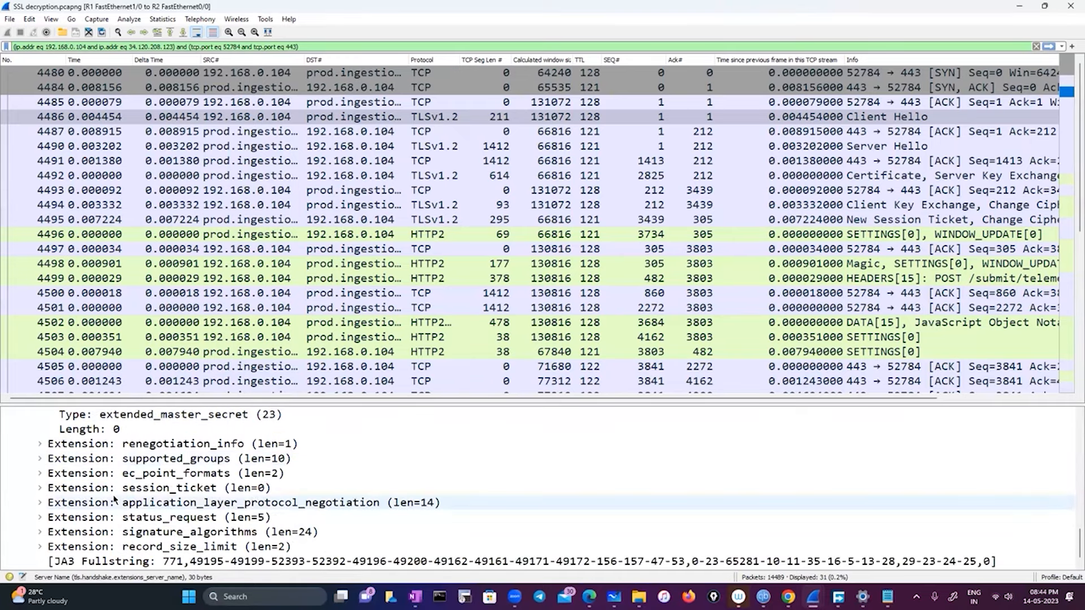
pyautogui.click(39, 493)
pyautogui.click(39, 493)
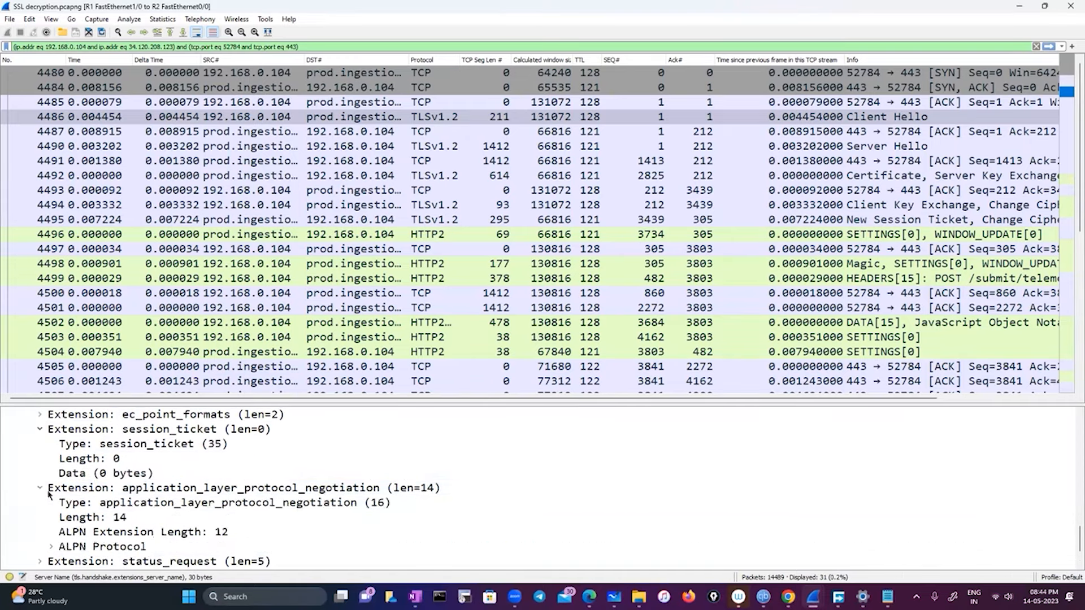
pyautogui.scroll(-2, 158, 503)
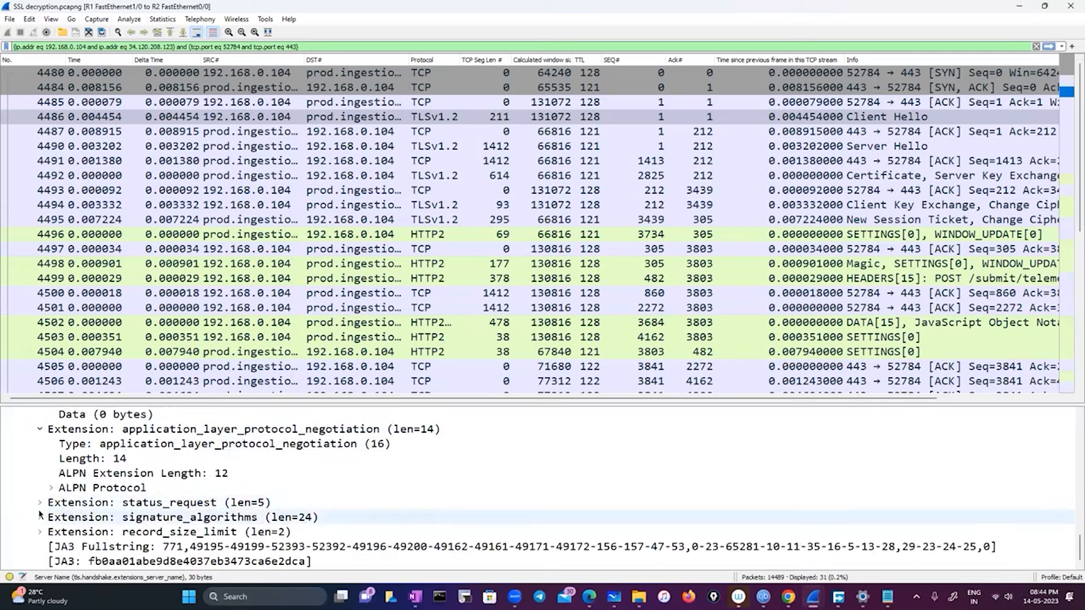
pyautogui.click(40, 518)
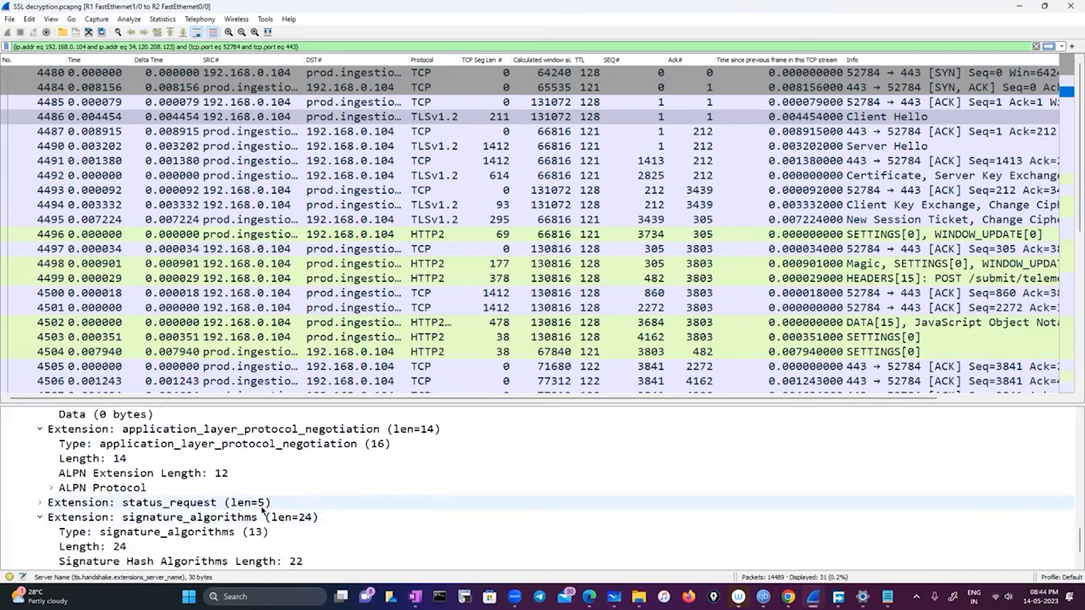
pyautogui.scroll(-2, 262, 508)
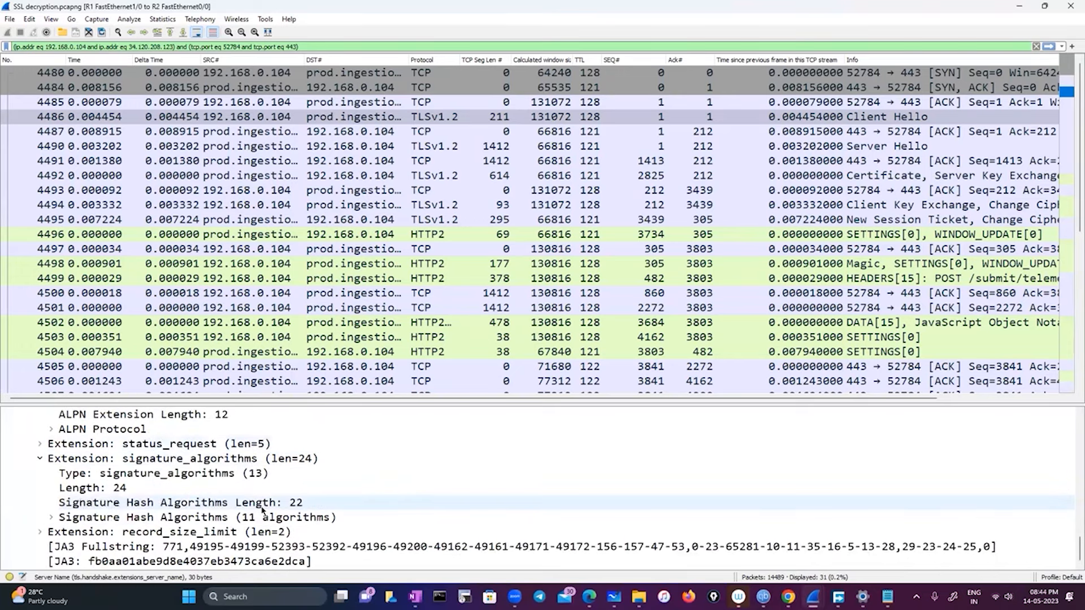
# - Expand the Client Hello's Signature Hash Algorithms list and record_size_limit extension and read through their entries
pyautogui.click(63, 506)
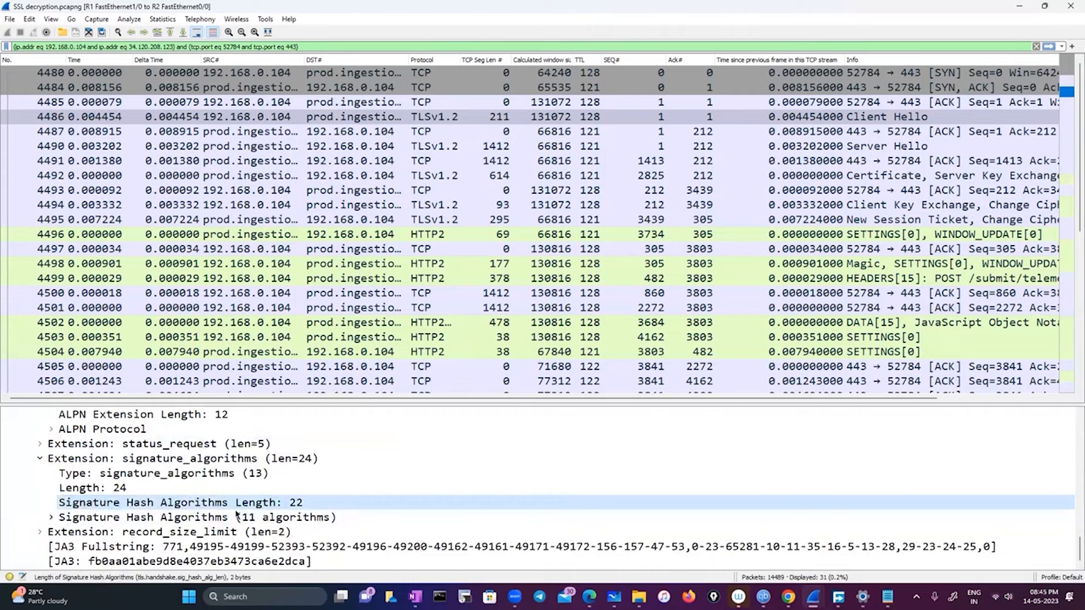
pyautogui.click(51, 517)
pyautogui.scroll(-4, 236, 515)
pyautogui.scroll(2, 236, 515)
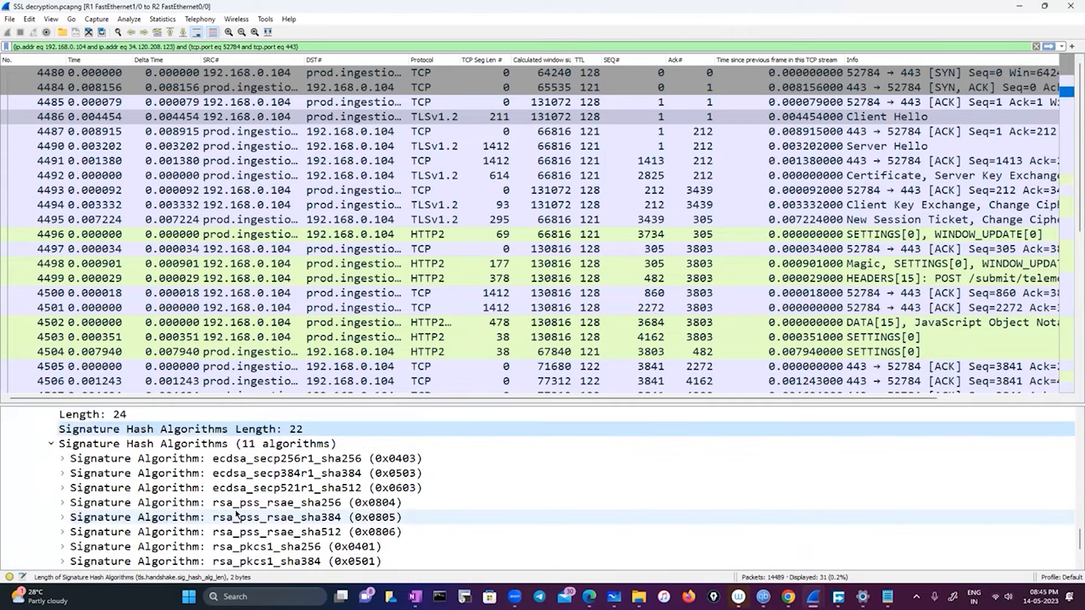
pyautogui.scroll(-2, 269, 480)
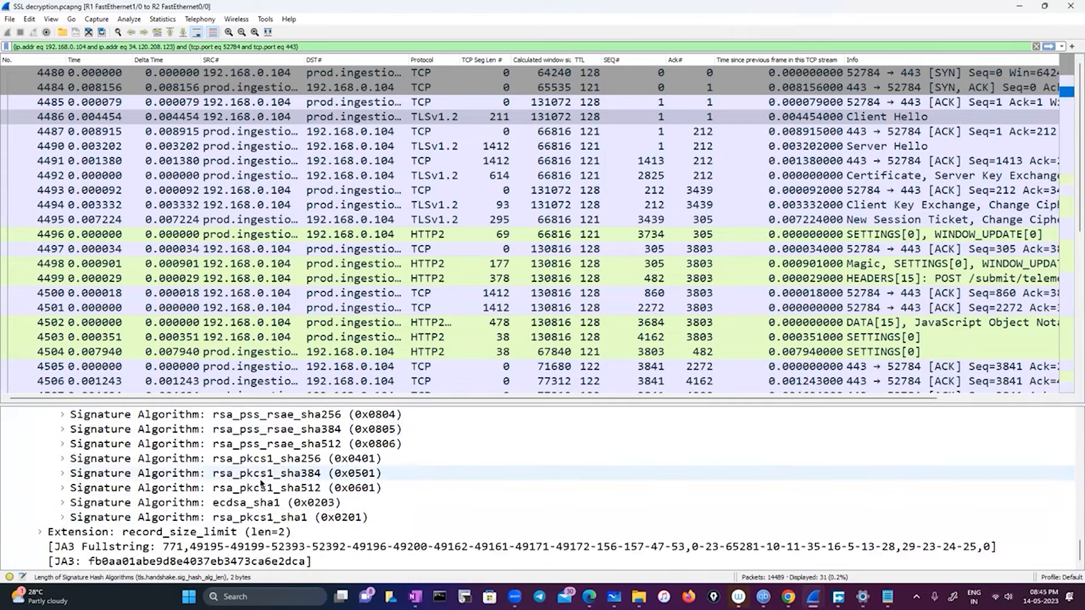
pyautogui.click(41, 532)
pyautogui.scroll(-1, 309, 534)
pyautogui.scroll(10, 310, 533)
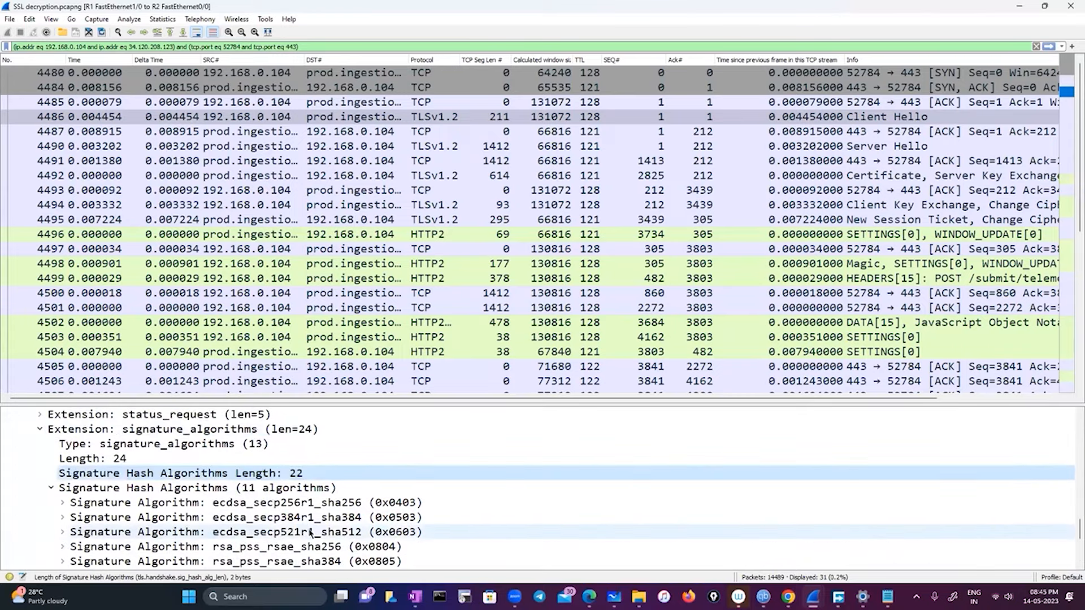
pyautogui.scroll(10, 310, 533)
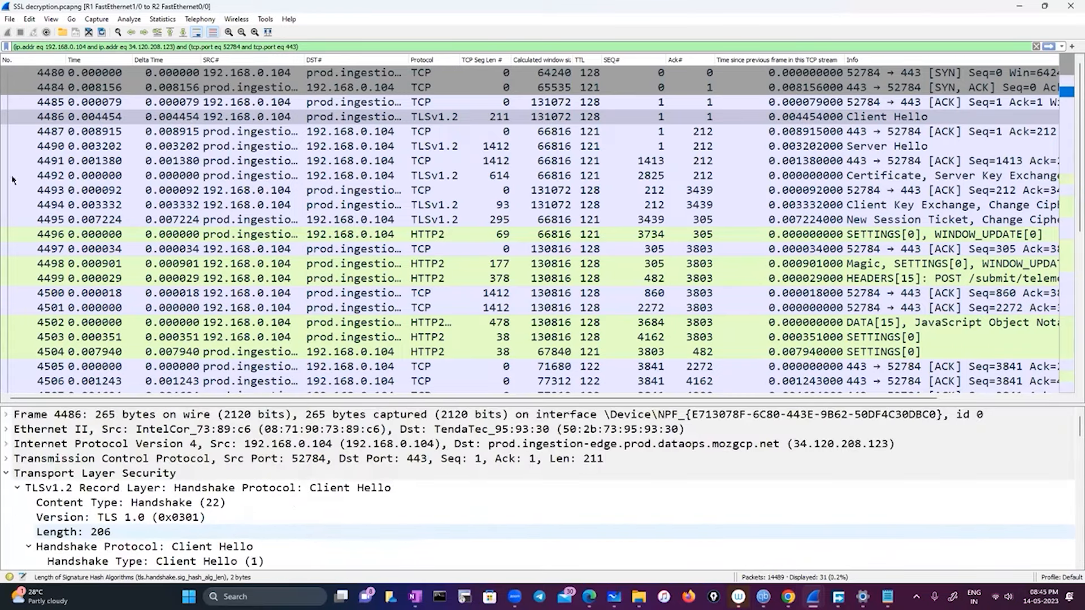
# - Clear the (Pre)-Master-Secret log filename in the TLS protocol preferences and apply the change
pyautogui.click(29, 19)
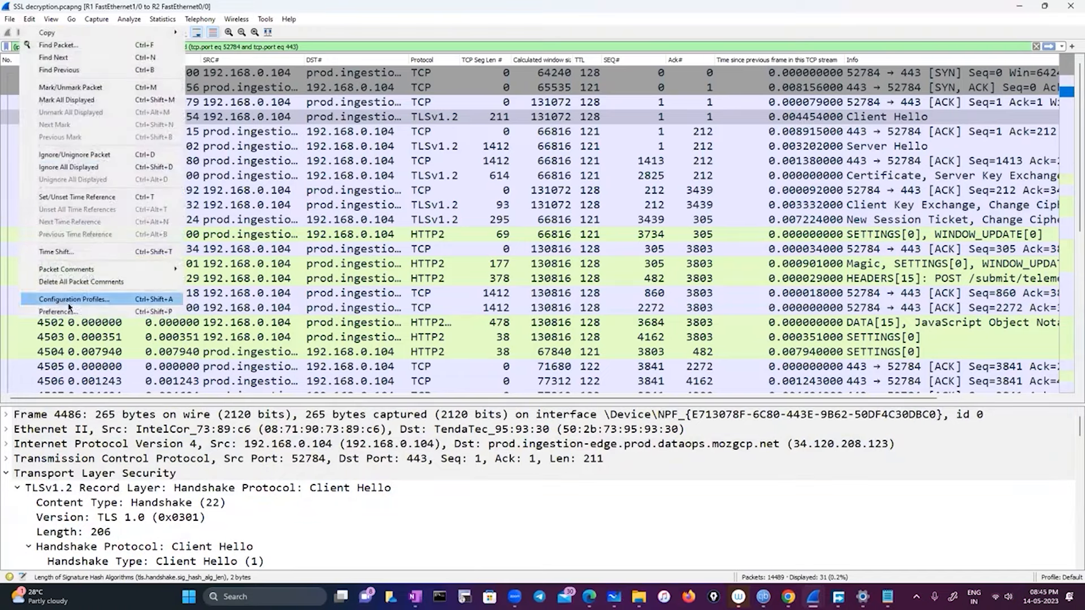
pyautogui.click(70, 311)
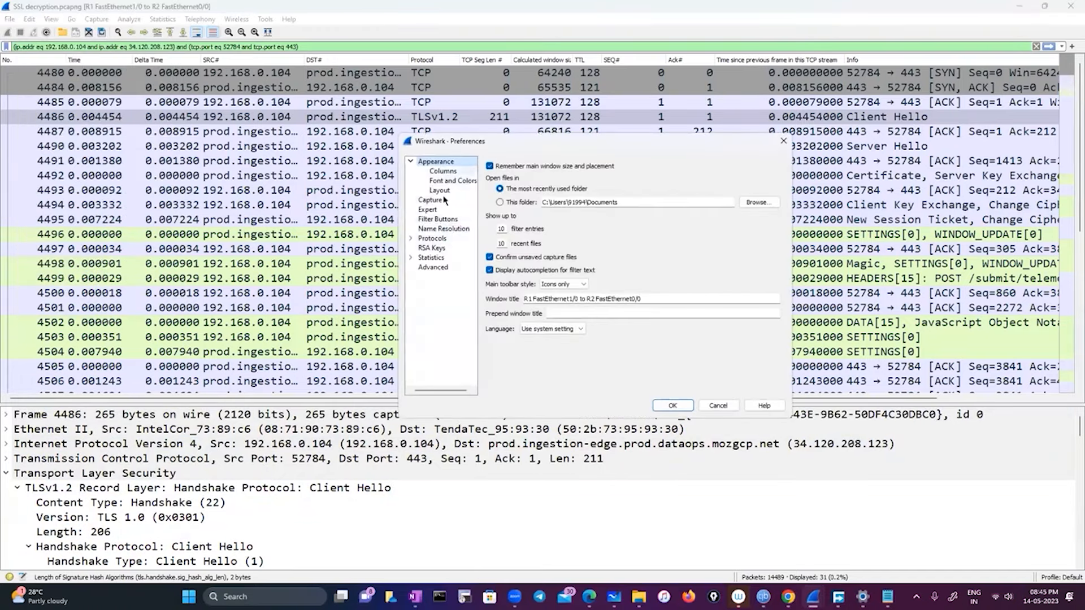
pyautogui.click(411, 238)
pyautogui.click(445, 267)
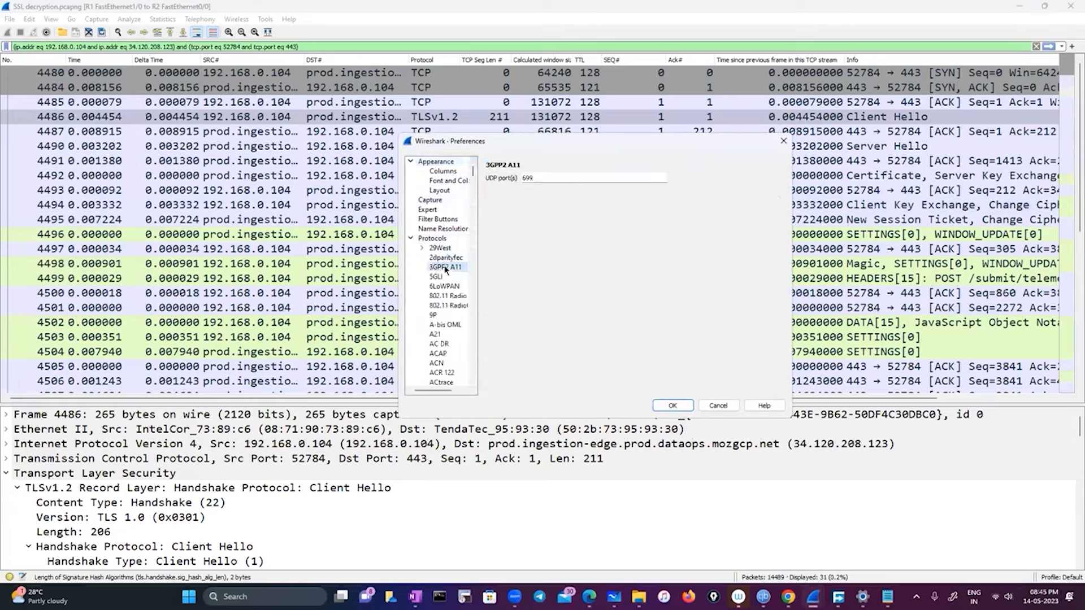
pyautogui.write('tls')
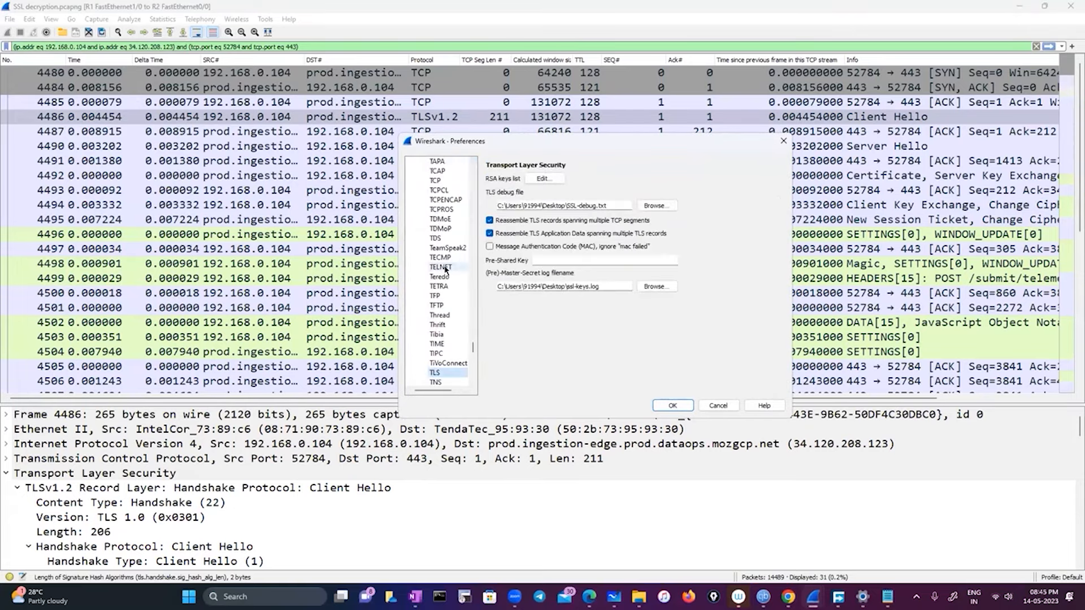
pyautogui.moveTo(601, 286); pyautogui.dragTo(452, 293)
pyautogui.press('BackSpace')
pyautogui.click(669, 406)
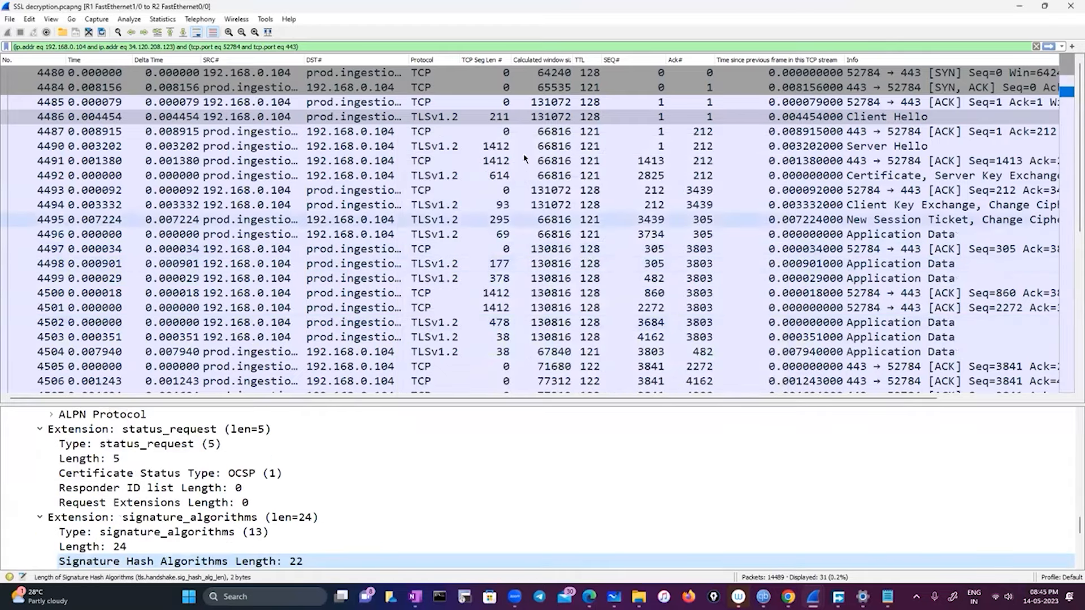
# - Review Client Hello packet 4486's handshake details and the undecrypted packet list, and select Server Hello packet 4490
pyautogui.click(523, 118)
pyautogui.scroll(-6, 287, 481)
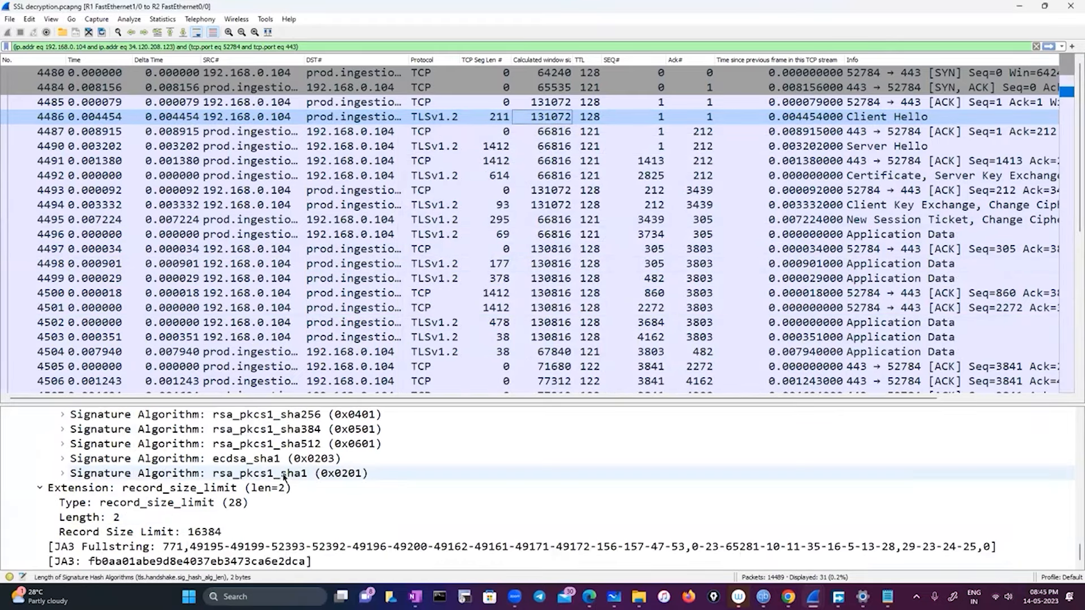
pyautogui.scroll(6, 285, 477)
pyautogui.scroll(10, 284, 478)
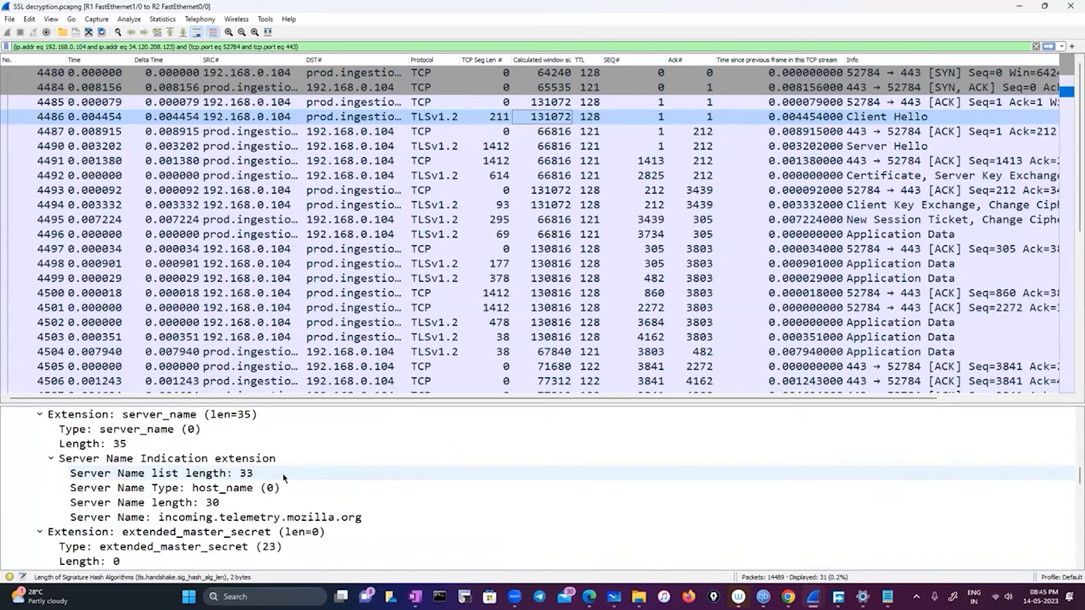
pyautogui.scroll(10, 284, 477)
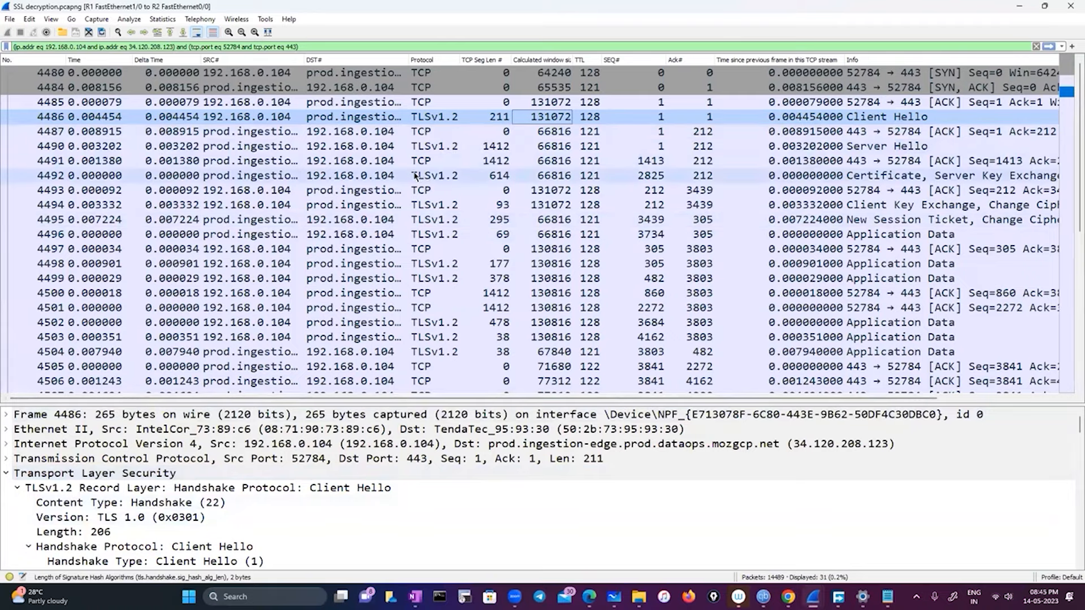
pyautogui.scroll(-3, 438, 244)
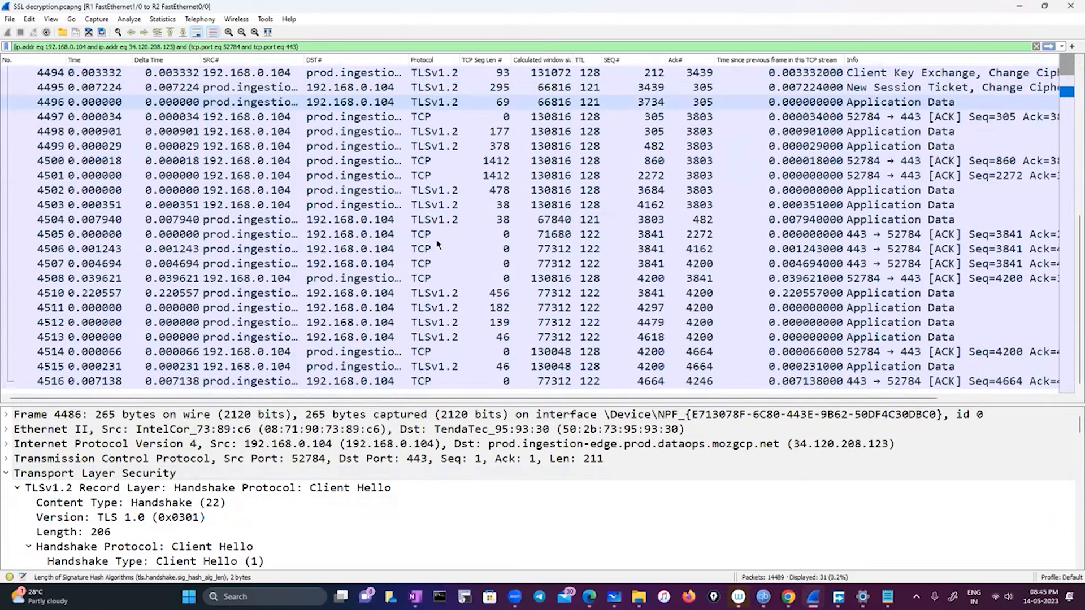
pyautogui.scroll(3, 438, 244)
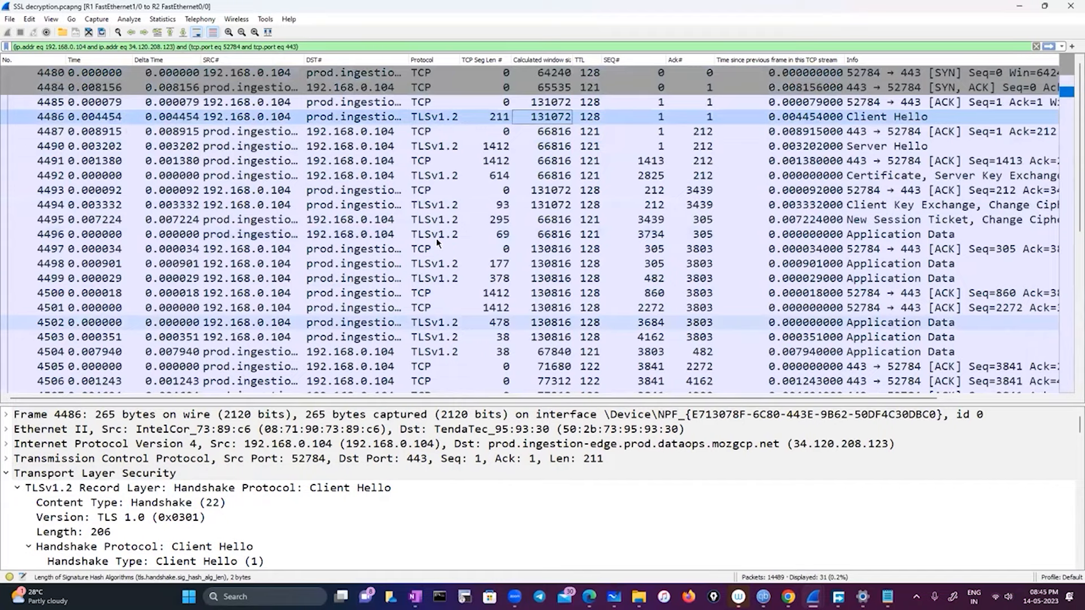
pyautogui.scroll(-8, 266, 521)
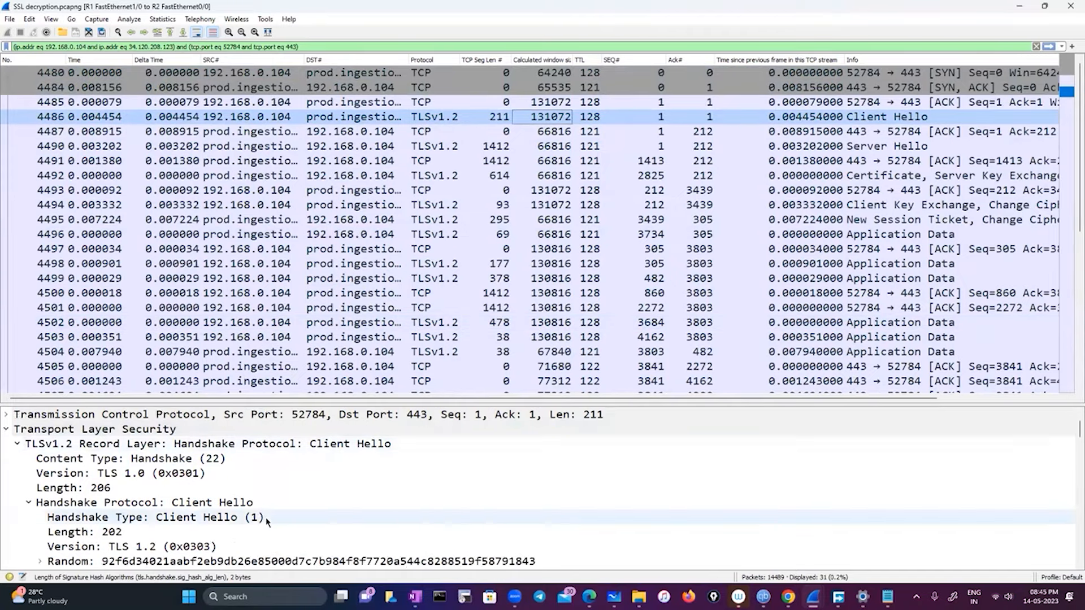
pyautogui.scroll(-12, 266, 521)
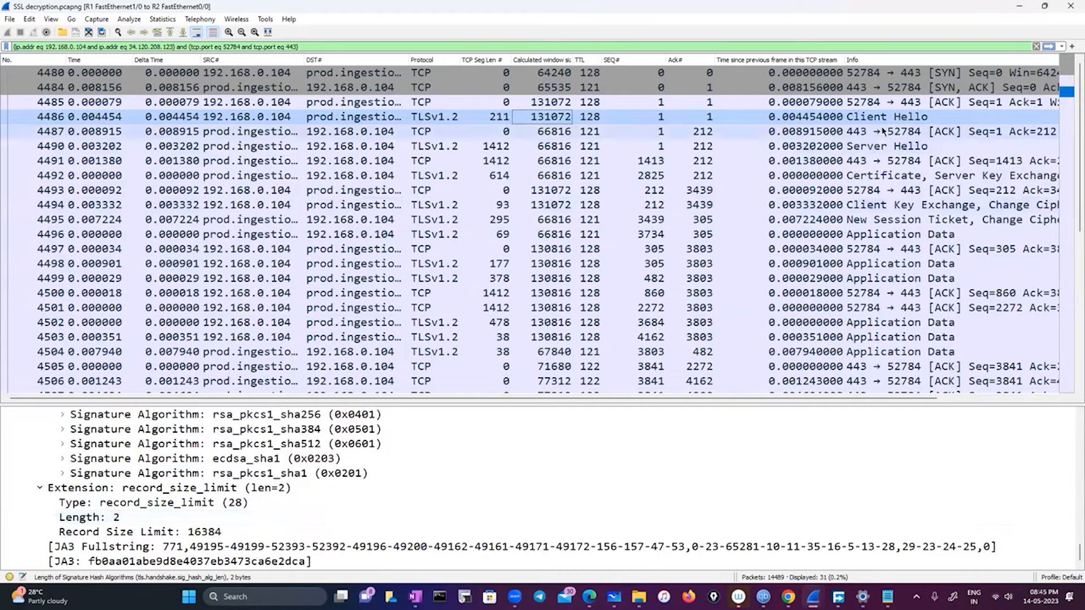
pyautogui.click(879, 148)
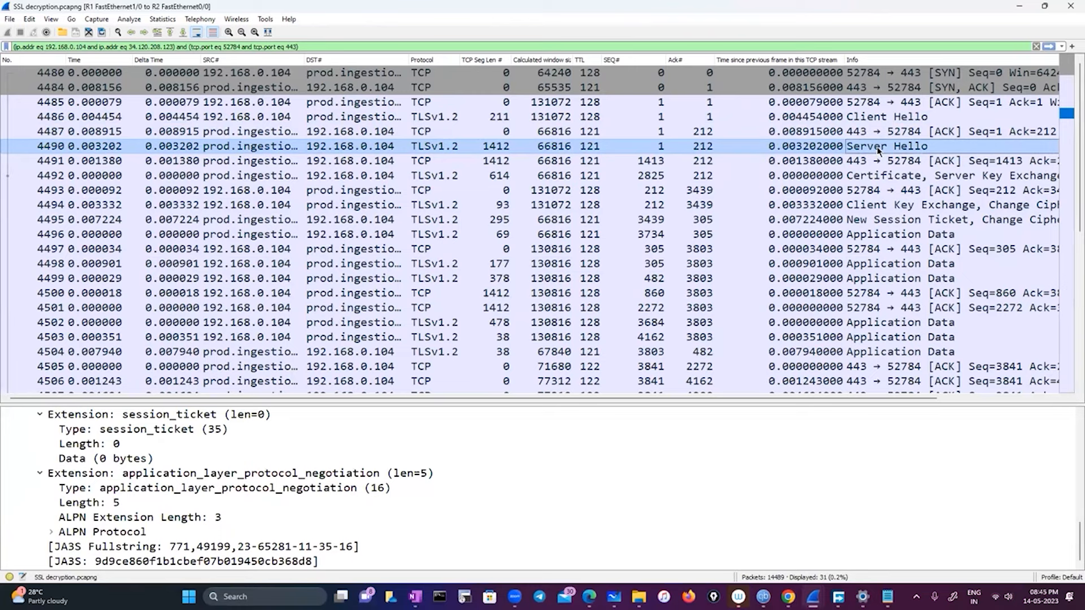
# - Set the (Pre)-Master-Secret log filename in the TLS protocol preferences to the Desktop's ssl-keys file and apply the change
pyautogui.click(29, 20)
pyautogui.click(58, 312)
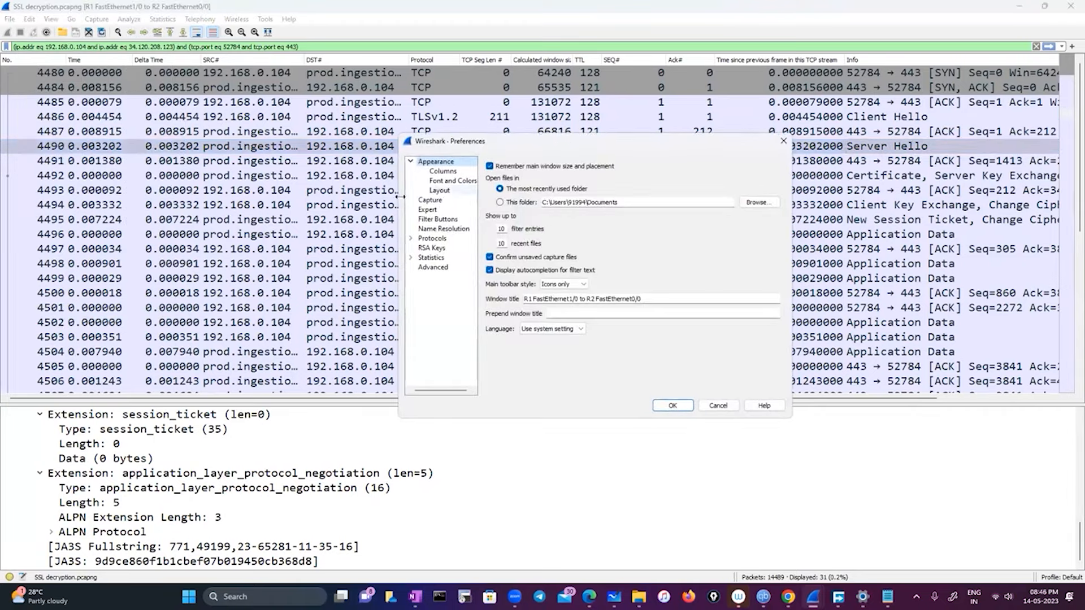
pyautogui.click(411, 238)
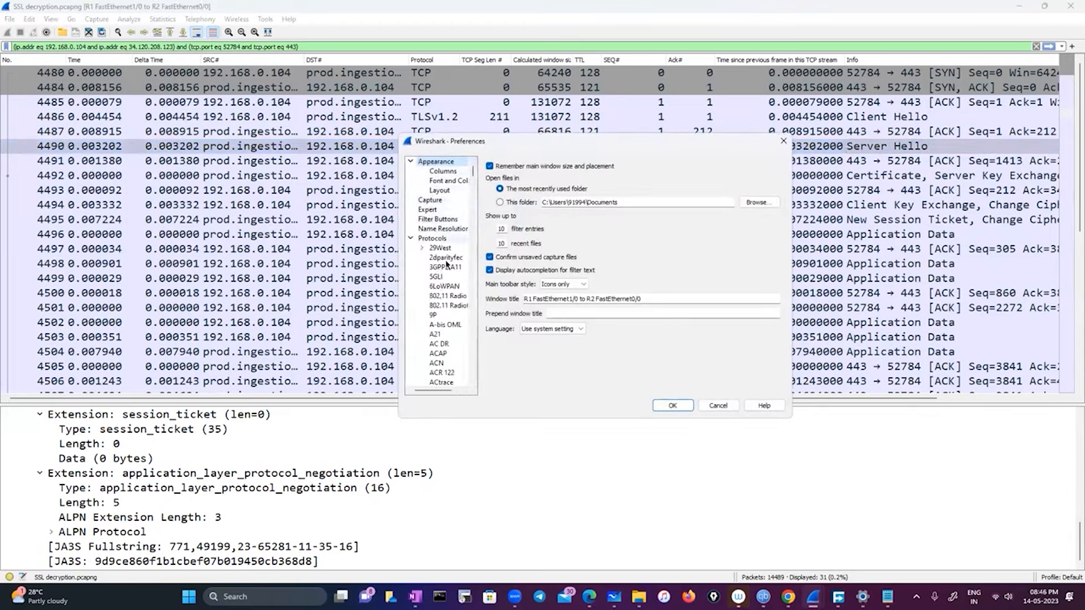
pyautogui.click(446, 296)
pyautogui.write('tls')
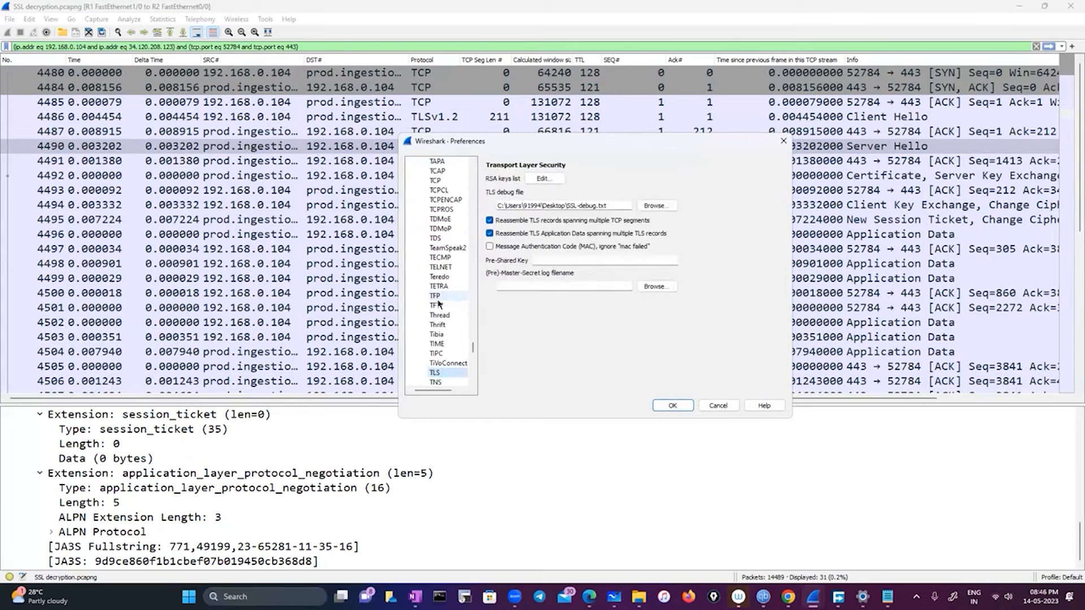
pyautogui.click(654, 286)
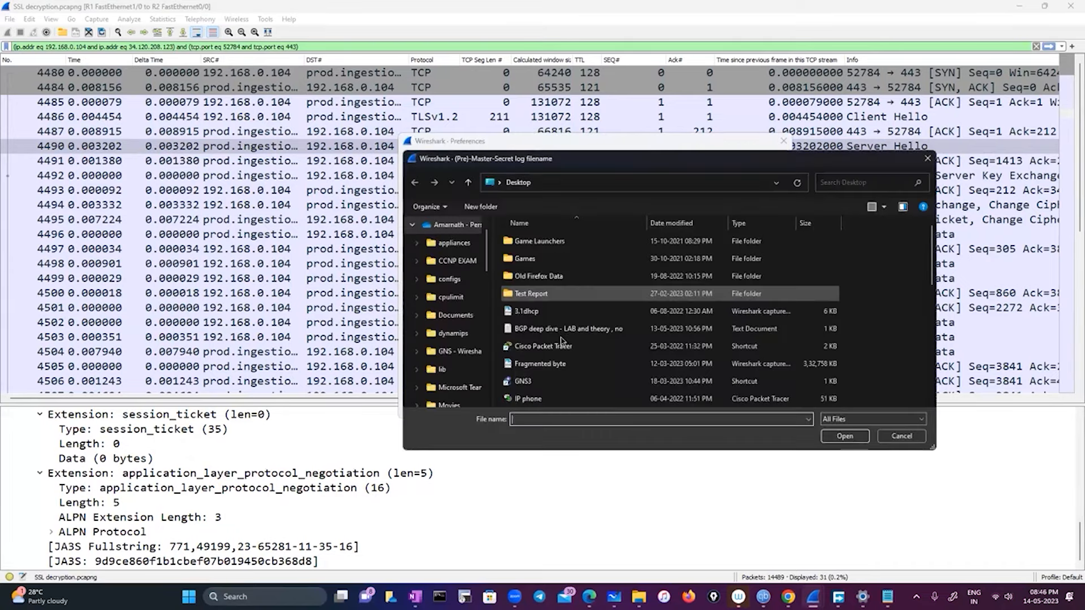
pyautogui.click(561, 333)
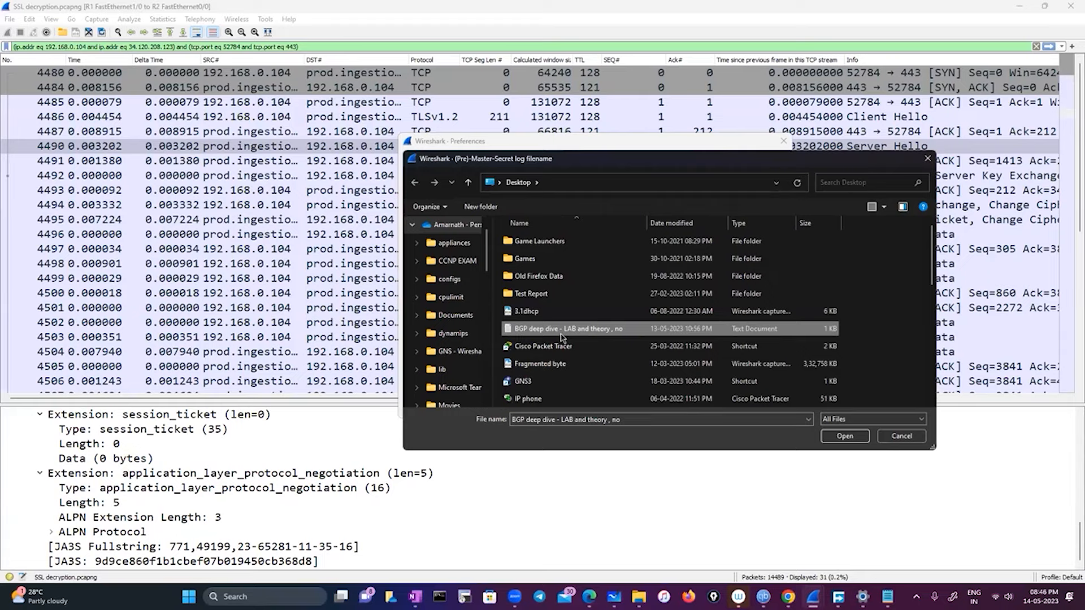
pyautogui.scroll(-8, 553, 389)
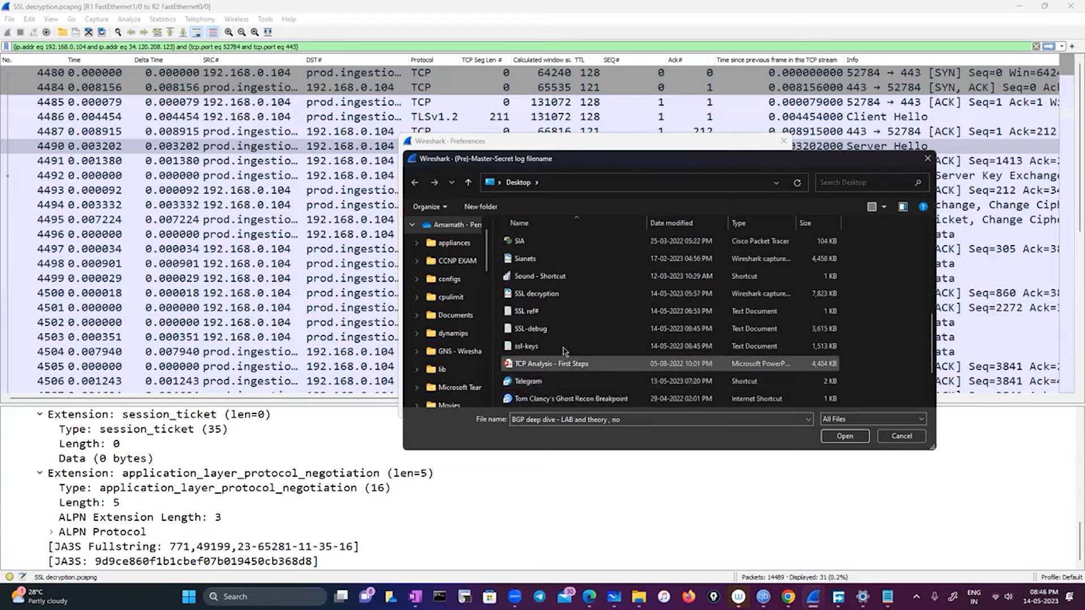
pyautogui.click(536, 345)
pyautogui.click(844, 435)
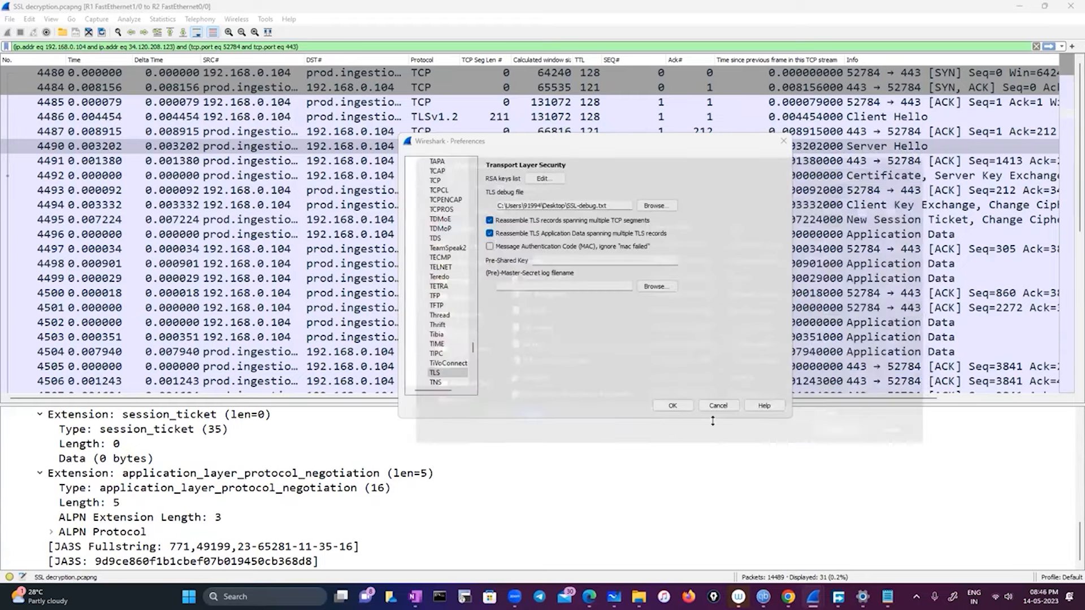
pyautogui.click(671, 407)
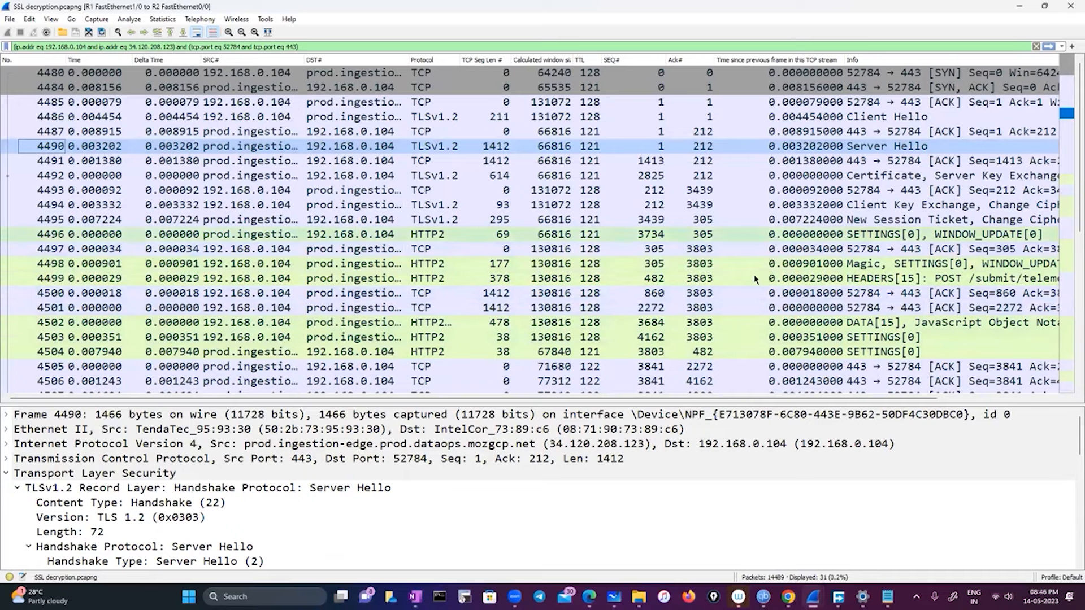
# - Select decrypted HTTP2 packet 4498 and examine its Info text and the HyperText Transfer Protocol 2 PRIORITY stream fields
pyautogui.click(752, 263)
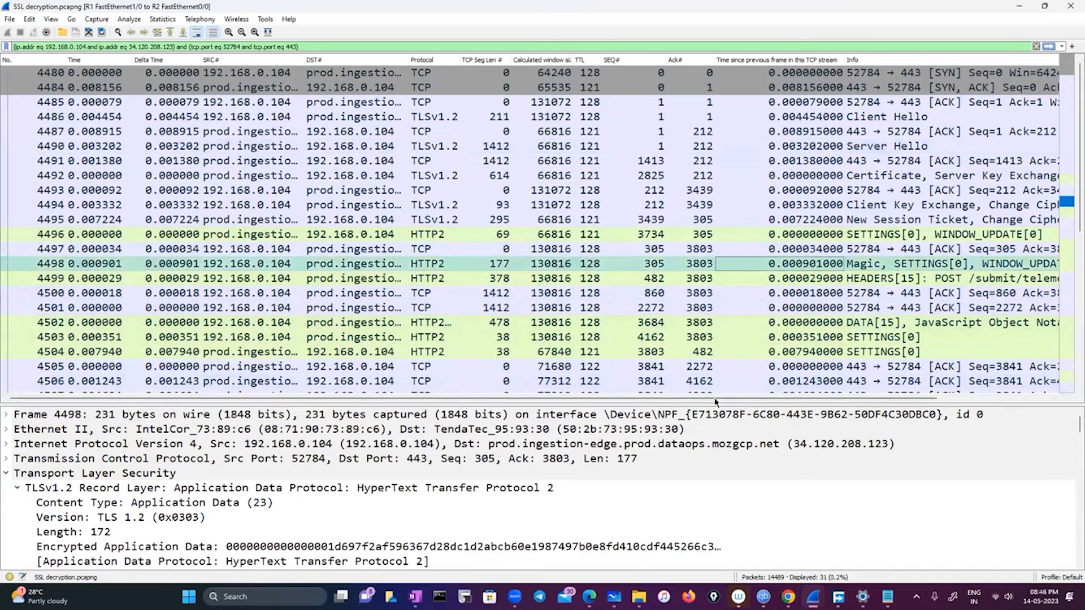
pyautogui.hscroll(5, 980, 265)
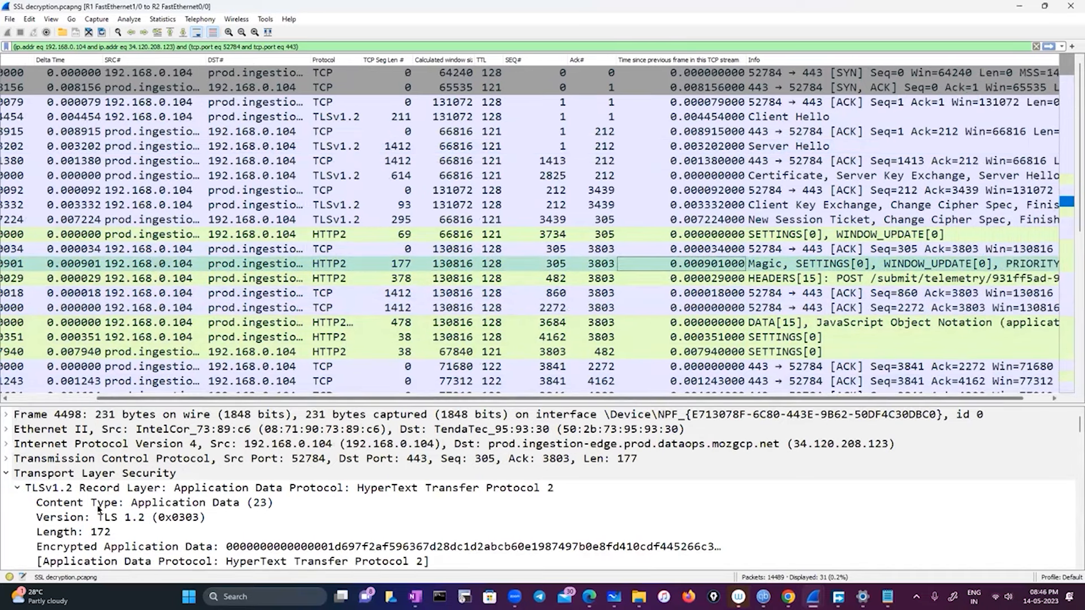
pyautogui.scroll(-12, 98, 508)
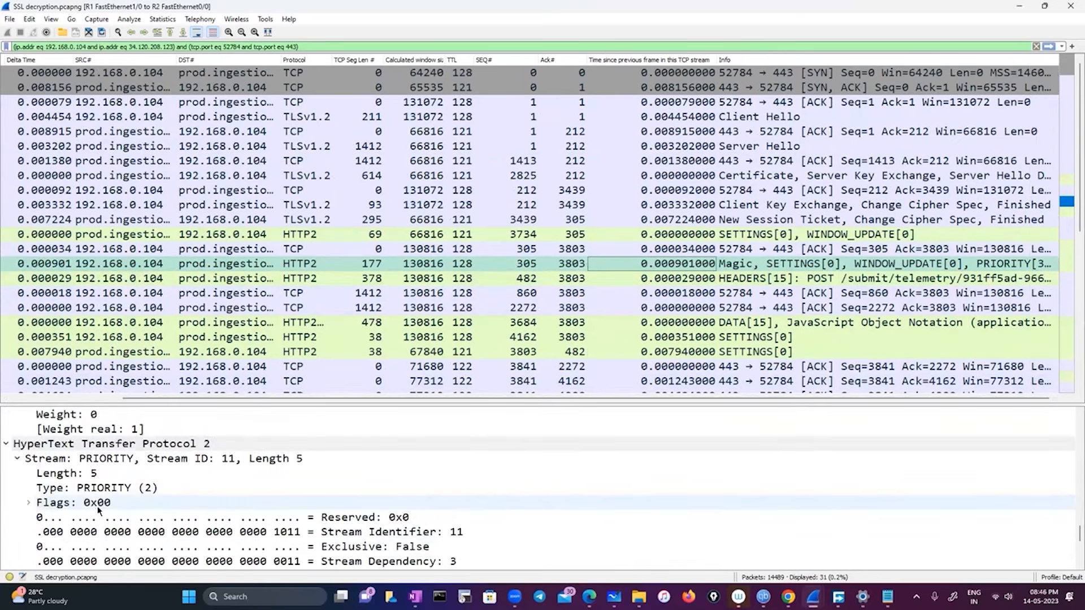
pyautogui.scroll(-7, 98, 506)
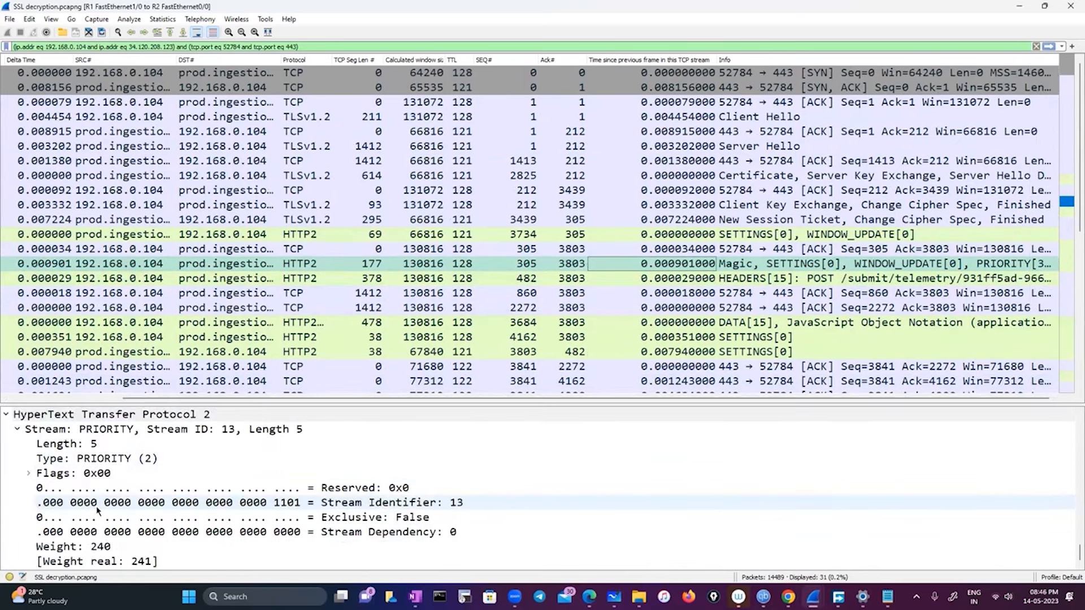
pyautogui.scroll(-6, 97, 510)
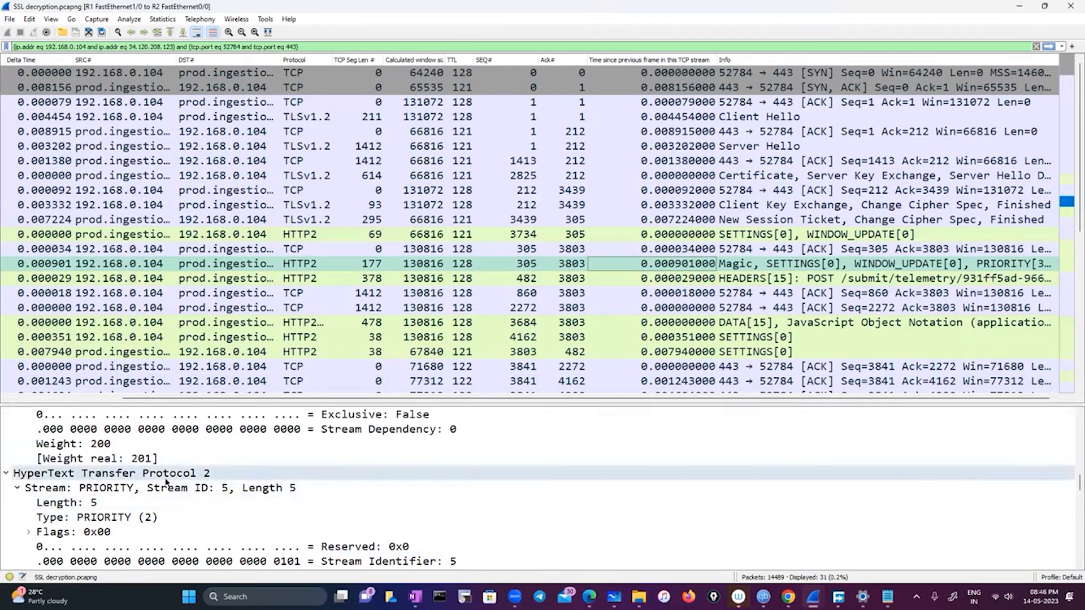
pyautogui.scroll(-4, 89, 490)
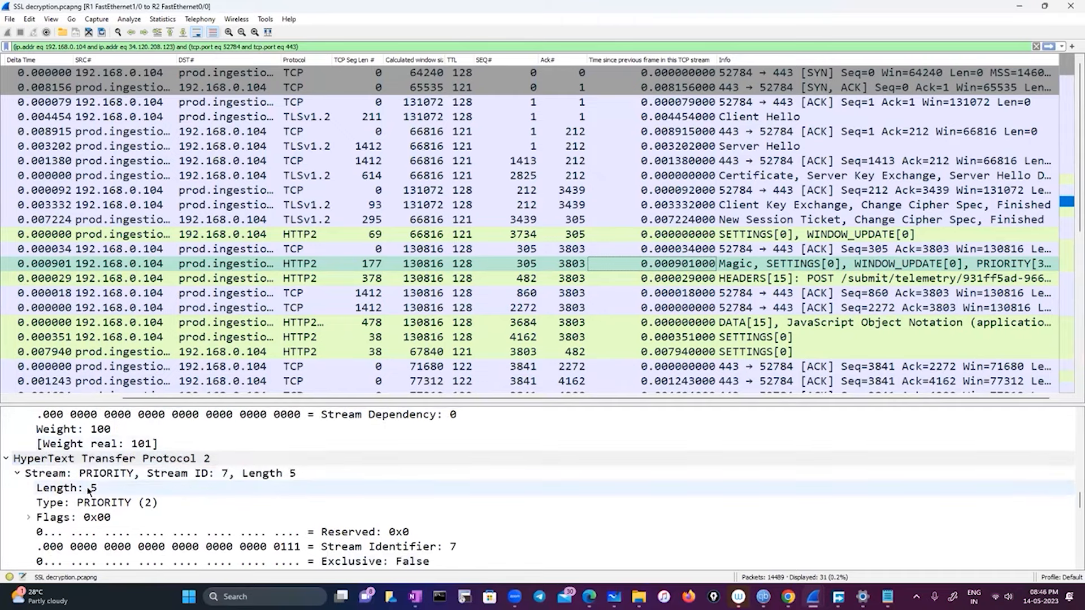
pyautogui.scroll(-8, 88, 491)
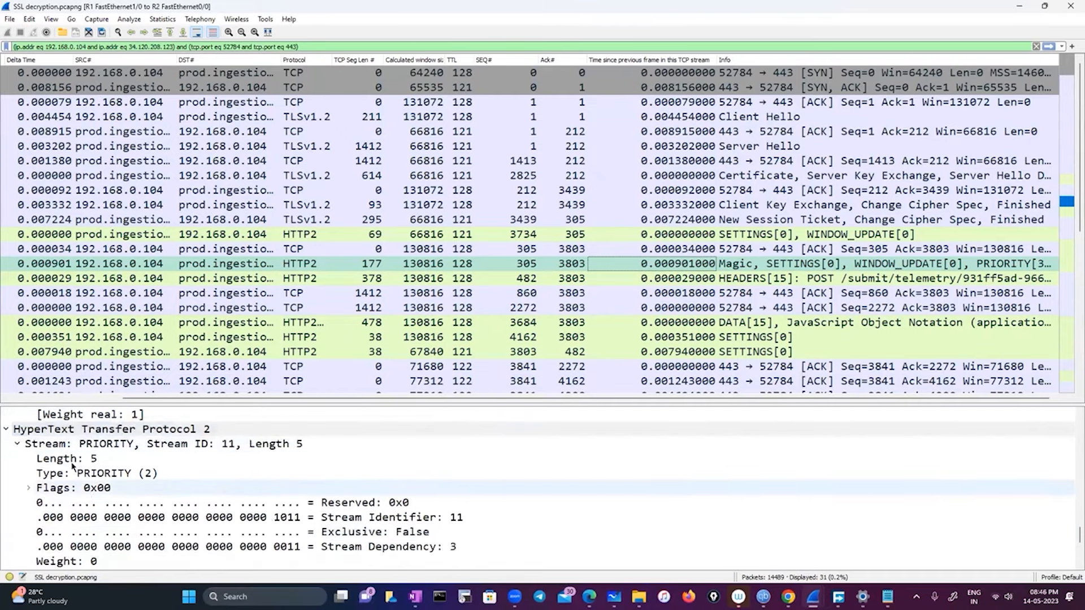
pyautogui.scroll(-3, 136, 514)
pyautogui.scroll(9, 135, 514)
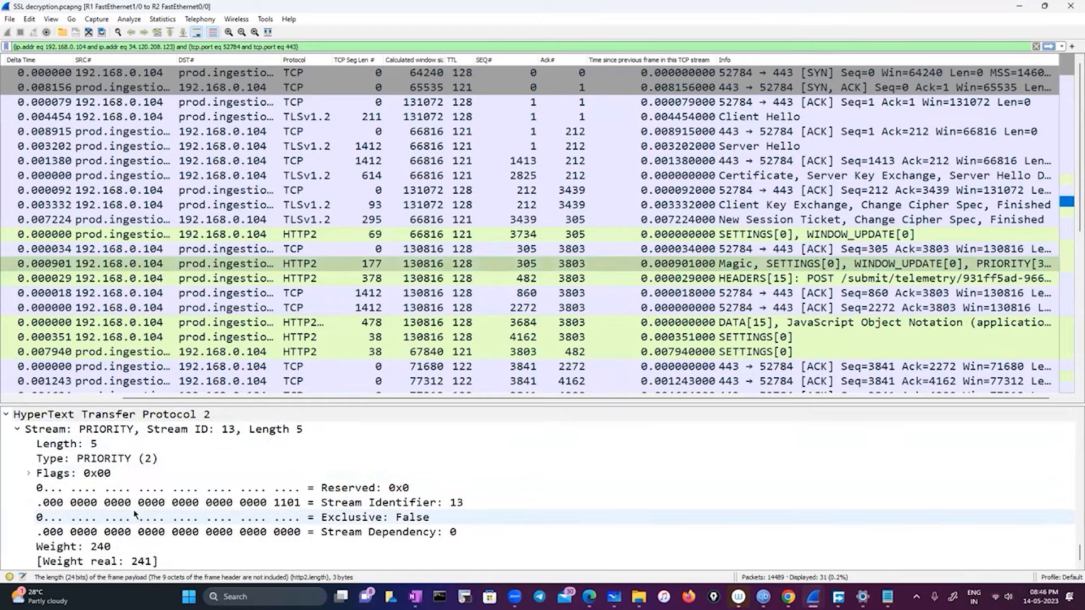
pyautogui.scroll(9, 136, 514)
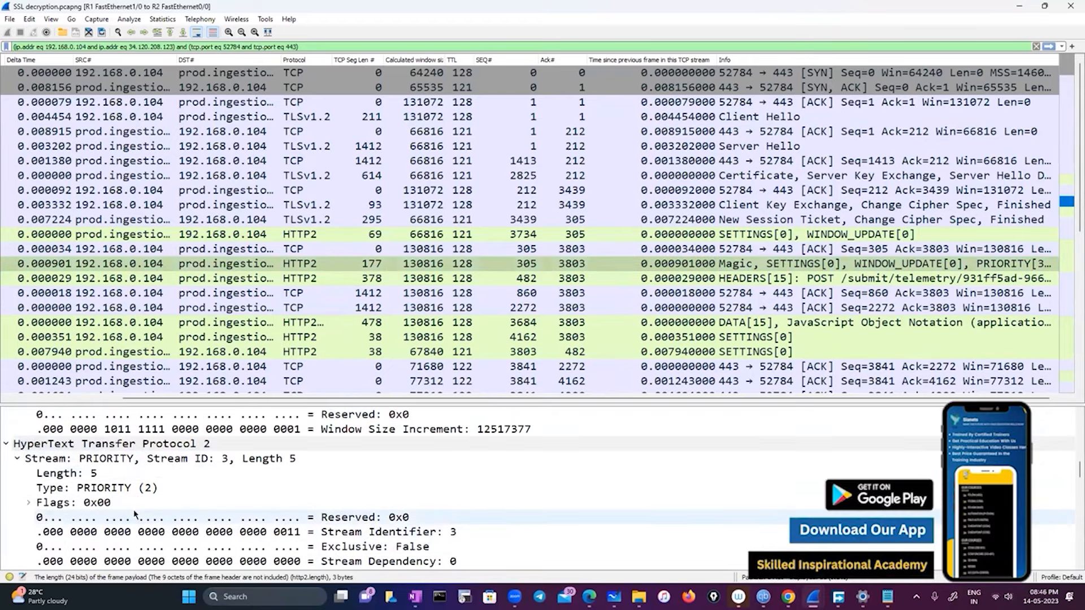
# - Review the TLSv1.2 record layer and the HTTP2 Magic stream in the details of the current Magic, SETTINGS packet
pyautogui.scroll(3, 135, 514)
pyautogui.scroll(5, 135, 514)
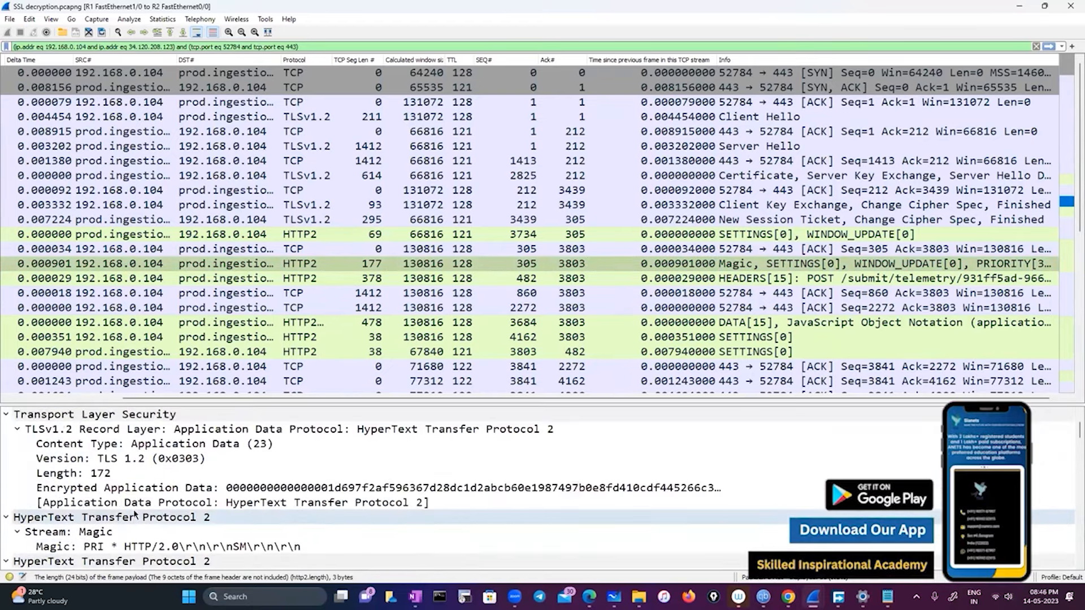
pyautogui.scroll(-1, 135, 513)
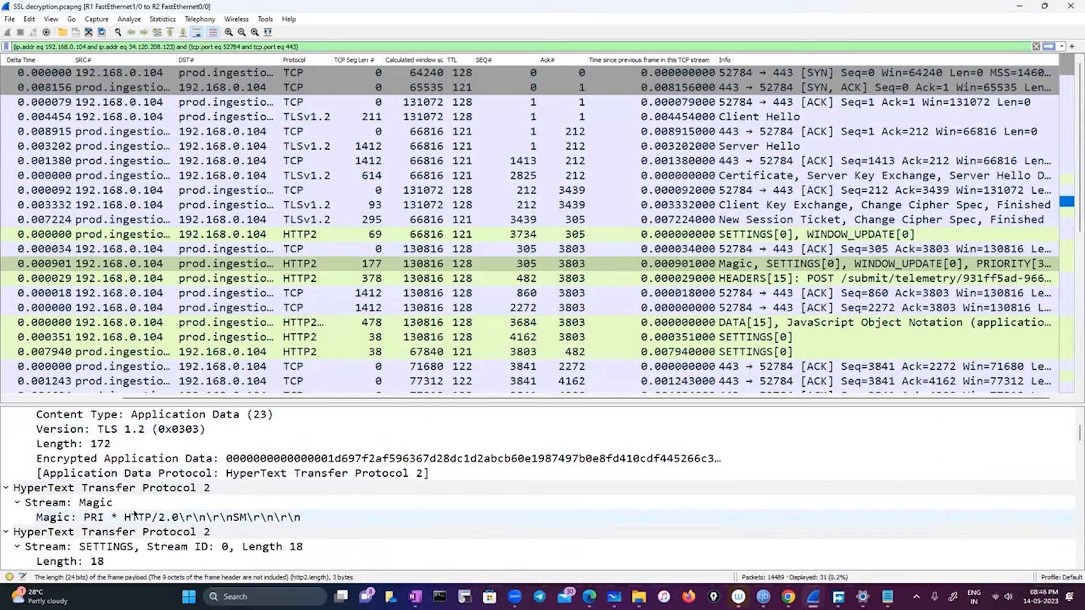
# - Select the New Session Ticket packet and examine its Change Cipher Spec and Finished handshake records
pyautogui.click(682, 219)
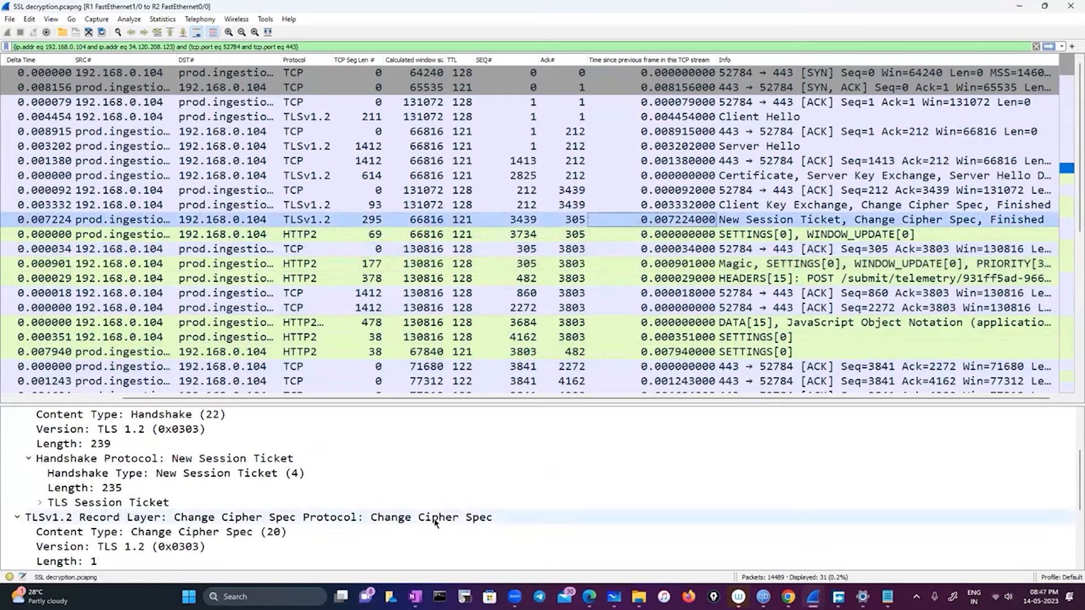
pyautogui.scroll(-2, 435, 523)
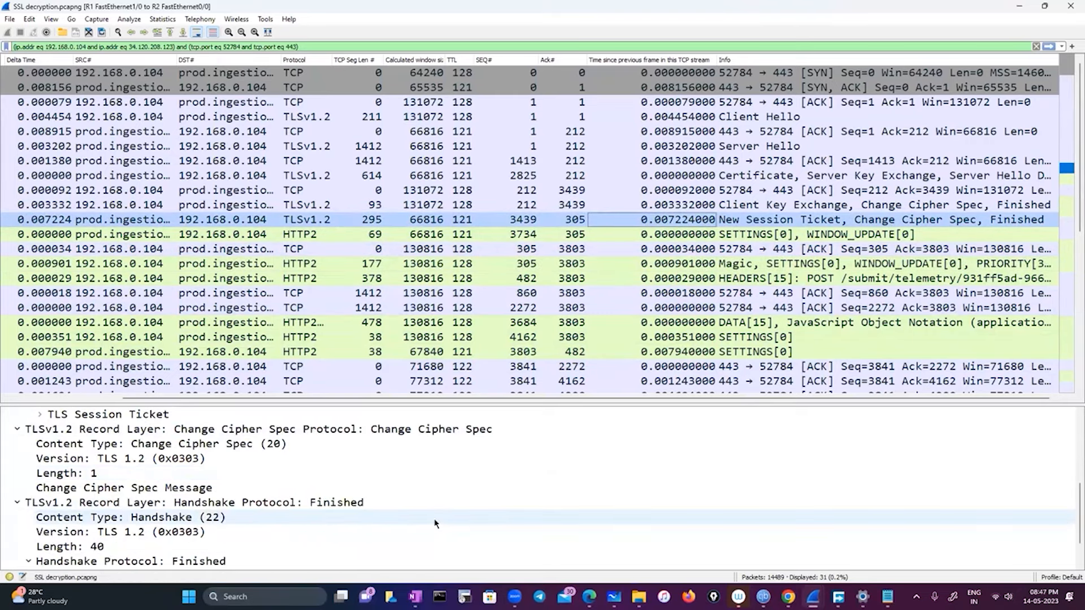
pyautogui.scroll(-1, 435, 522)
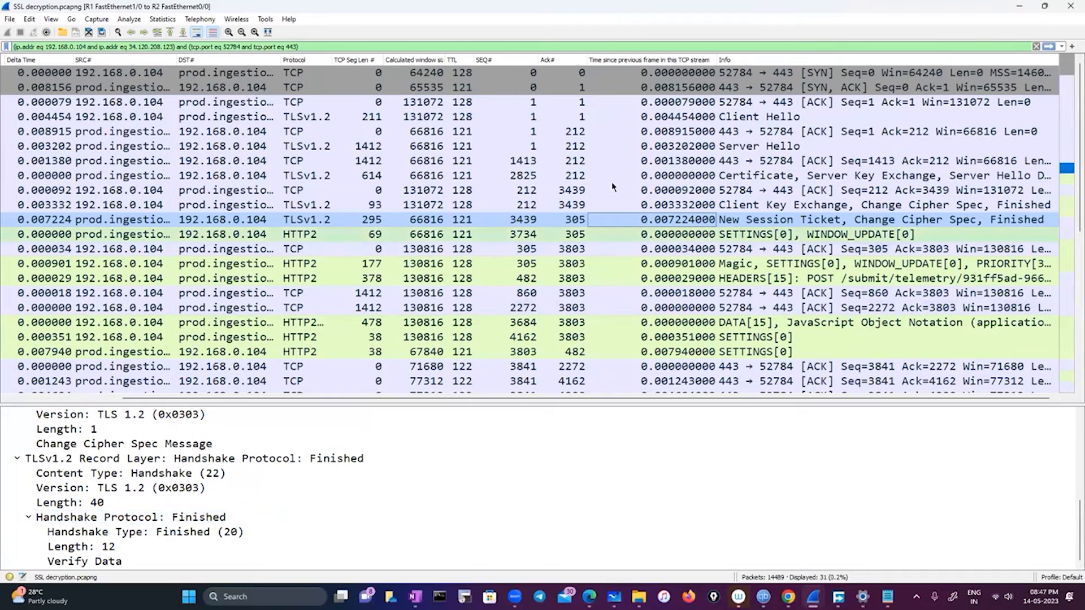
# - Select the Certificate, Server Key Exchange packet and expand the Certificates entry in its handshake details
pyautogui.press('Up')
pyautogui.press('Up')
pyautogui.press('Up')
pyautogui.scroll(-2, 244, 472)
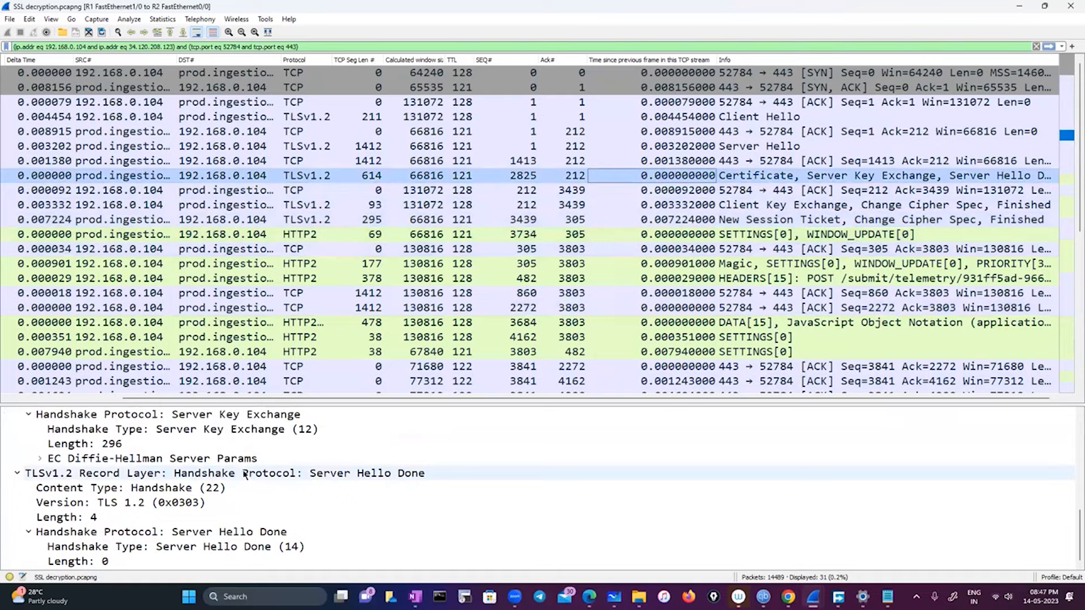
pyautogui.scroll(4, 224, 525)
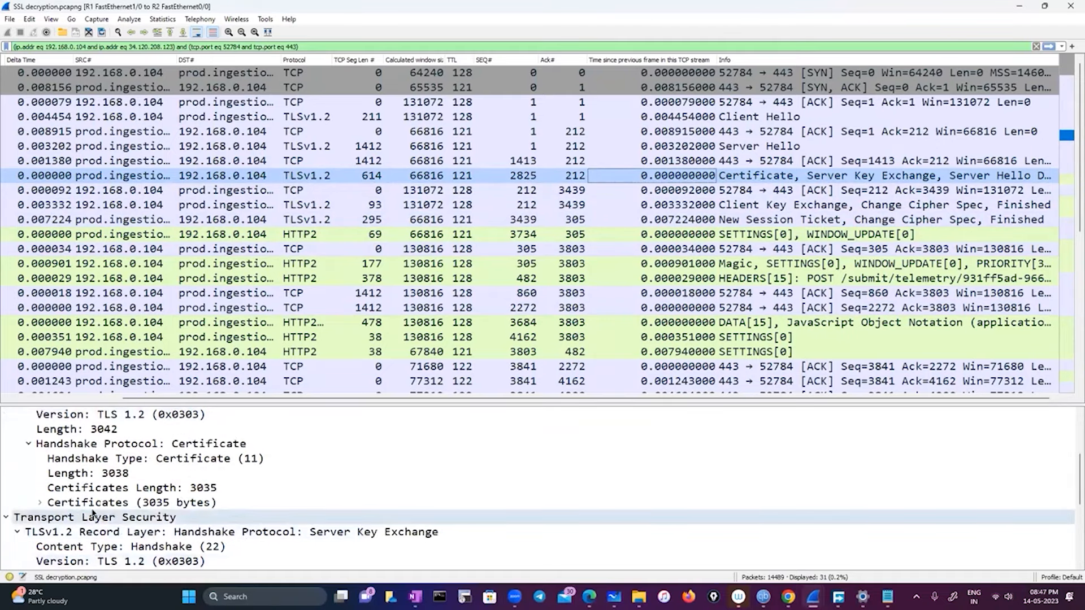
pyautogui.click(40, 503)
pyautogui.scroll(-2, 294, 521)
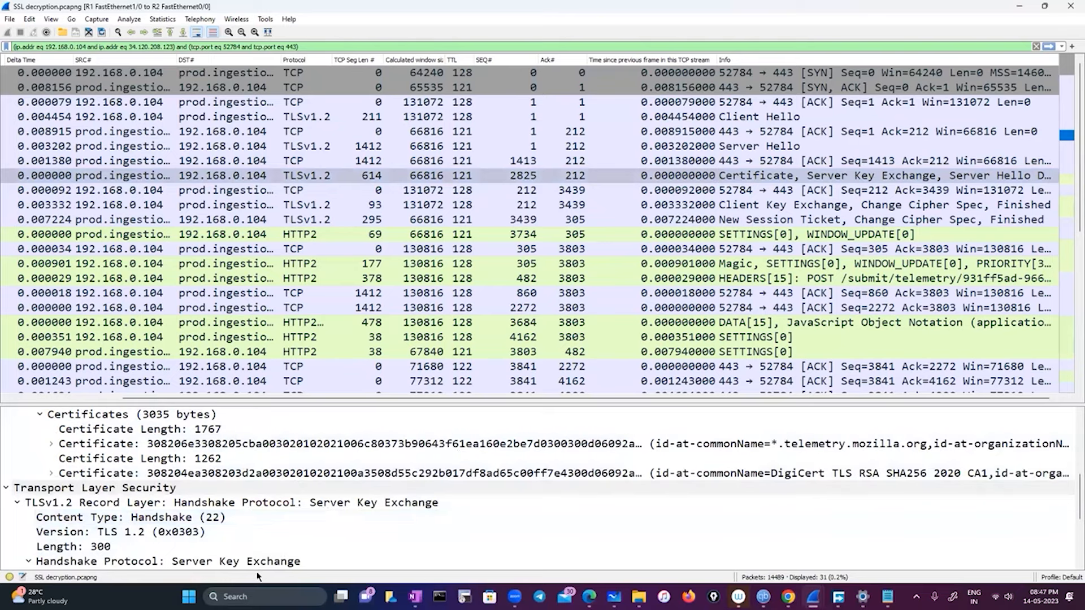
# - Inspect the *.telemetry.mozilla.org and DigiCert certificate entries, plus the packet's Server Key Exchange and Server Hello Done handshake messages
pyautogui.click(916, 445)
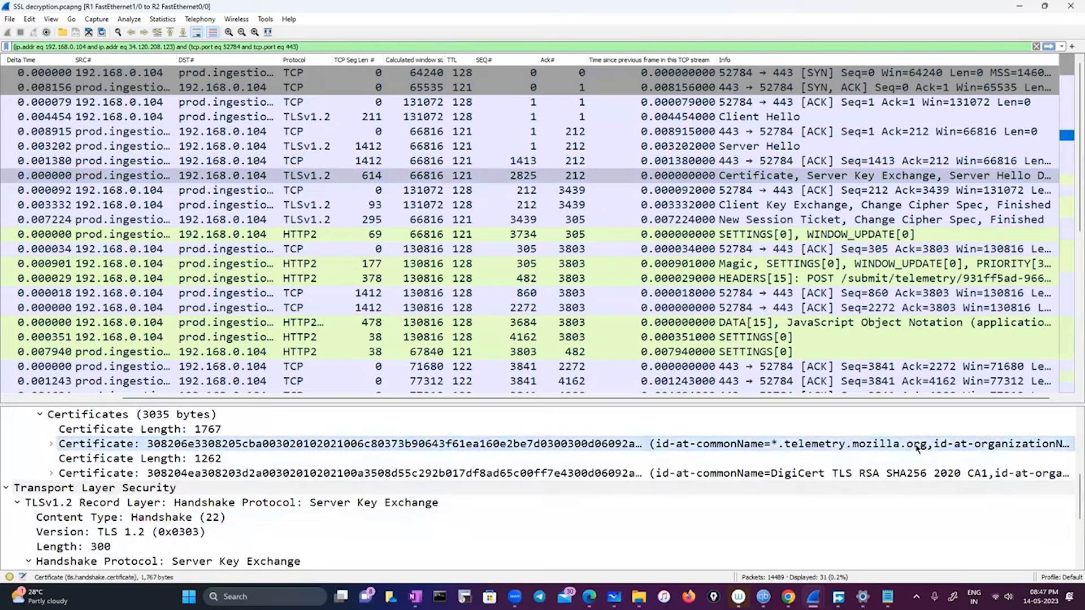
pyautogui.click(801, 474)
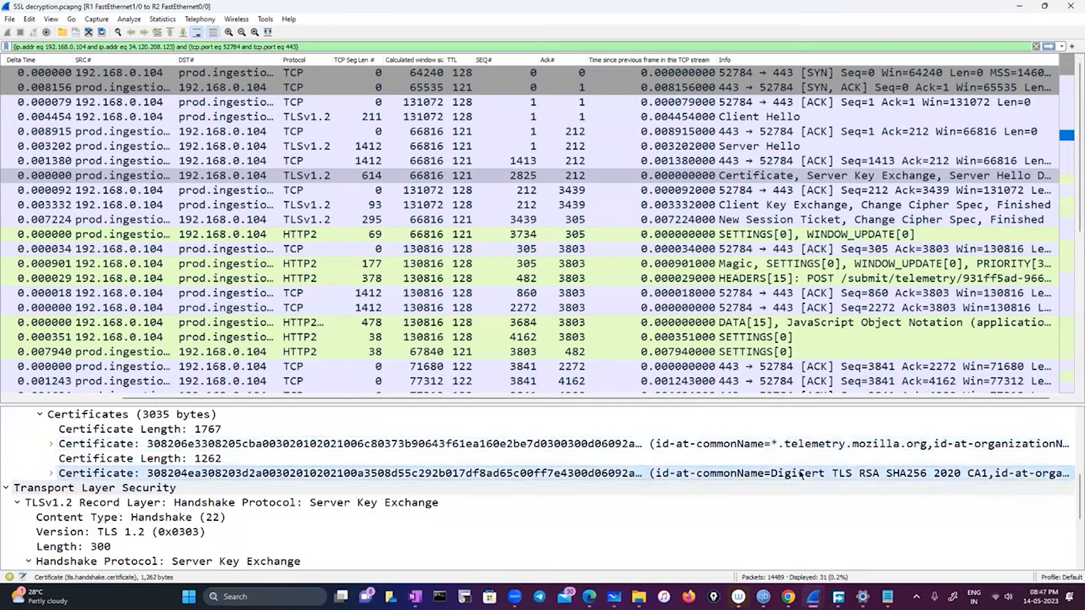
pyautogui.click(820, 447)
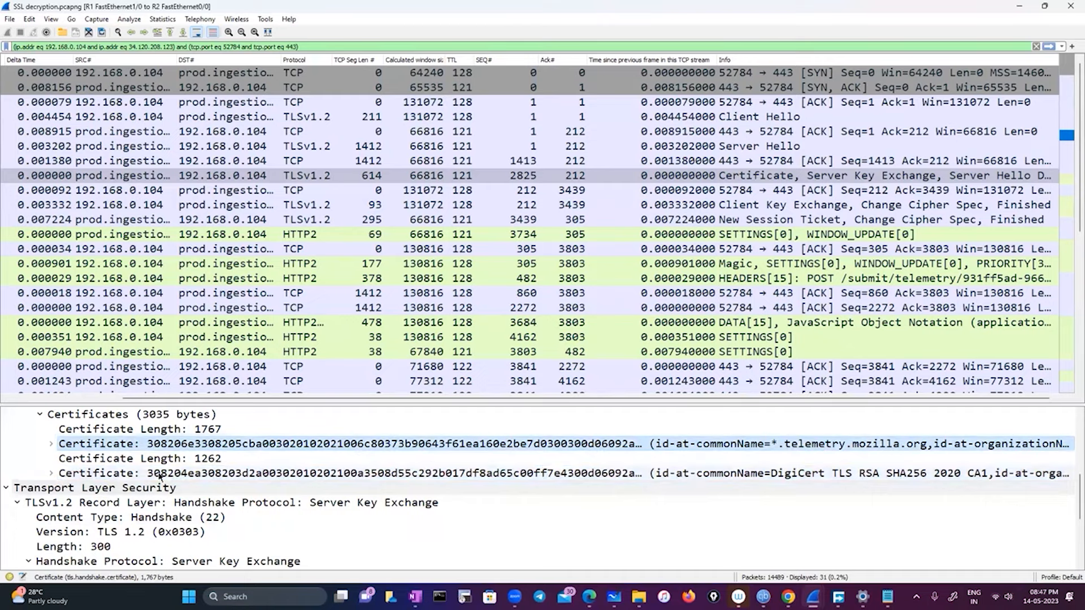
pyautogui.scroll(-2, 160, 476)
pyautogui.scroll(-2, 160, 477)
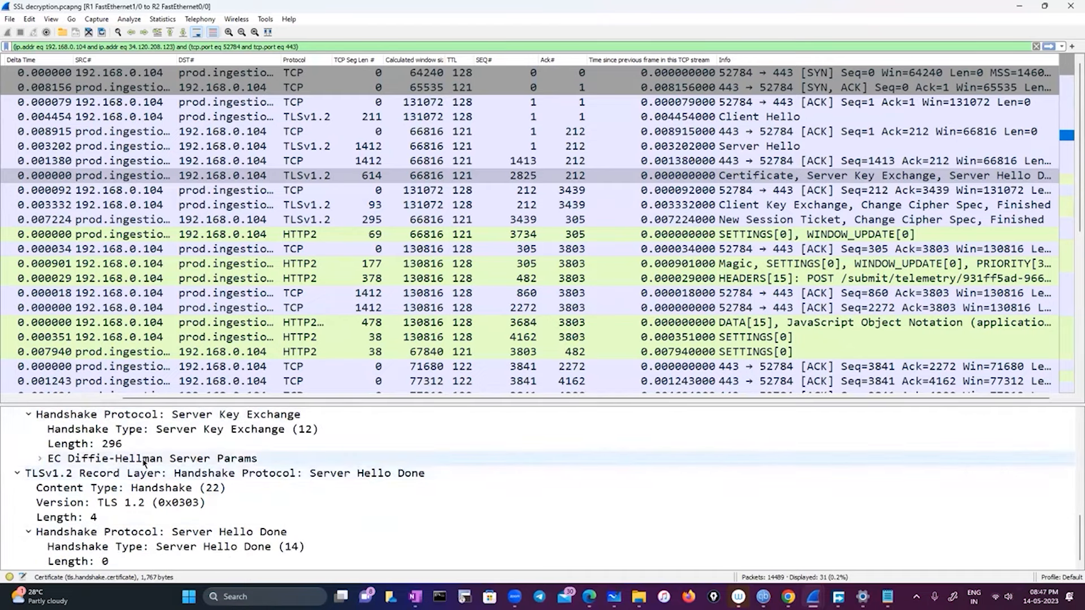
pyautogui.click(223, 533)
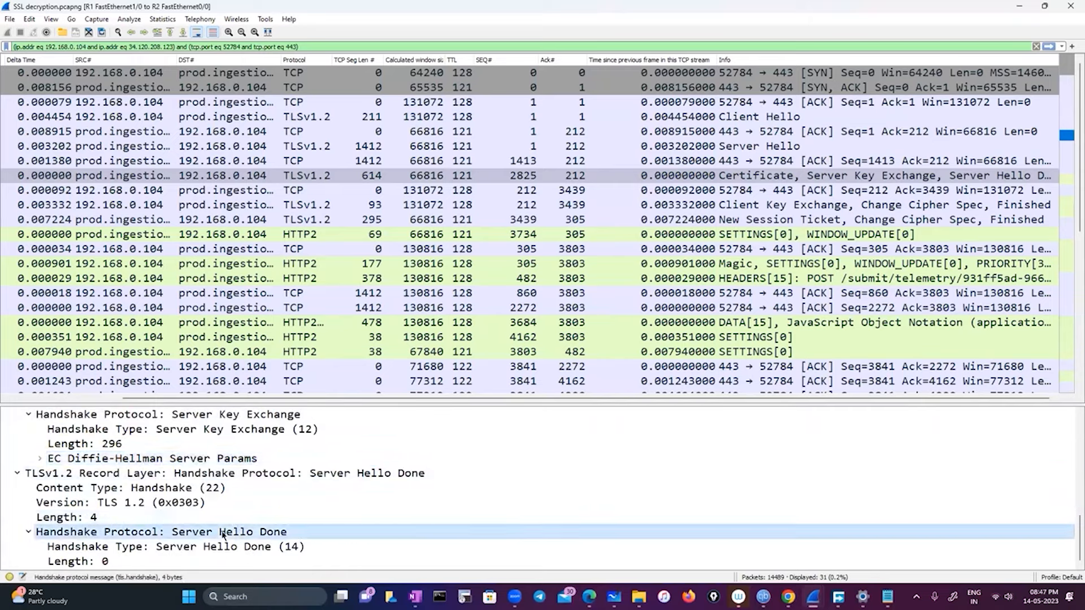
# - Examine the TLS record and HTTP2 stream fields of the DATA[15] packet with SEQ 4297 and the SETTINGS[0] packet with SEQ 4162
pyautogui.scroll(-3, 416, 339)
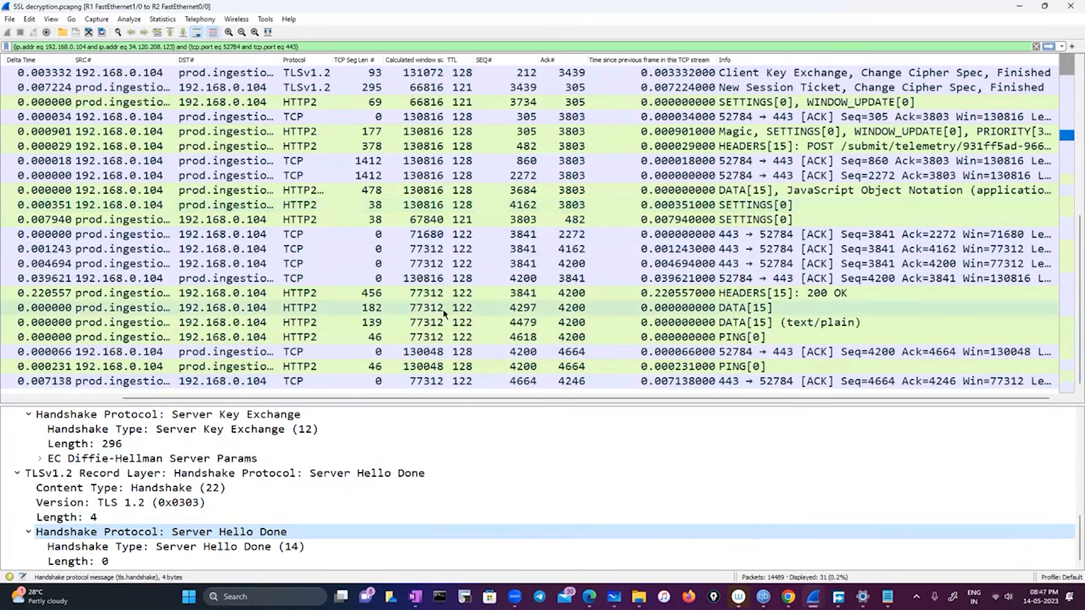
pyautogui.click(443, 309)
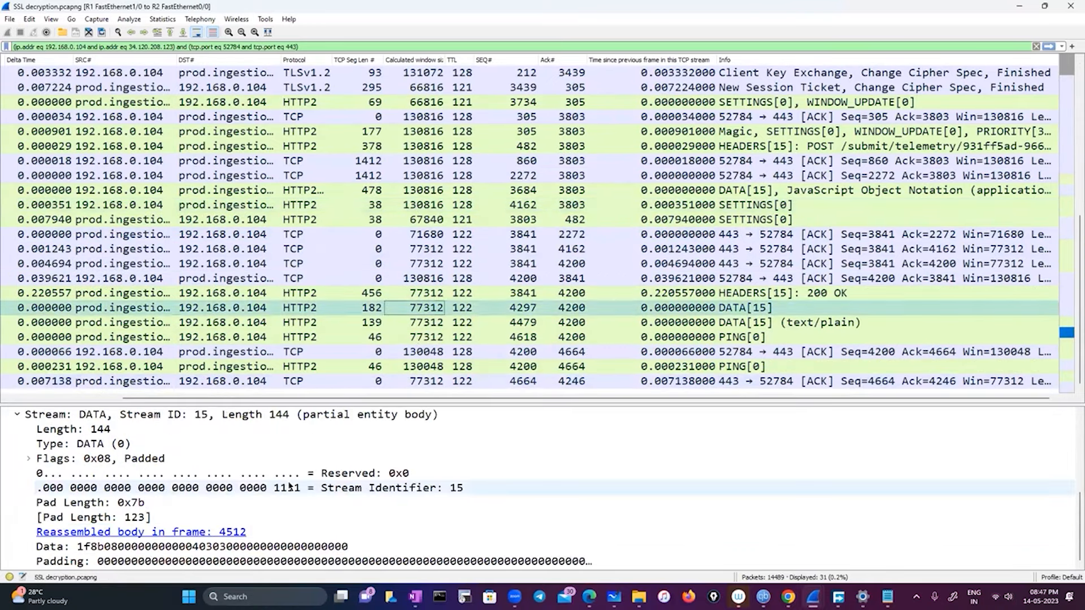
pyautogui.scroll(3, 289, 486)
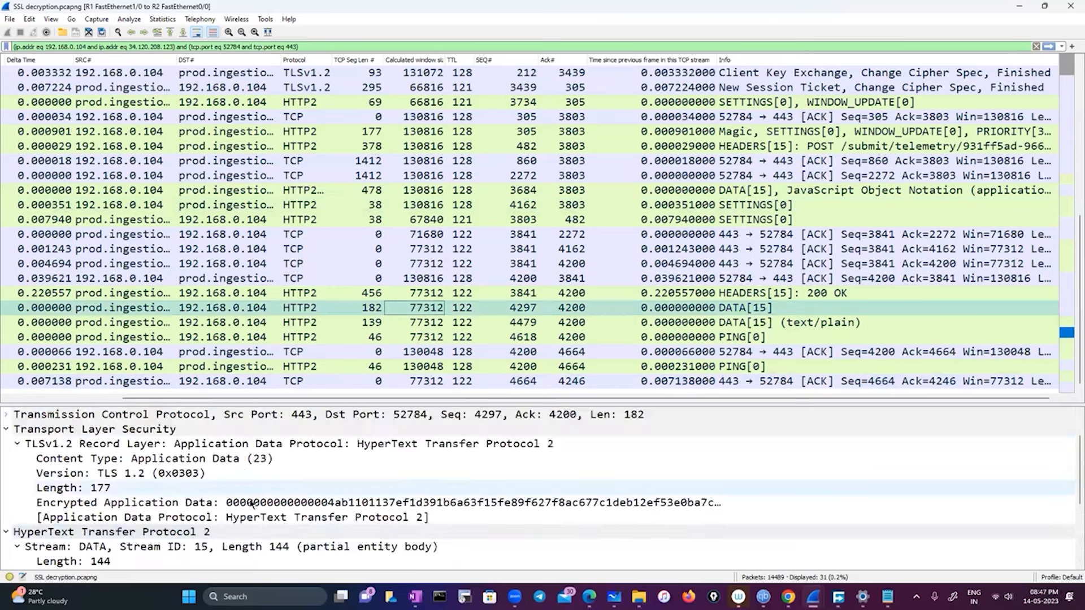
pyautogui.scroll(-1, 252, 505)
pyautogui.click(145, 496)
pyautogui.scroll(-1, 115, 534)
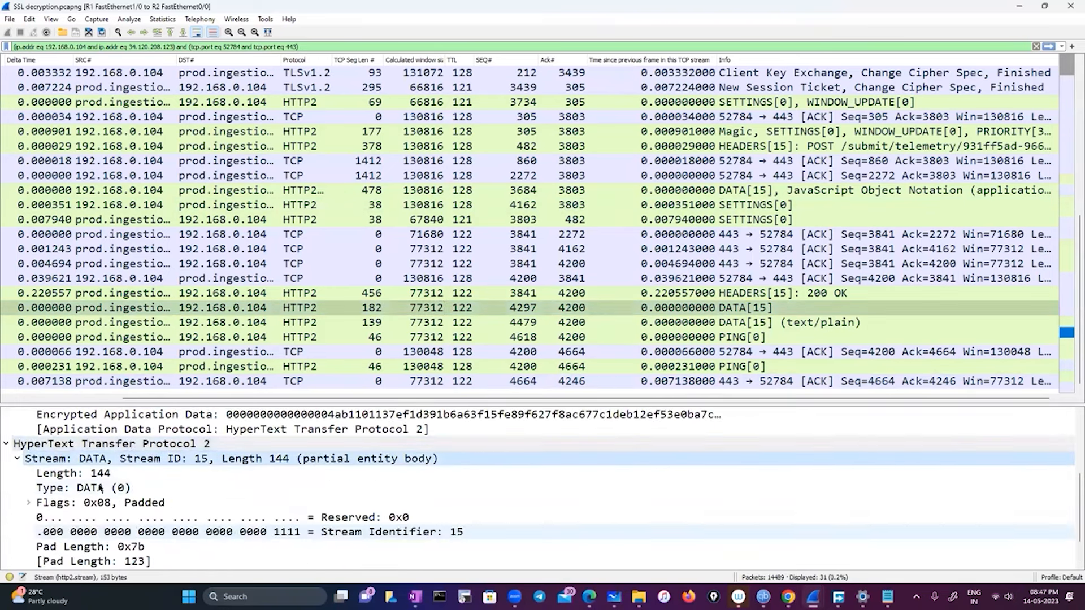
pyautogui.scroll(-1, 178, 530)
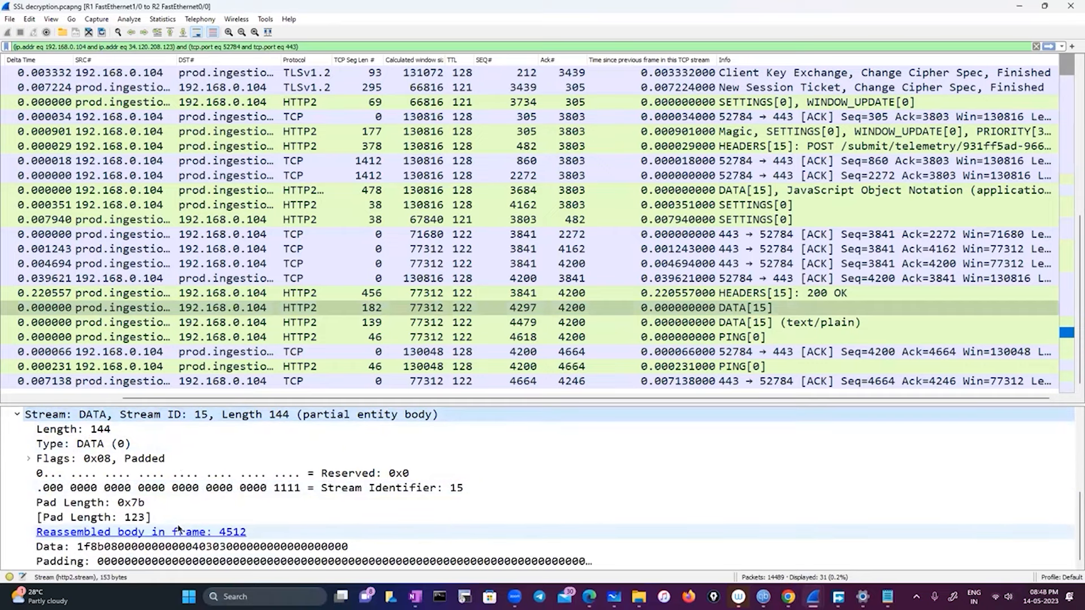
pyautogui.scroll(3, 178, 530)
pyautogui.scroll(1, 178, 530)
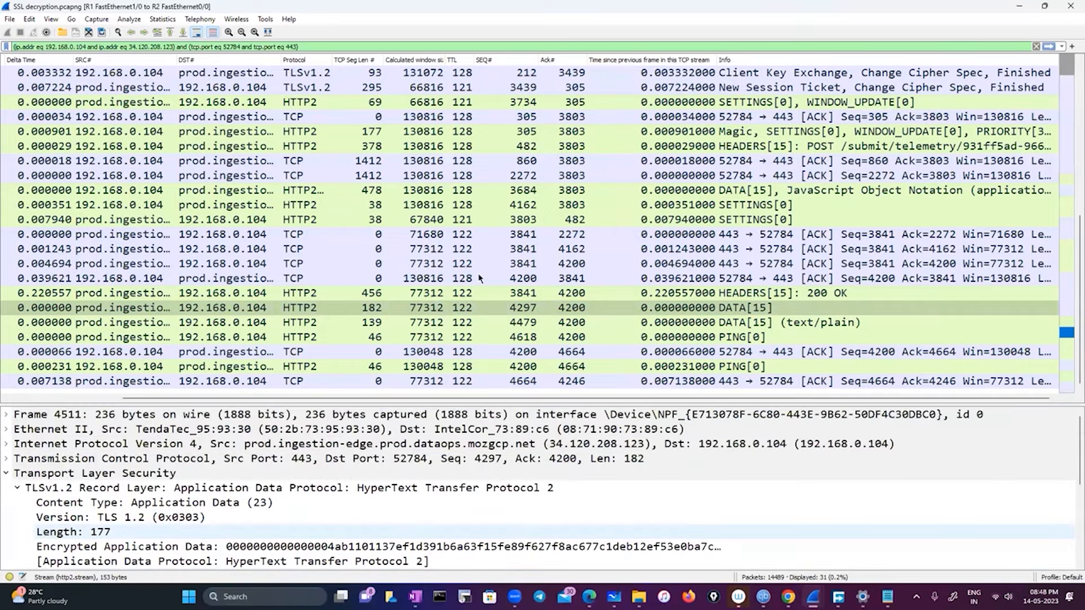
pyautogui.click(565, 204)
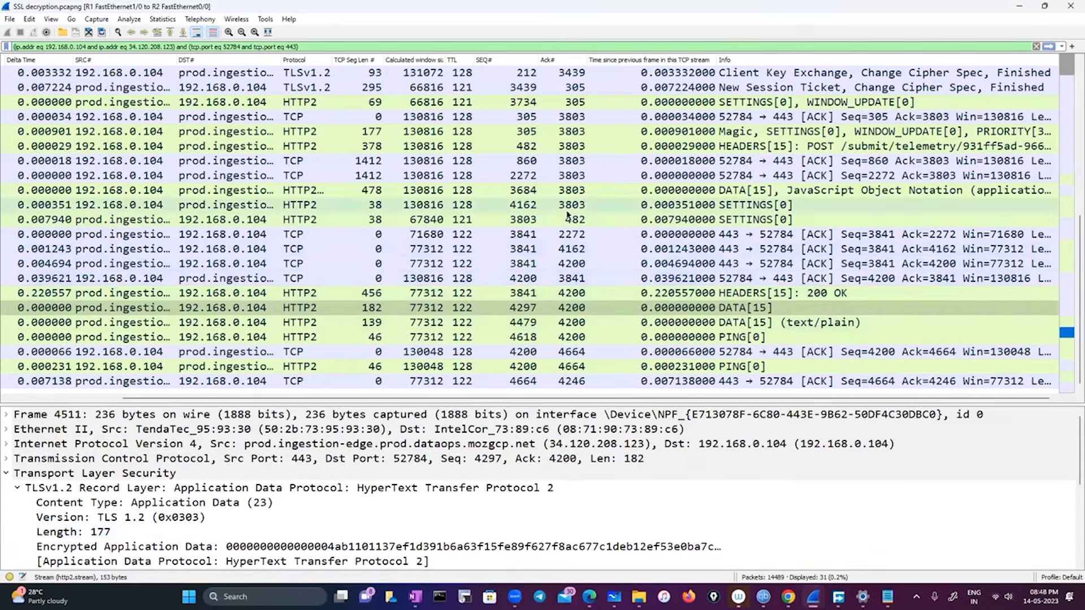
pyautogui.scroll(-2, 349, 477)
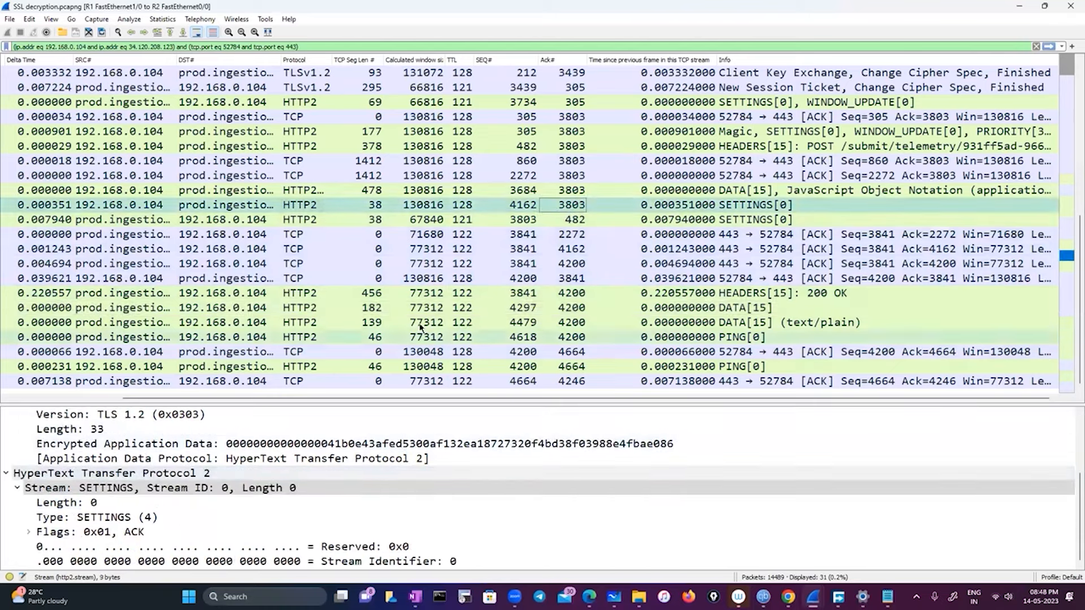
# - Select the Server Hello packet and examine its handshake version, random, cipher suite and extensions through application_layer_protocol_negotiation
pyautogui.scroll(3, 458, 278)
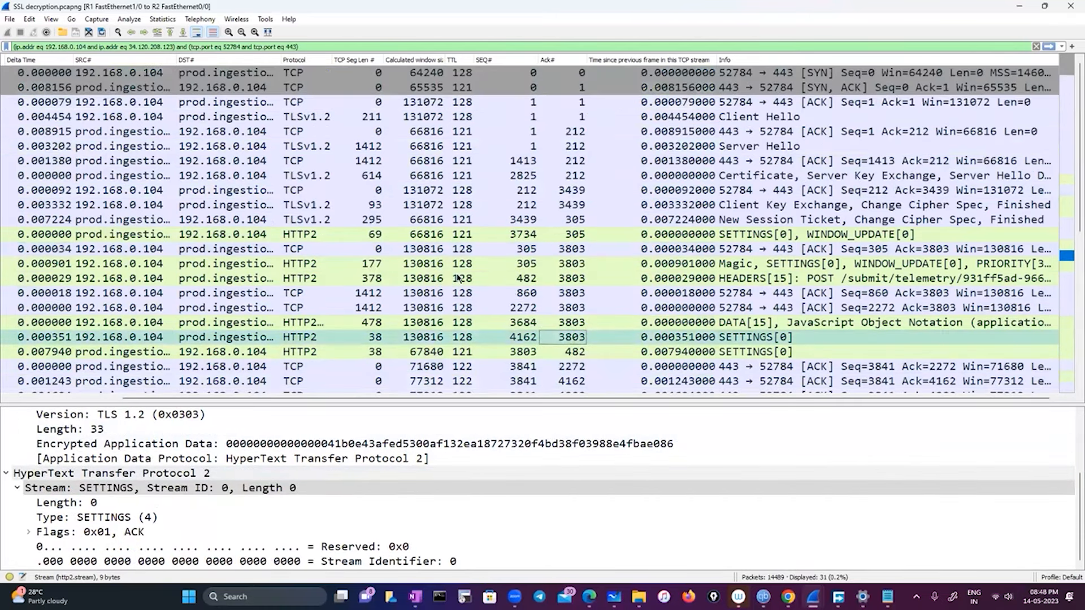
pyautogui.click(620, 148)
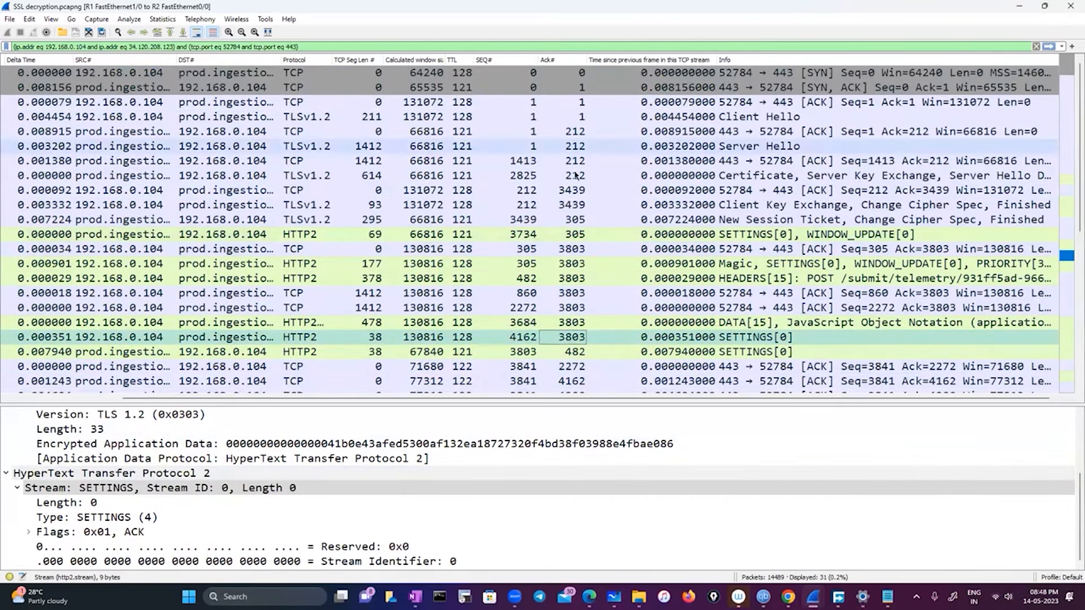
pyautogui.scroll(-4, 205, 499)
pyautogui.scroll(1, 205, 499)
pyautogui.scroll(-4, 205, 499)
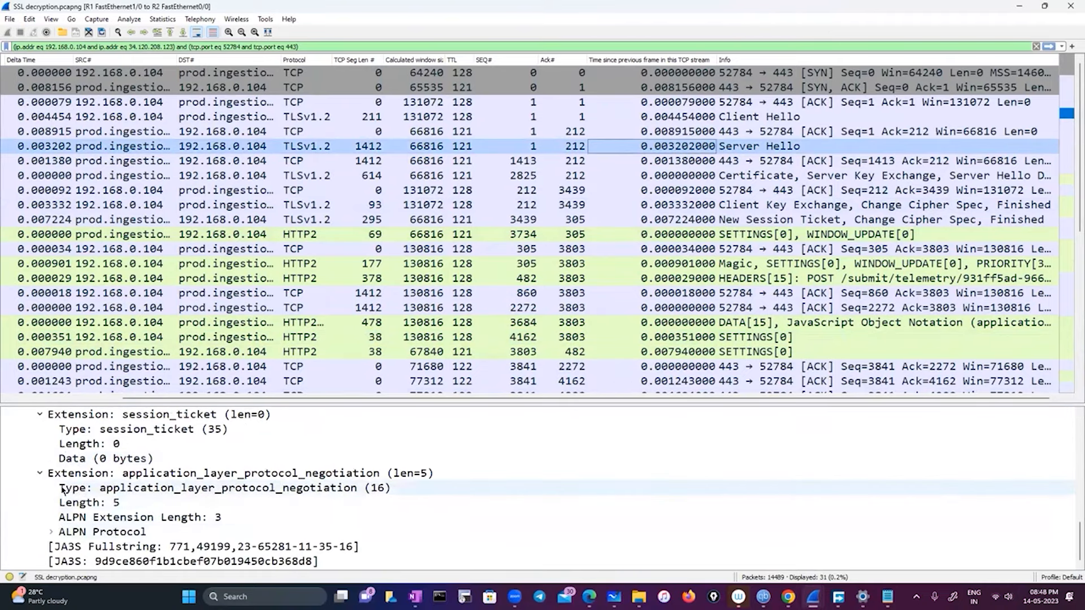
pyautogui.scroll(5, 64, 489)
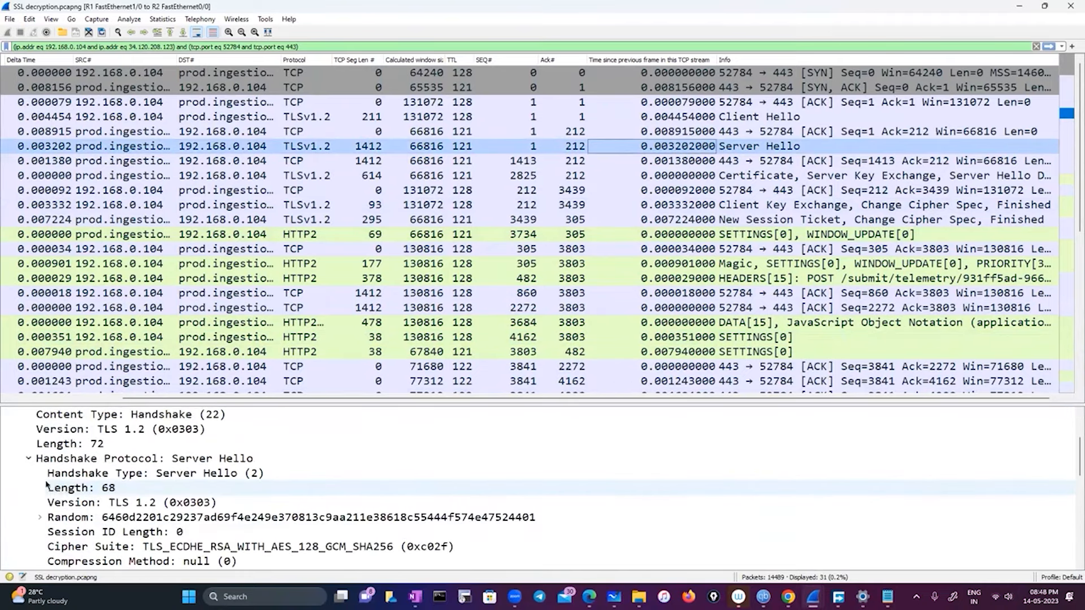
pyautogui.scroll(2, 47, 485)
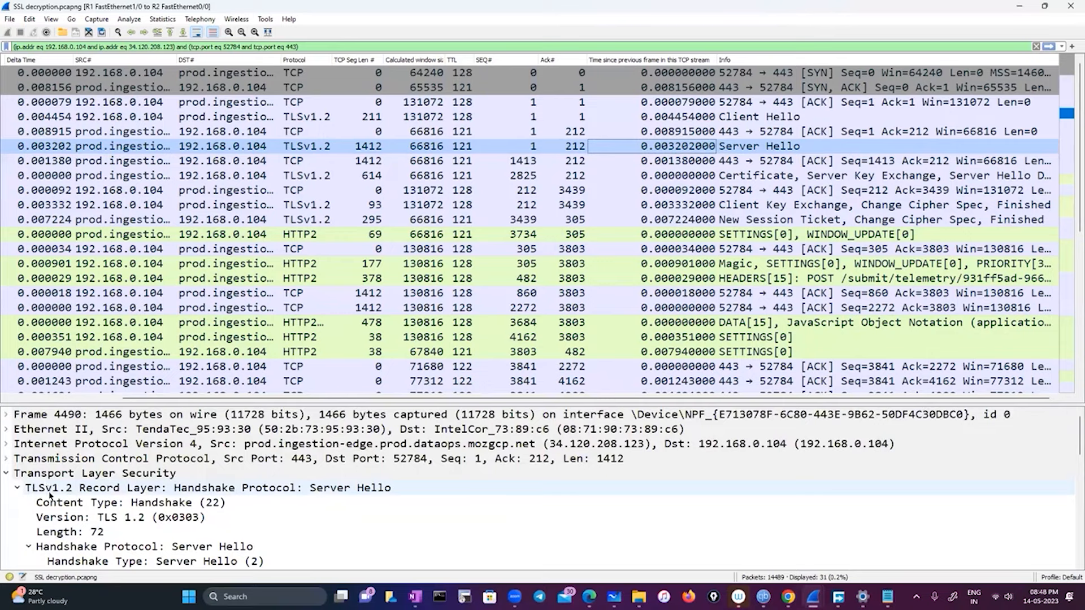
pyautogui.scroll(-2, 50, 495)
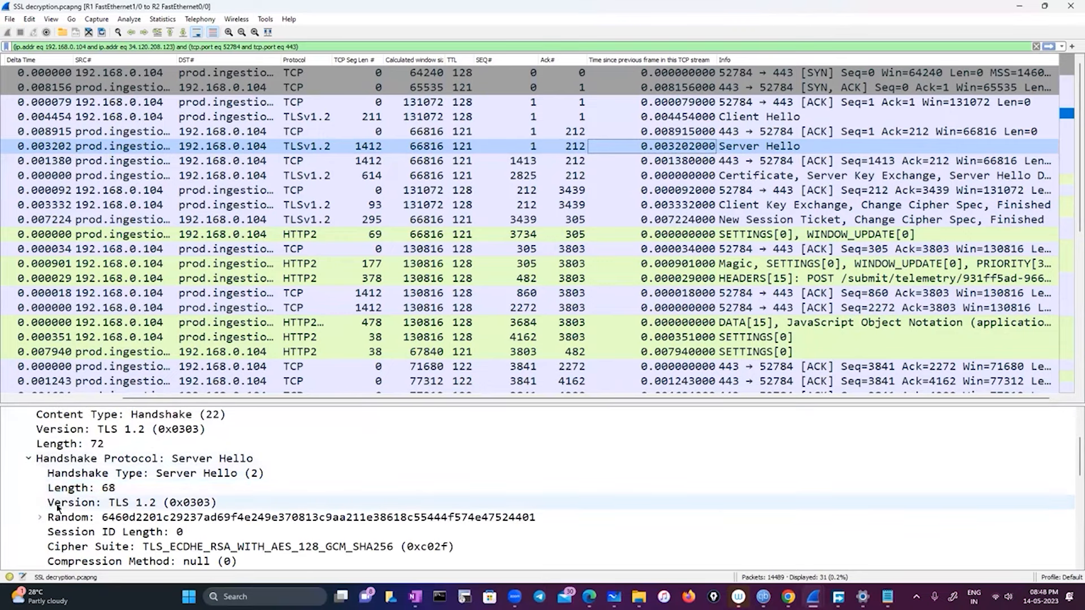
pyautogui.scroll(-2, 56, 507)
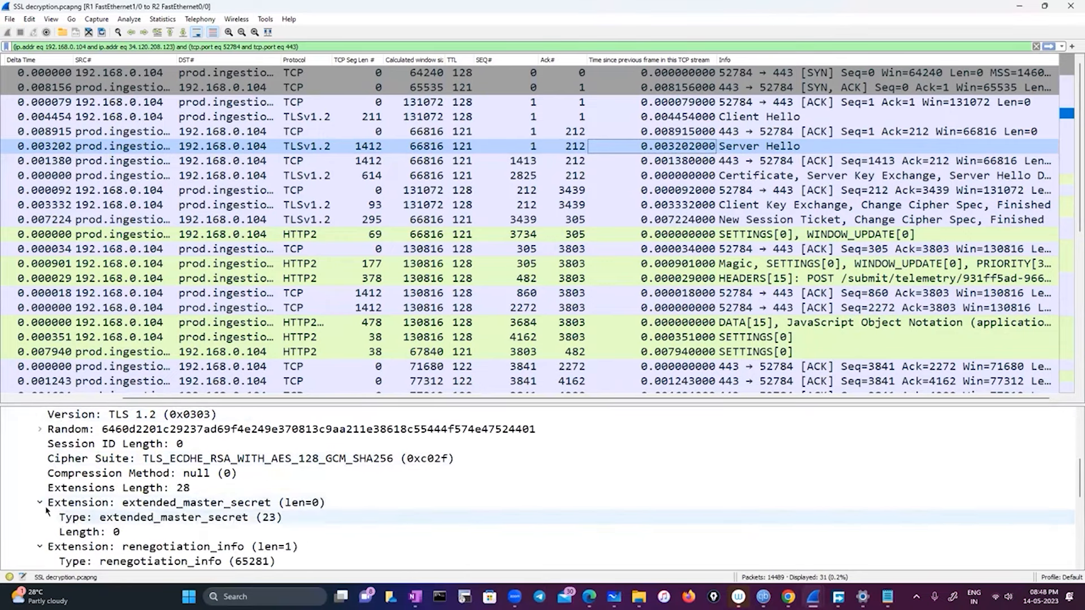
pyautogui.scroll(-6, 47, 512)
pyautogui.scroll(10, 44, 508)
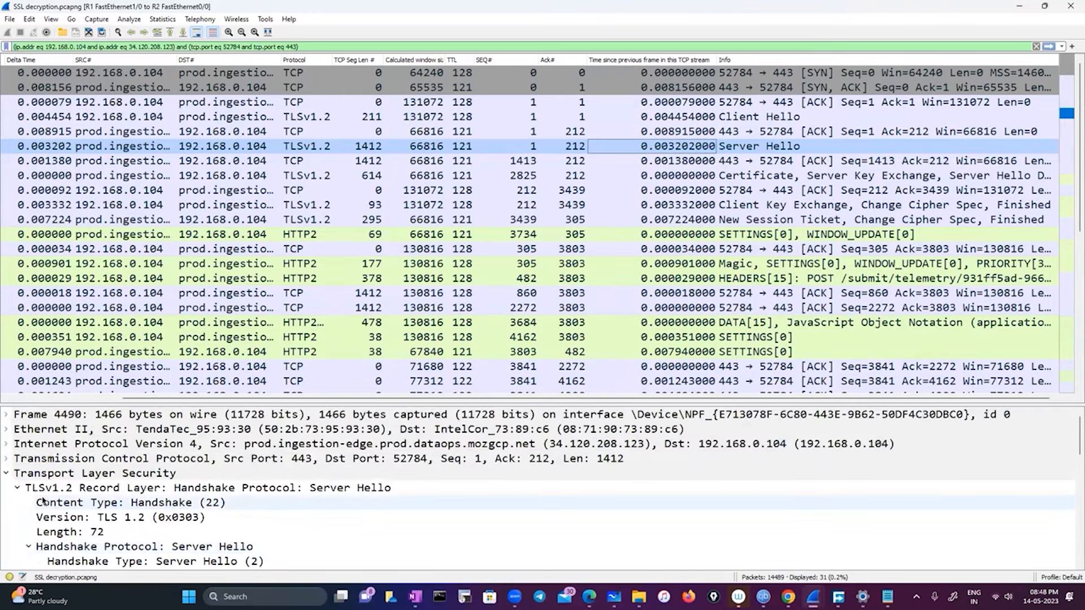
pyautogui.scroll(-2, 172, 511)
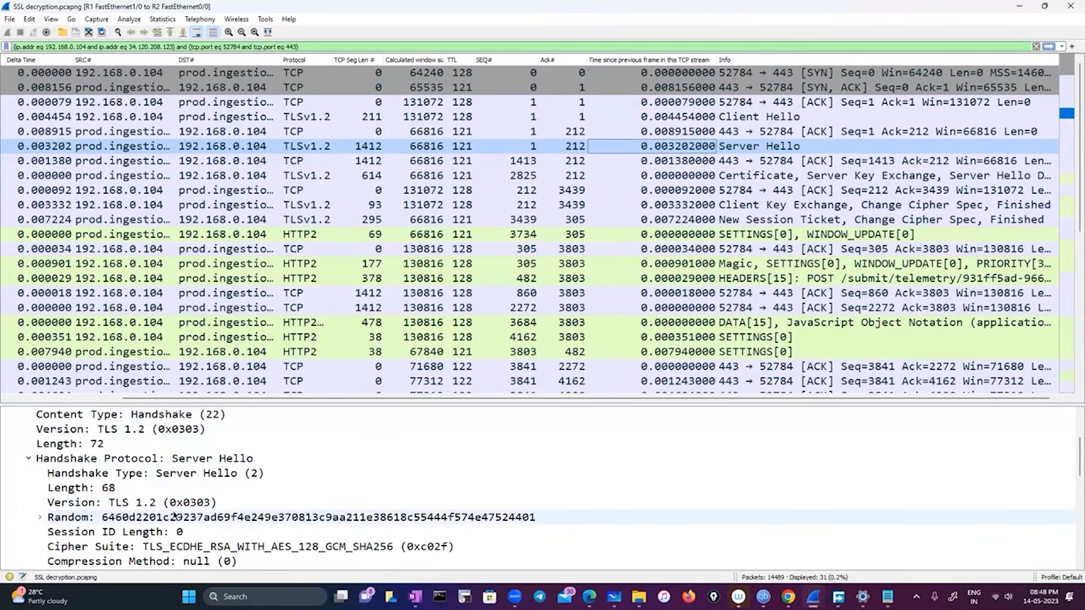
pyautogui.scroll(-2, 173, 514)
pyautogui.scroll(-6, 174, 515)
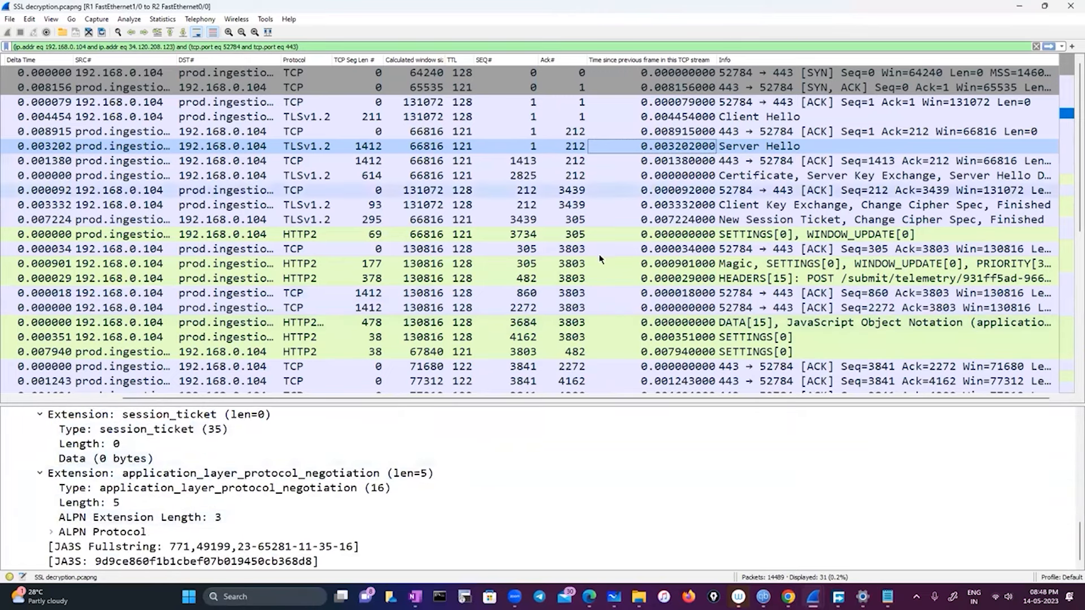
# - Select the HEADERS[15] POST packet and examine its decrypted HTTP2 request headers and full request URI
pyautogui.click(587, 264)
pyautogui.click(576, 278)
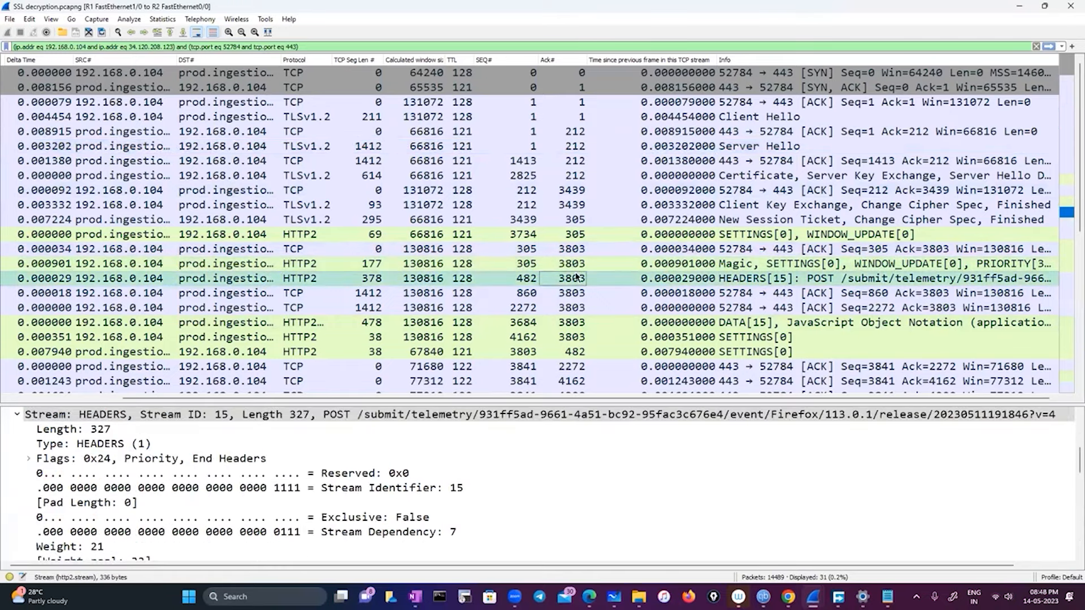
pyautogui.scroll(-7, 328, 455)
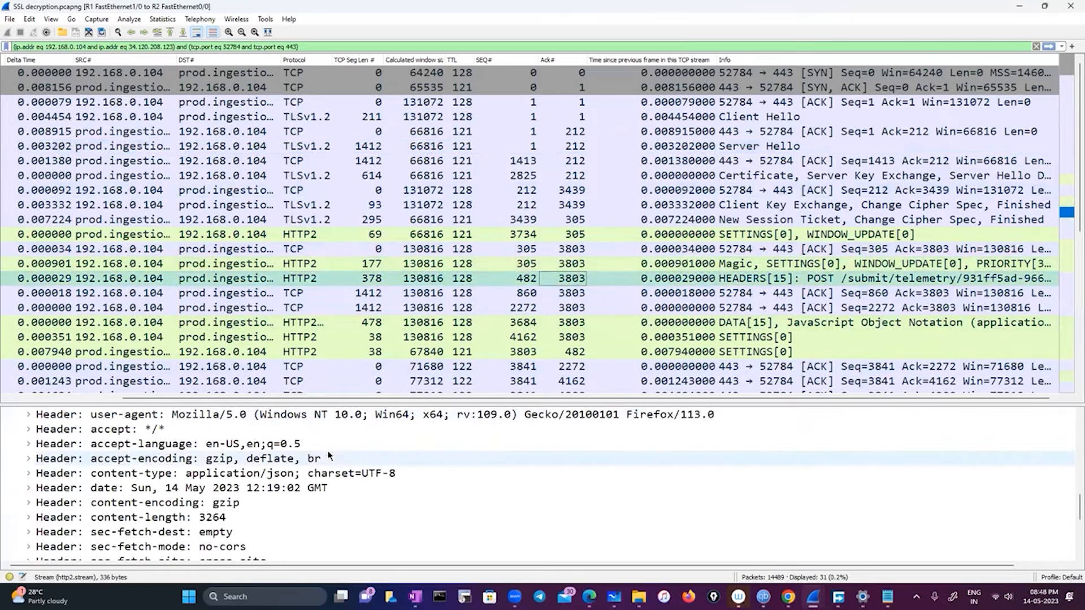
pyautogui.scroll(-3, 329, 454)
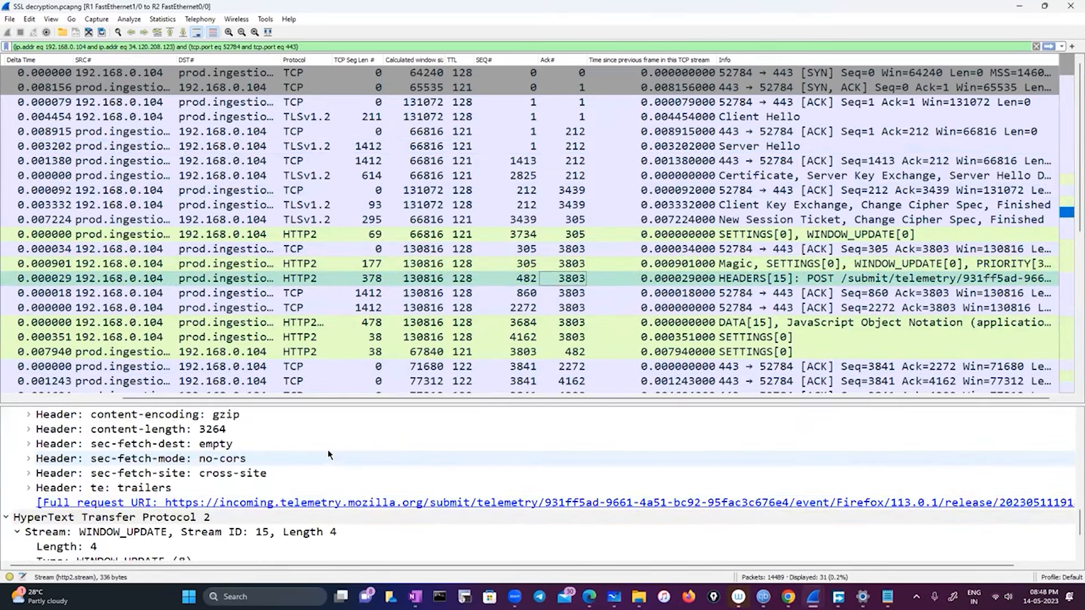
pyautogui.scroll(4, 331, 454)
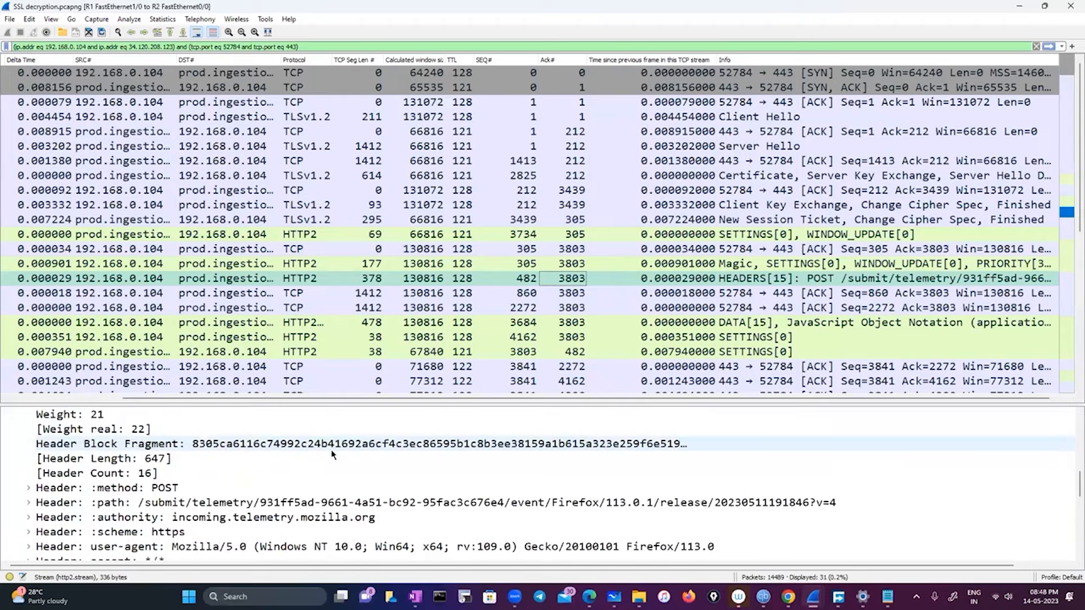
# - Expand and select the :method: POST header of the HEADERS[15] request to view its name and value fields
pyautogui.click(28, 488)
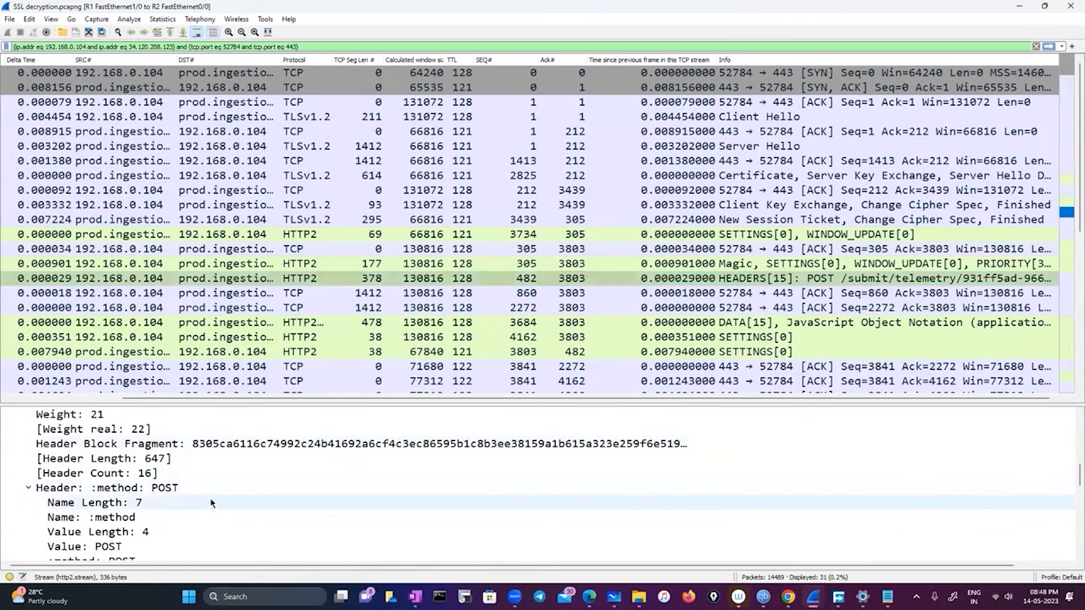
pyautogui.click(180, 489)
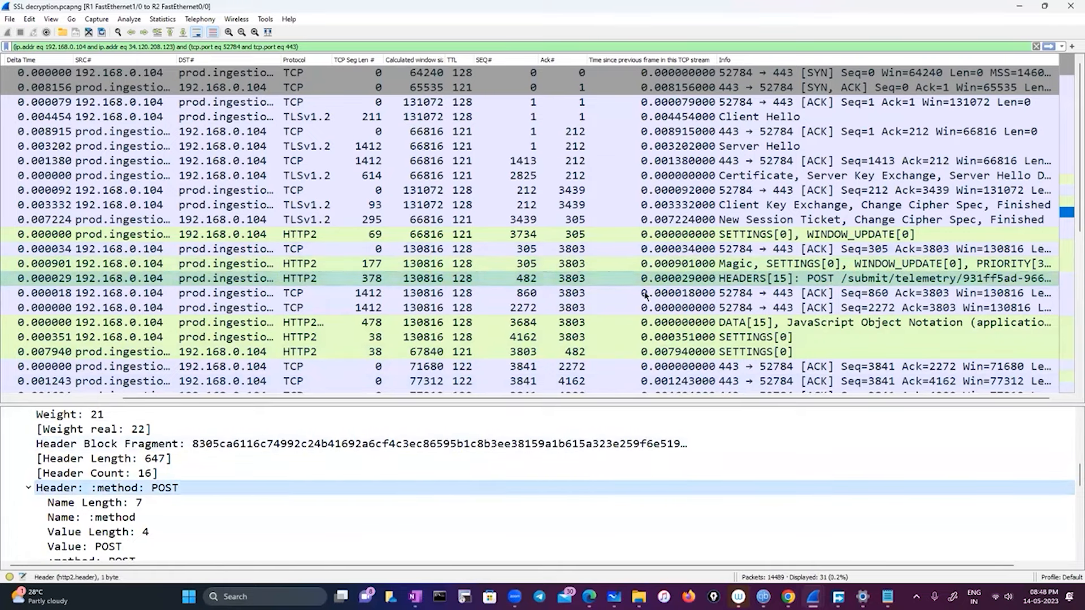
# - Select the HEADERS[15] 200 OK response packet and examine its TLS record and decrypted HTTP2 headers through alt-svc
pyautogui.scroll(-3, 637, 305)
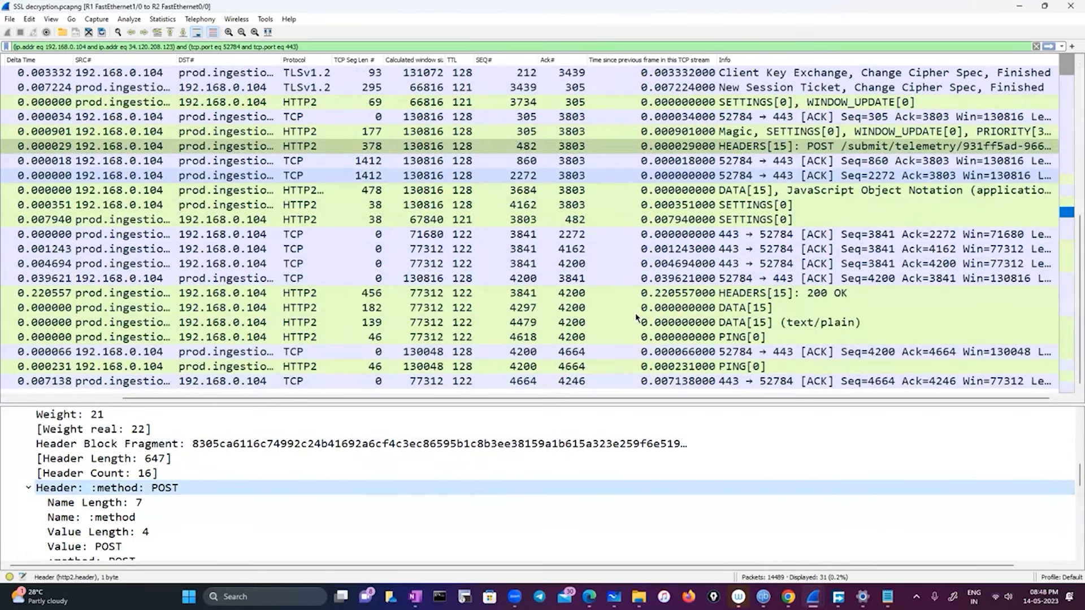
pyautogui.click(665, 294)
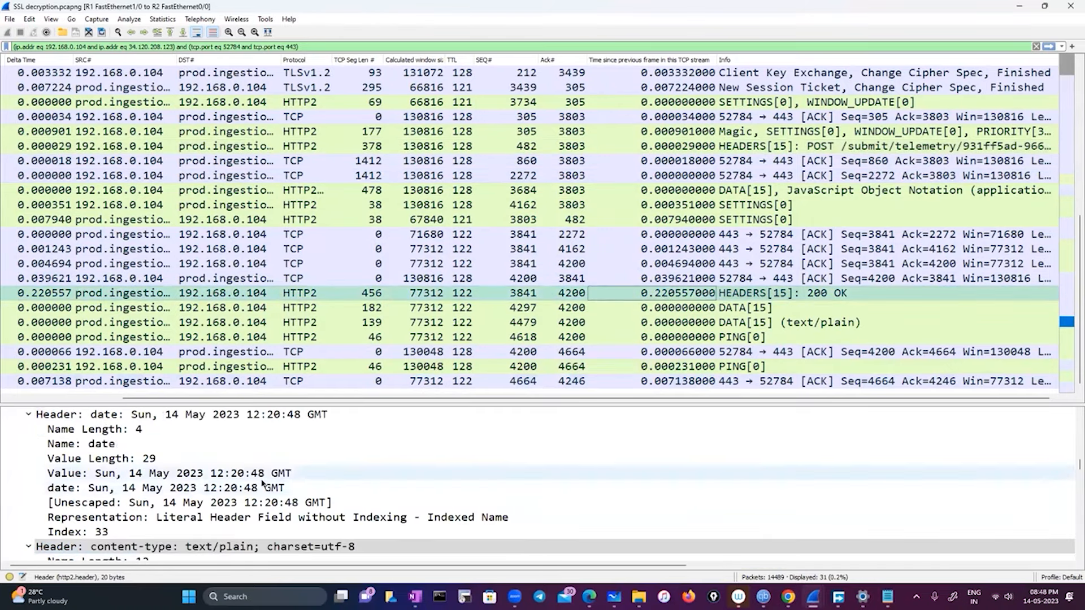
pyautogui.scroll(-3, 261, 481)
pyautogui.scroll(3, 261, 479)
pyautogui.scroll(12, 261, 478)
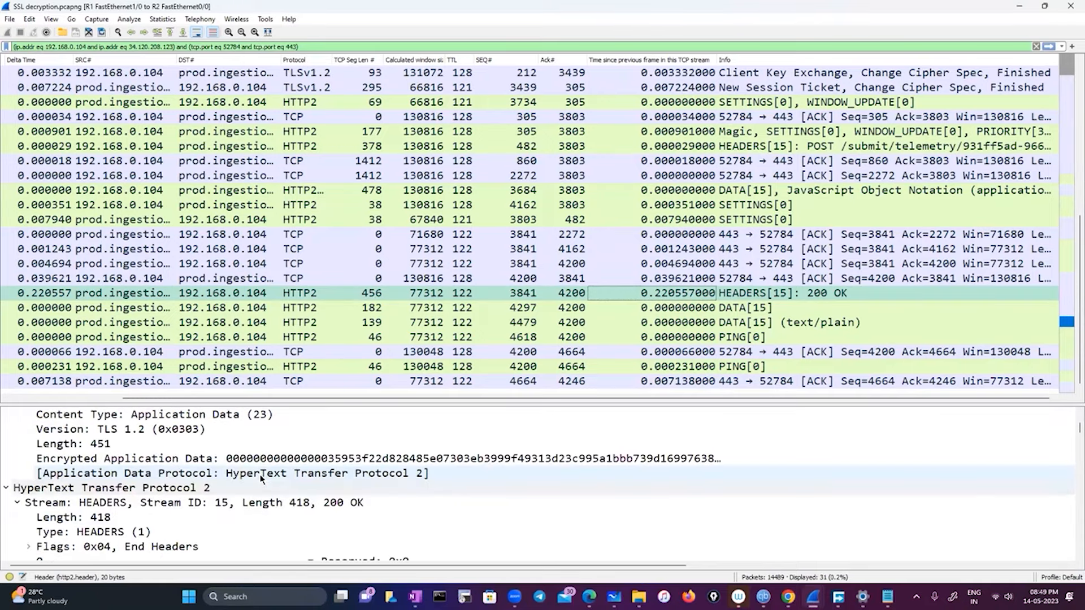
pyautogui.scroll(-2, 261, 478)
pyautogui.scroll(4, 261, 478)
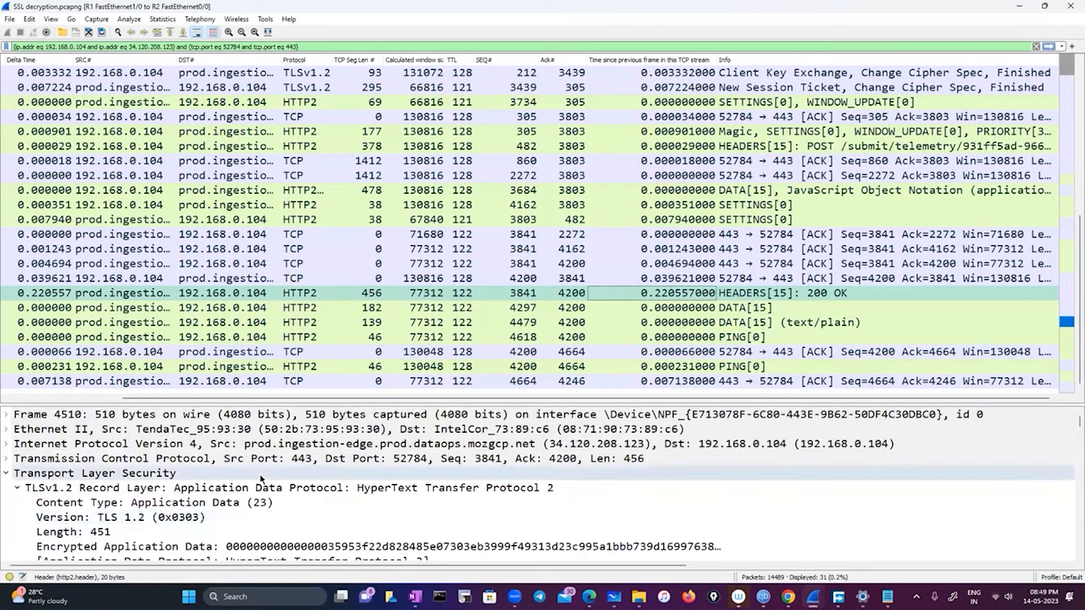
pyautogui.scroll(-14, 260, 474)
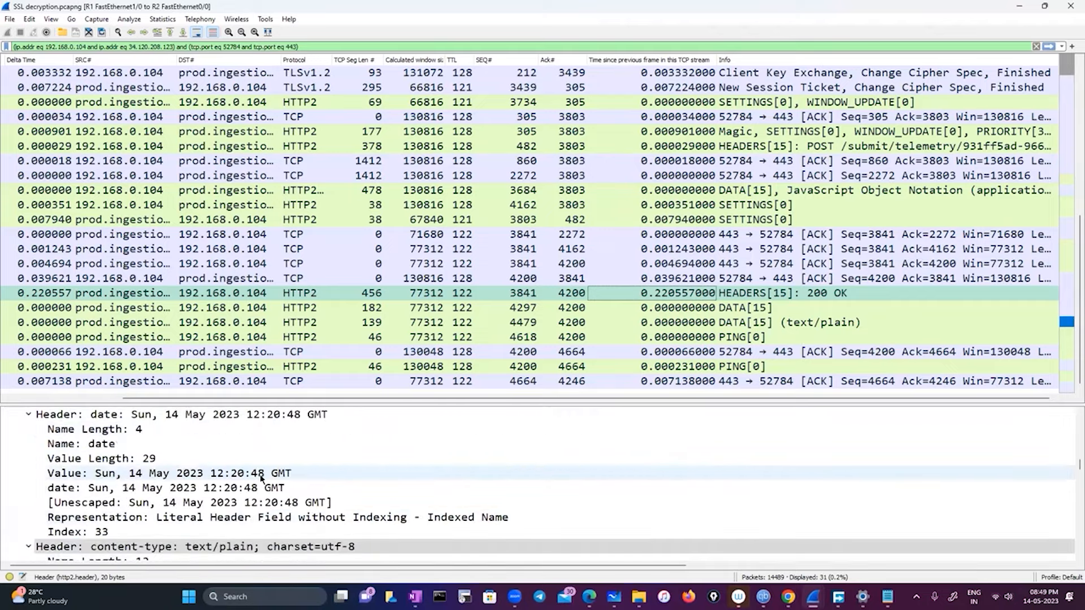
pyautogui.scroll(-10, 260, 477)
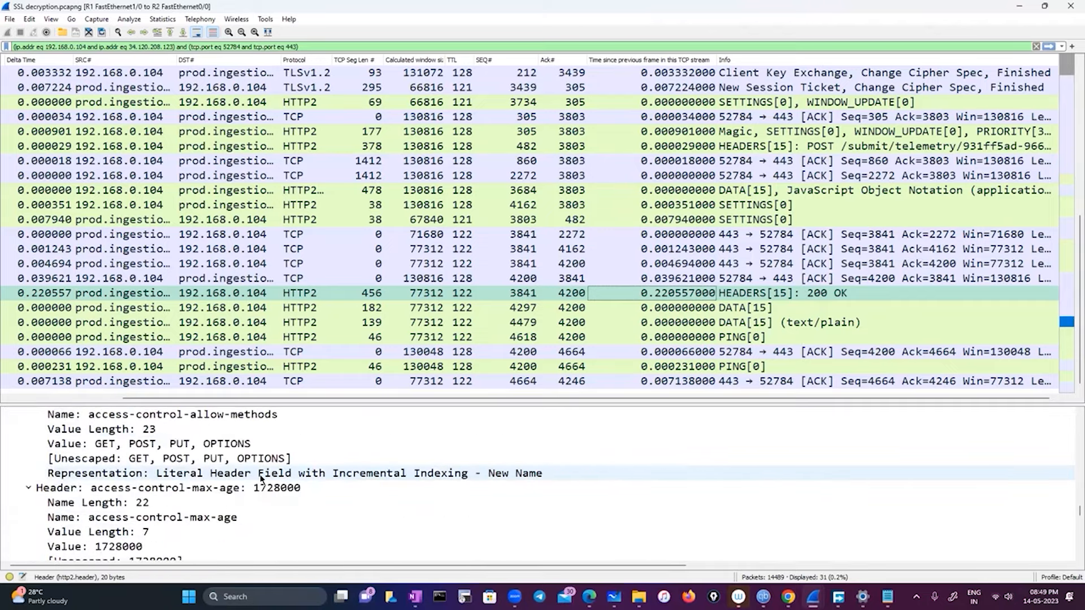
pyautogui.scroll(-4, 260, 479)
pyautogui.scroll(-10, 261, 479)
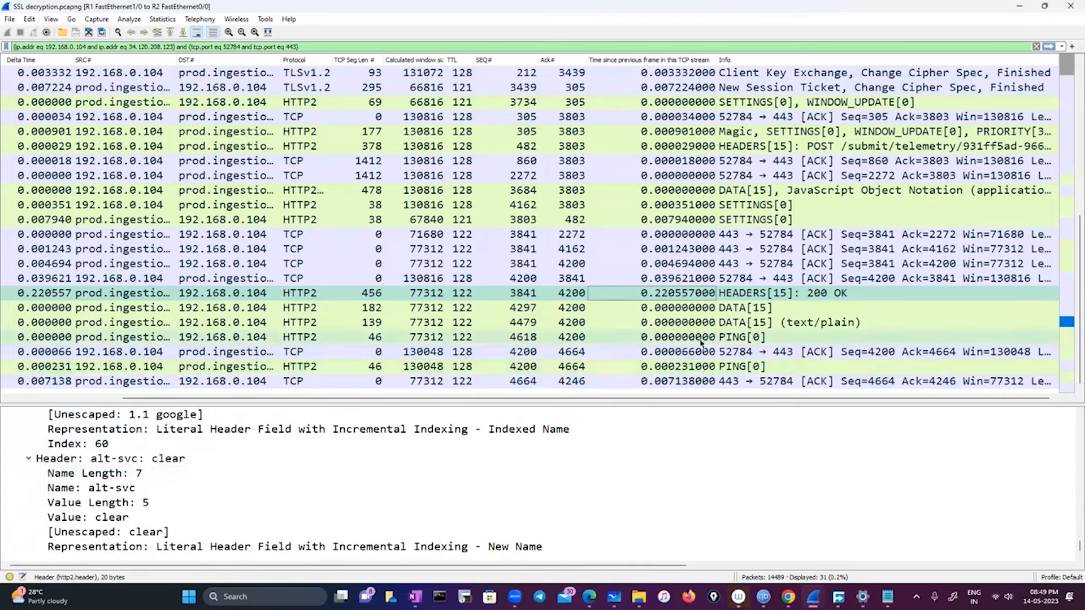
# - Review the response's date, content-type, access-control-allow-methods and content-encoding header fields, and select the via header
pyautogui.scroll(6, 175, 483)
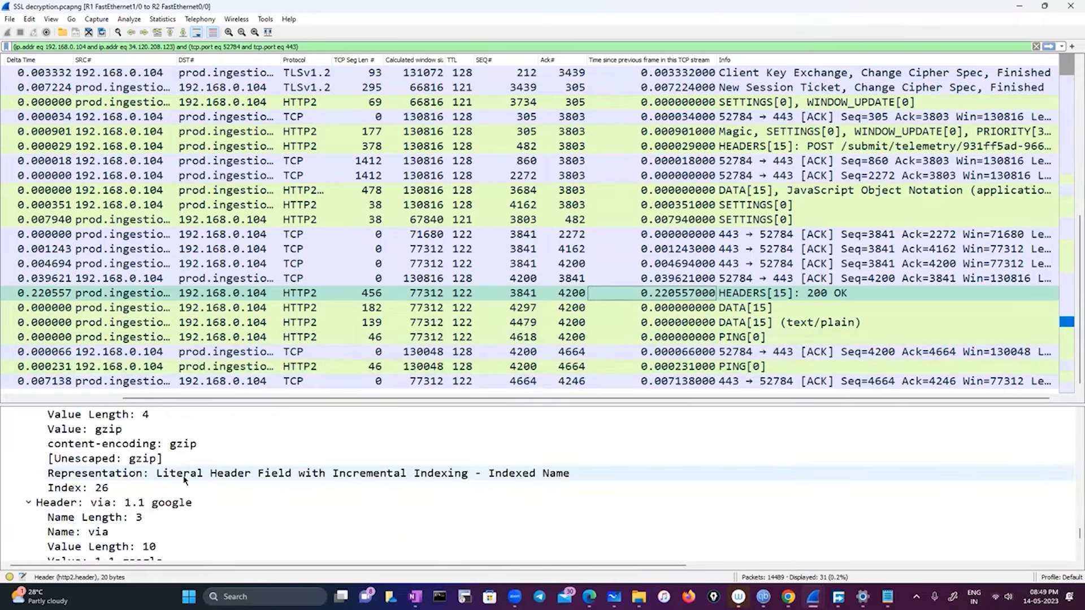
pyautogui.scroll(3, 183, 481)
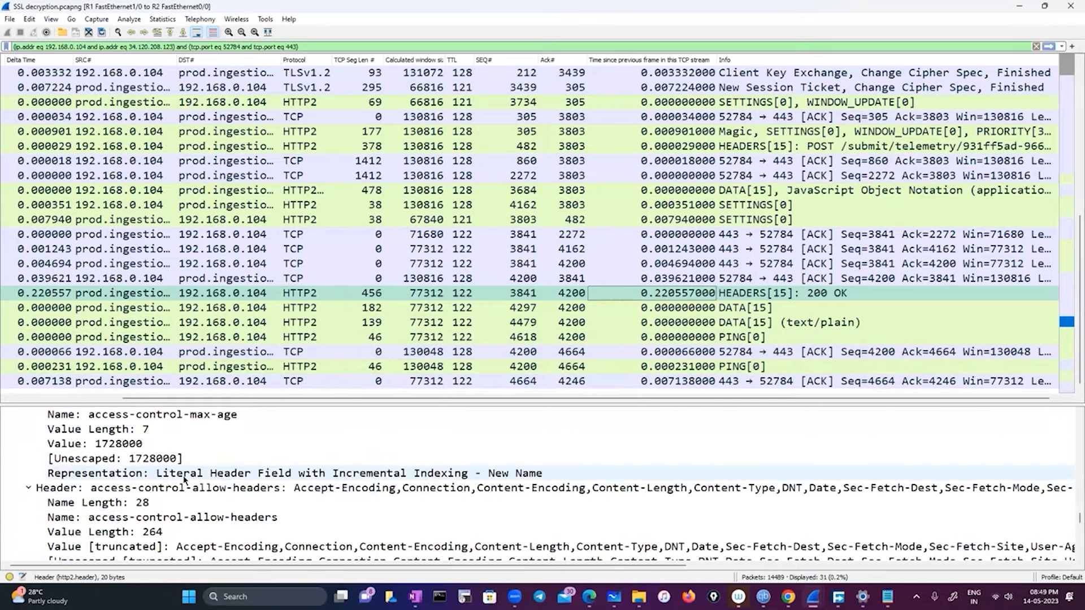
pyautogui.scroll(8, 183, 481)
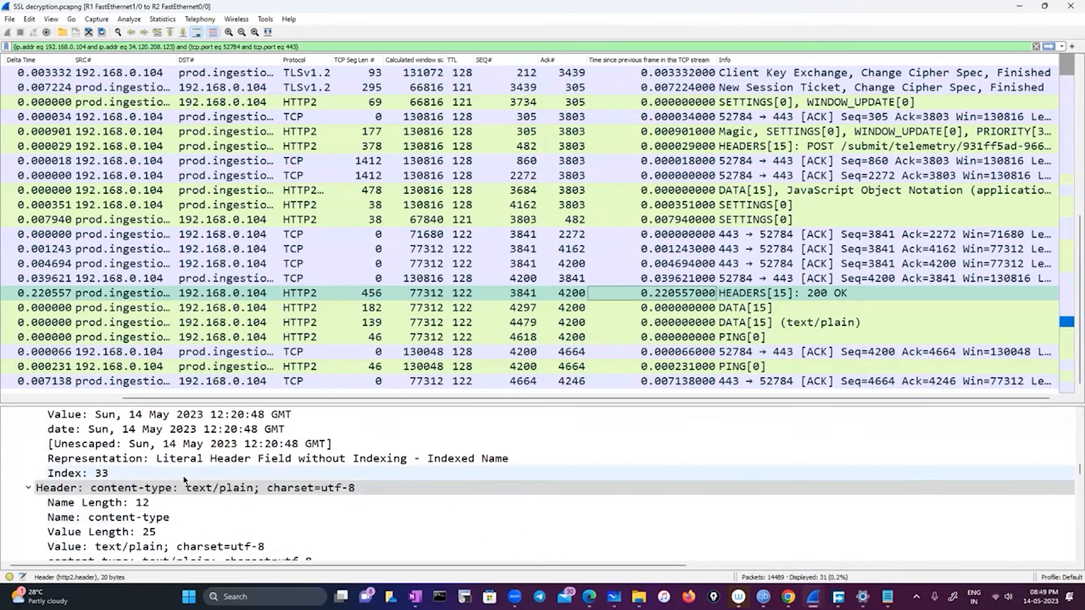
pyautogui.scroll(1, 184, 480)
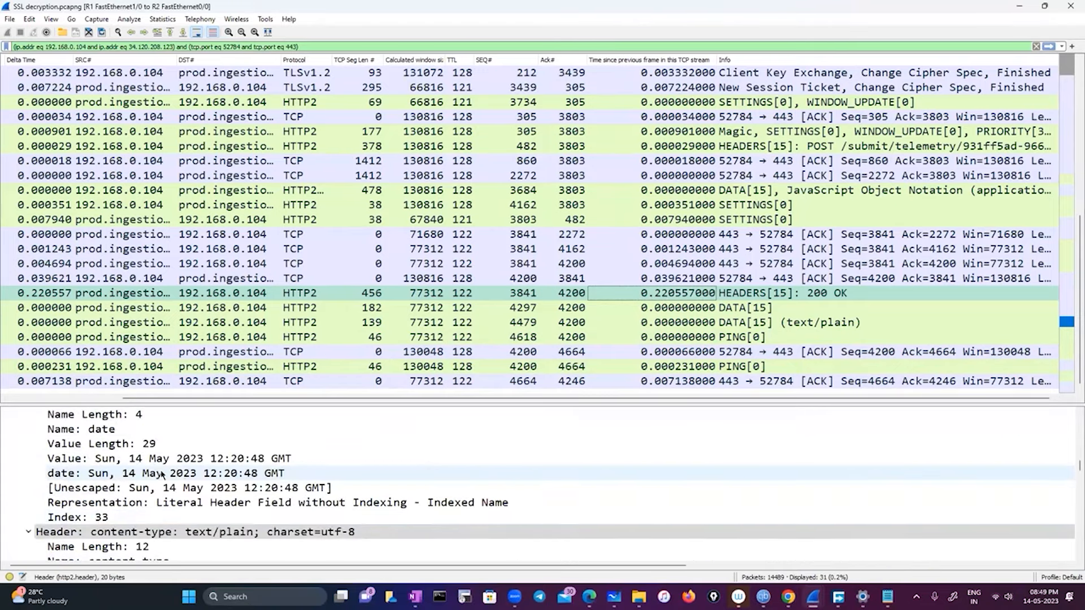
pyautogui.click(221, 460)
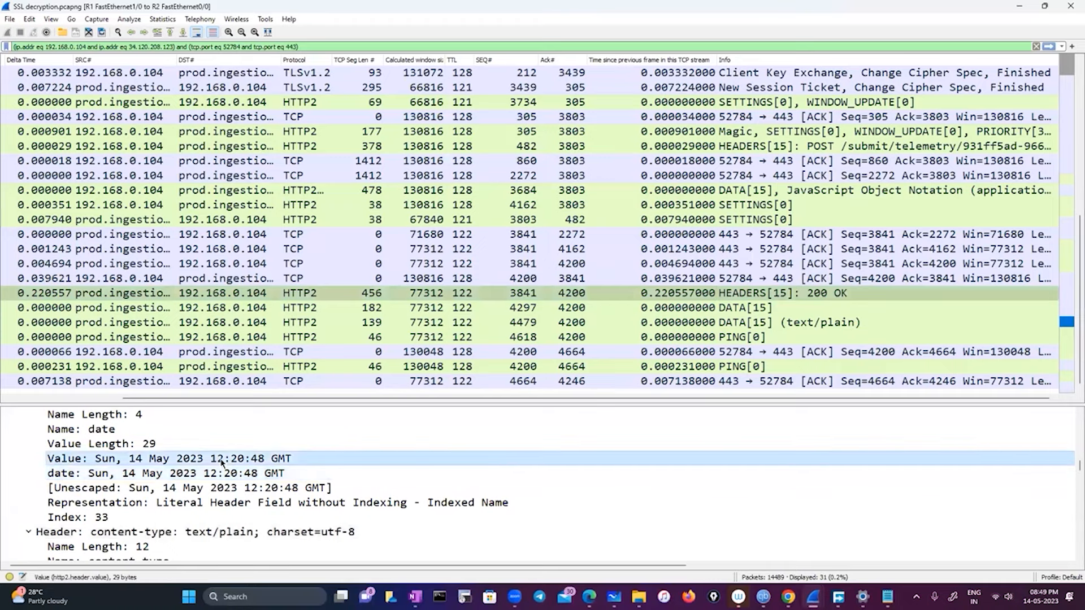
pyautogui.scroll(-2, 242, 523)
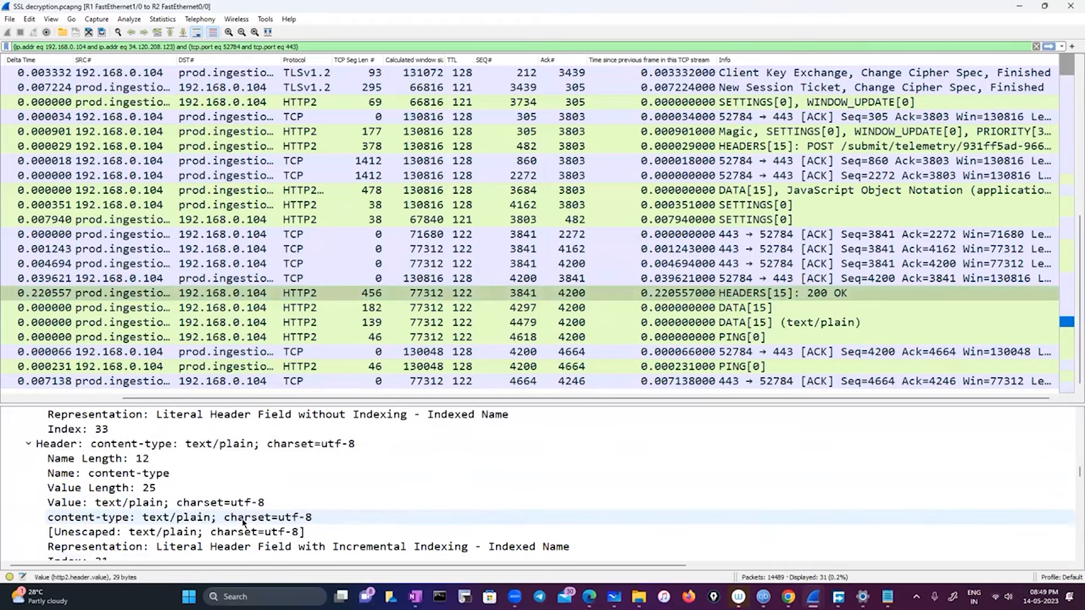
pyautogui.scroll(-10, 243, 521)
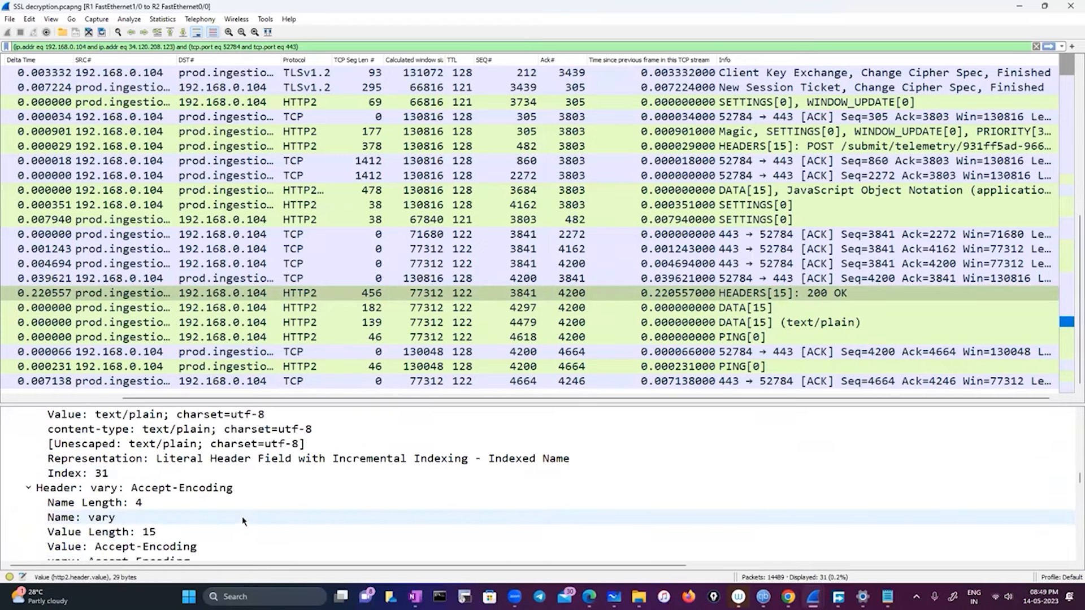
pyautogui.scroll(5, 243, 521)
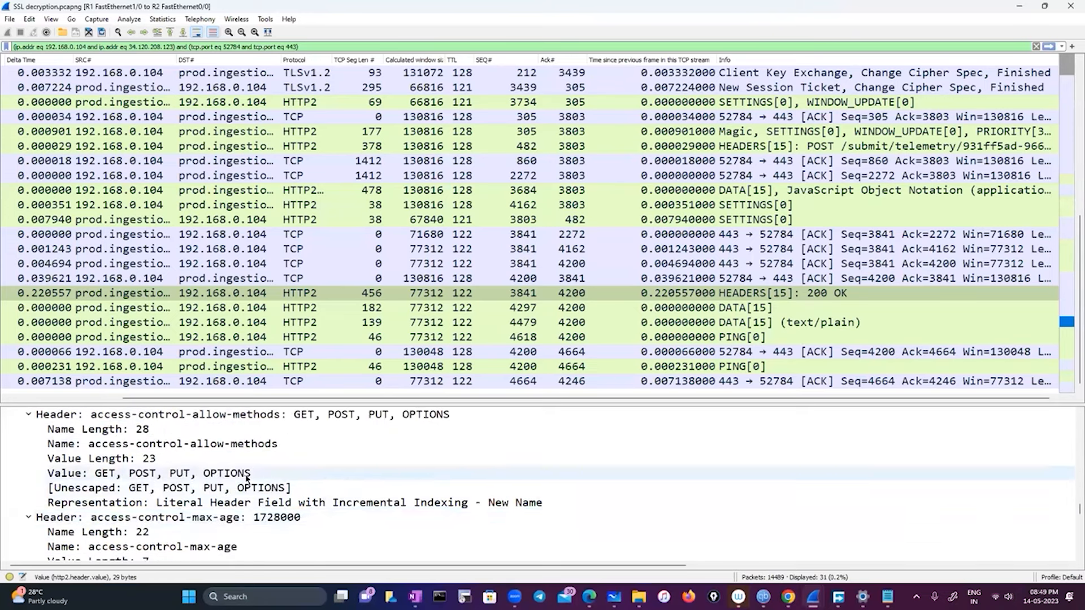
pyautogui.scroll(-10, 247, 479)
pyautogui.scroll(3, 257, 543)
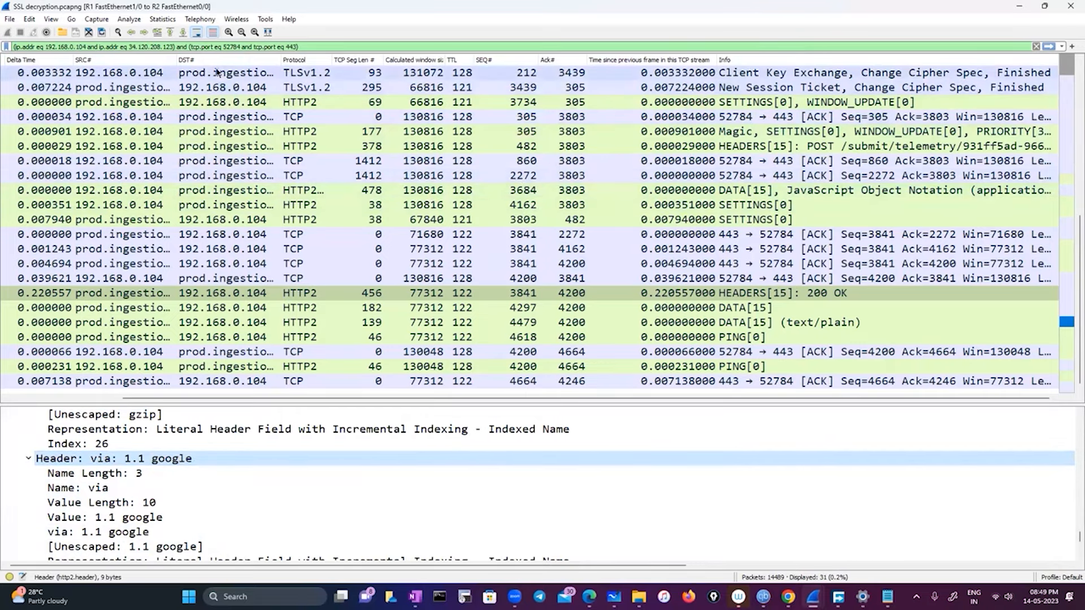
# - Widen the DST# column until the full destination host names fit, and return to the start of the packet list
pyautogui.moveTo(279, 60); pyautogui.dragTo(494, 73)
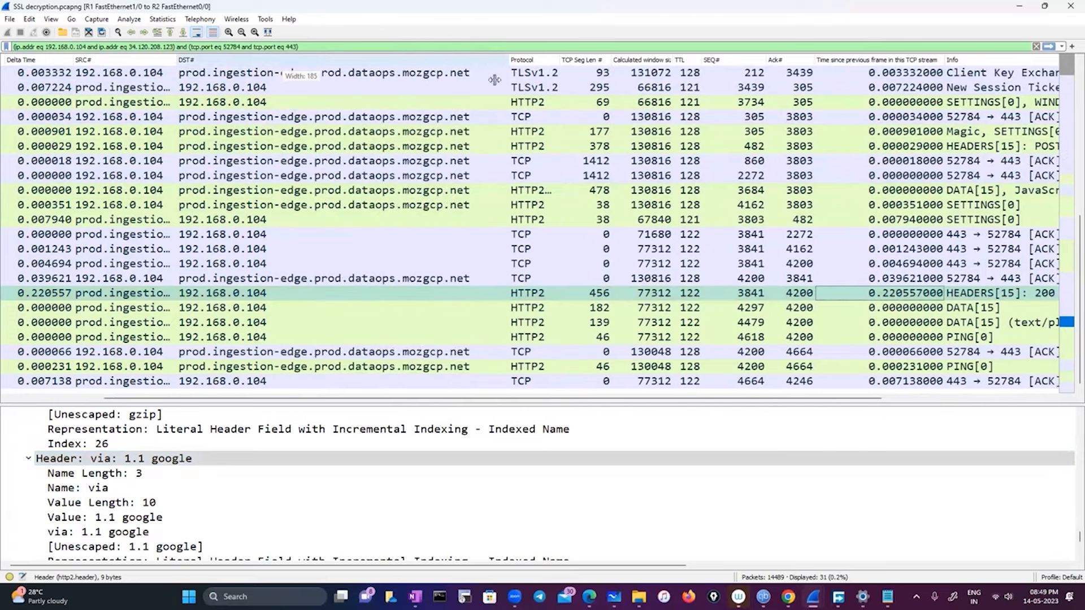
pyautogui.scroll(3, 241, 338)
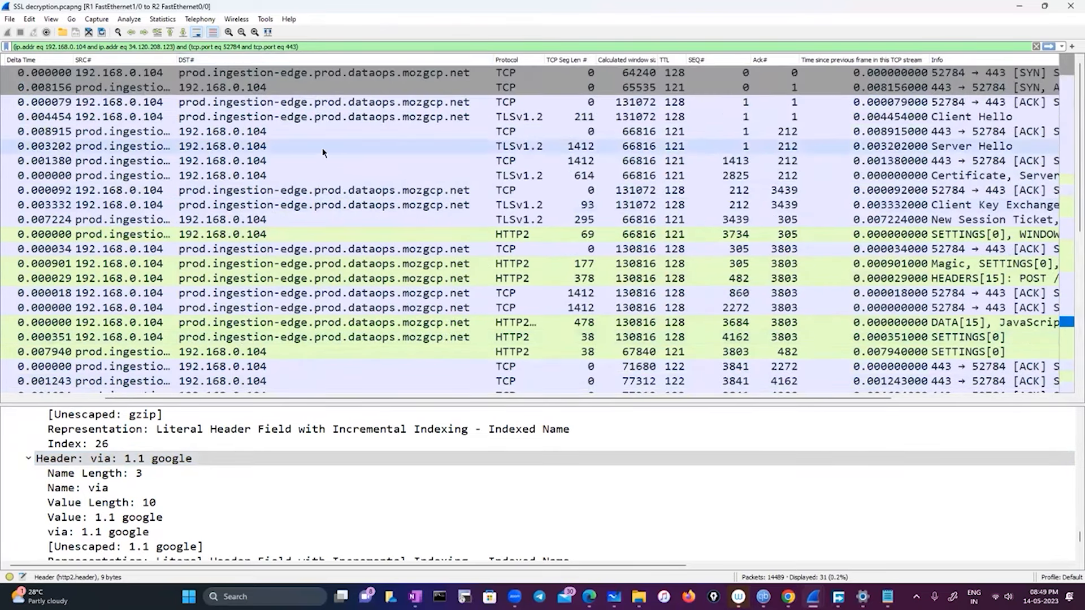
# - Review the Name Resolution preferences, including the custom DNS servers list, and accept the settings
pyautogui.click(29, 20)
pyautogui.click(199, 312)
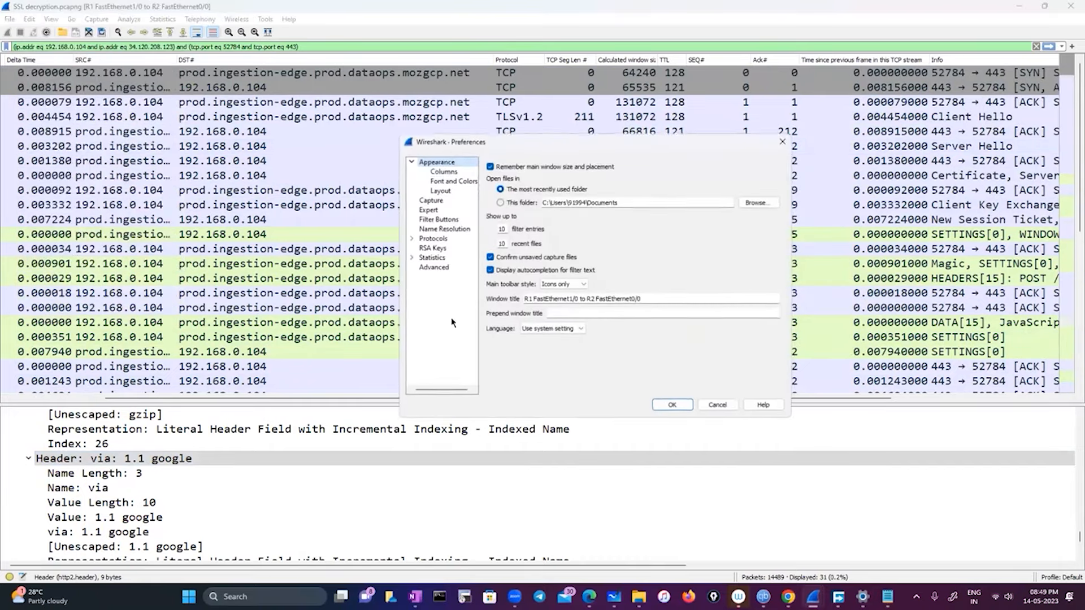
pyautogui.click(435, 231)
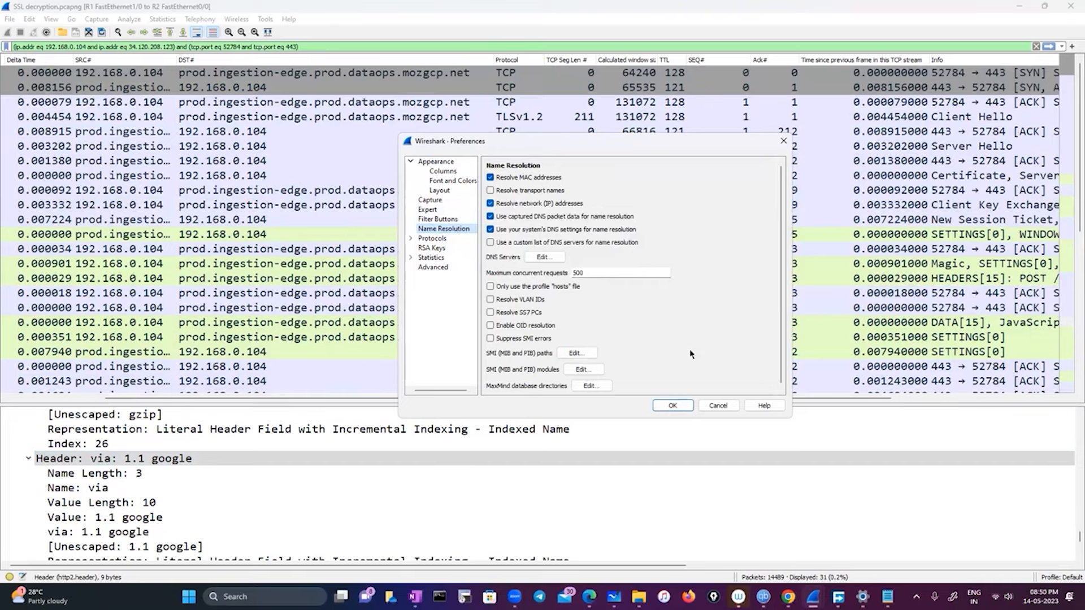
pyautogui.click(551, 260)
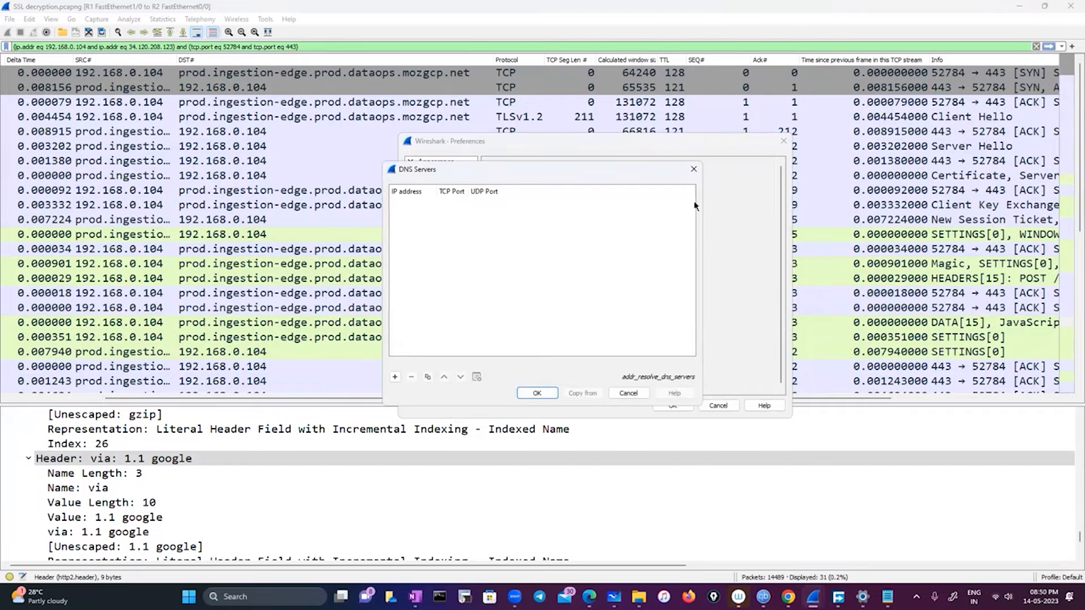
pyautogui.click(693, 170)
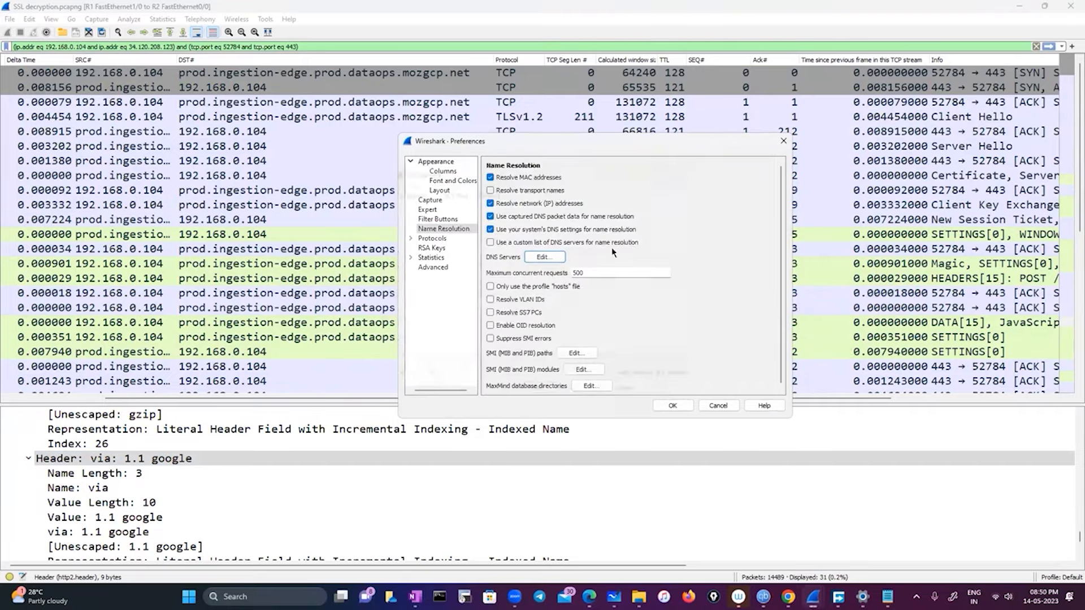
pyautogui.click(681, 405)
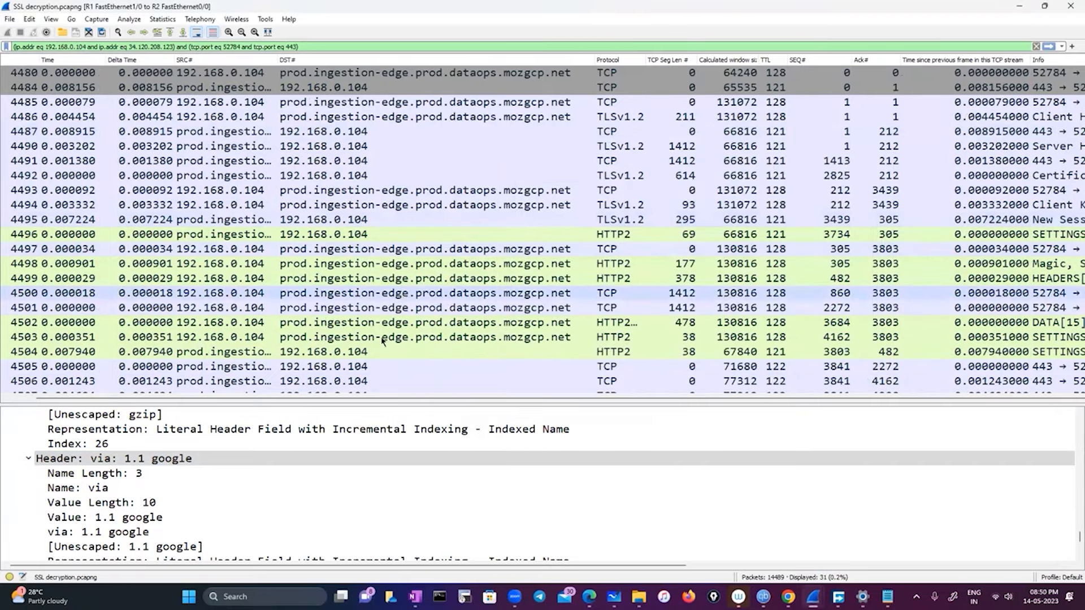
# - Select packet 4513, PING[0], and examine its TLS record and decrypted HTTP2 PING stream fields
pyautogui.scroll(-3, 382, 341)
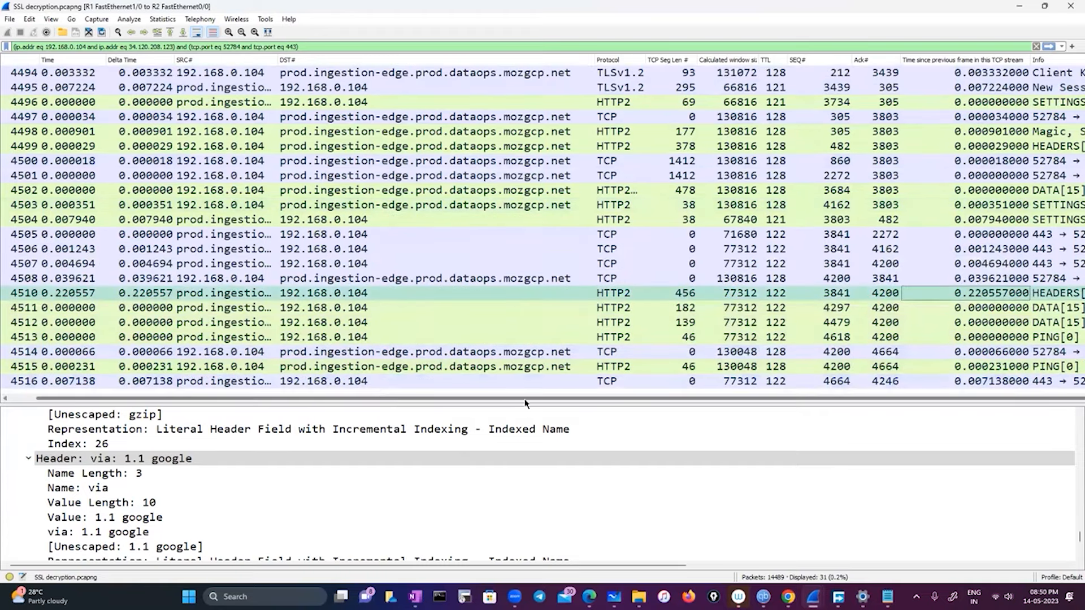
pyautogui.click(701, 350)
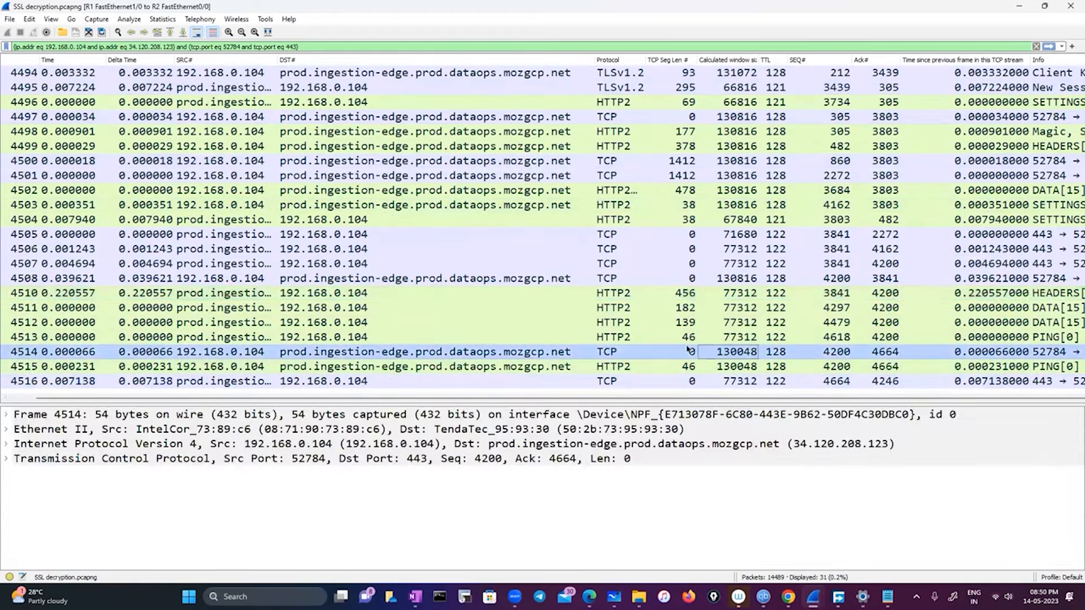
pyautogui.click(638, 339)
pyautogui.scroll(-3, 544, 533)
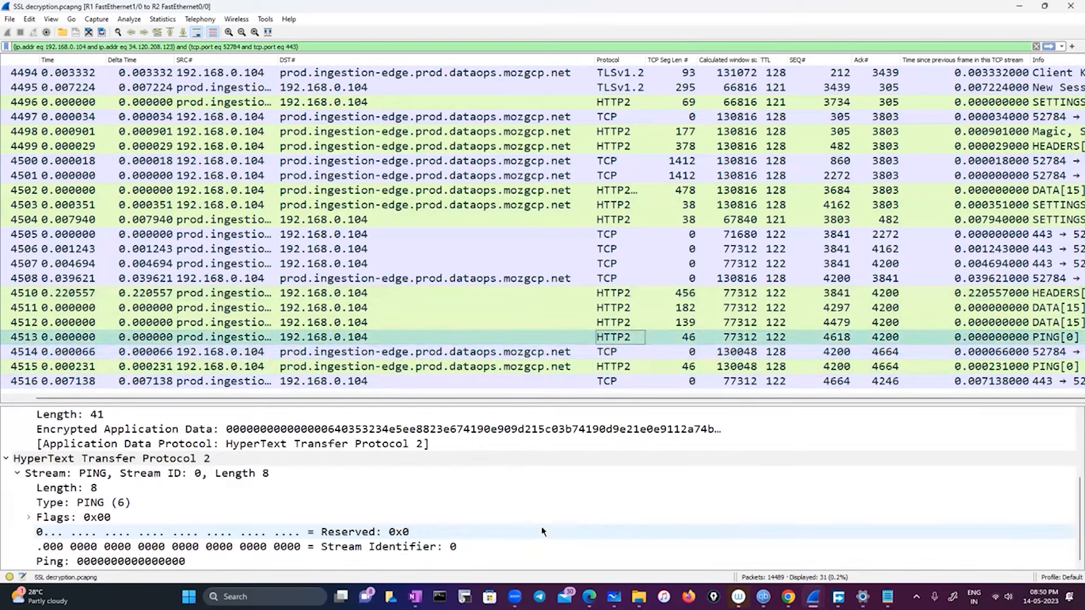
pyautogui.scroll(3, 539, 528)
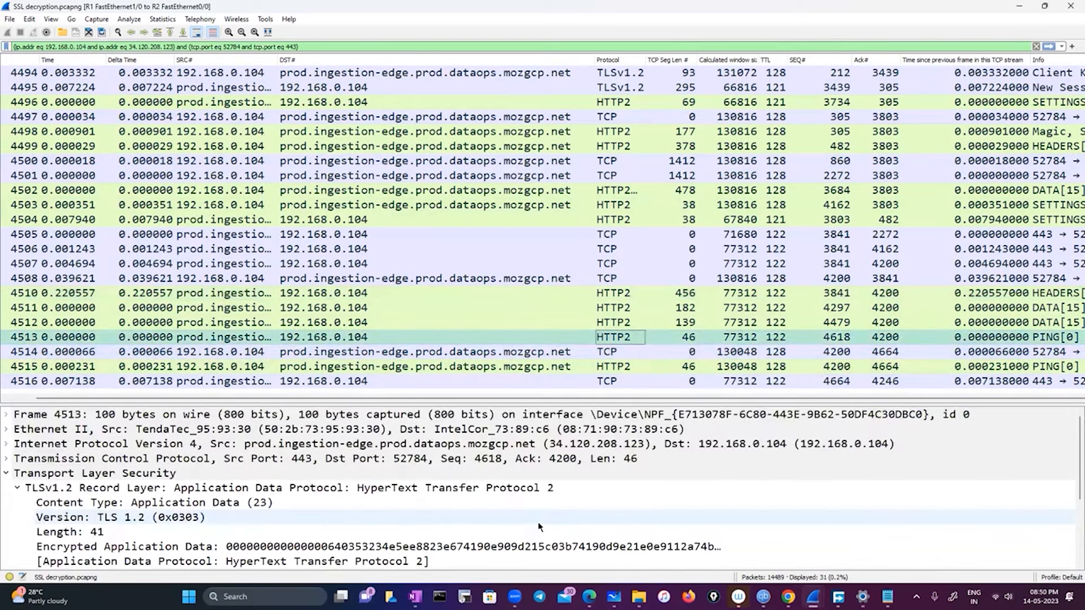
pyautogui.scroll(3, 351, 305)
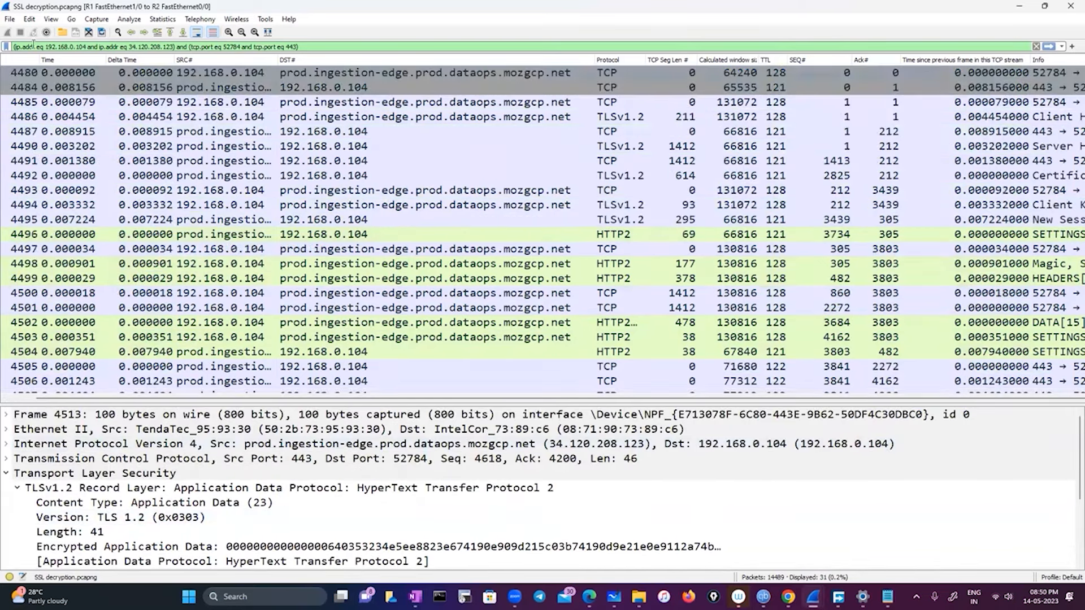
# - Clear the (Pre)-Master-Secret log filename in the TLS protocol preferences and apply the change
pyautogui.click(30, 19)
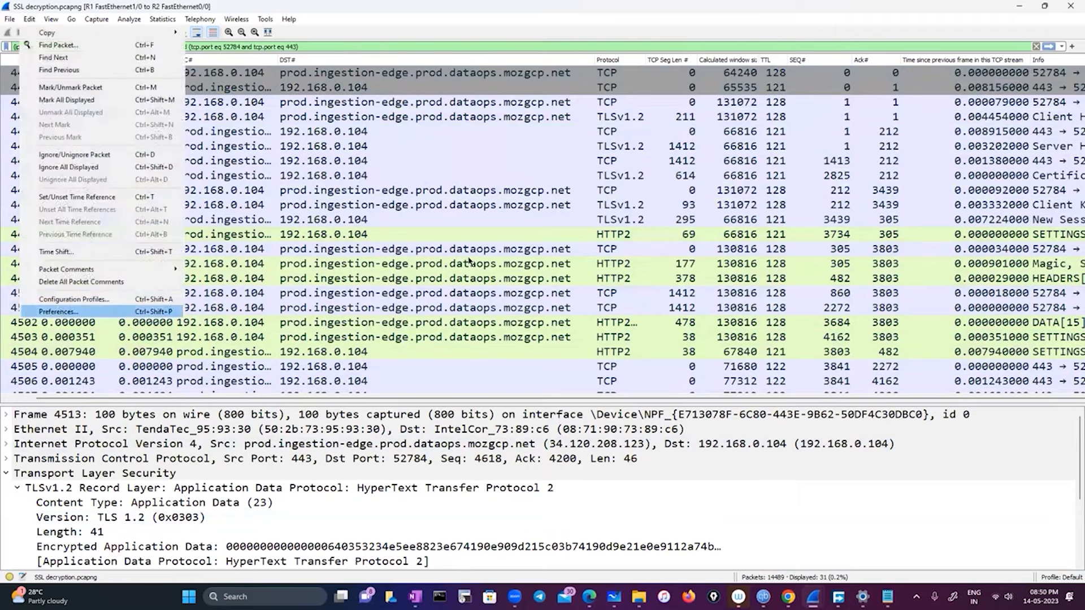
pyautogui.click(57, 310)
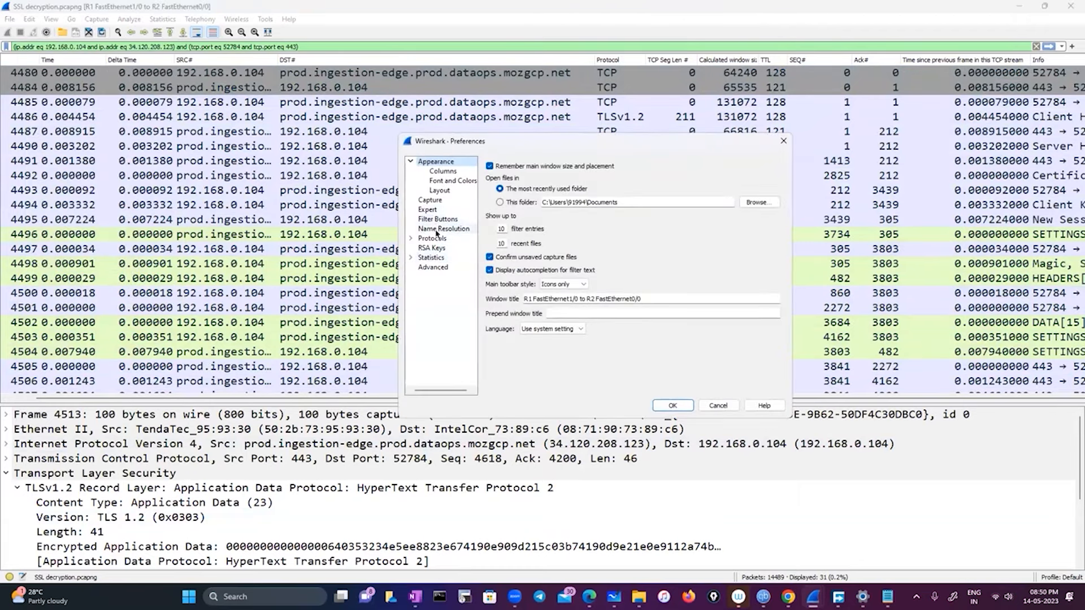
pyautogui.click(411, 238)
pyautogui.click(434, 267)
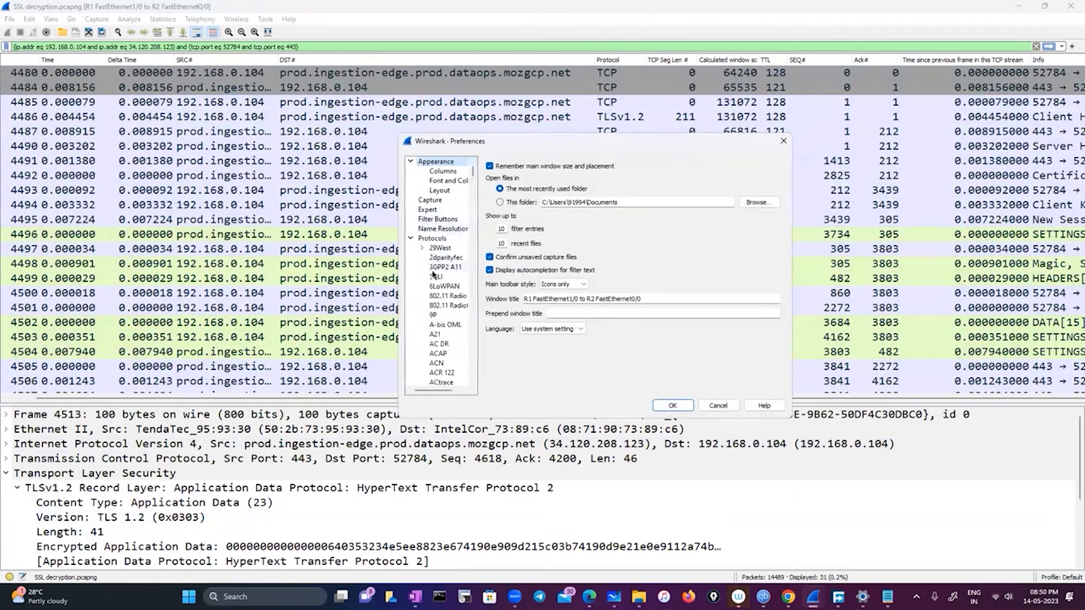
pyautogui.write('tls')
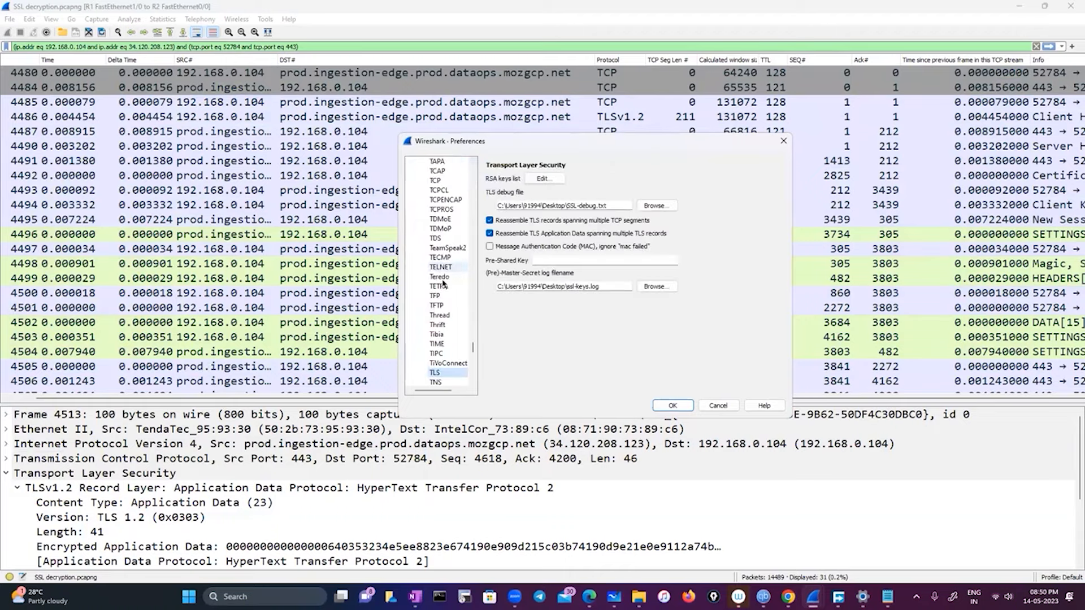
pyautogui.moveTo(622, 289); pyautogui.dragTo(497, 286)
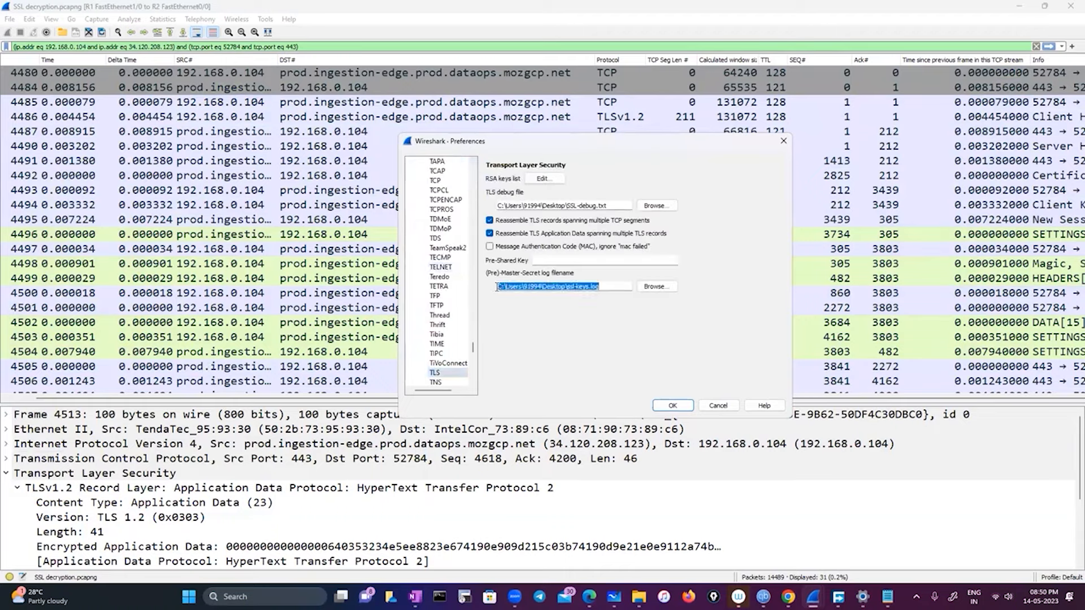
pyautogui.press('BackSpace')
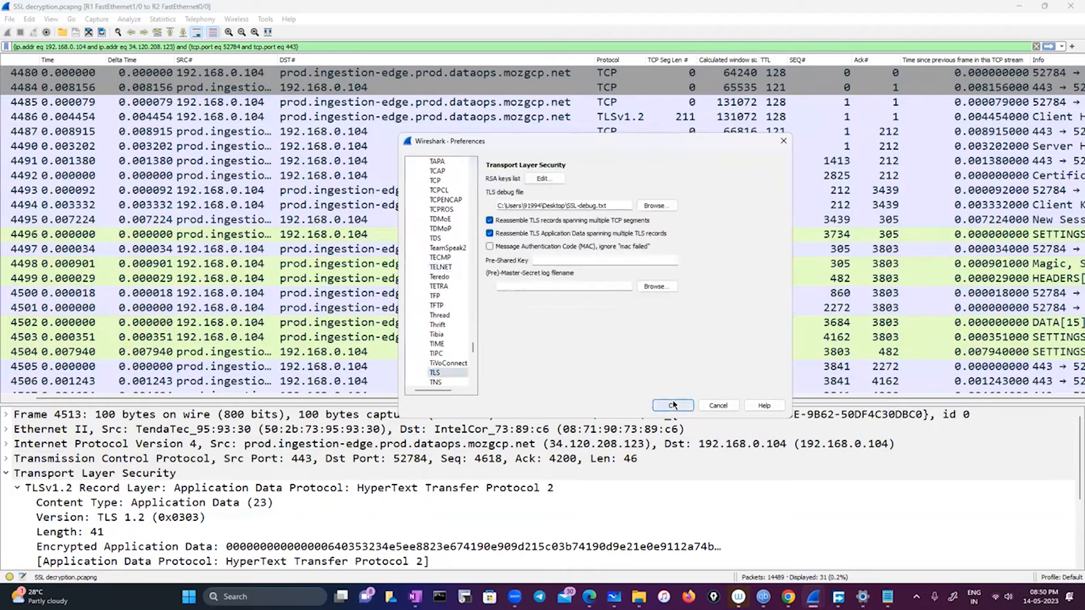
pyautogui.press('Return')
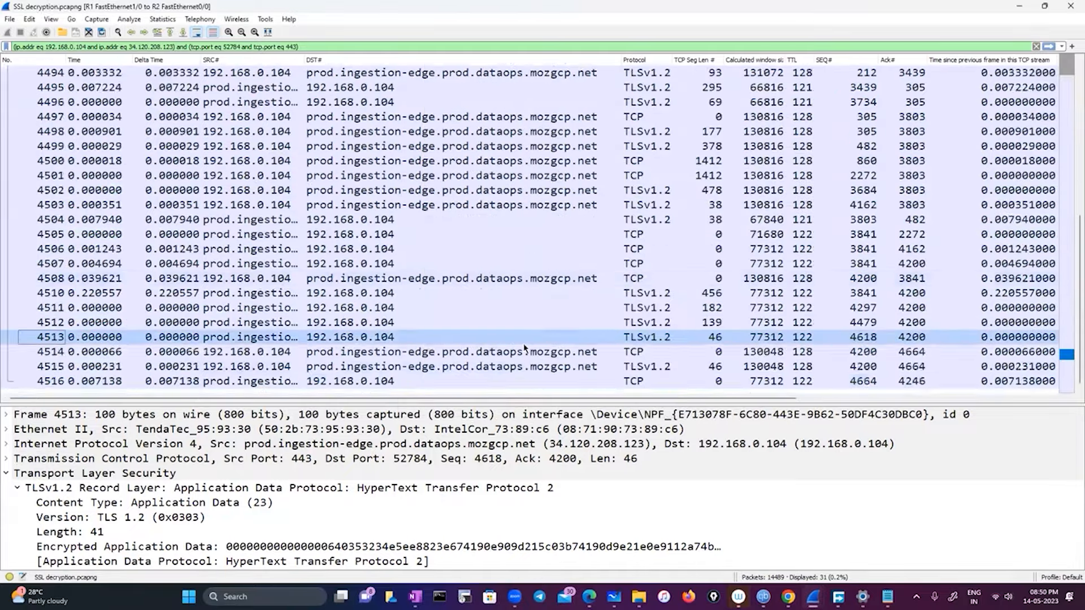
# - Select packet 4502, examine its TLS record, and review the Protocol and Info columns of the packet list
pyautogui.scroll(3, 524, 348)
pyautogui.scroll(-3, 524, 349)
pyautogui.scroll(3, 524, 349)
pyautogui.scroll(-3, 524, 348)
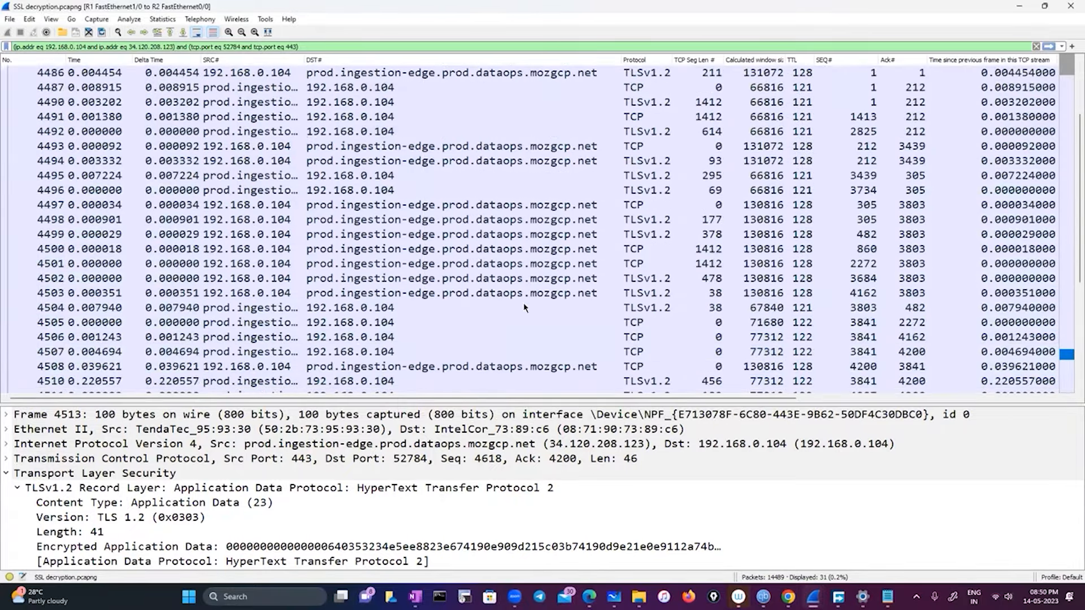
pyautogui.click(532, 190)
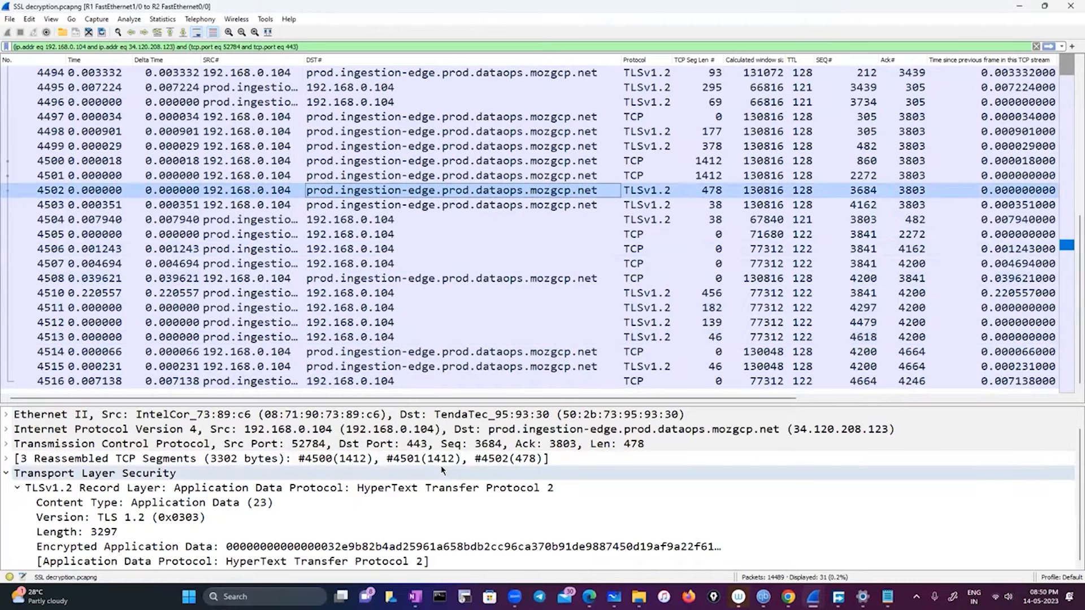
pyautogui.scroll(3, 473, 219)
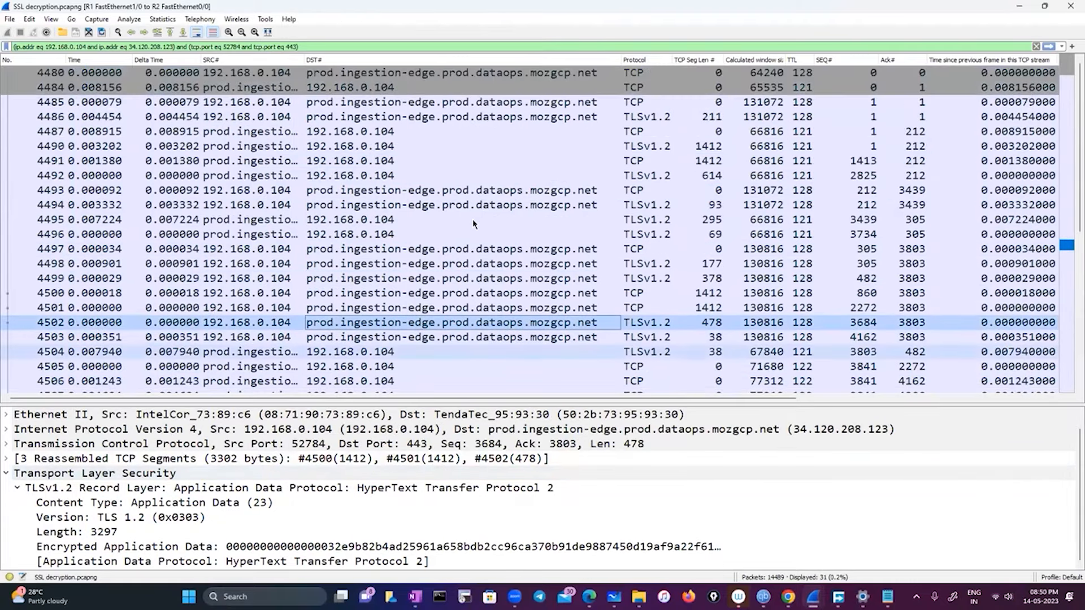
pyautogui.hscroll(4, 472, 400)
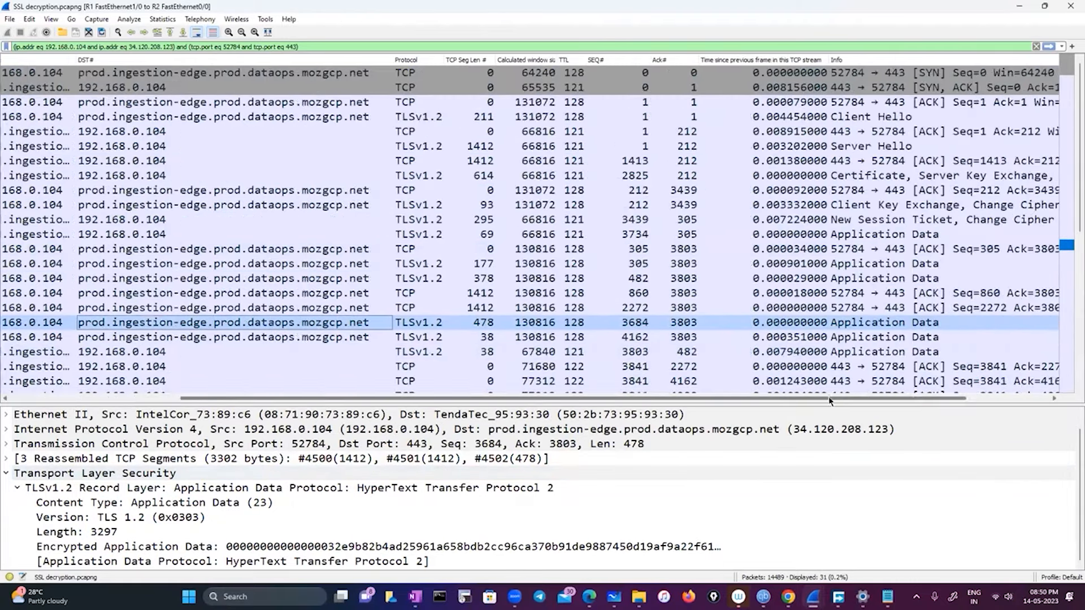
# - Select packet 4496, highlight its Encrypted Application Data field, and look over the stream's other Application Data packets
pyautogui.click(610, 234)
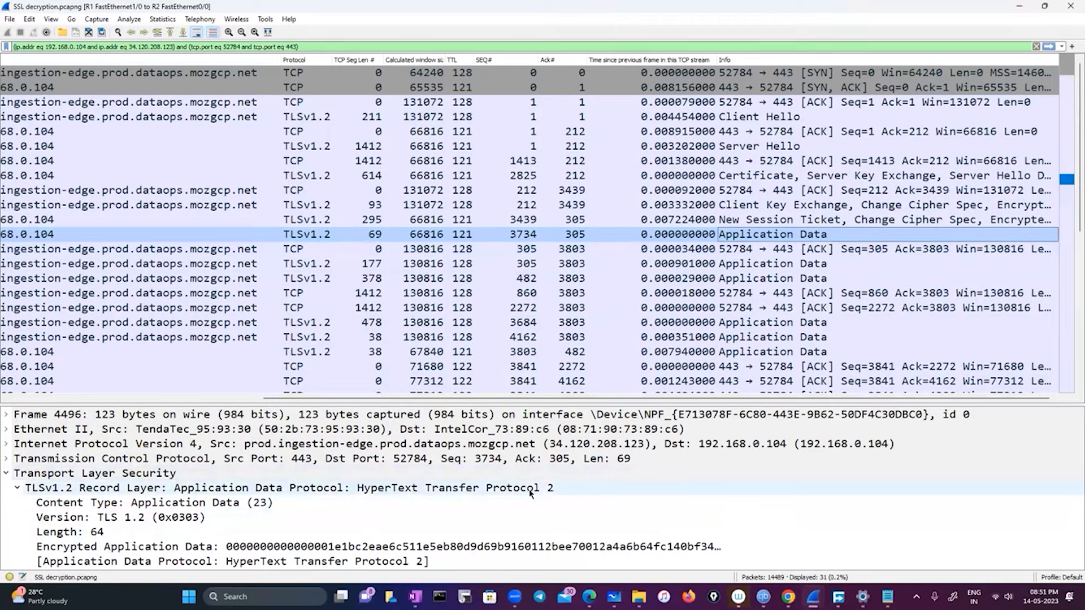
pyautogui.click(140, 546)
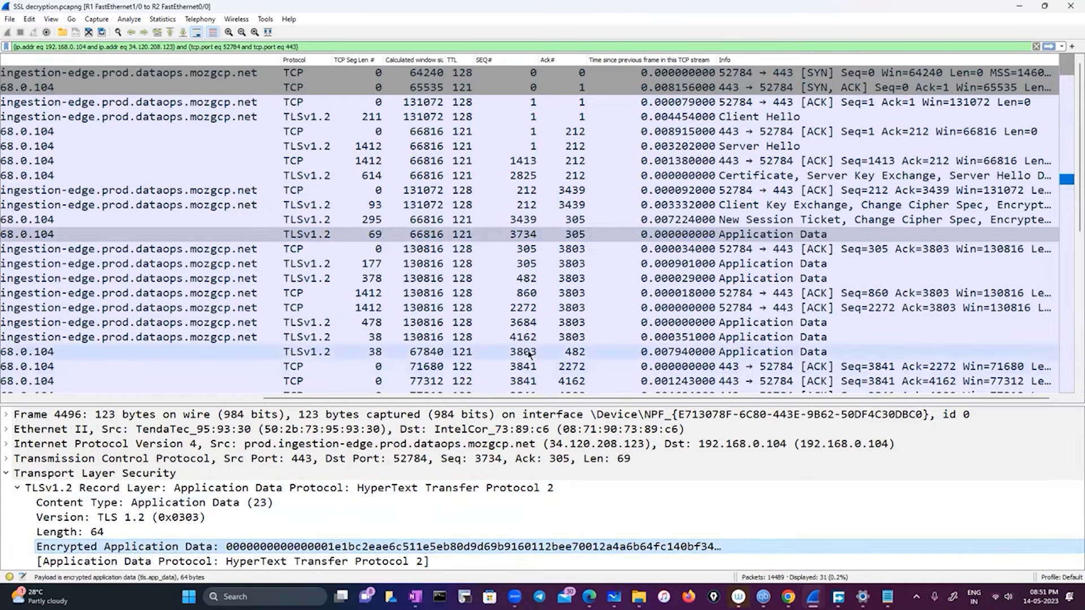
pyautogui.scroll(-3, 531, 338)
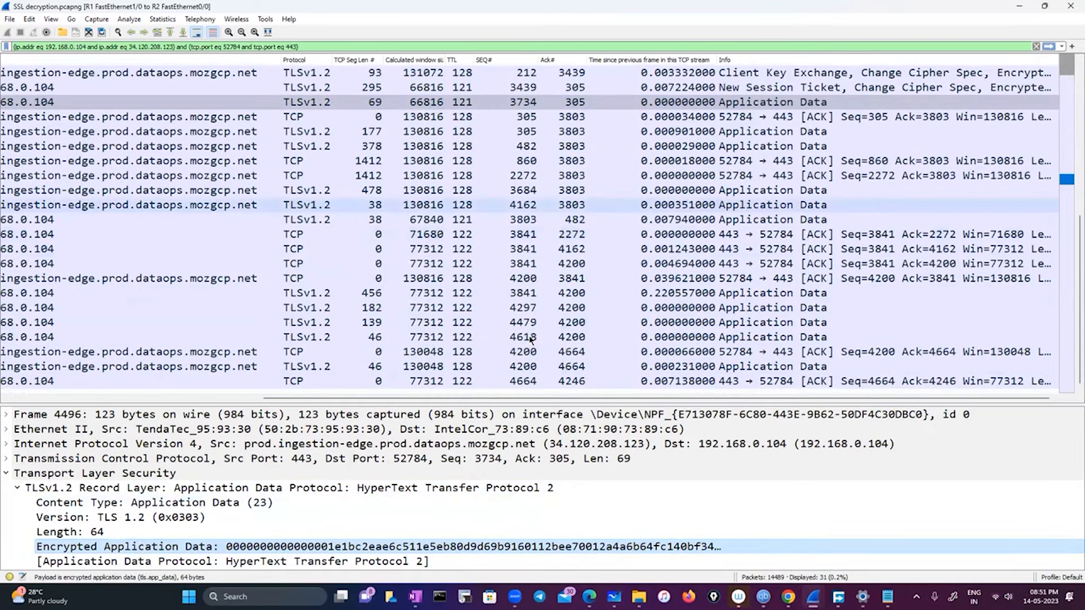
pyautogui.scroll(3, 531, 338)
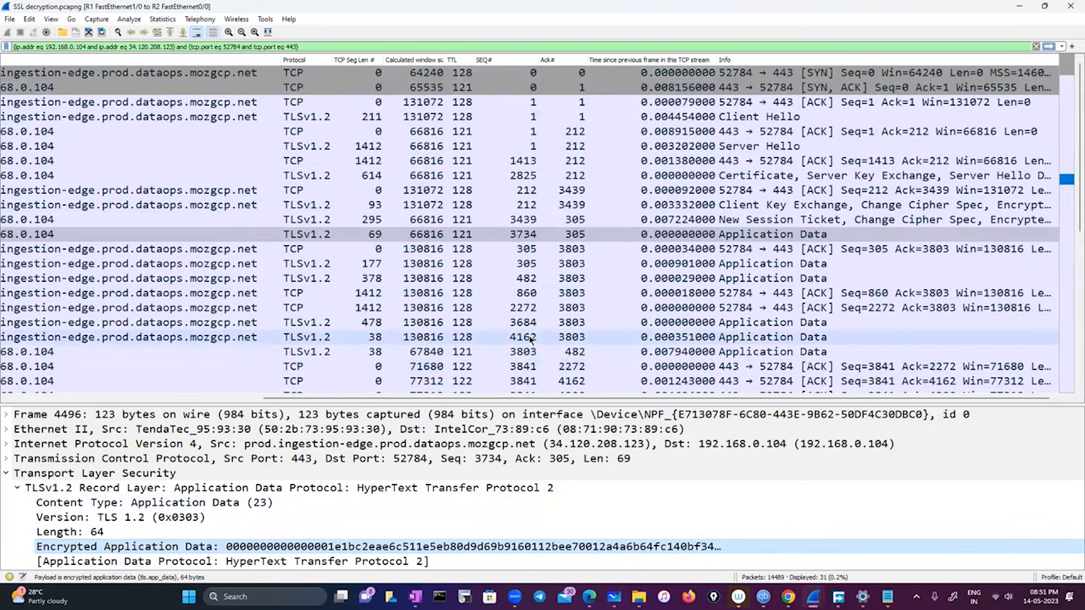
# - Select packet 4492 and examine its Certificate, Server Key Exchange and Server Hello Done handshake records
pyautogui.click(749, 175)
pyautogui.scroll(-10, 348, 519)
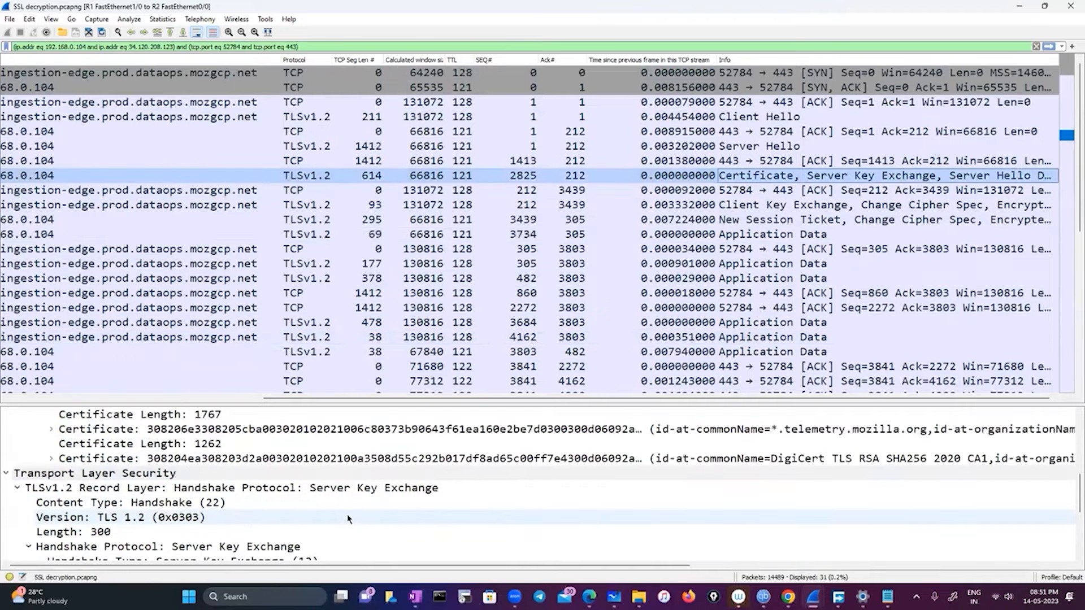
pyautogui.scroll(10, 348, 519)
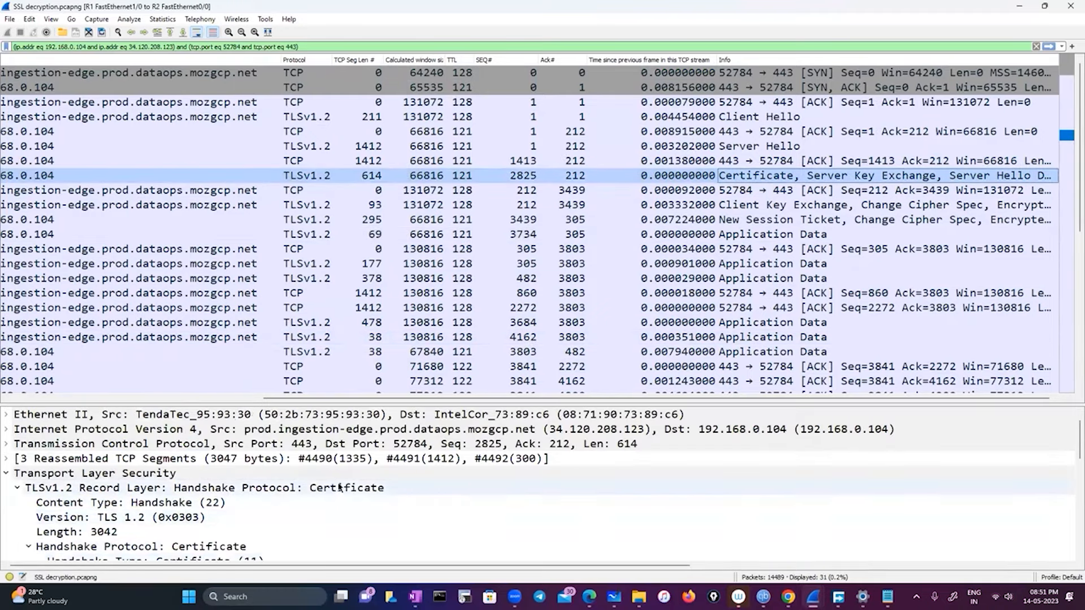
pyautogui.scroll(-3, 336, 518)
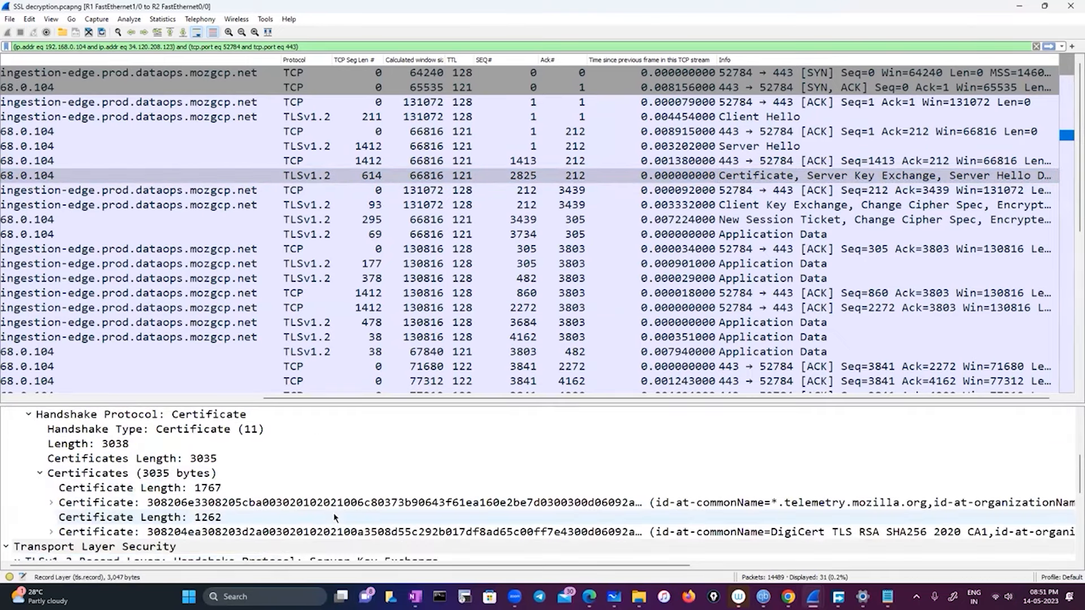
pyautogui.scroll(-5, 335, 517)
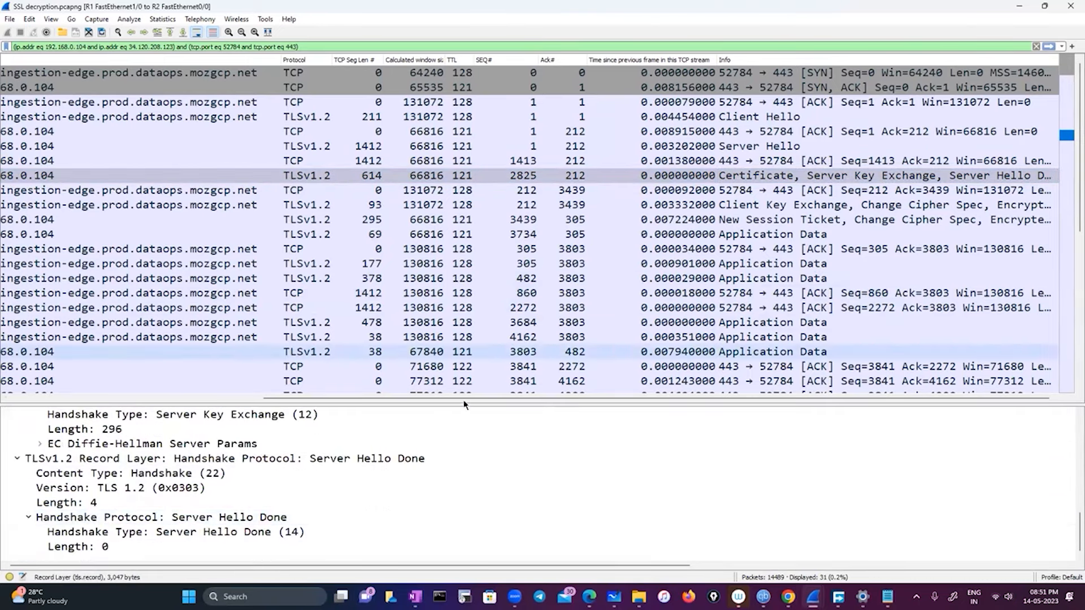
pyautogui.hscroll(-3, 148, 365)
pyautogui.hscroll(-7, 148, 364)
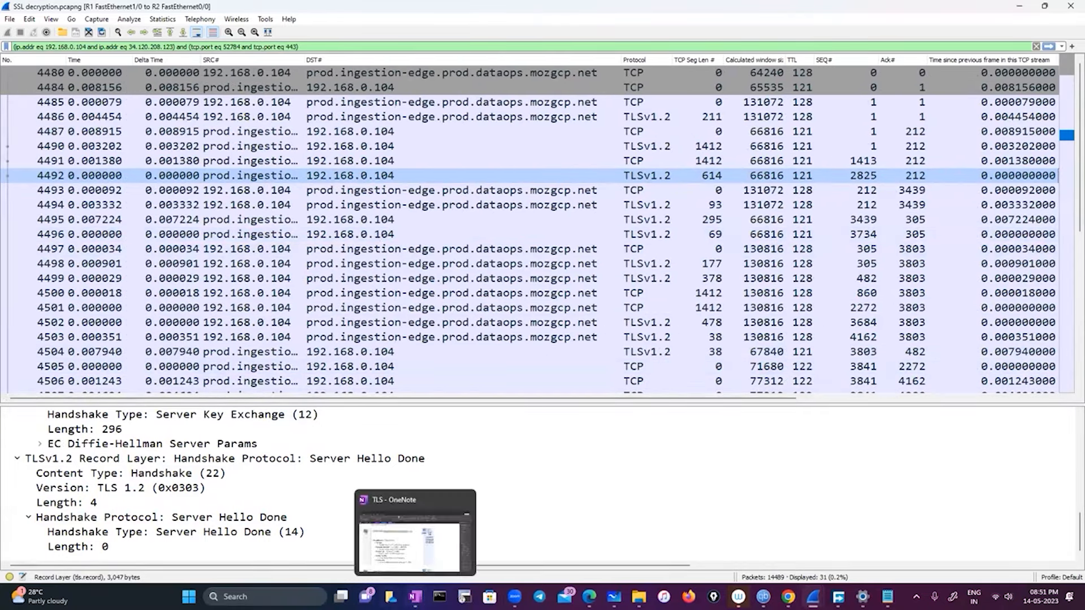
# - Switch to OneNote, review the Client Hello and Server Hello notes, and open the Filtering TLS Handshake Failures page at the Bad Certificate alert
pyautogui.click(415, 597)
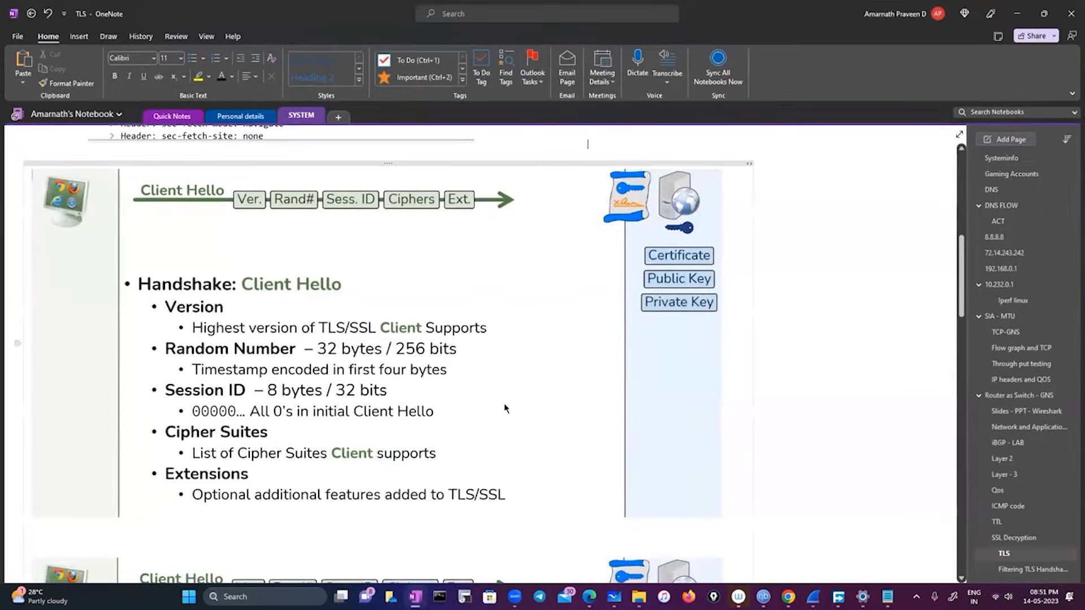
pyautogui.scroll(-6, 504, 408)
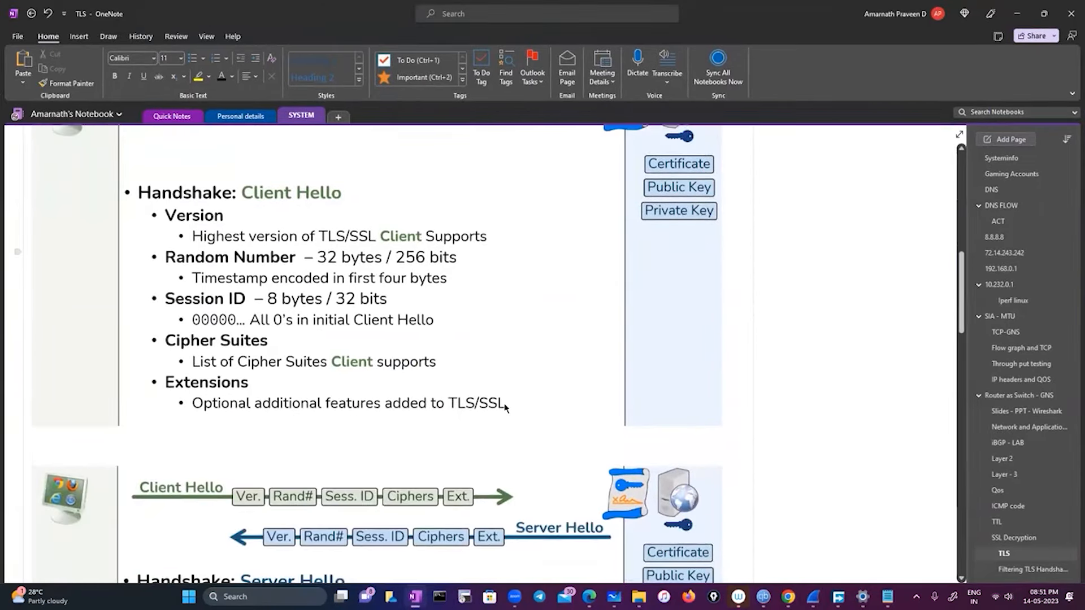
pyautogui.scroll(-2, 504, 408)
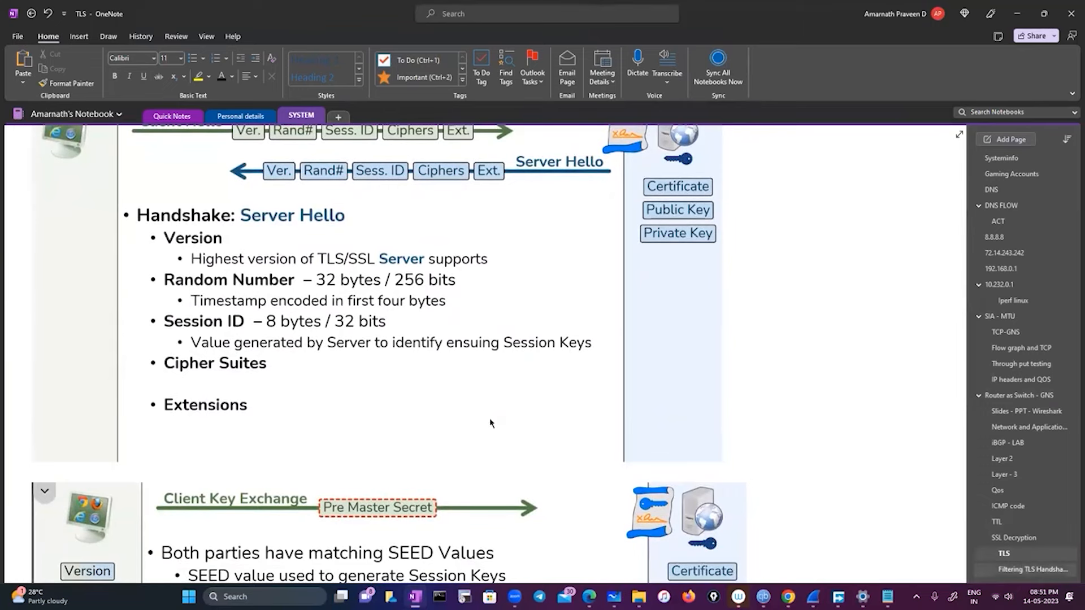
pyautogui.click(1026, 569)
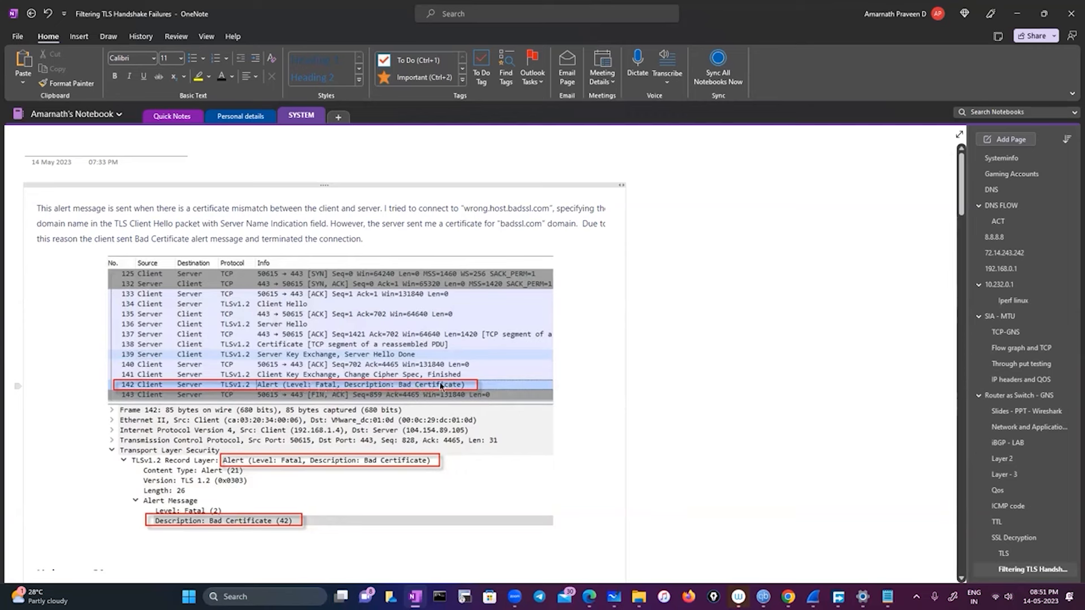
pyautogui.scroll(-3, 304, 473)
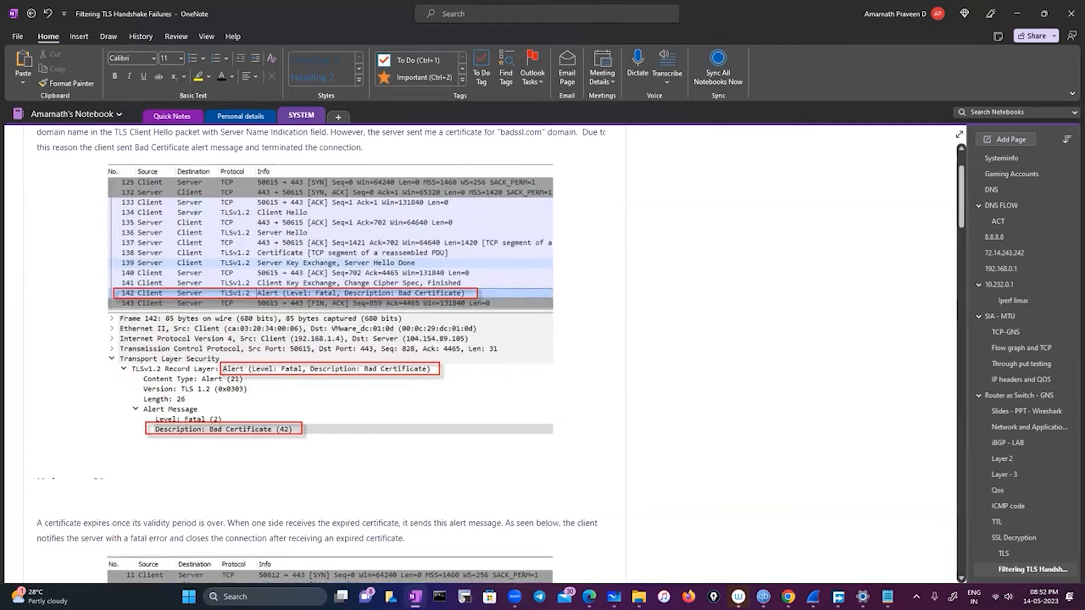
# - Switch back to the Wireshark capture, reduce its maximized window, and place it beside the Bad Certificate notes
pyautogui.click(813, 596)
pyautogui.click(878, 546)
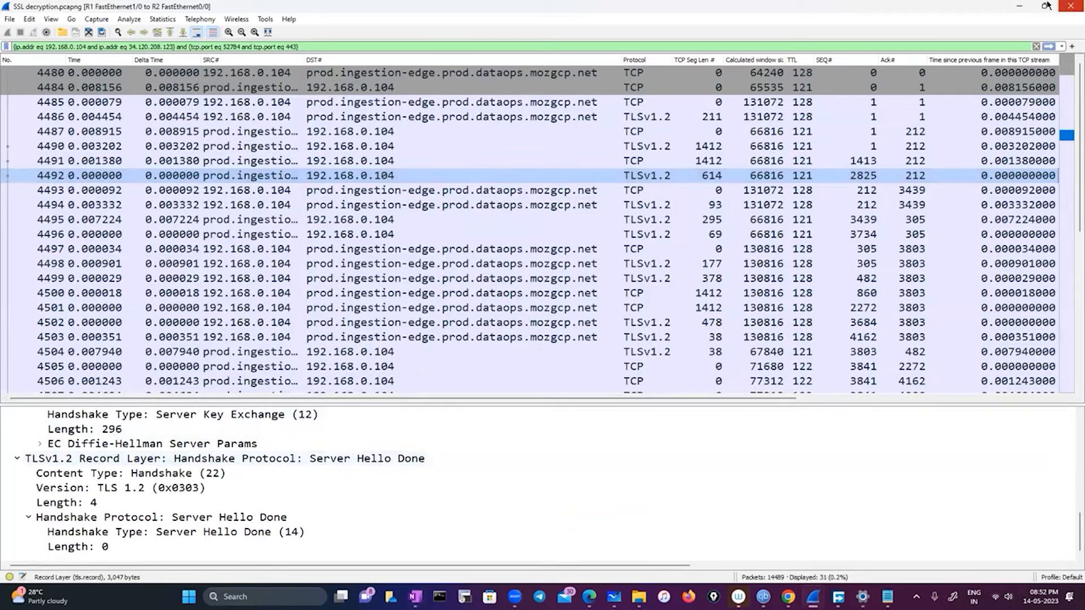
pyautogui.press('super+Down')
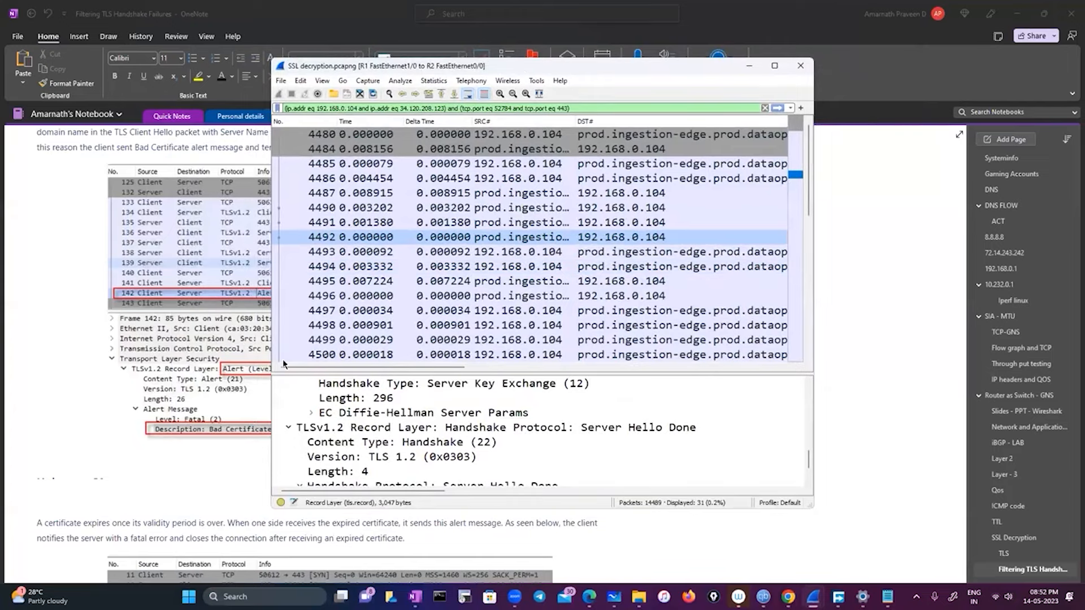
pyautogui.moveTo(542, 65); pyautogui.dragTo(747, 64)
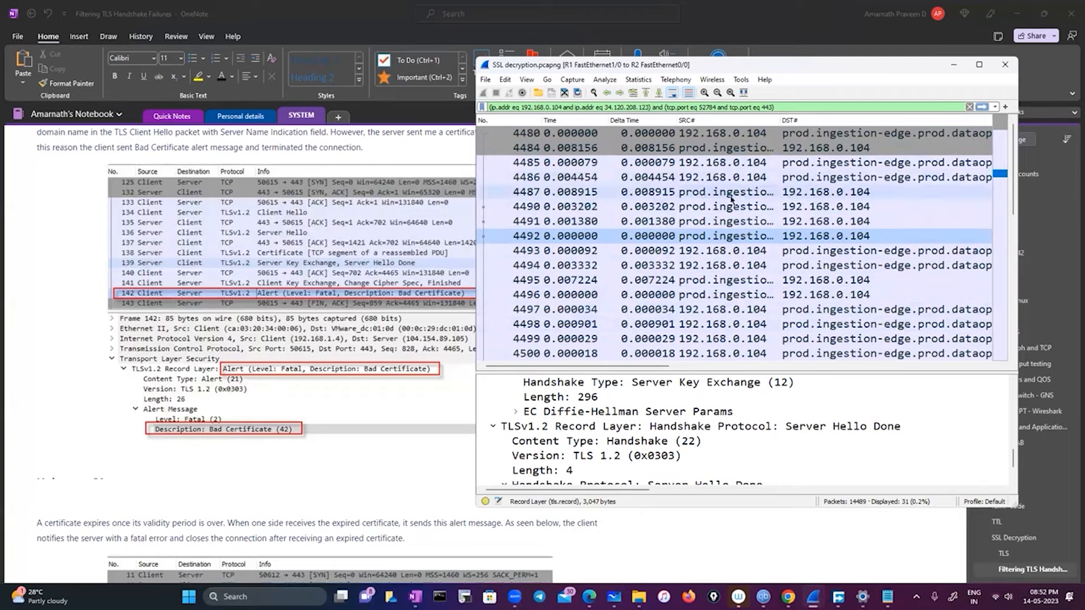
# - Select packet 4487 and look through the filtered packets up to packet 4516
pyautogui.click(828, 193)
pyautogui.click(706, 197)
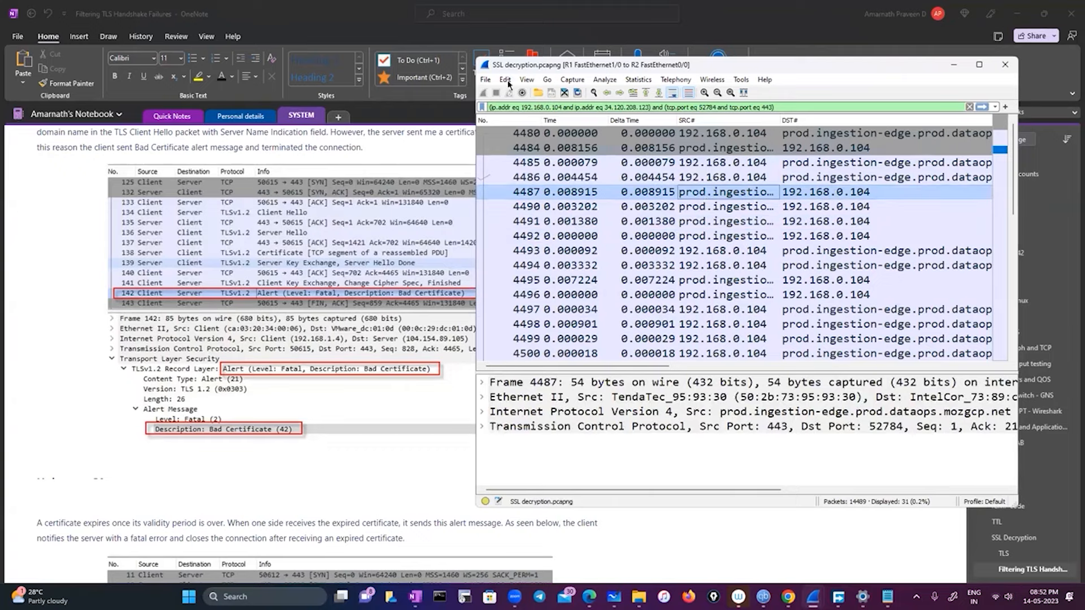
pyautogui.scroll(-5, 670, 300)
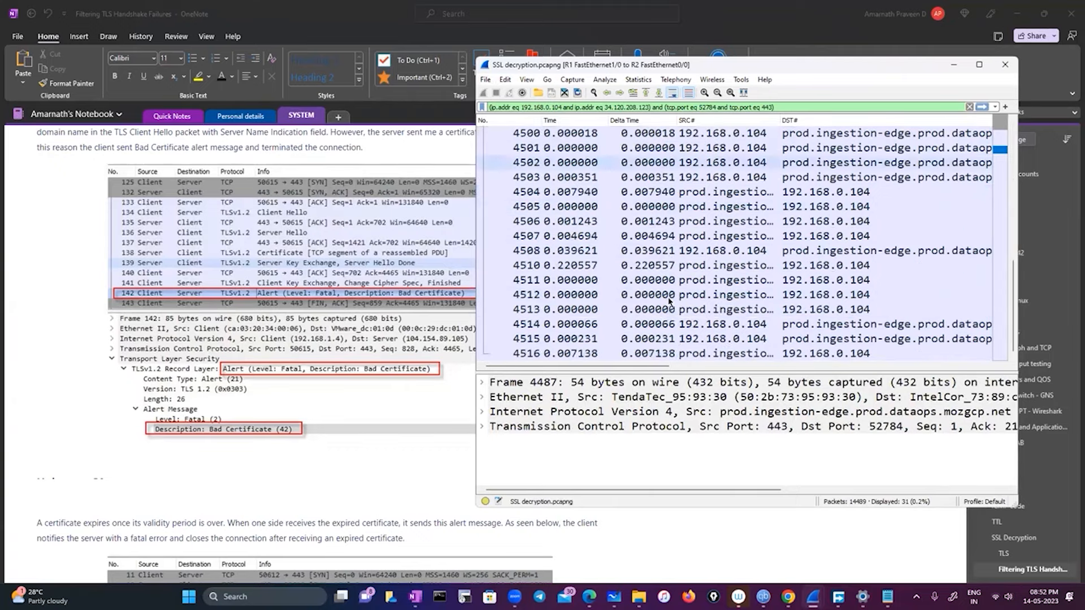
# - Bring the Certificate Expired alert example into view in the notes and move the Wireshark window aside to uncover it
pyautogui.scroll(-5, 361, 438)
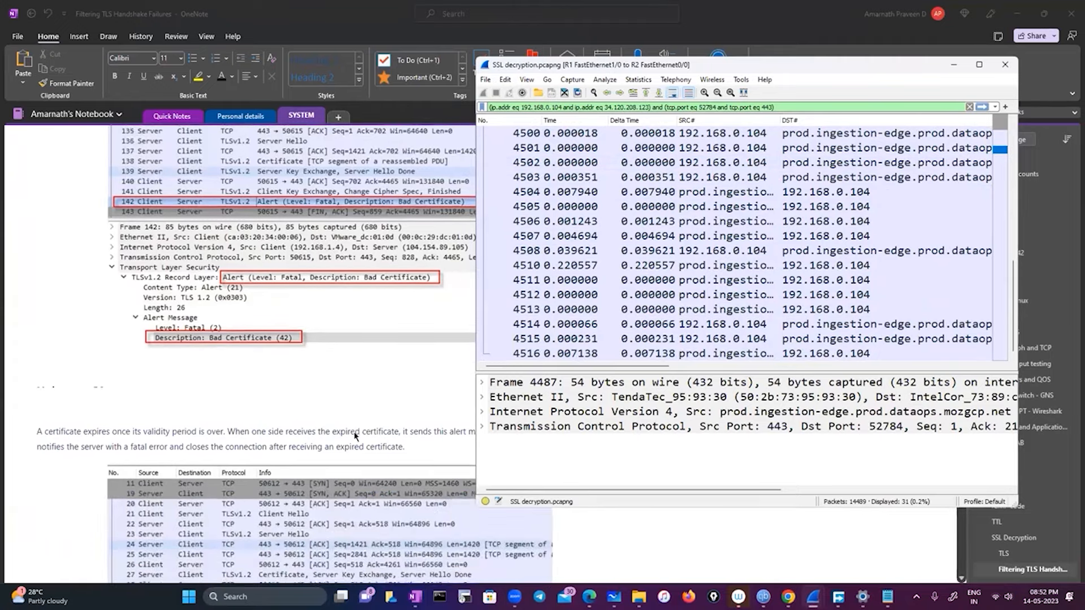
pyautogui.scroll(-2, 355, 435)
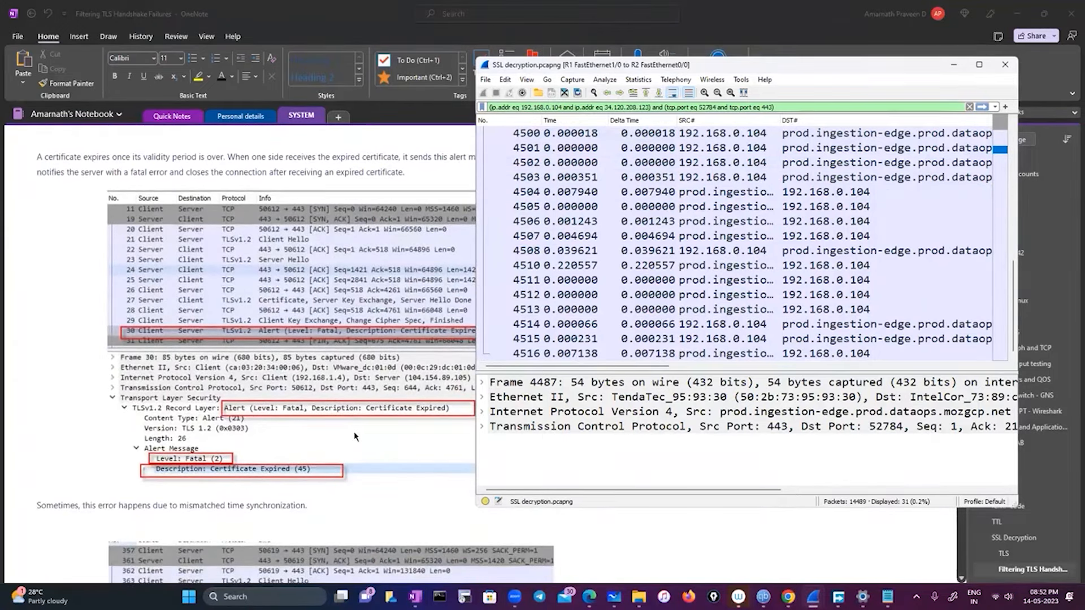
pyautogui.moveTo(666, 71); pyautogui.dragTo(770, 68)
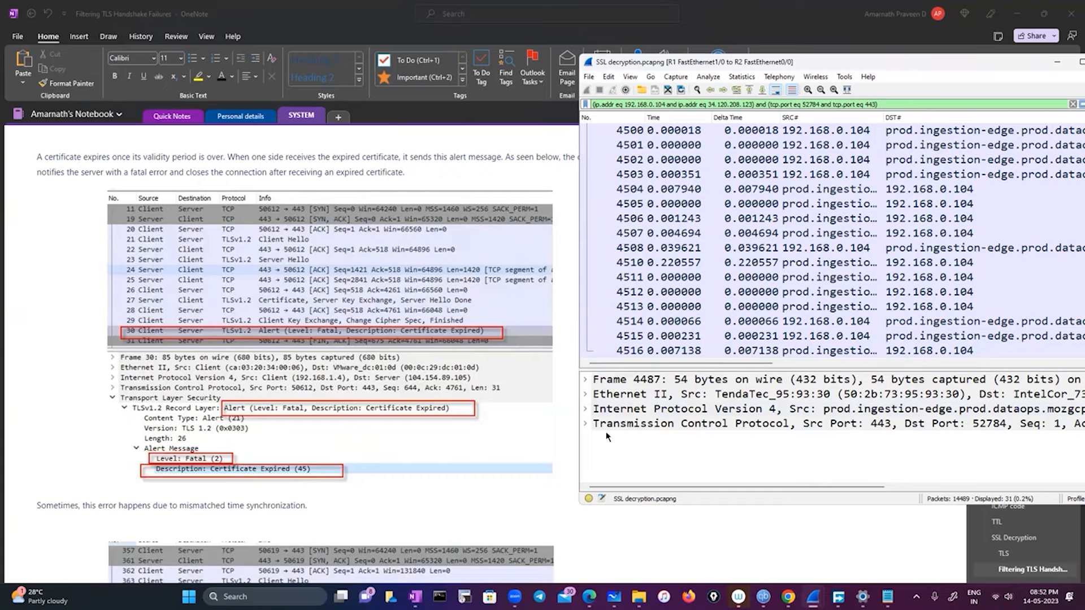
# - Expand packet 4487's Transmission Control Protocol details and review the fields down to the SEQ/ACK analysis
pyautogui.click(586, 423)
pyautogui.scroll(-6, 623, 452)
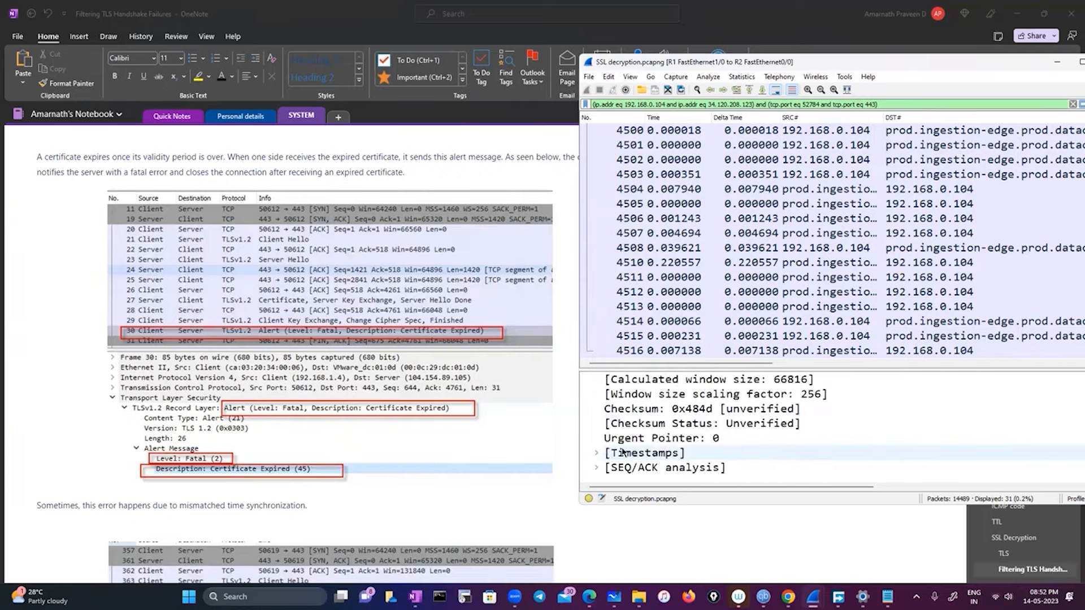
# - Select the Client Hello packet in the filtered TCP stream and examine its TLS record and handshake version details
pyautogui.scroll(3, 623, 452)
pyautogui.scroll(-3, 623, 452)
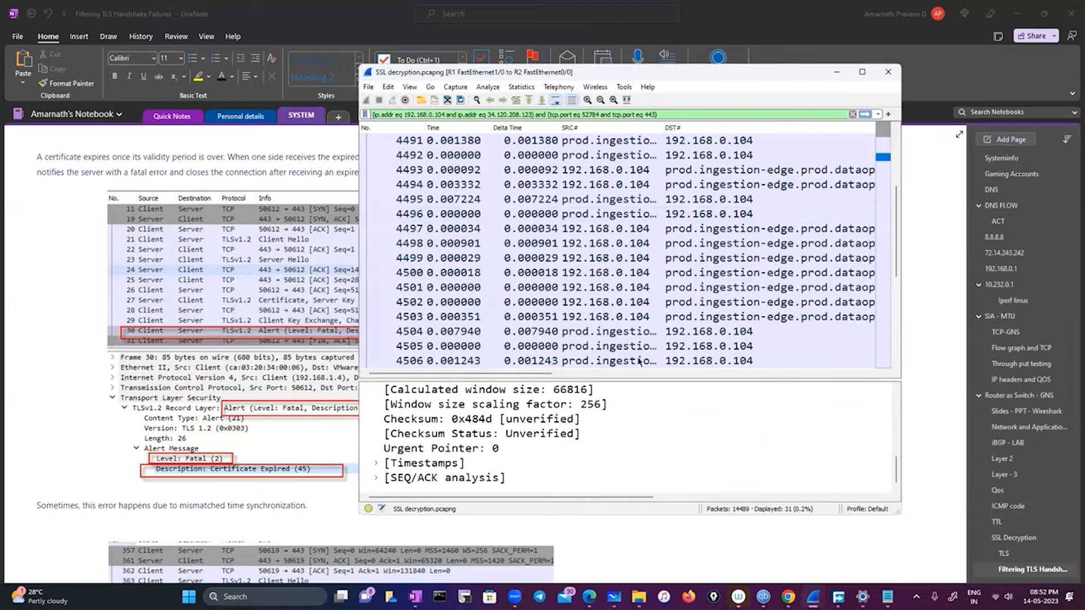
pyautogui.moveTo(519, 374); pyautogui.dragTo(815, 370)
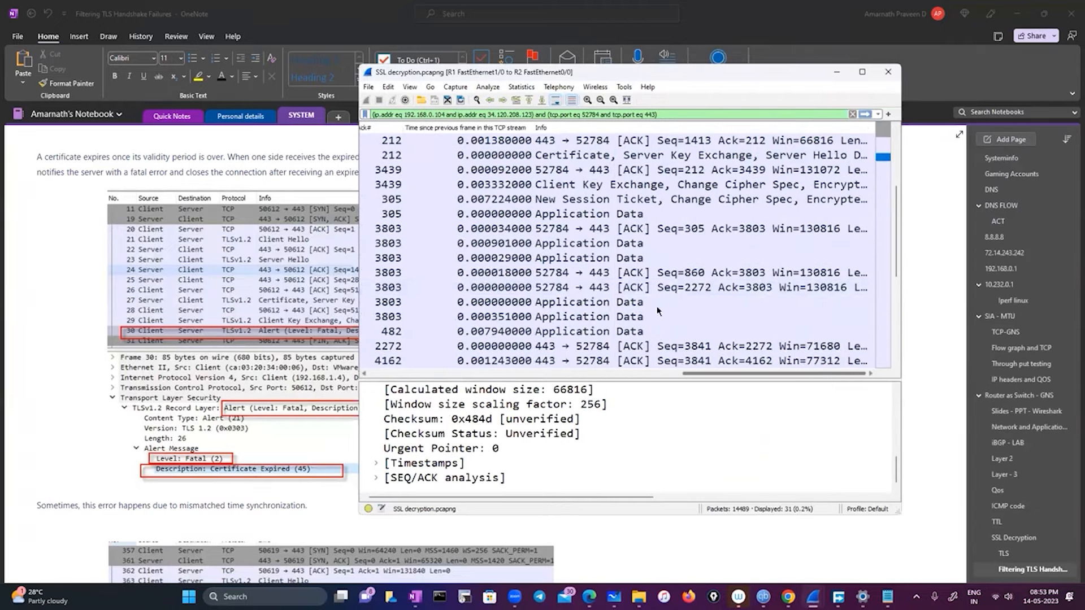
pyautogui.scroll(2, 565, 285)
pyautogui.click(531, 184)
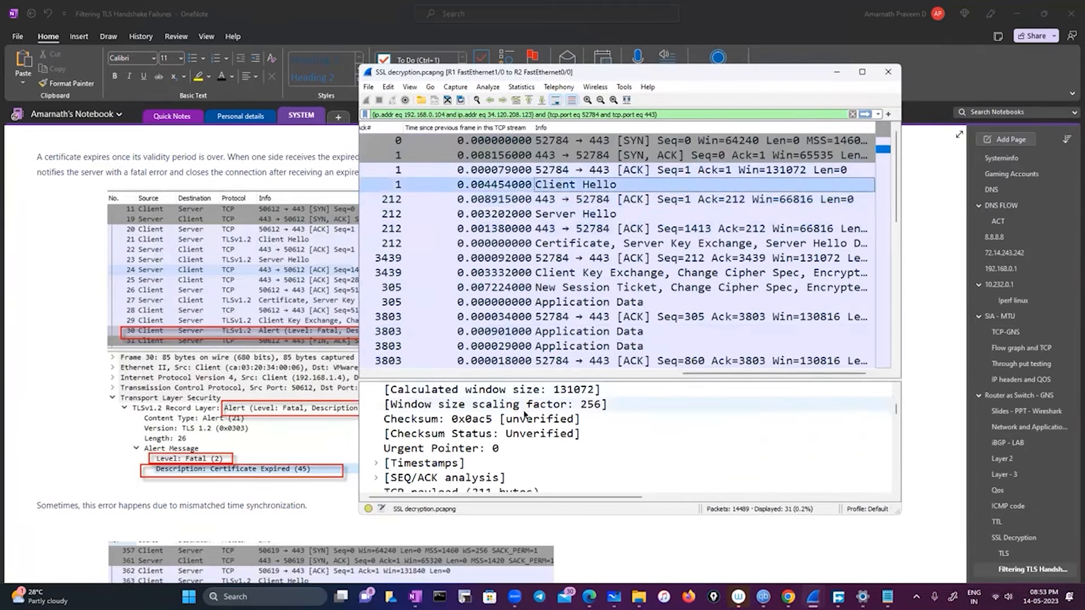
pyautogui.scroll(-8, 524, 418)
pyautogui.scroll(4, 525, 446)
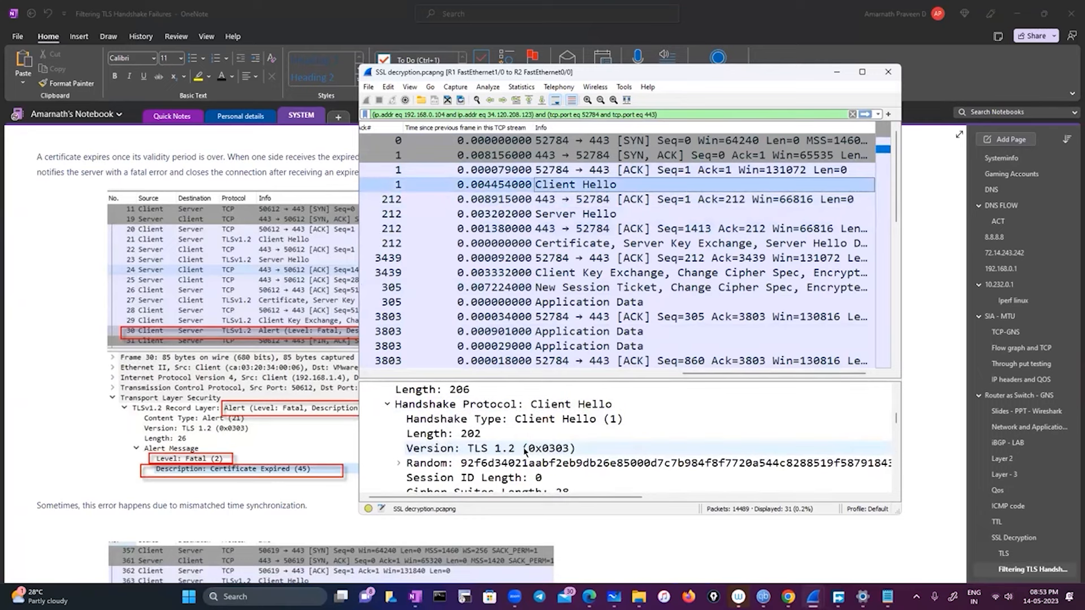
pyautogui.scroll(1, 526, 450)
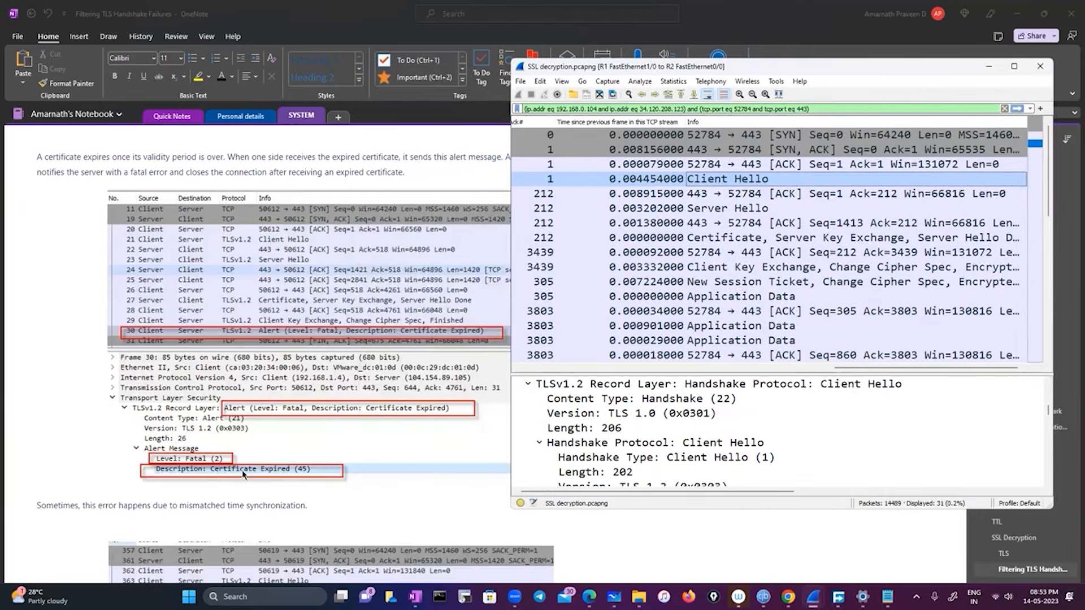
# - Switch to the OneNote page and read the Unknown CA fatal alert example below the Certificate Expired one
pyautogui.scroll(-5, 243, 473)
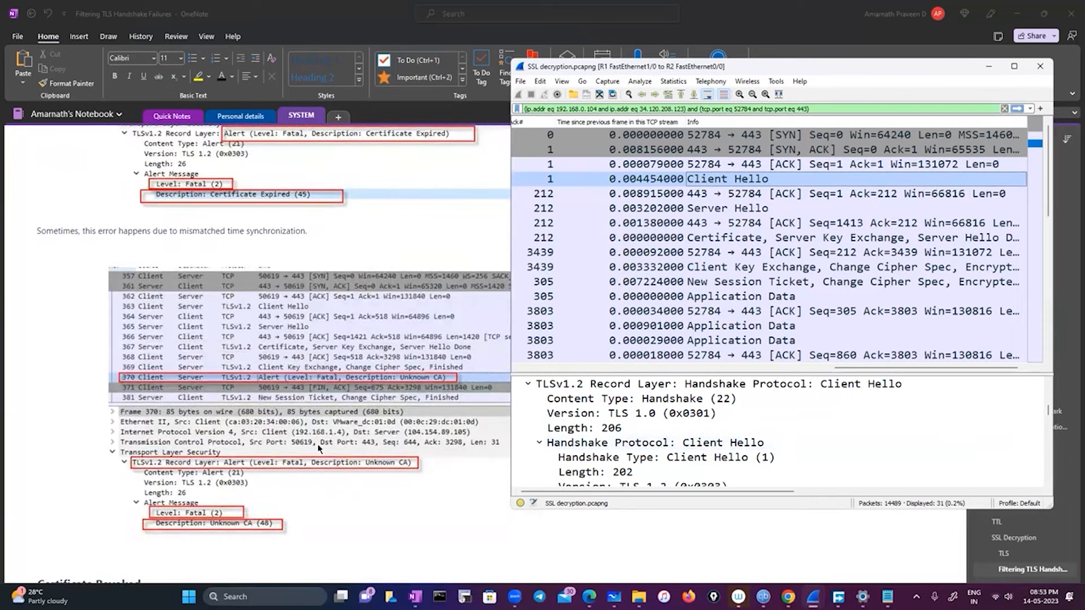
pyautogui.scroll(-2, 312, 432)
pyautogui.scroll(1, 311, 431)
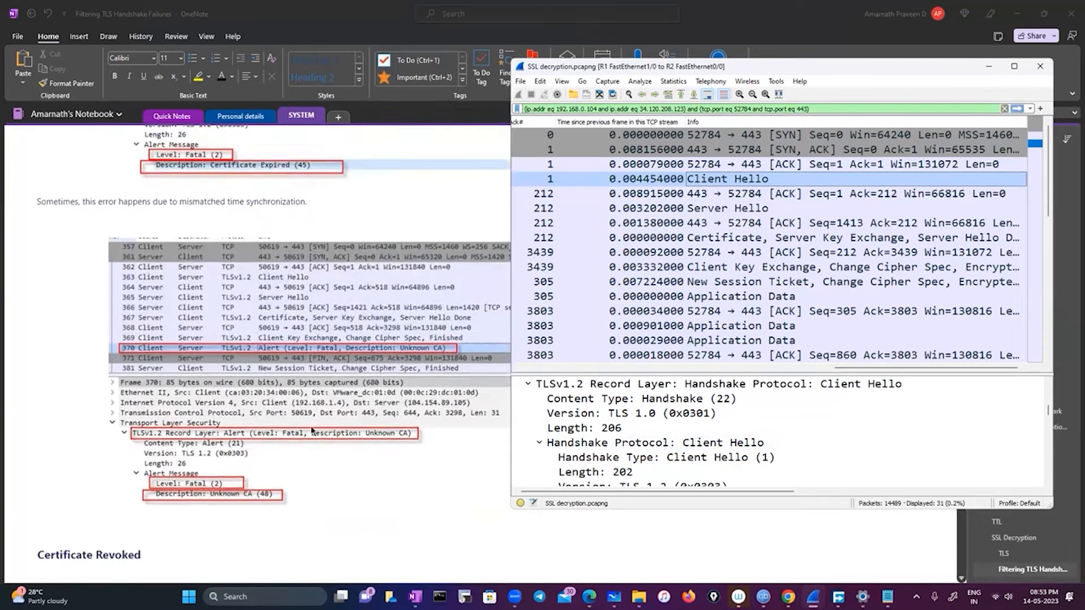
pyautogui.scroll(1, 312, 431)
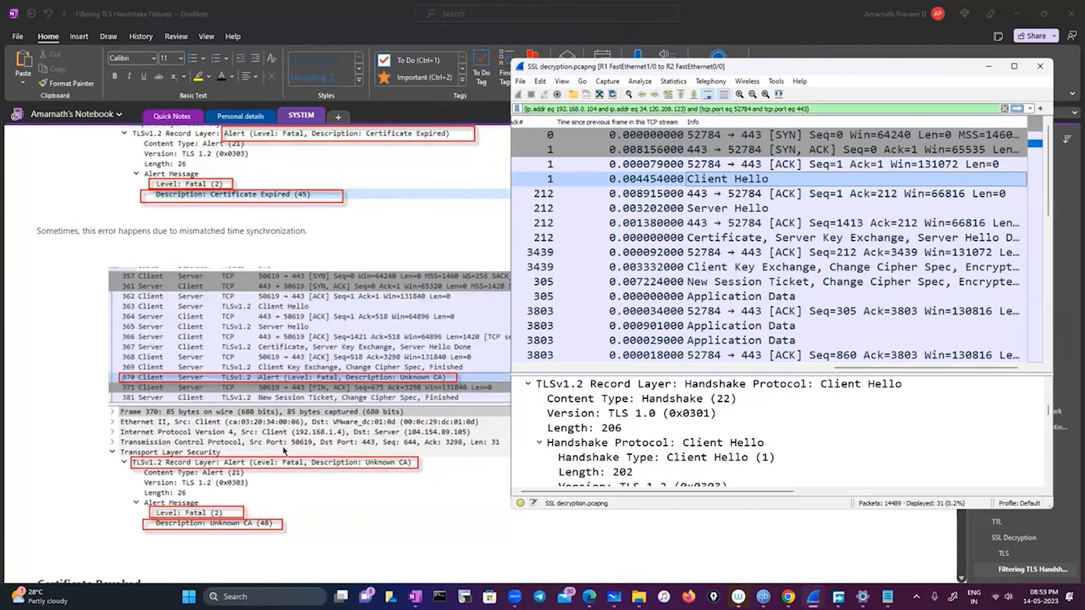
# - Read the Certificate Revoked notes, comparing the client's offered cipher suites with the server's Handshake Failure alert
pyautogui.scroll(-6, 283, 451)
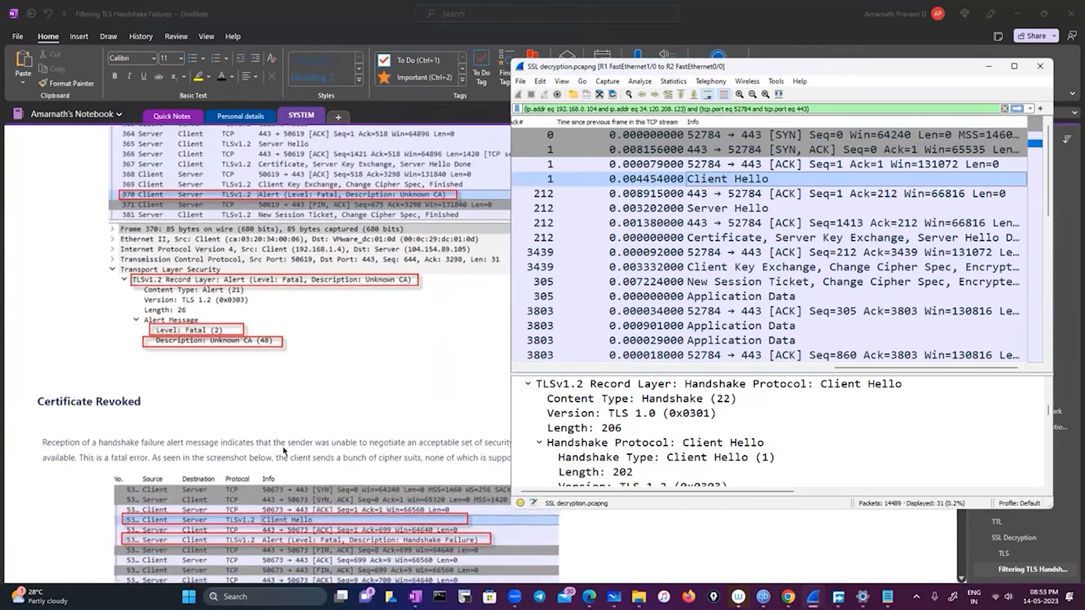
pyautogui.scroll(-5, 283, 451)
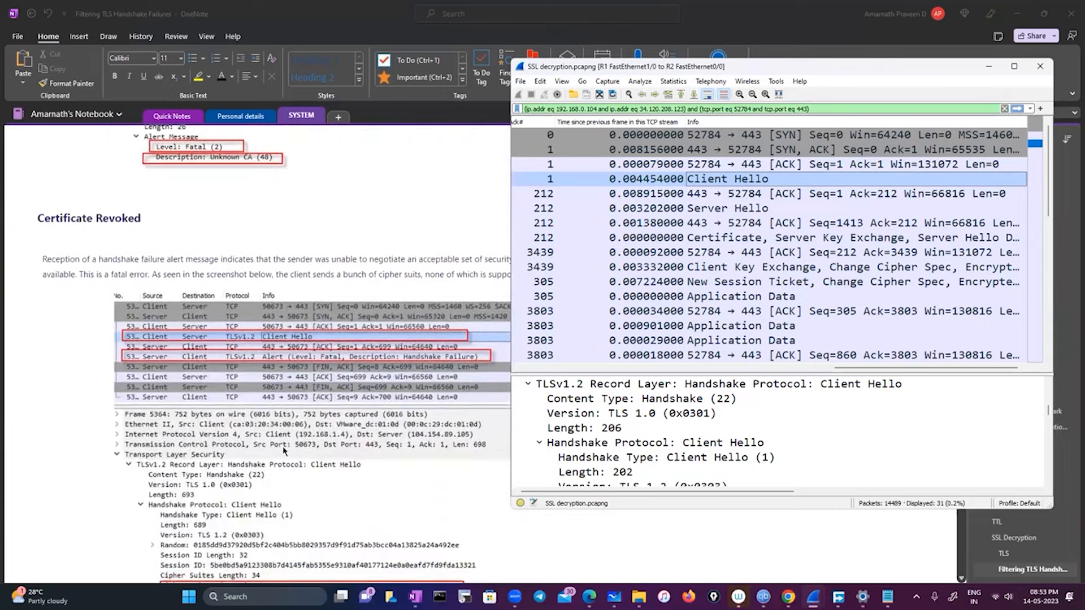
pyautogui.scroll(-3, 345, 372)
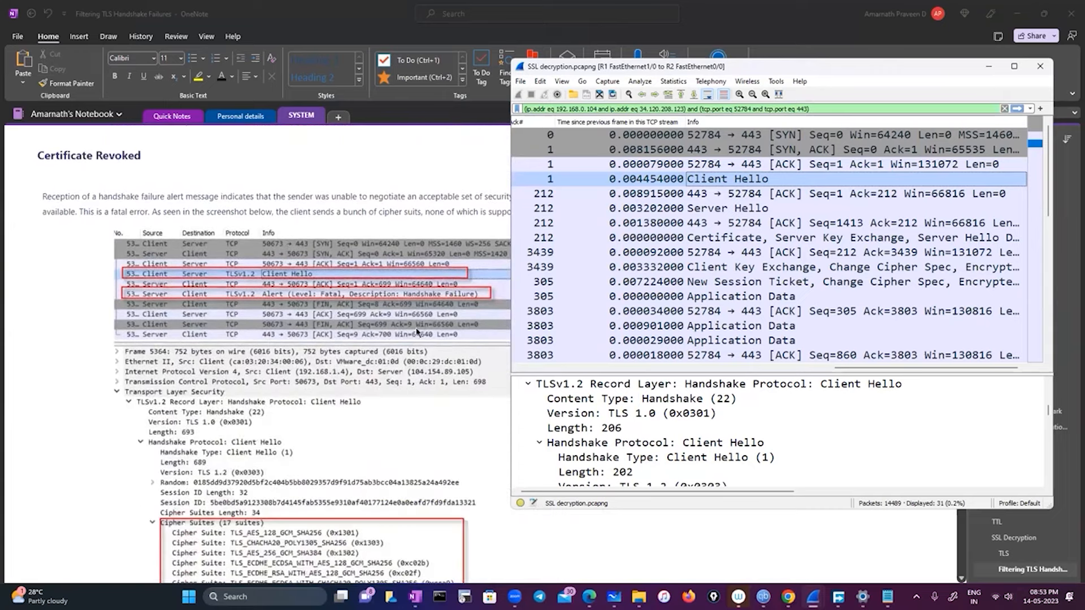
pyautogui.scroll(-9, 418, 342)
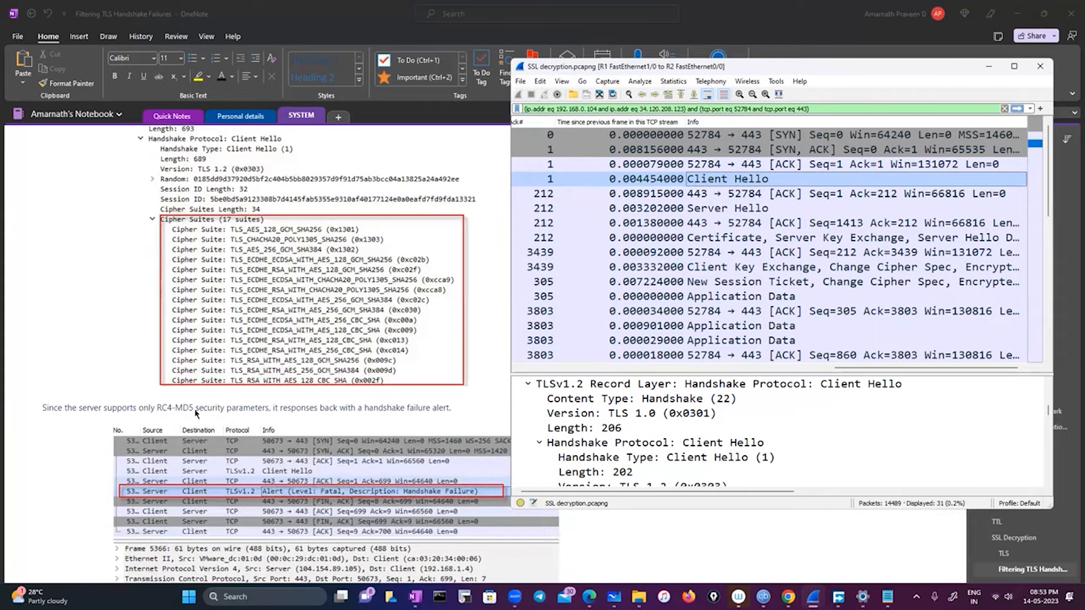
pyautogui.scroll(-5, 195, 413)
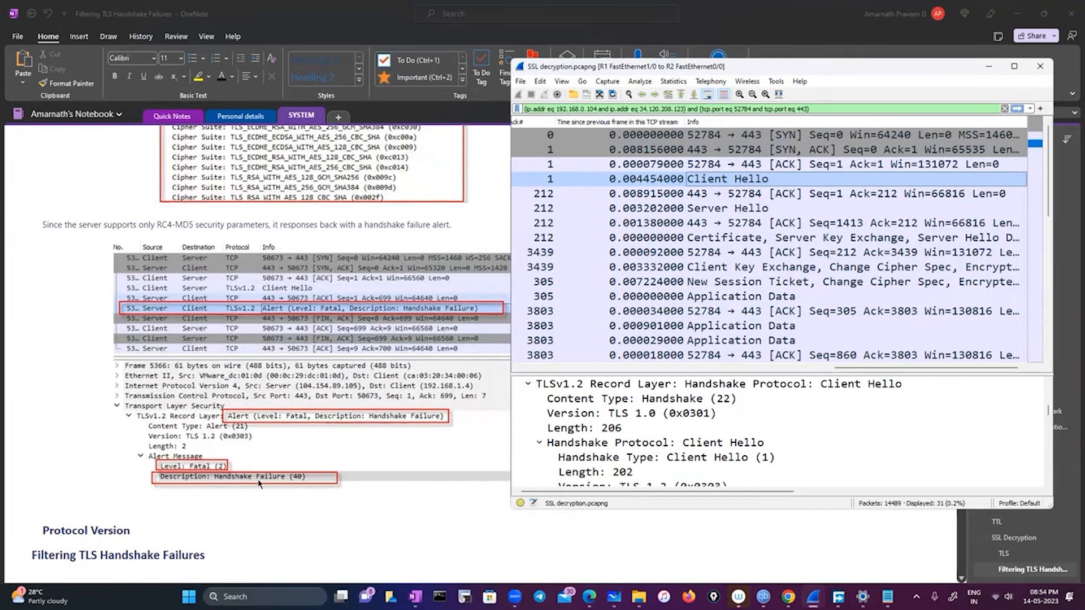
pyautogui.scroll(3, 276, 482)
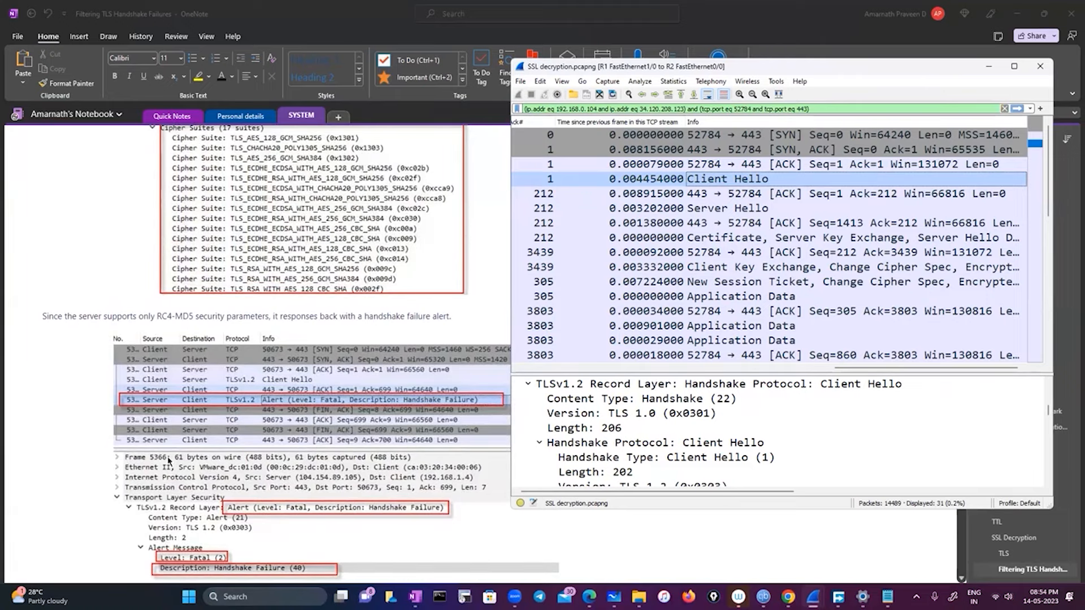
pyautogui.scroll(6, 167, 460)
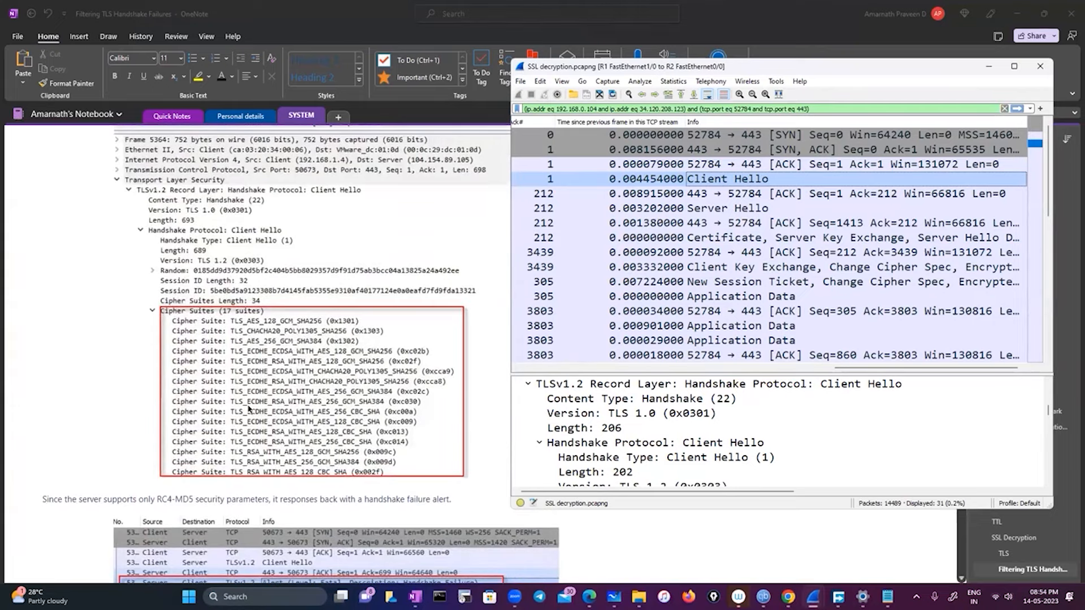
pyautogui.scroll(-8, 248, 406)
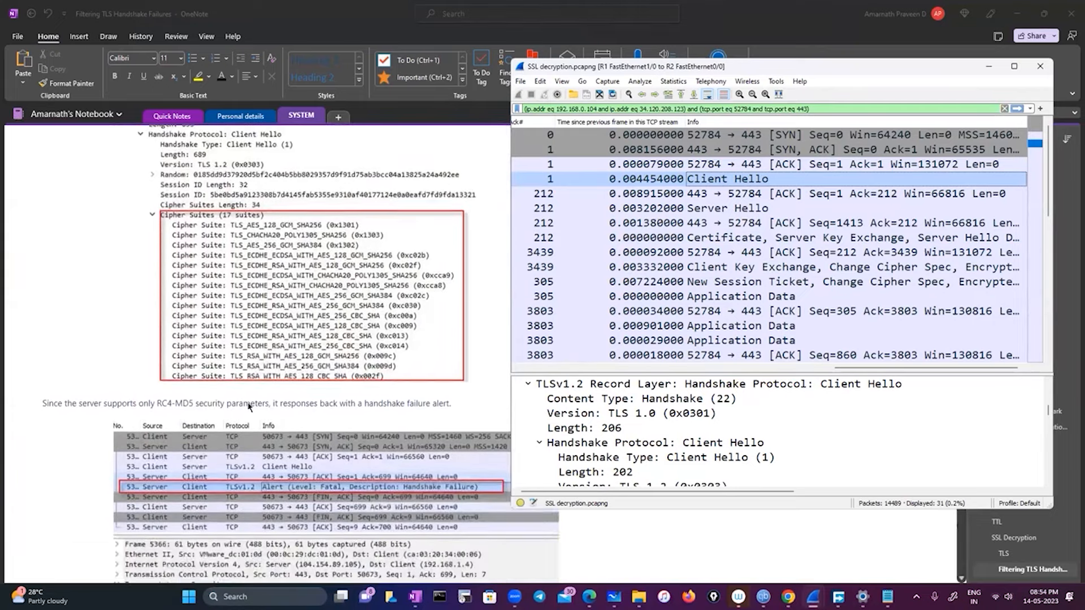
# - Read the Filtering TLS Handshake Failures and Closure Alerts notes, minimizing the packet capture window that covers them
pyautogui.scroll(-4, 249, 406)
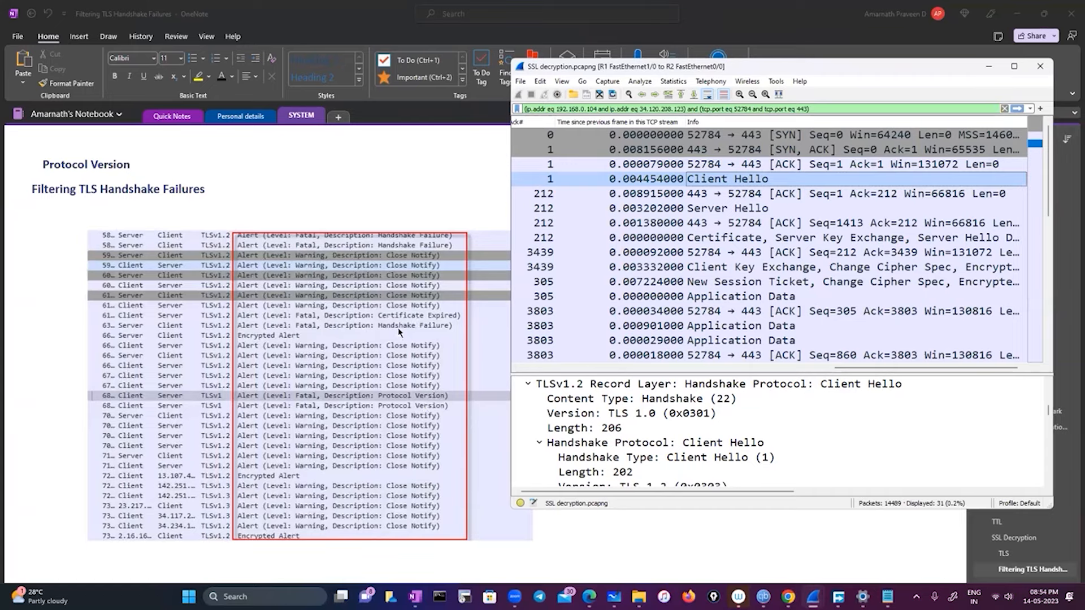
pyautogui.scroll(-5, 399, 332)
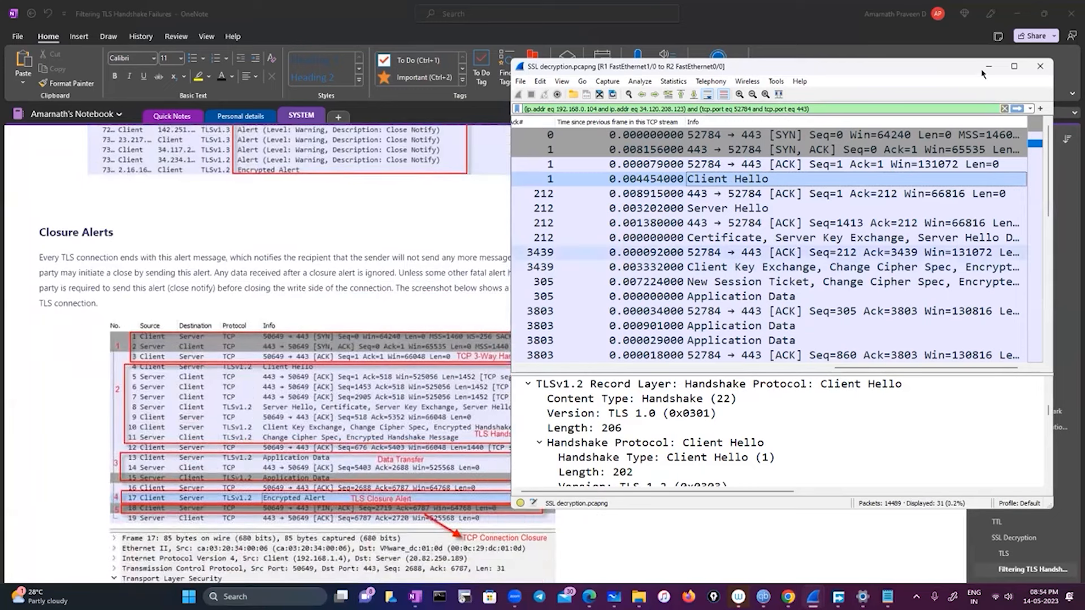
pyautogui.click(988, 67)
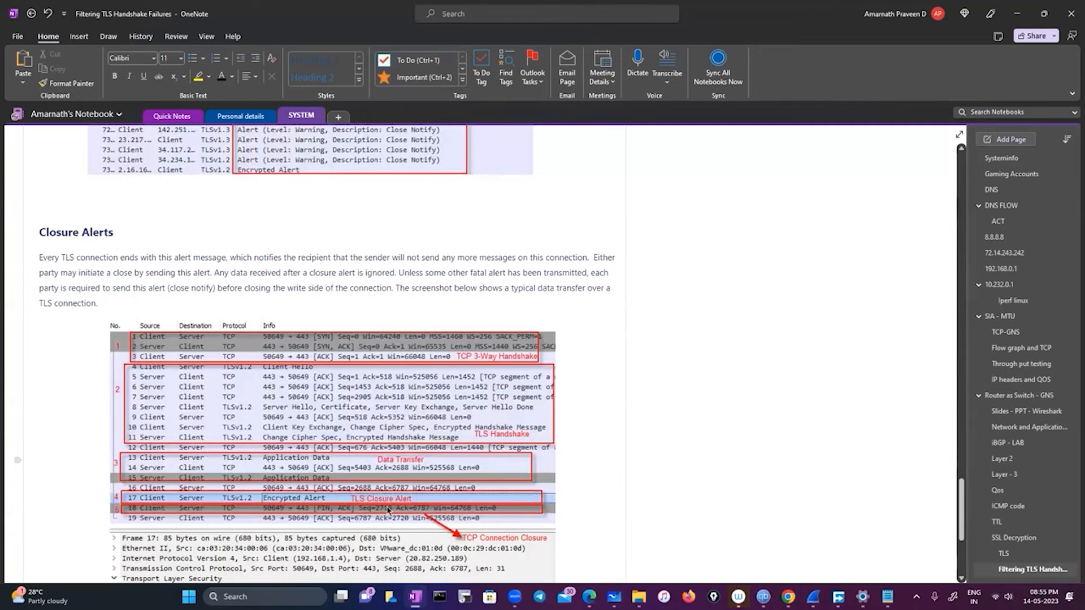
pyautogui.scroll(-3, 387, 510)
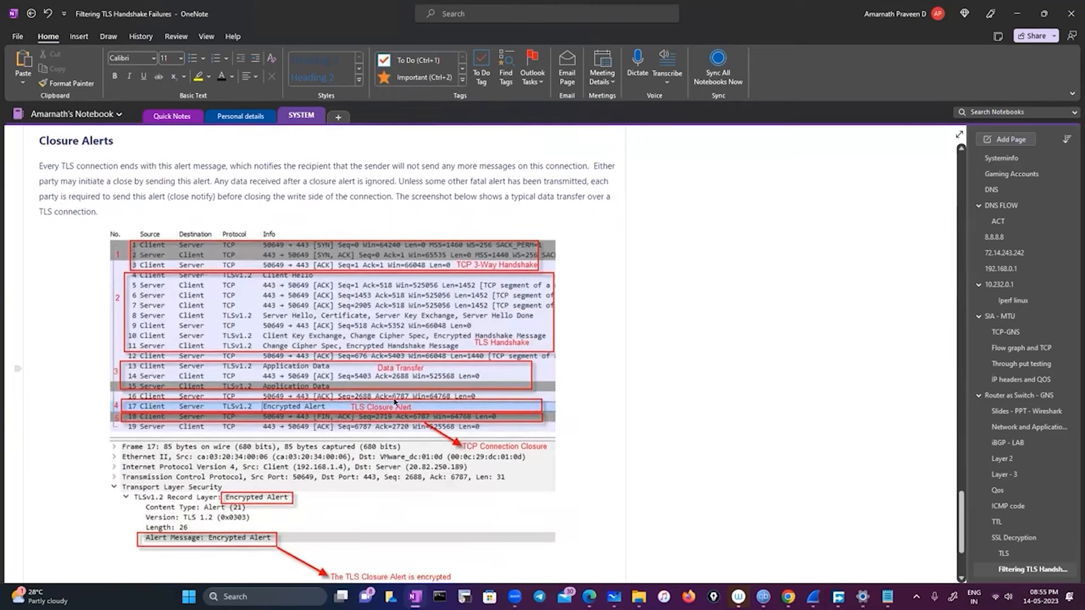
pyautogui.scroll(-3, 394, 402)
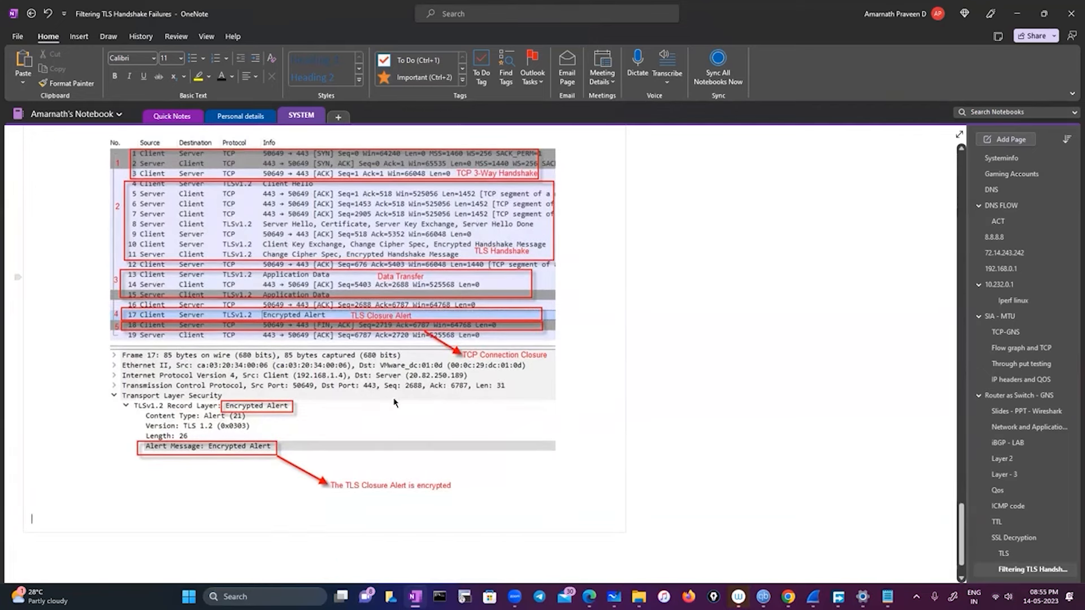
pyautogui.scroll(-8, 394, 402)
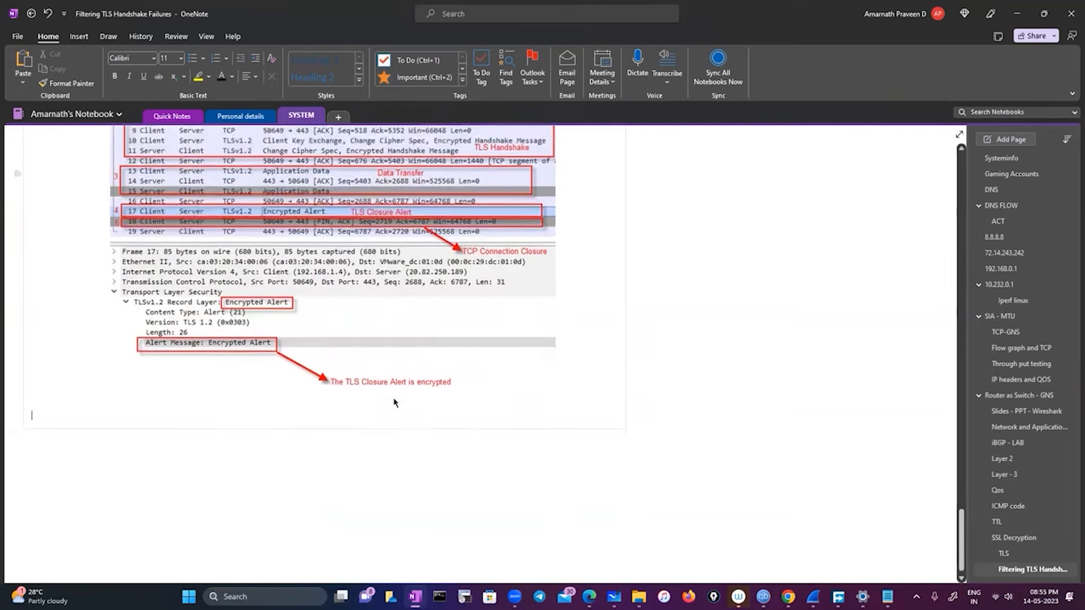
# - Return to the Bad Certificate alert example at the beginning of the notes page
pyautogui.scroll(6, 394, 402)
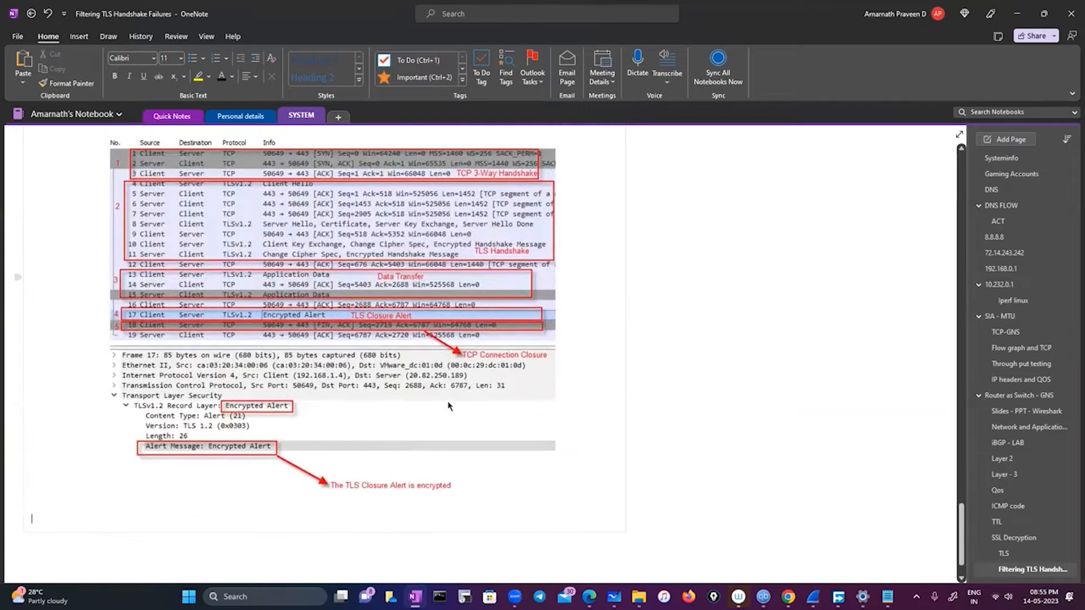
pyautogui.scroll(5, 447, 404)
pyautogui.scroll(10, 446, 406)
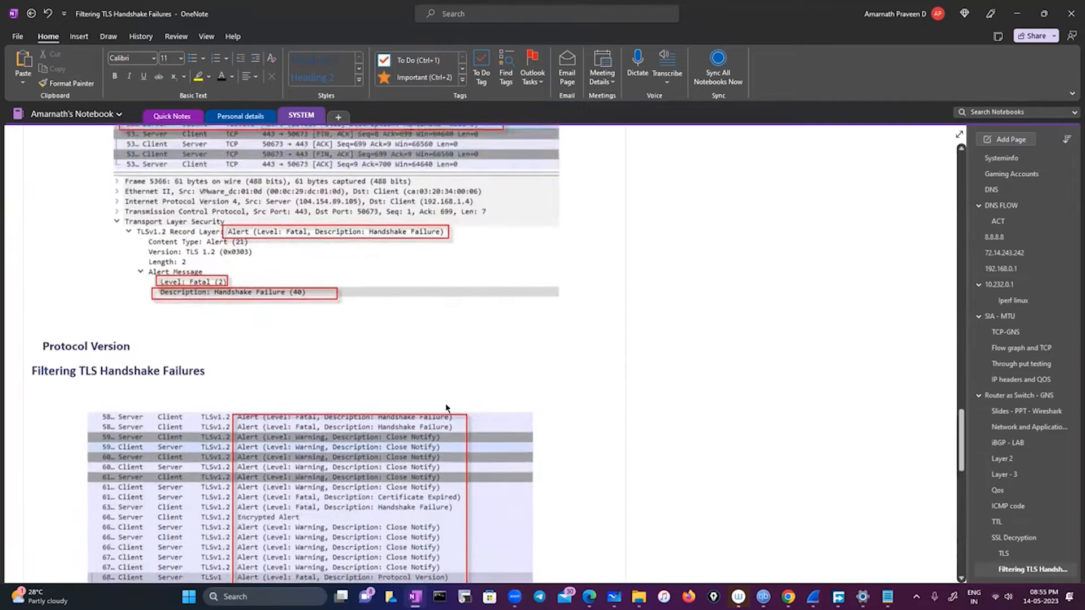
pyautogui.scroll(10, 446, 408)
pyautogui.scroll(10, 446, 408)
pyautogui.scroll(10, 446, 408)
pyautogui.scroll(4, 449, 421)
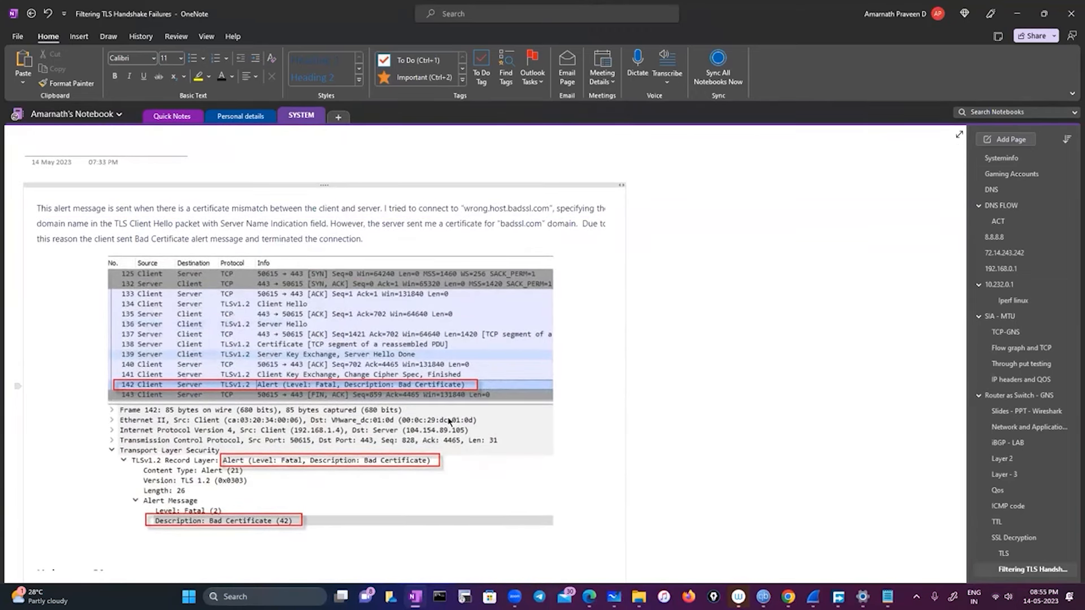
# - Switch to the TLS Decryption capture in Wireshark and clear its tls display filter
pyautogui.click(812, 596)
pyautogui.click(812, 540)
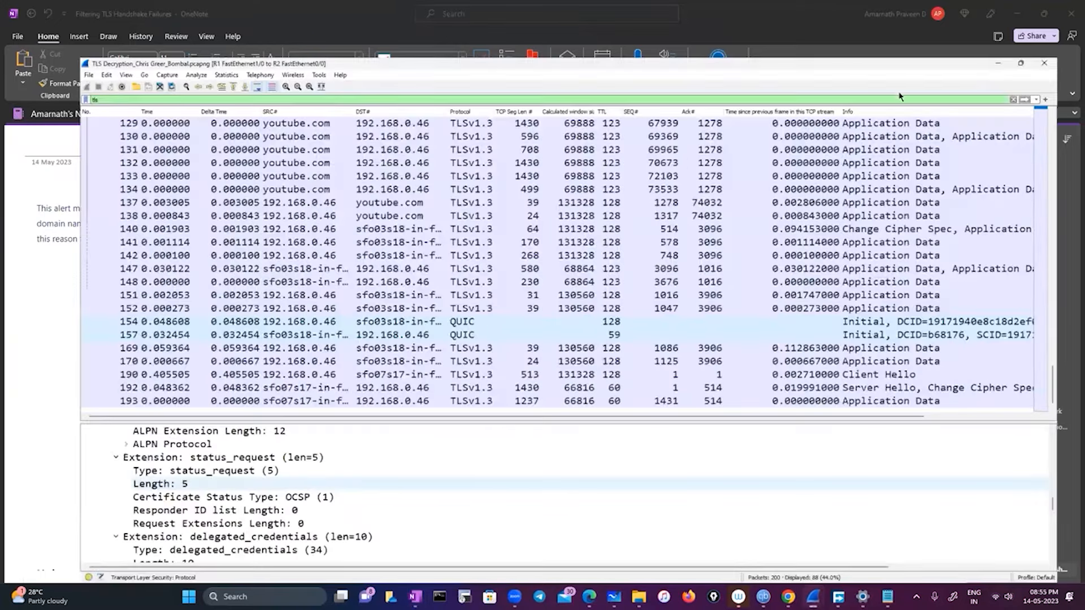
pyautogui.scroll(13, 531, 226)
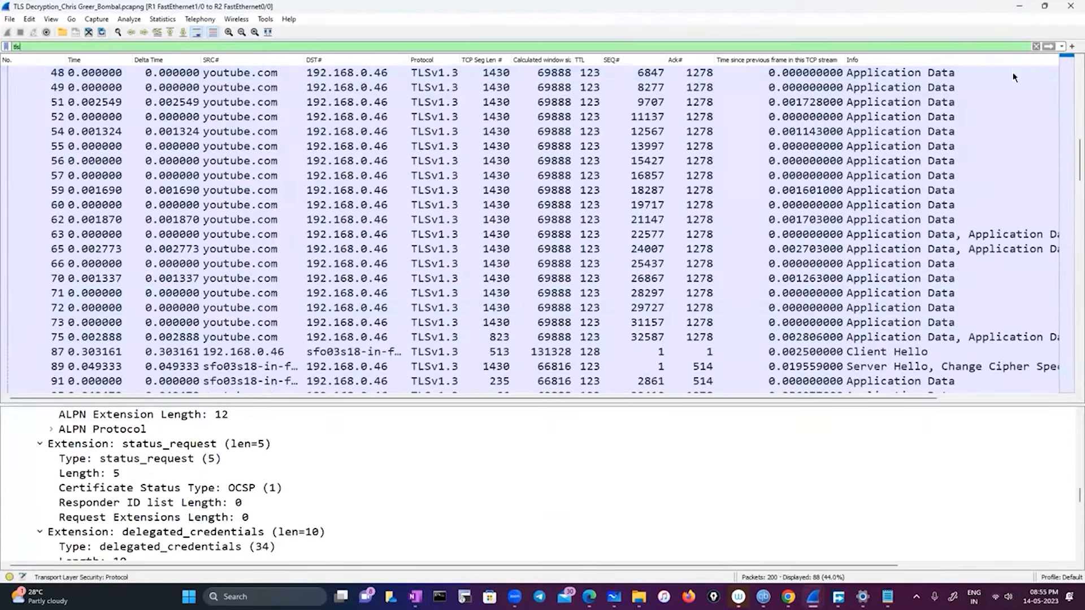
pyautogui.click(1035, 47)
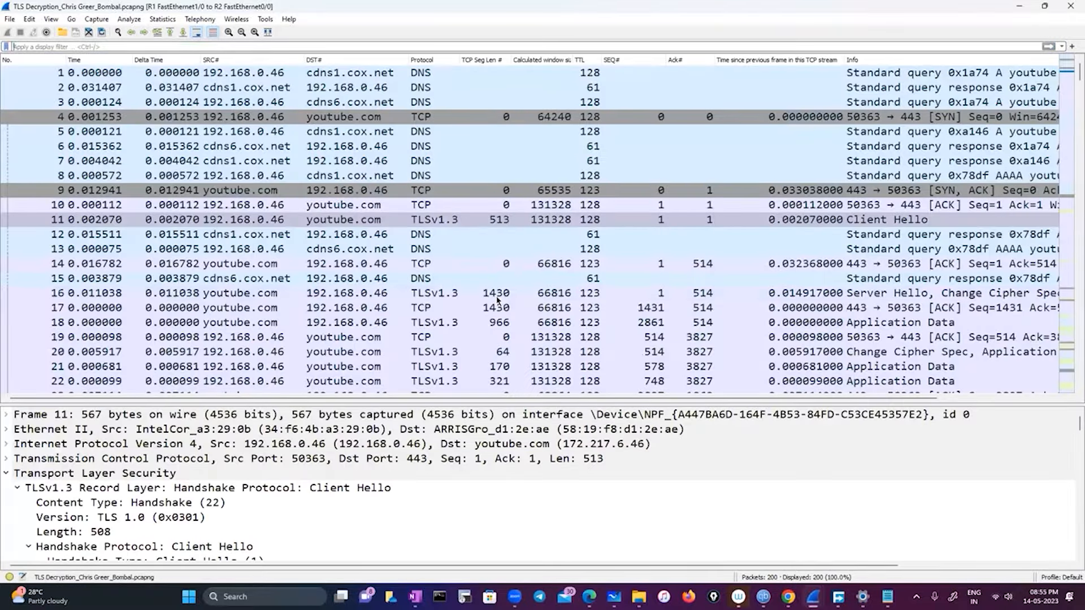
# - Examine the unfiltered packet list of the TLS Decryption capture through to its last packets
pyautogui.scroll(-18, 497, 301)
pyautogui.scroll(-13, 497, 301)
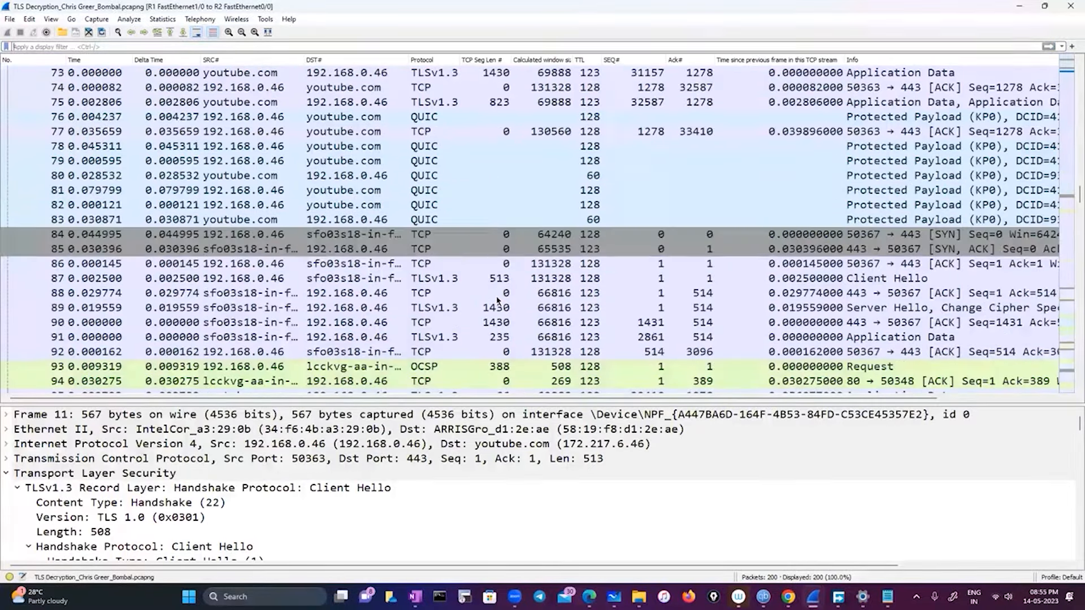
pyautogui.scroll(4, 497, 301)
pyautogui.scroll(-2, 498, 301)
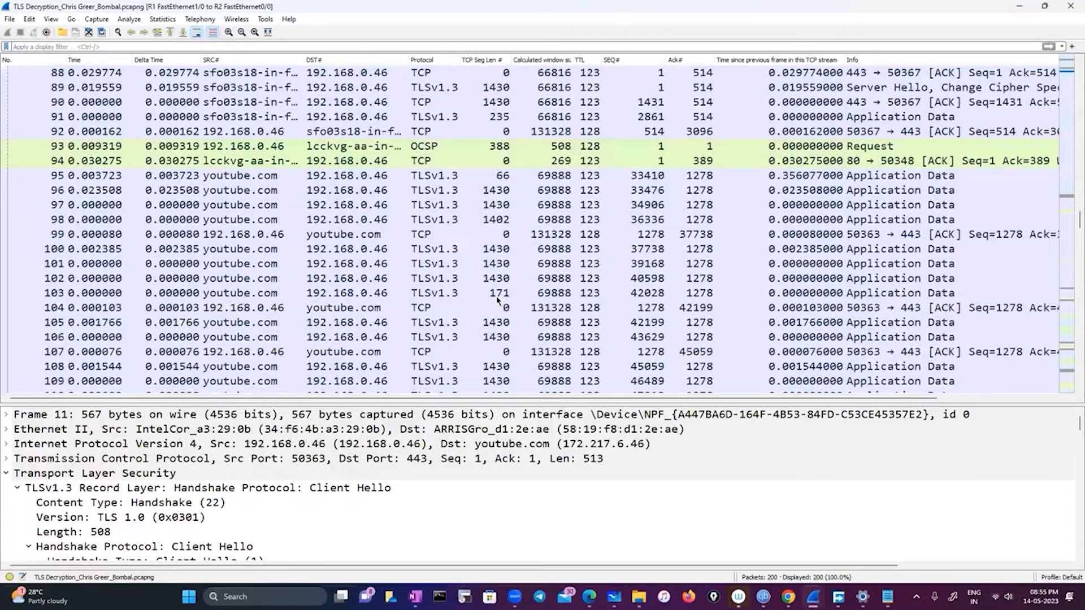
pyautogui.scroll(-17, 497, 300)
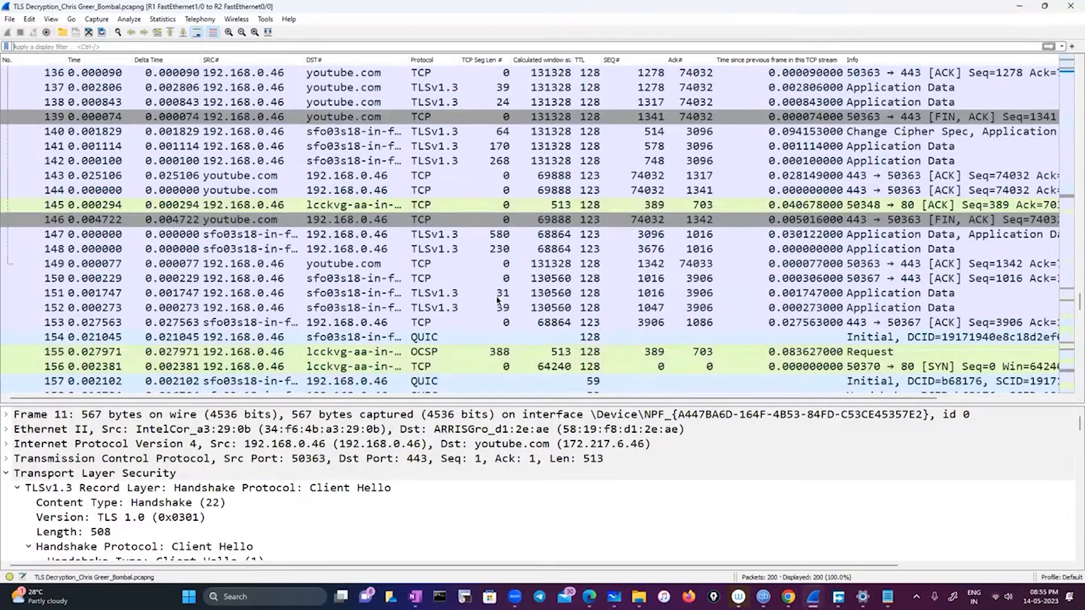
pyautogui.scroll(-13, 497, 300)
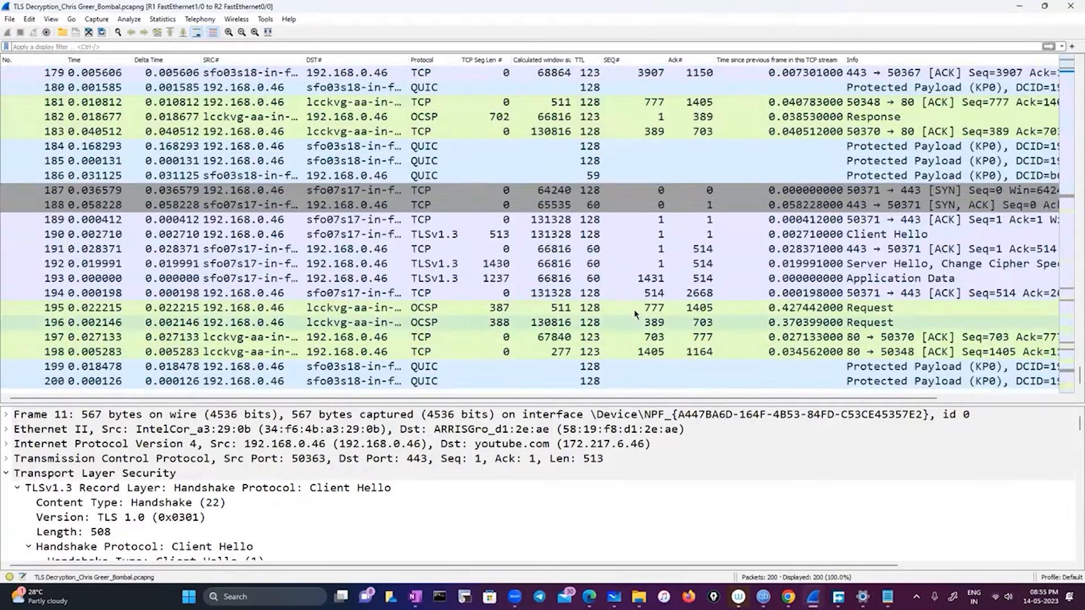
pyautogui.scroll(11, 635, 312)
pyautogui.scroll(11, 635, 311)
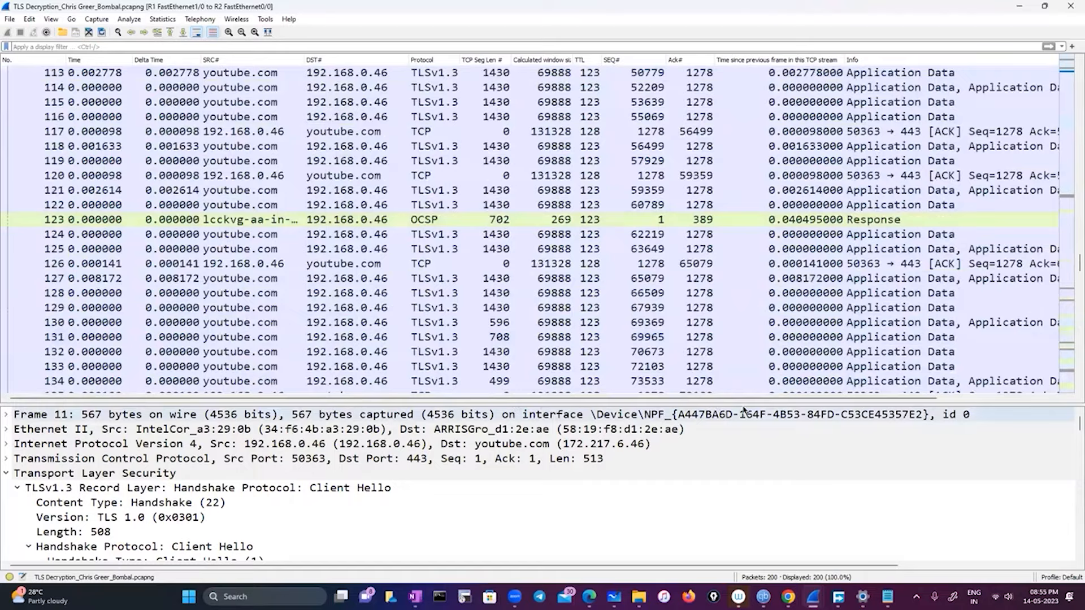
pyautogui.hscroll(2, 433, 314)
pyautogui.hscroll(2, 434, 314)
pyautogui.scroll(-13, 433, 314)
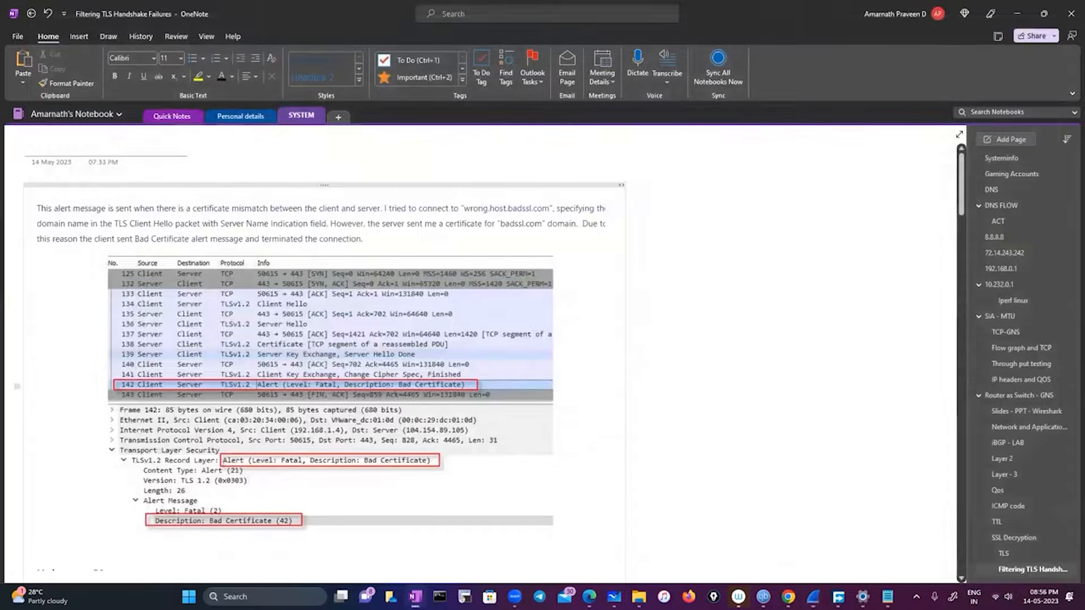
# - Switch to a new Wireshark window, start a live capture on the Wi-Fi interface and minimize the empty Firefox window
pyautogui.click(240, 596)
pyautogui.write('wireshark')
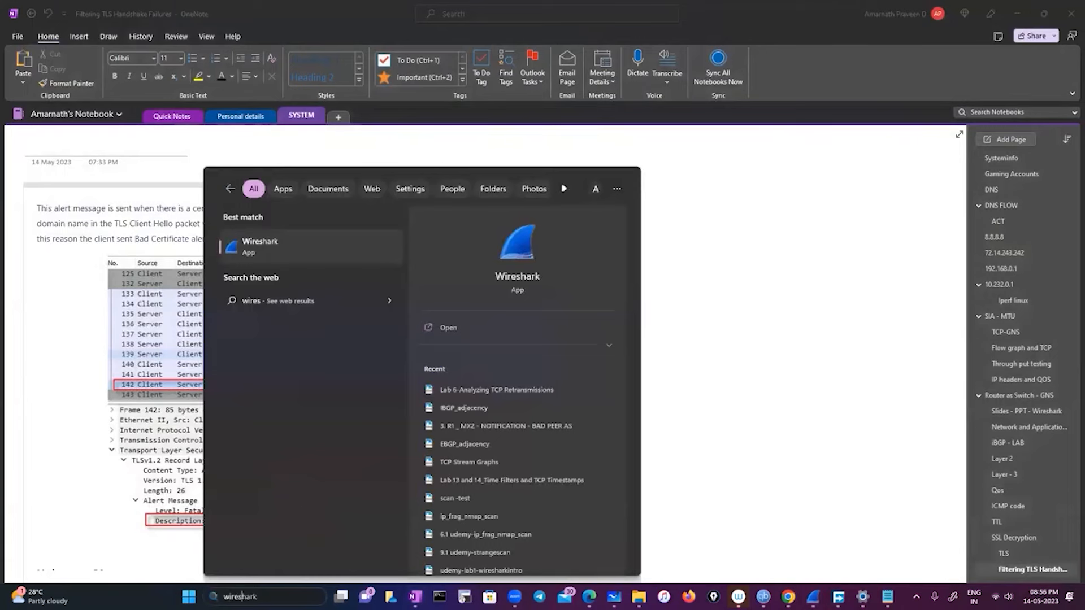
pyautogui.click(315, 249)
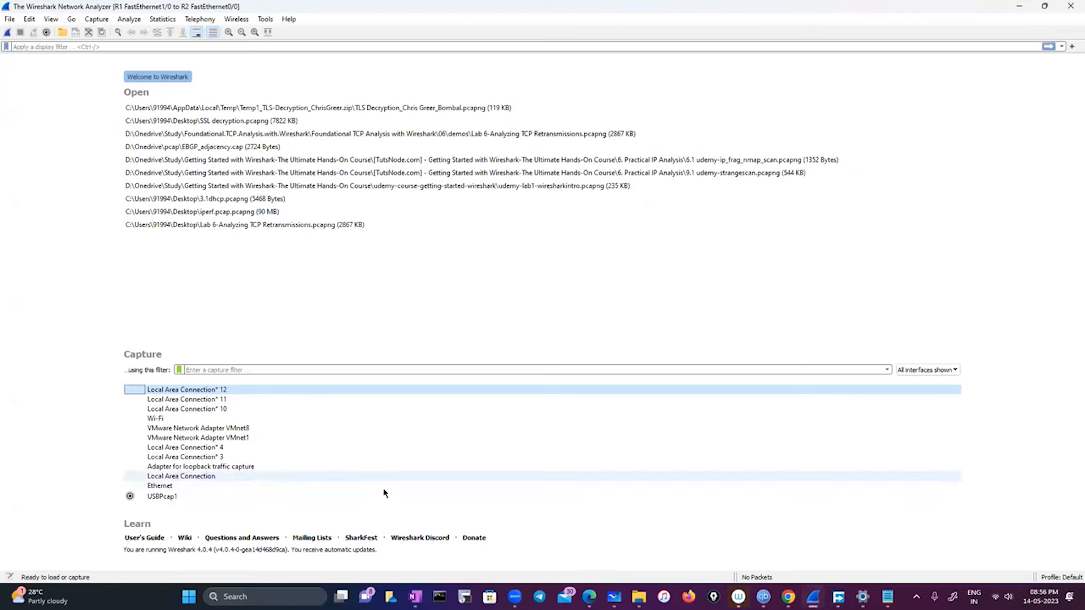
pyautogui.doubleClick(257, 389)
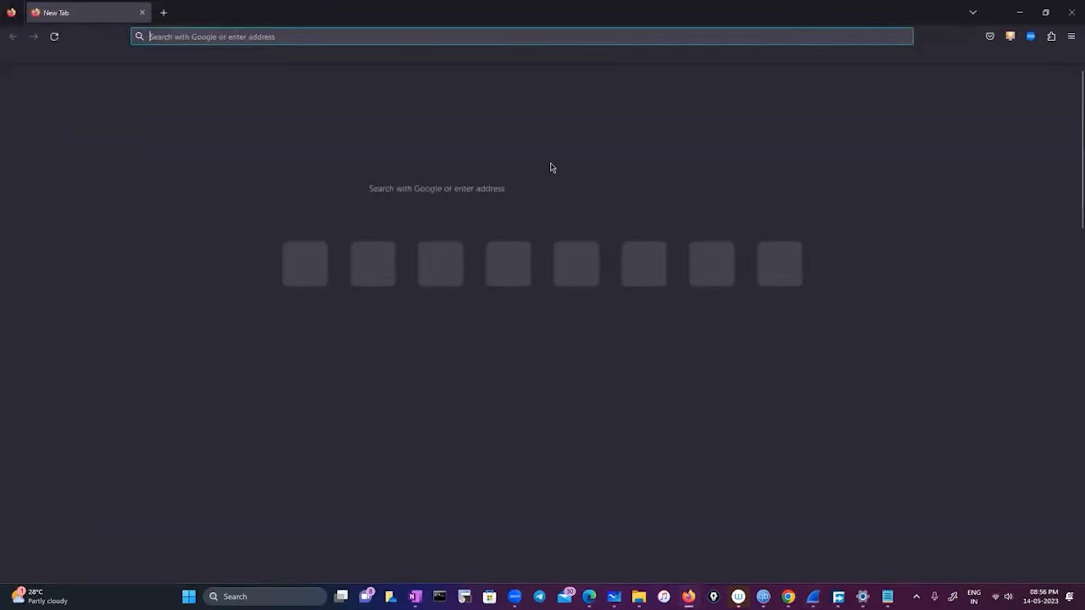
pyautogui.click(1017, 13)
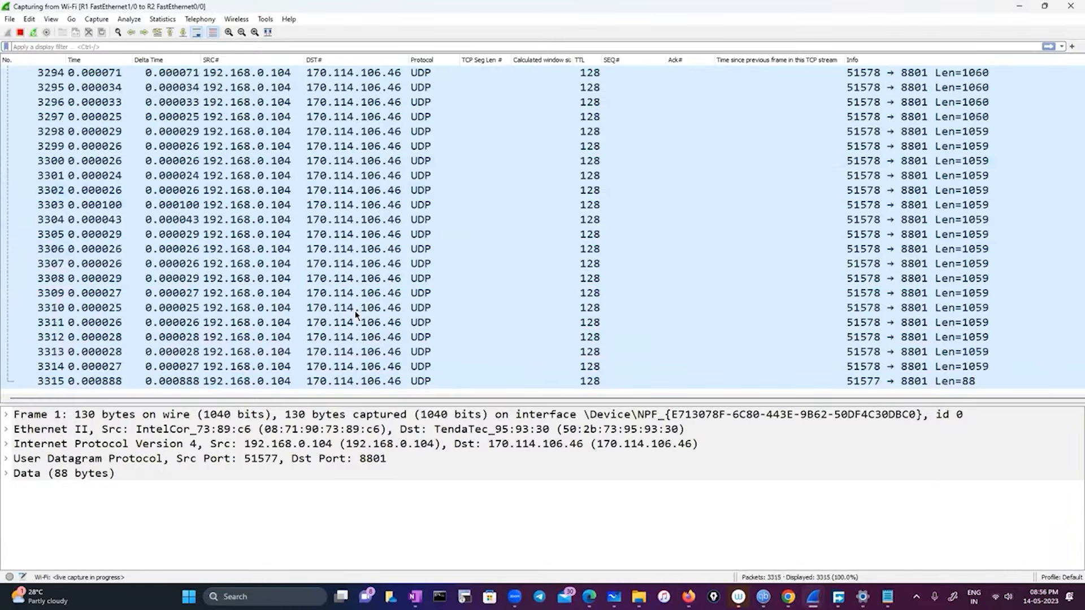
# - Filter the live Wi-Fi capture to the TCP conversation of a TLSv1.3 Application Data packet coming from the youtube-ui server
pyautogui.scroll(20, 356, 313)
pyautogui.scroll(17, 356, 314)
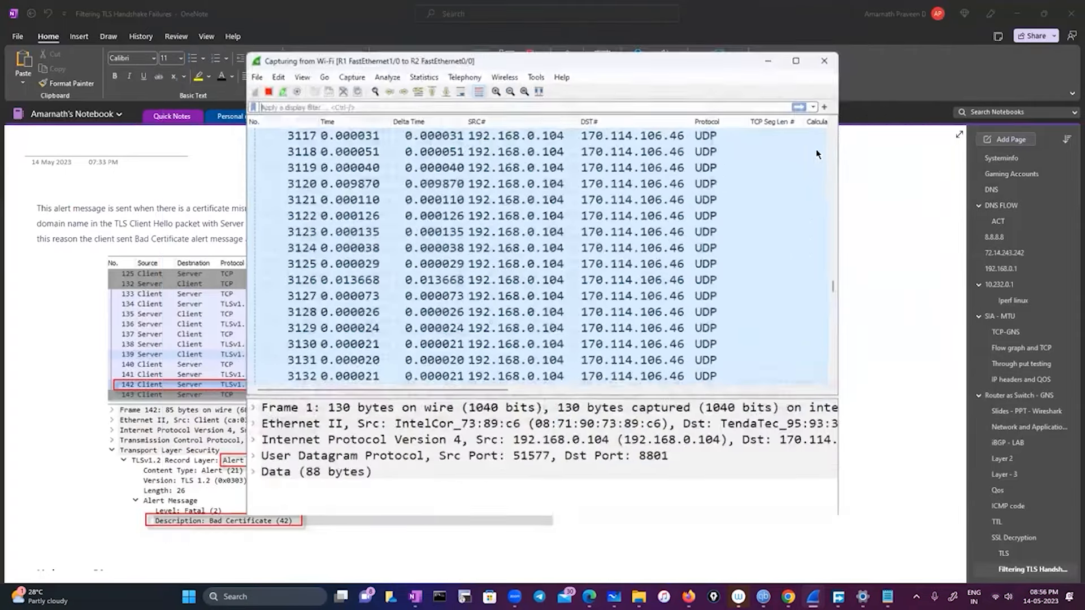
pyautogui.scroll(20, 791, 260)
pyautogui.scroll(-20, 784, 271)
pyautogui.scroll(15, 784, 271)
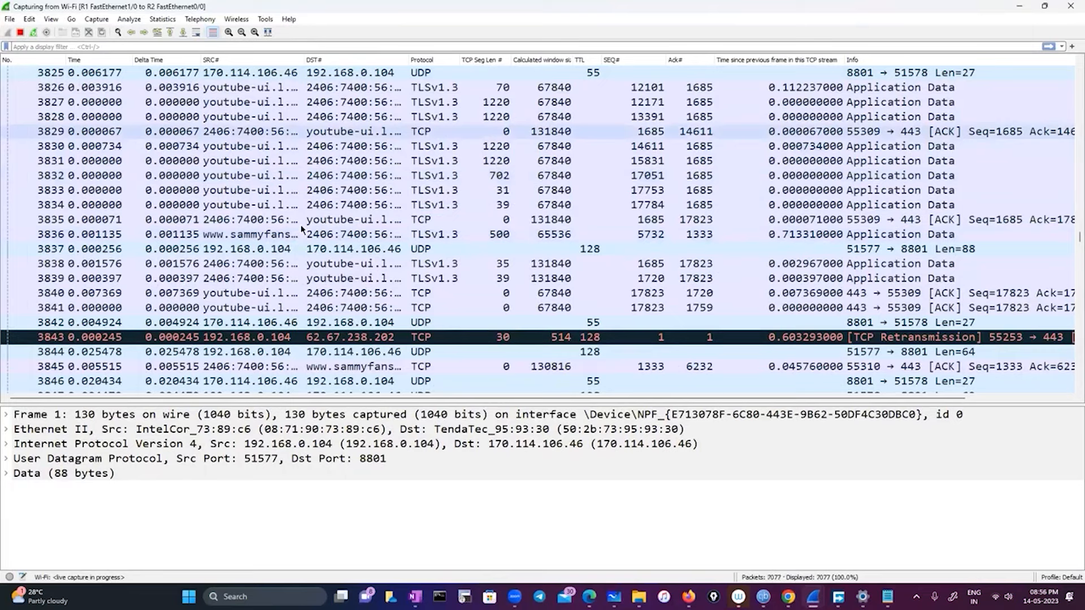
pyautogui.click(309, 132)
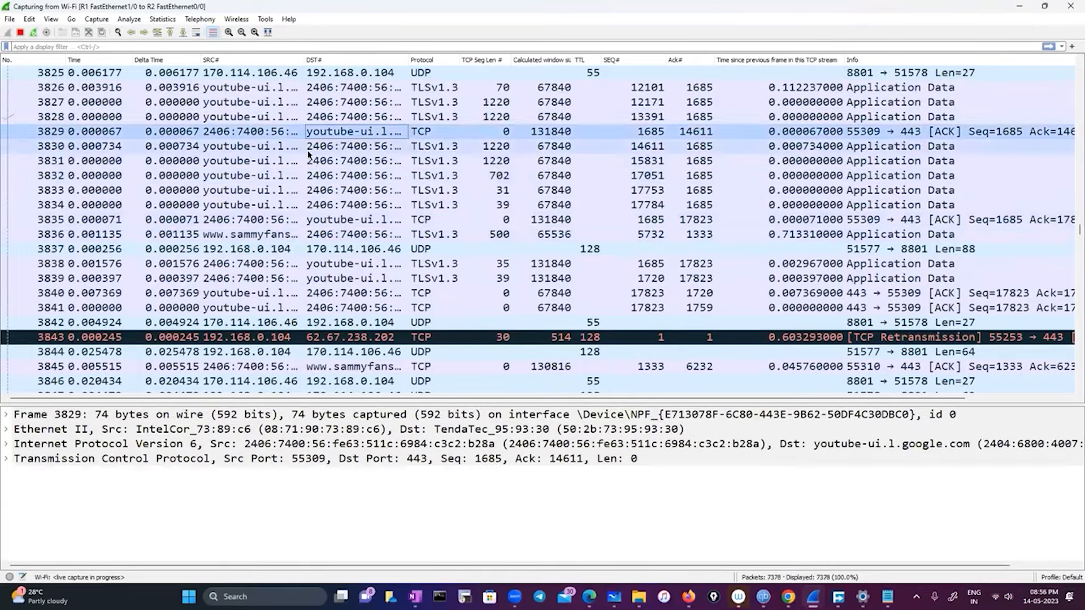
pyautogui.click(308, 151)
pyautogui.rightClick(309, 151)
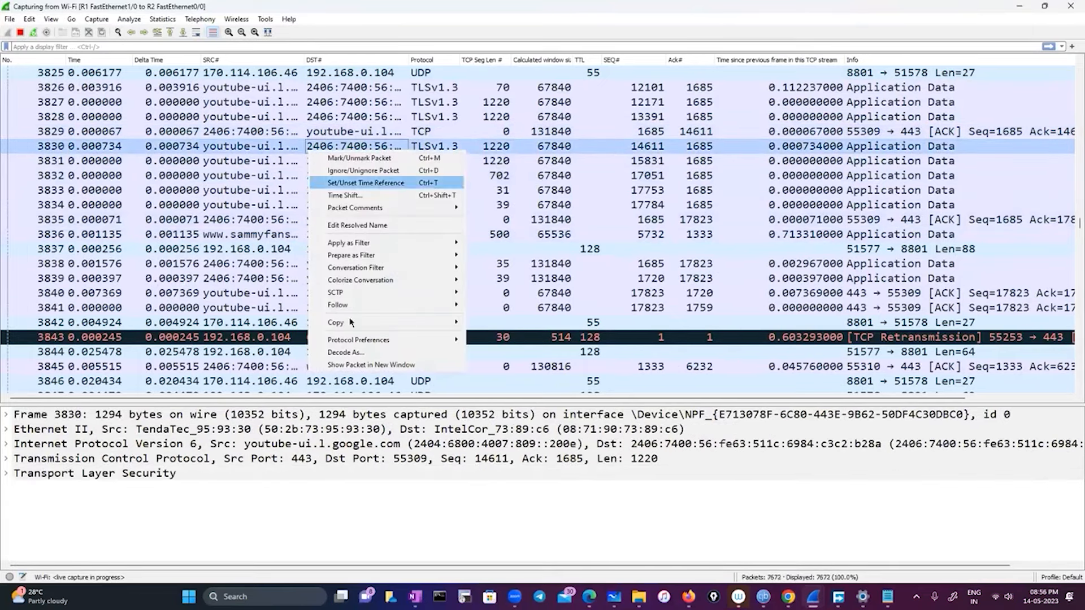
pyautogui.moveTo(429, 270)
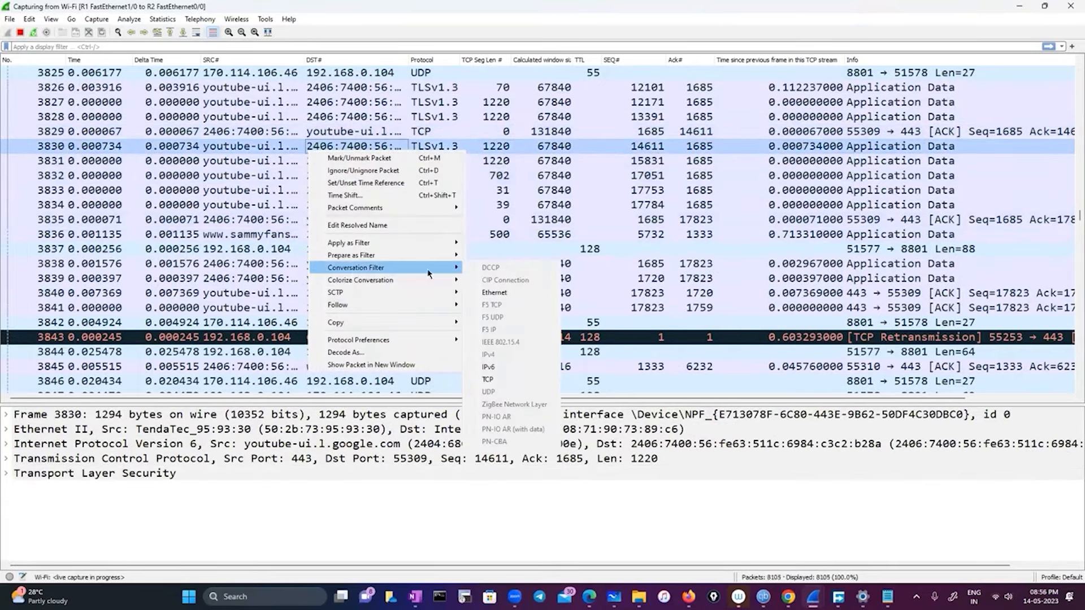
pyautogui.click(490, 379)
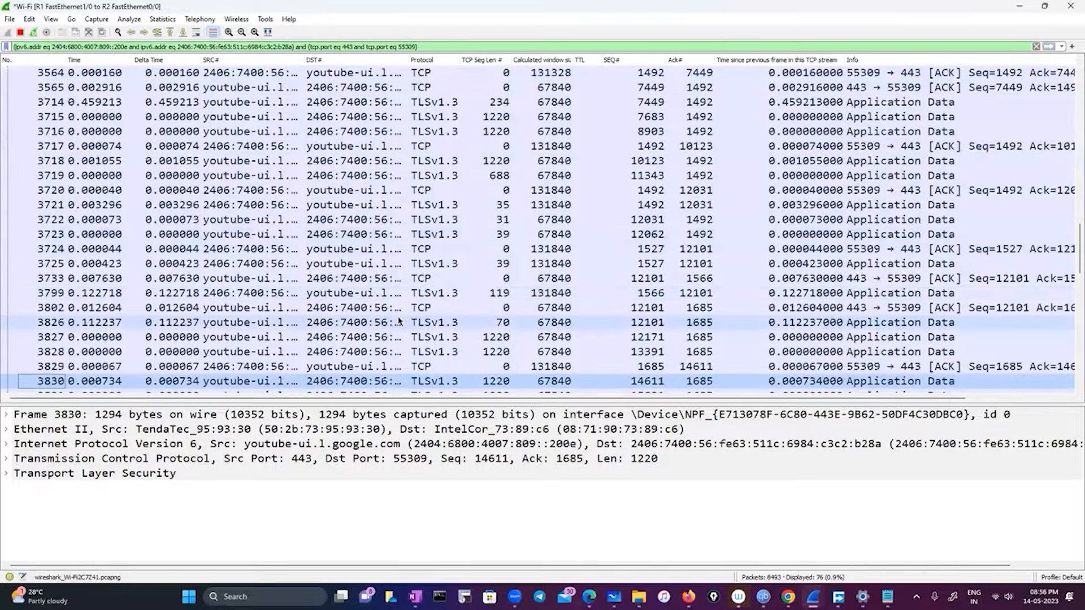
# - Inspect the conversation's Client Hello packet, expanding its Transport Layer Security section and TLSv1.3 record layer, and review the Application Data packets
pyautogui.scroll(10, 398, 321)
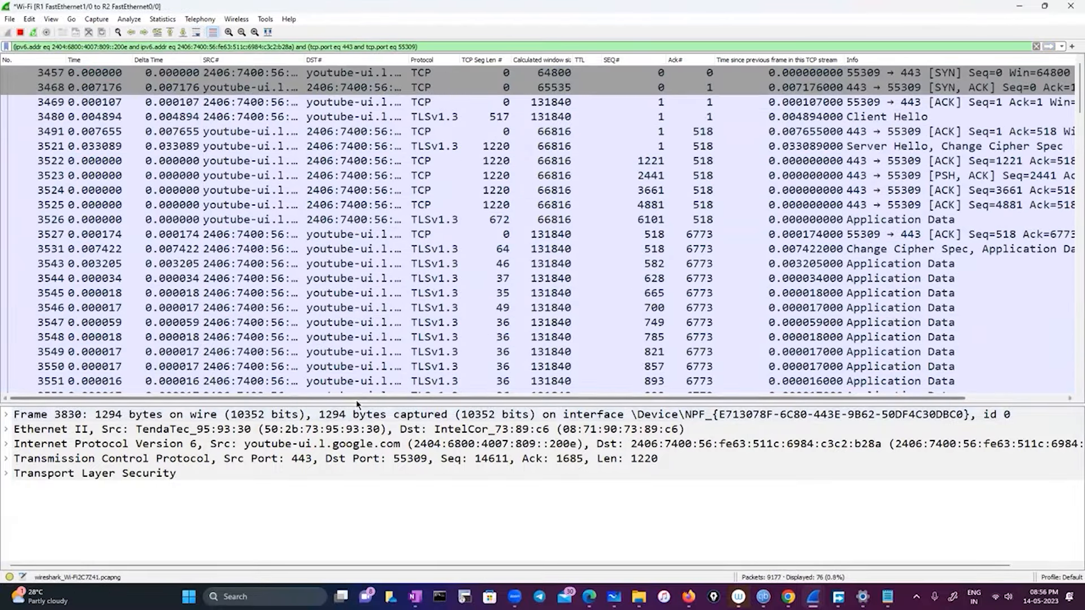
pyautogui.moveTo(355, 399); pyautogui.dragTo(648, 423)
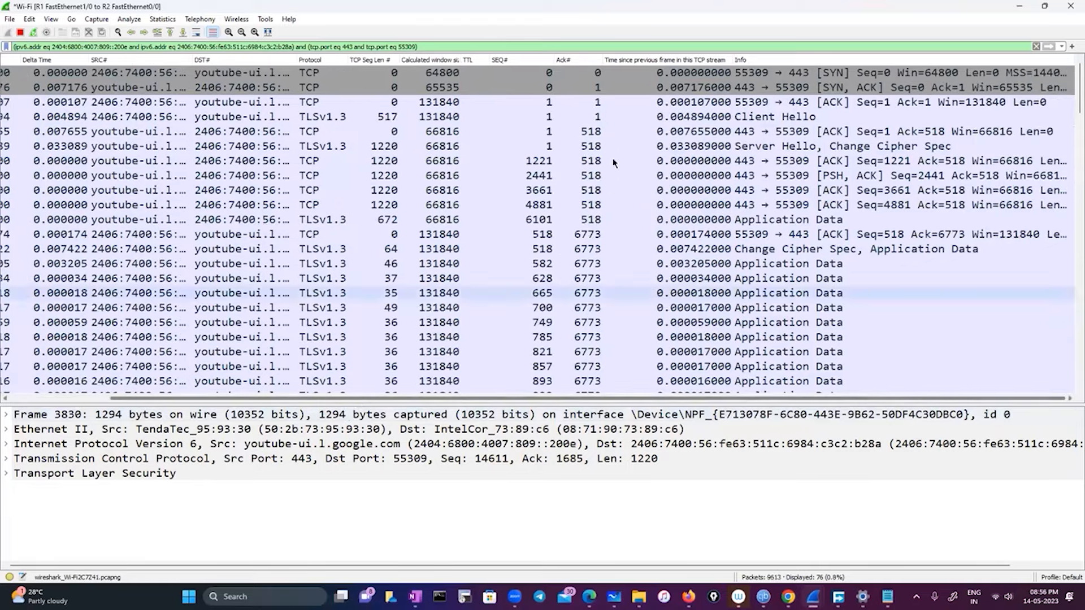
pyautogui.click(635, 117)
pyautogui.click(5, 475)
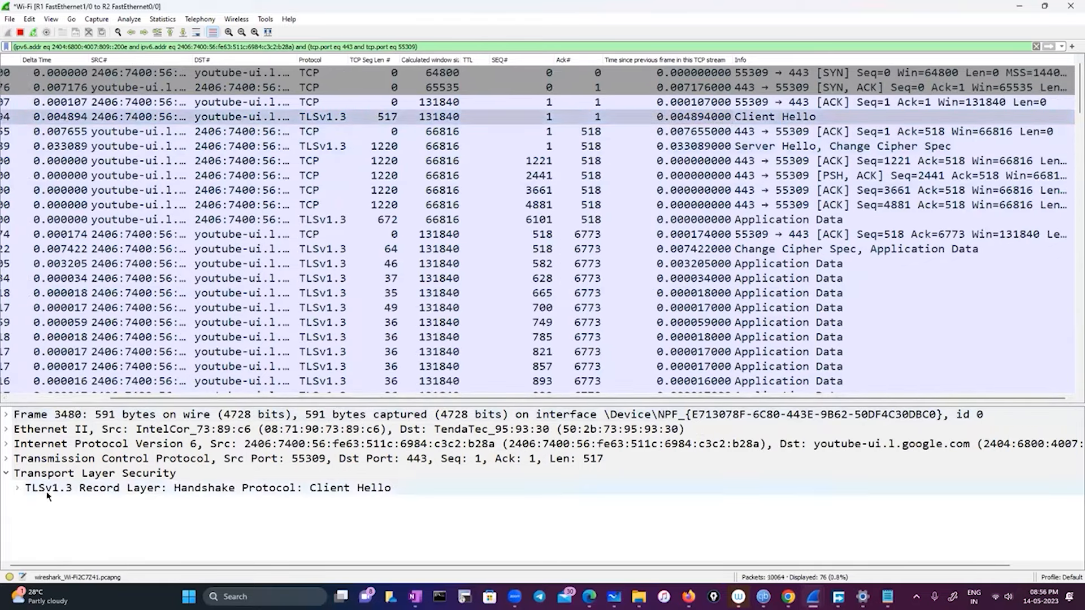
pyautogui.click(18, 488)
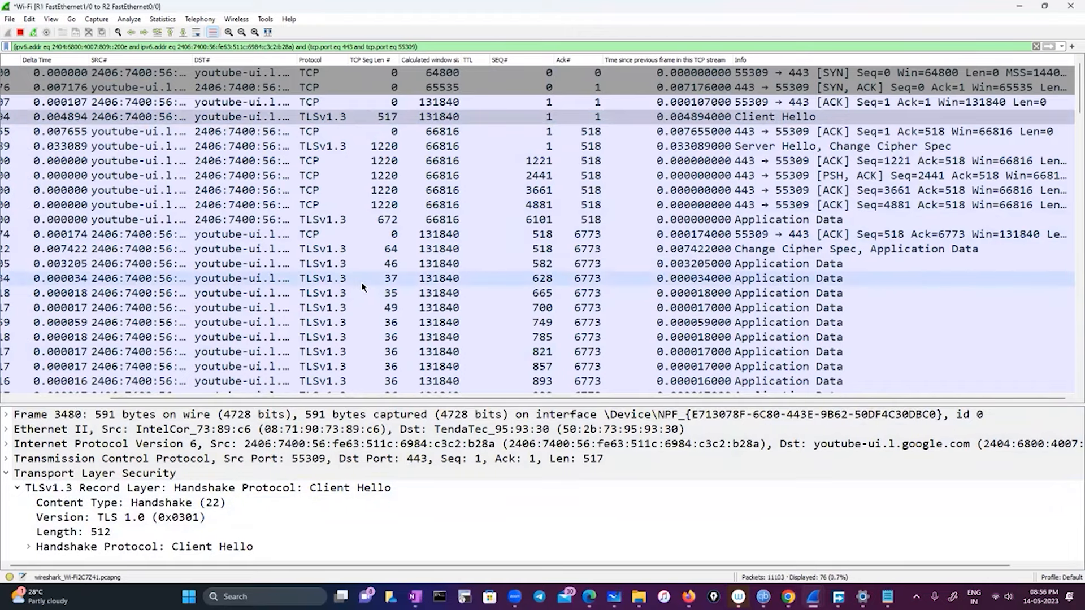
pyautogui.scroll(-3, 362, 295)
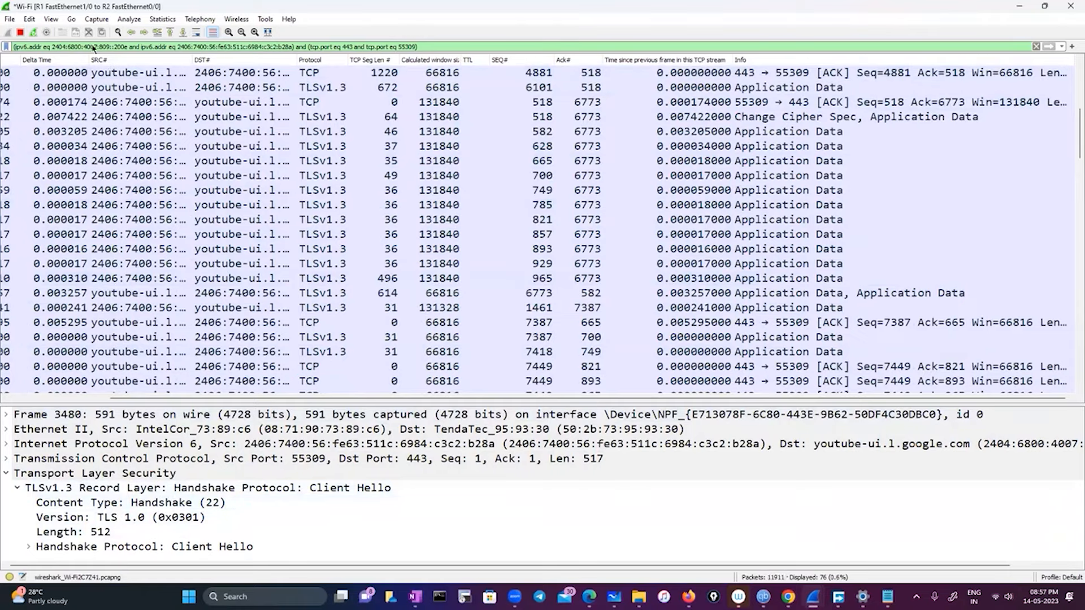
pyautogui.click(29, 19)
pyautogui.click(70, 318)
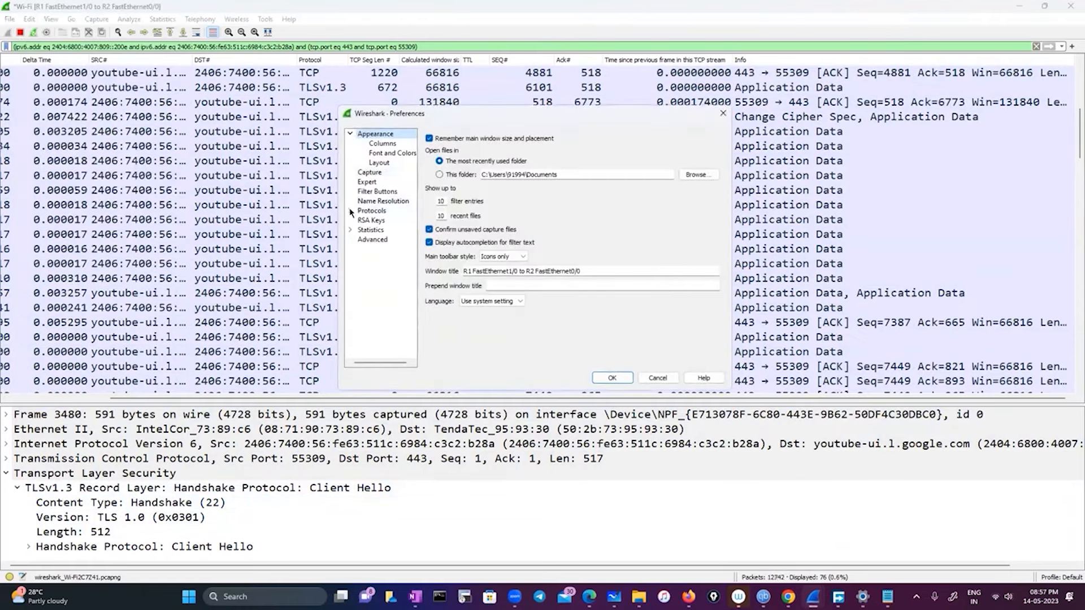
pyautogui.click(350, 210)
pyautogui.click(379, 239)
pyautogui.write('tls')
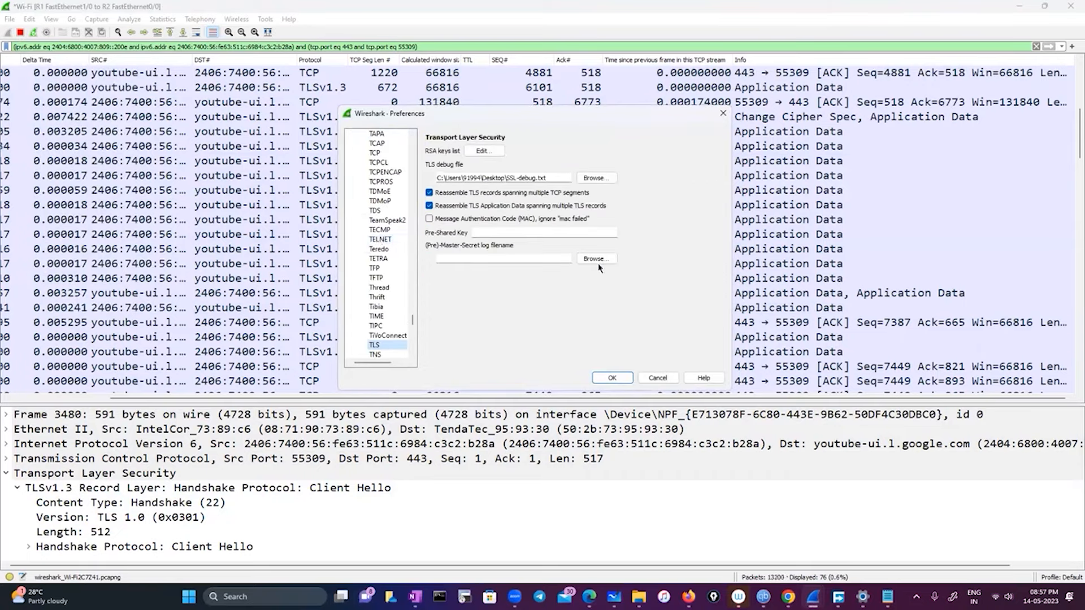
pyautogui.click(597, 259)
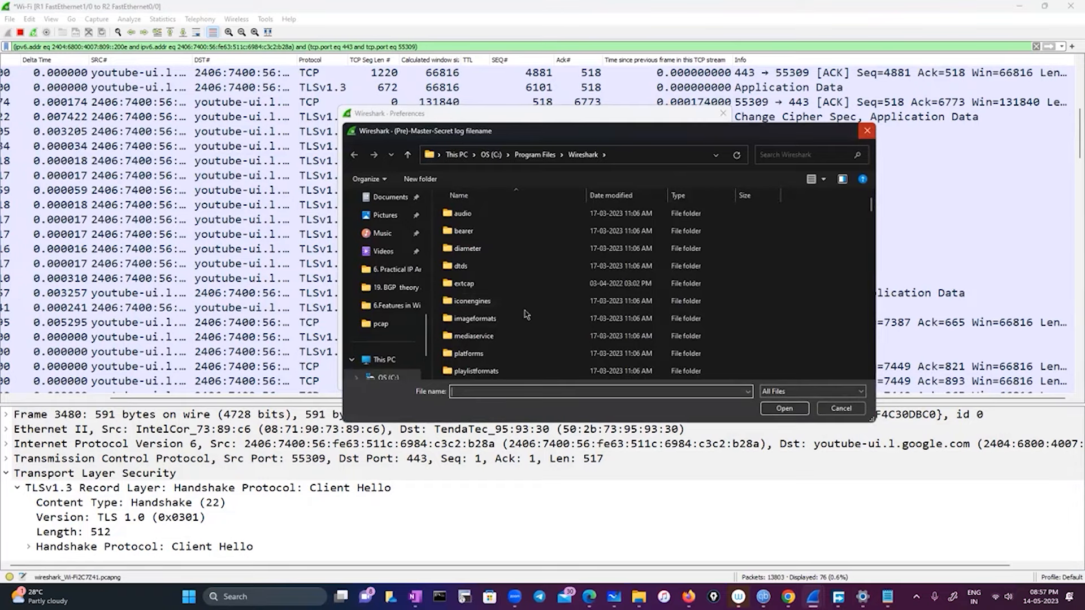
pyautogui.click(867, 131)
pyautogui.click(593, 262)
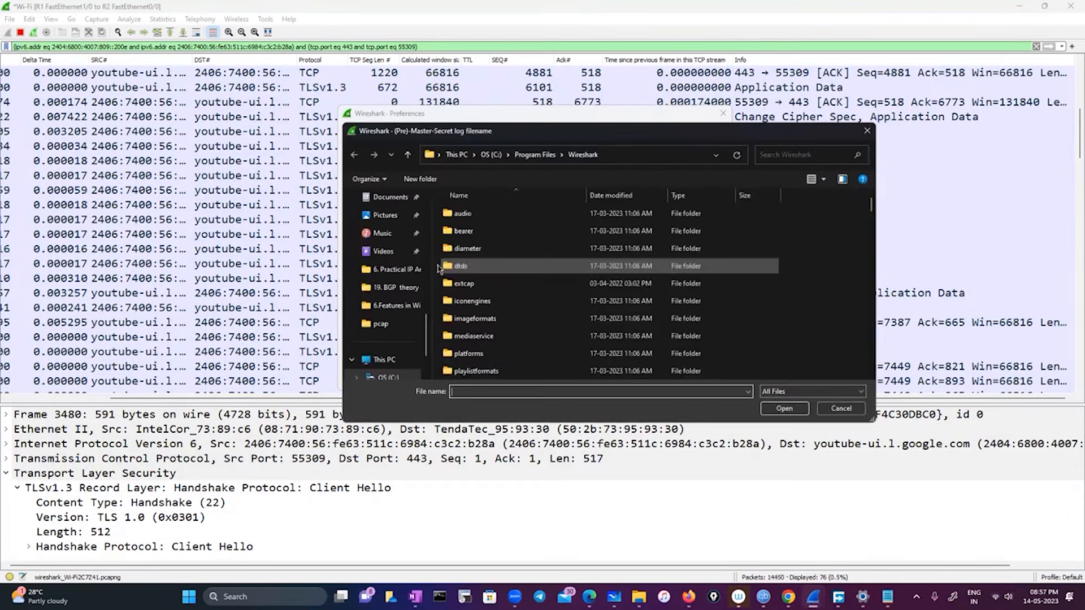
pyautogui.scroll(-2, 442, 300)
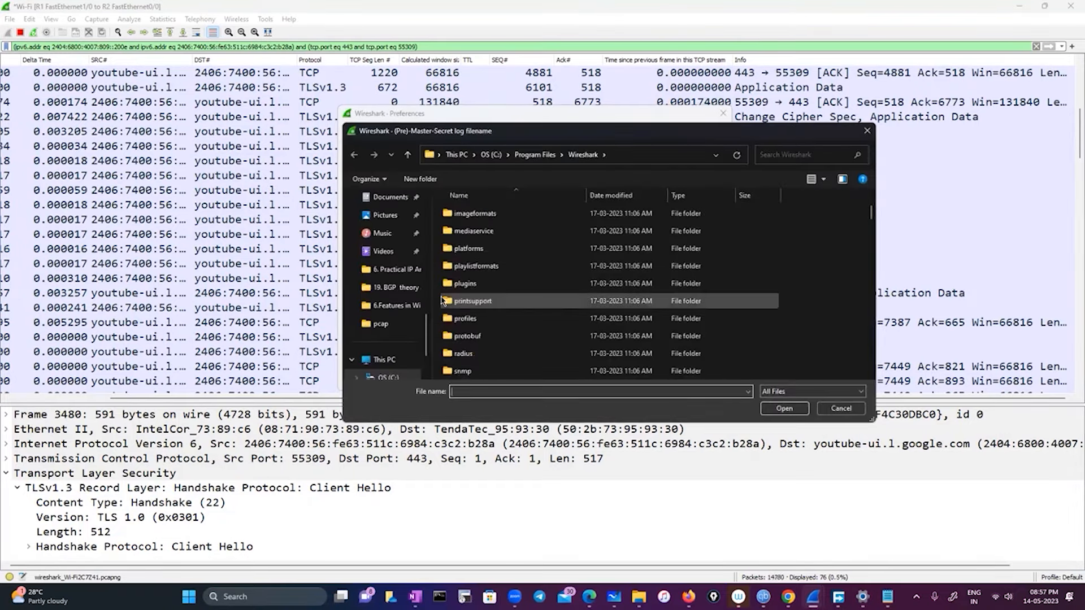
pyautogui.scroll(-2, 443, 300)
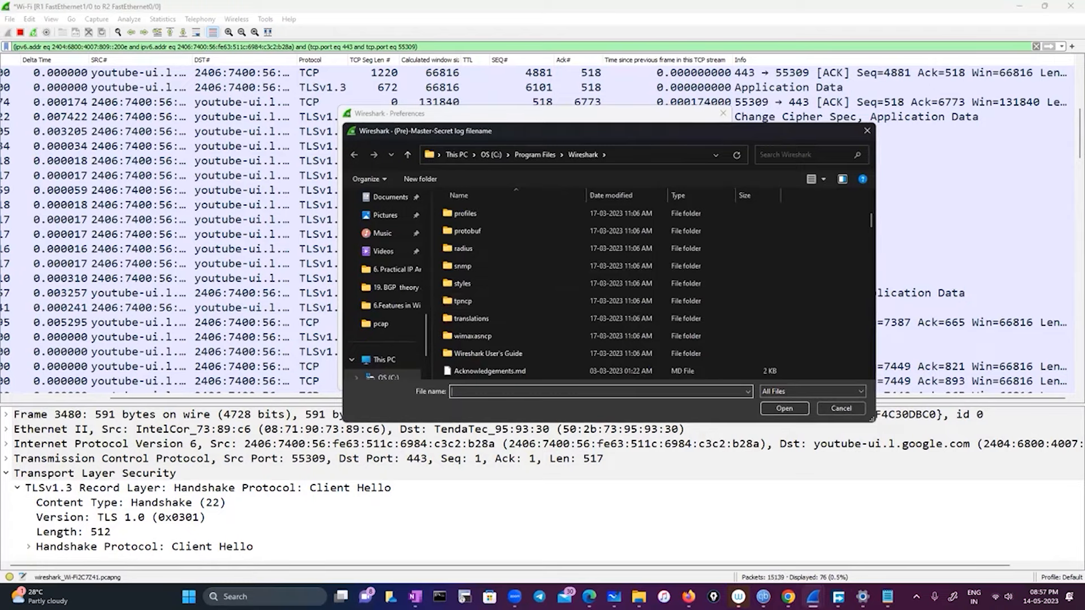
pyautogui.click(867, 131)
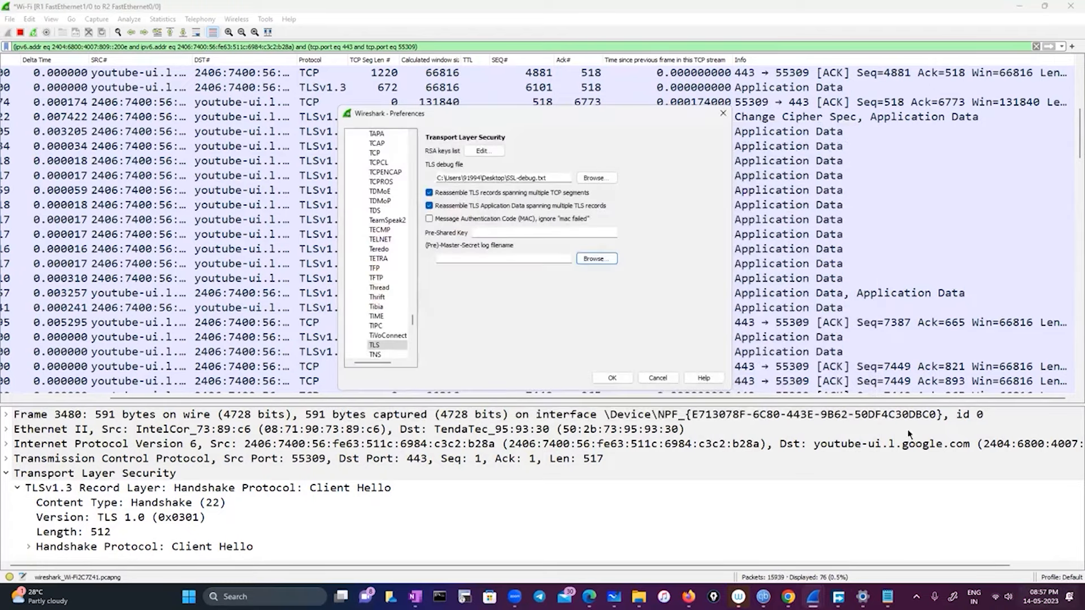
pyautogui.click(1055, 577)
pyautogui.click(918, 546)
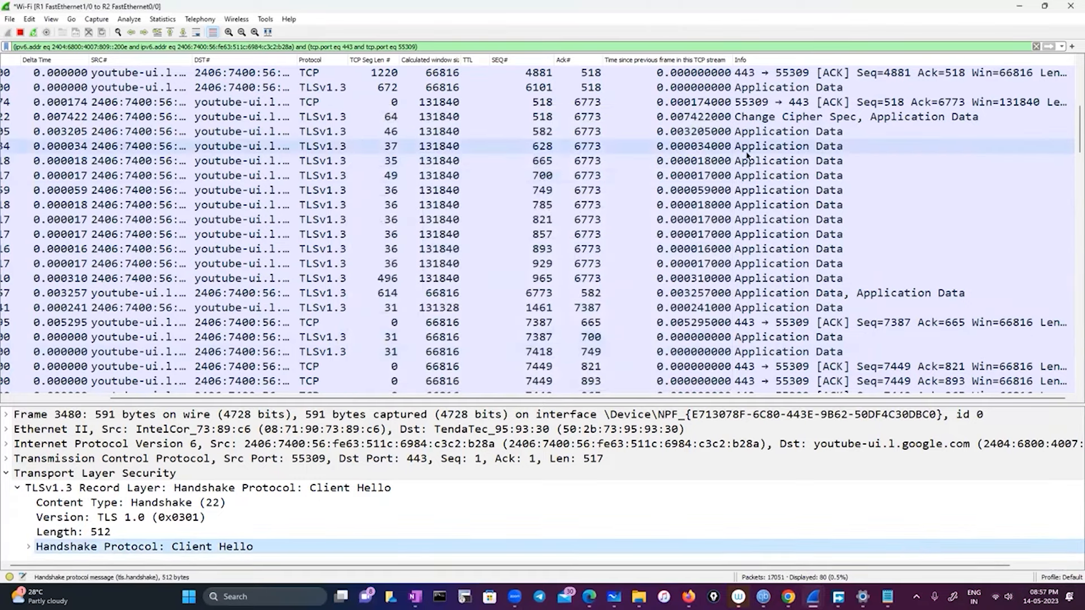
# - Set the (Pre)-Master-Secret log file in the TLS protocol preferences to ssl-keys.log on the Desktop and apply it
pyautogui.click(29, 20)
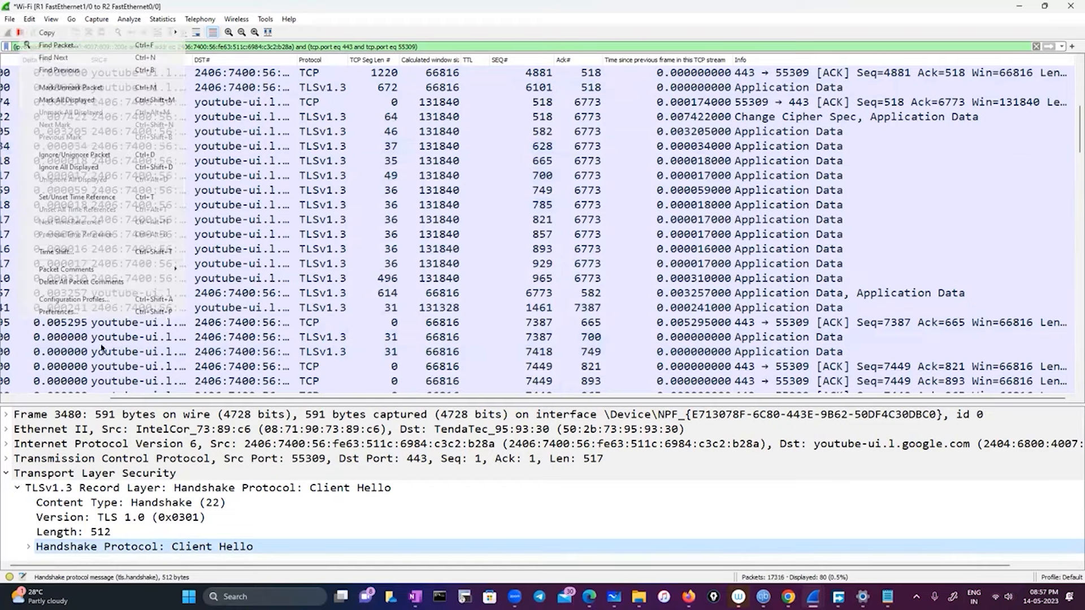
pyautogui.click(46, 310)
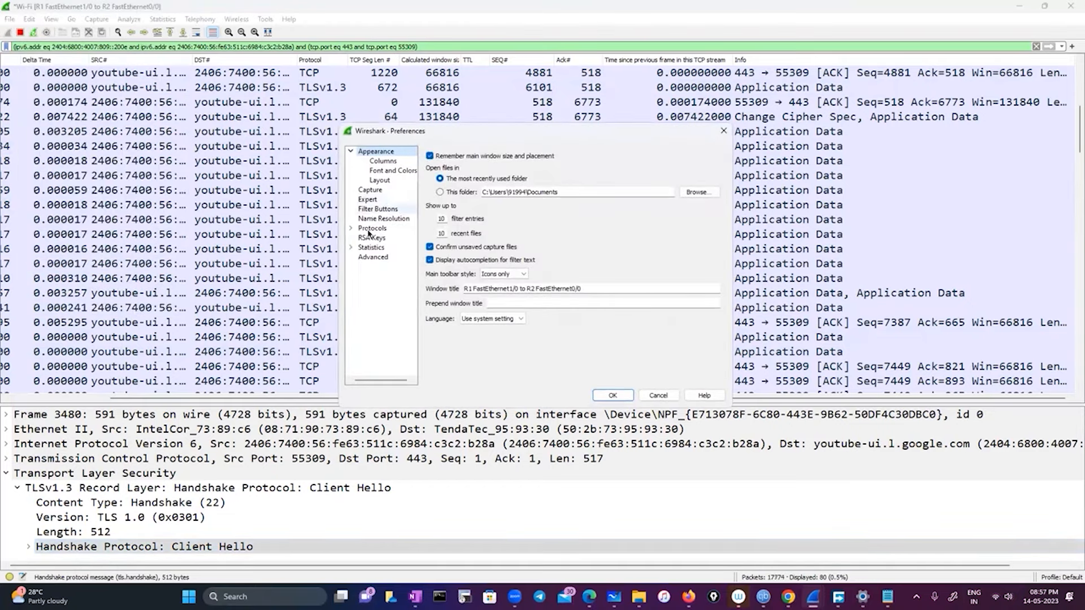
pyautogui.click(351, 228)
pyautogui.click(376, 247)
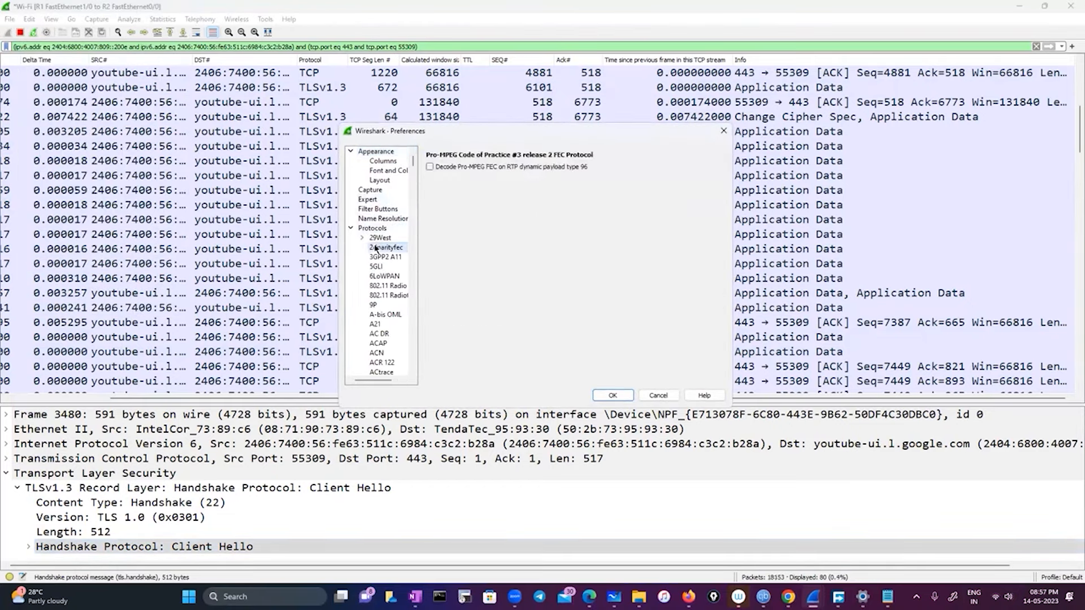
pyautogui.write('tls')
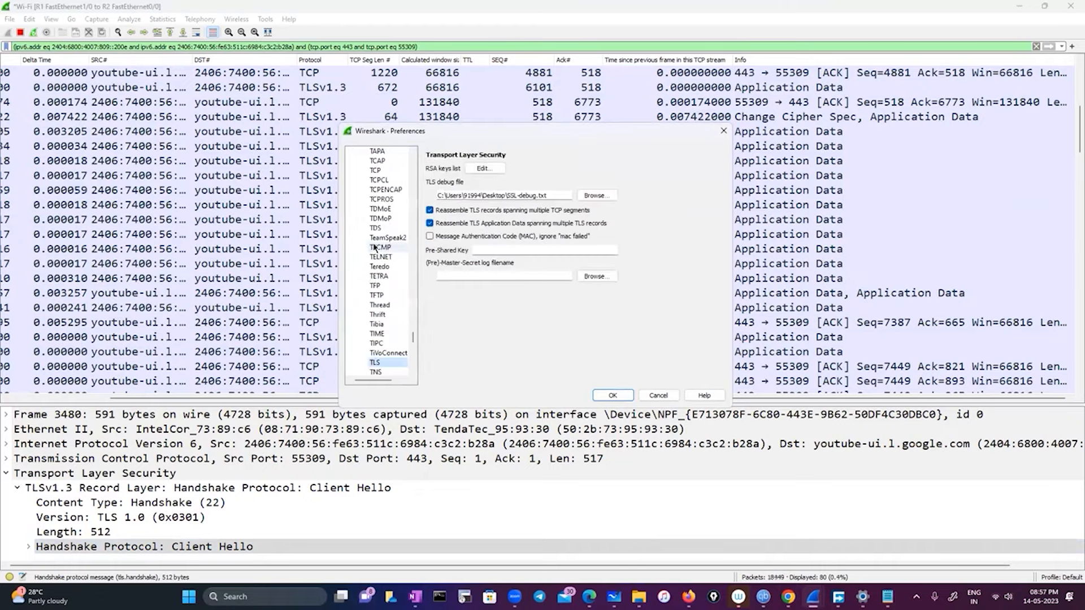
pyautogui.click(594, 276)
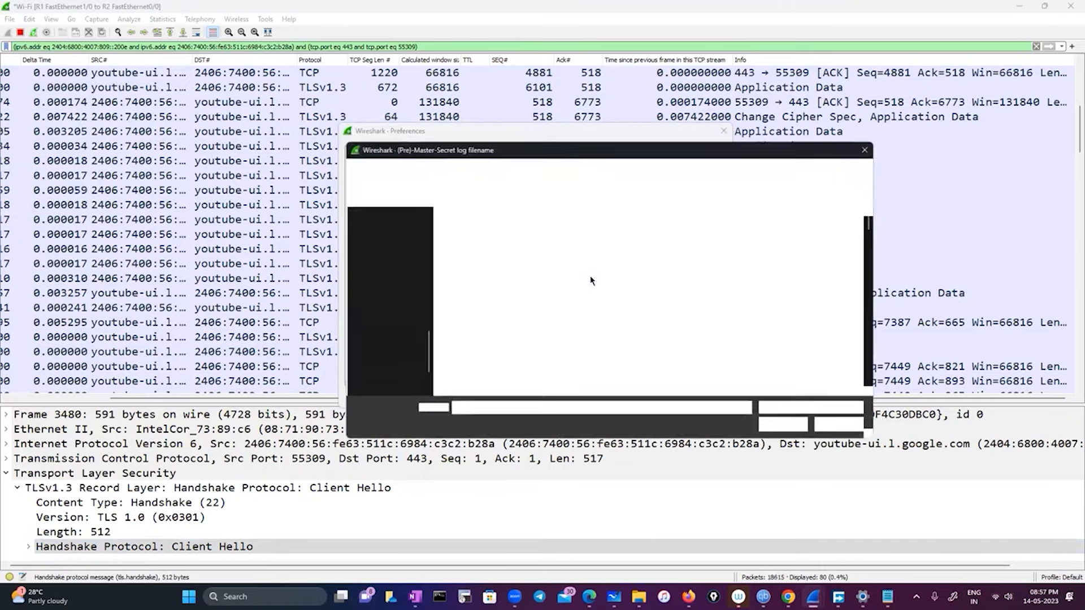
pyautogui.click(384, 377)
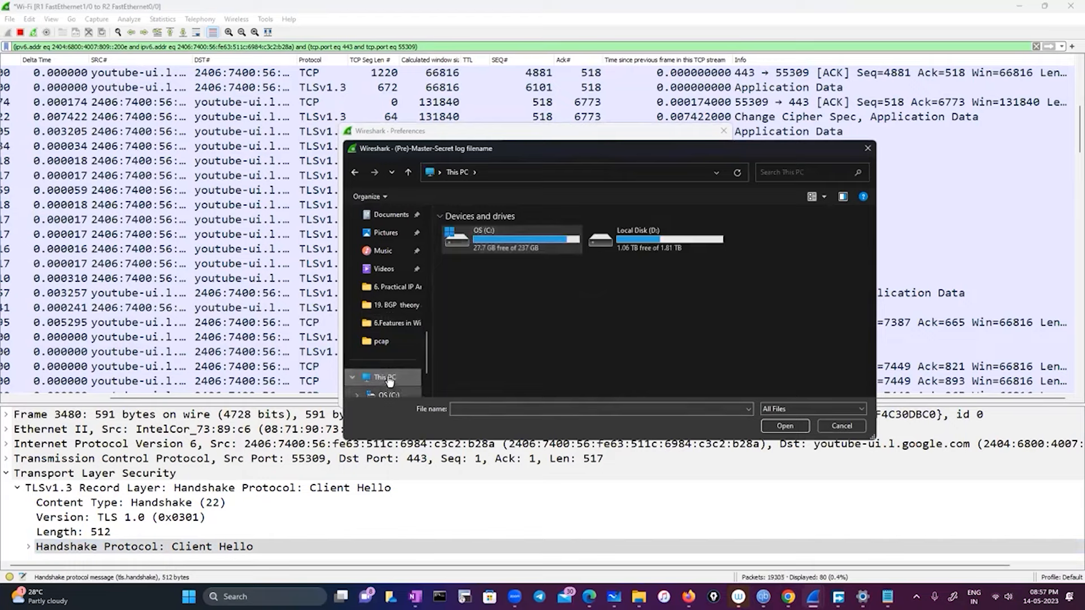
pyautogui.scroll(2, 401, 304)
pyautogui.click(386, 269)
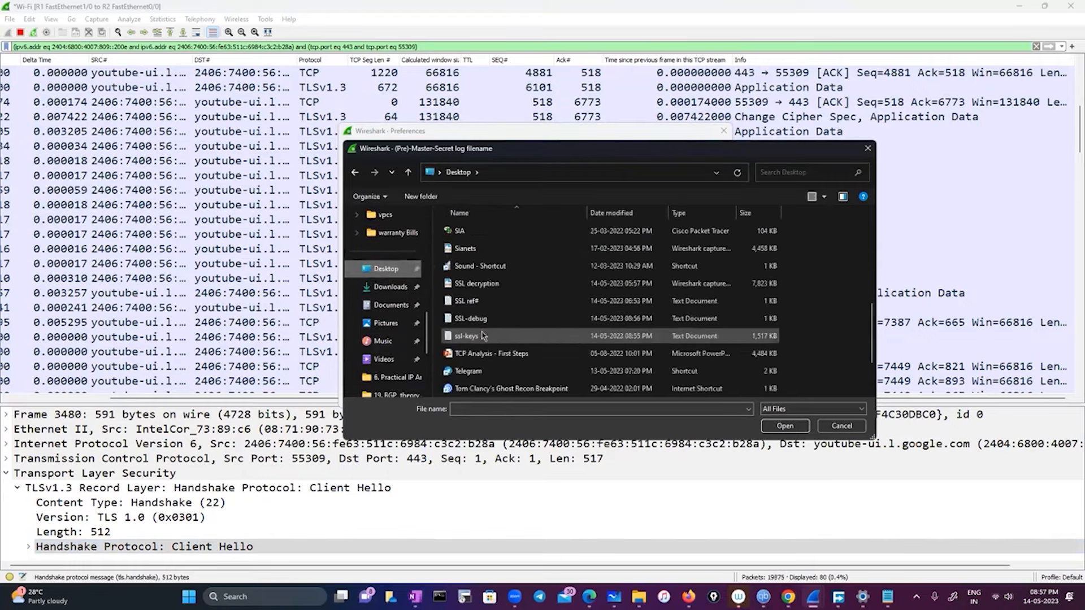
pyautogui.click(482, 335)
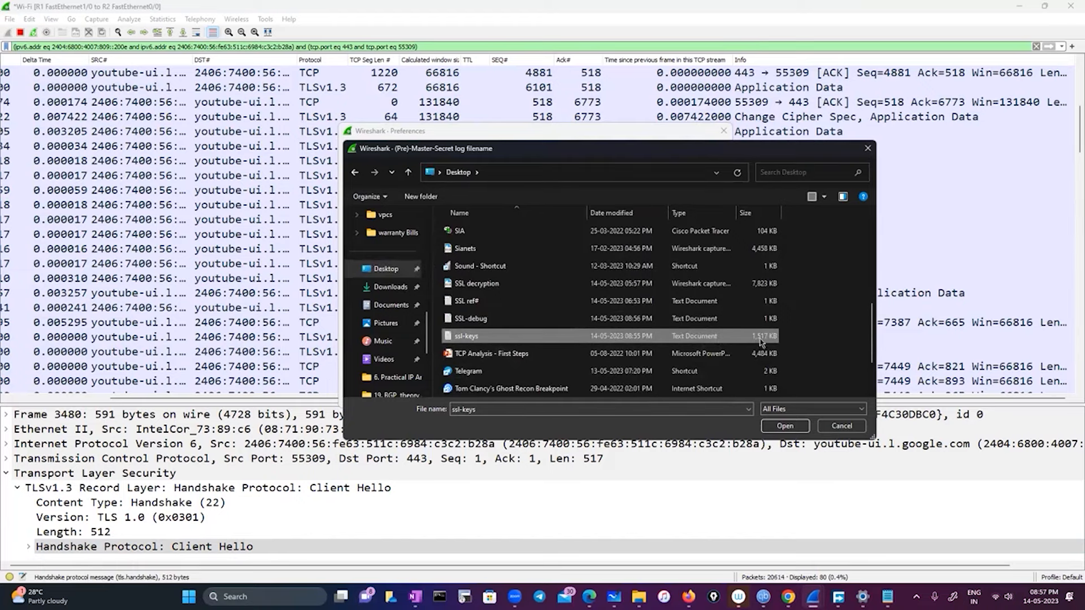
pyautogui.click(786, 427)
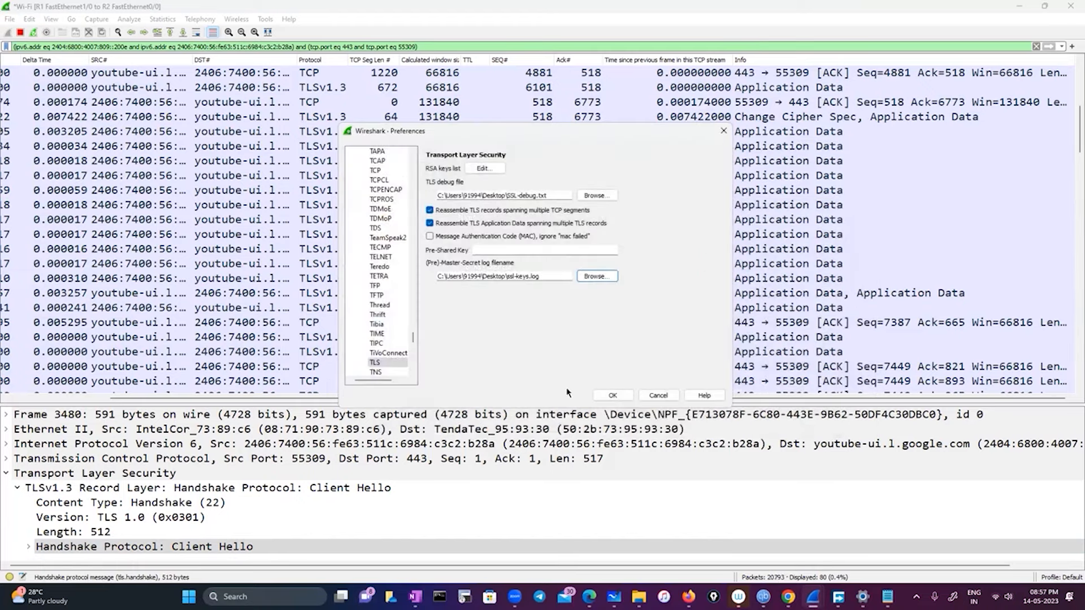
pyautogui.click(613, 395)
# - Clear the display filter and filter the capture to the TCP conversation of a TLSv1.2 Application Data packet going to the whatsapp-cdn6 server
pyautogui.click(1035, 46)
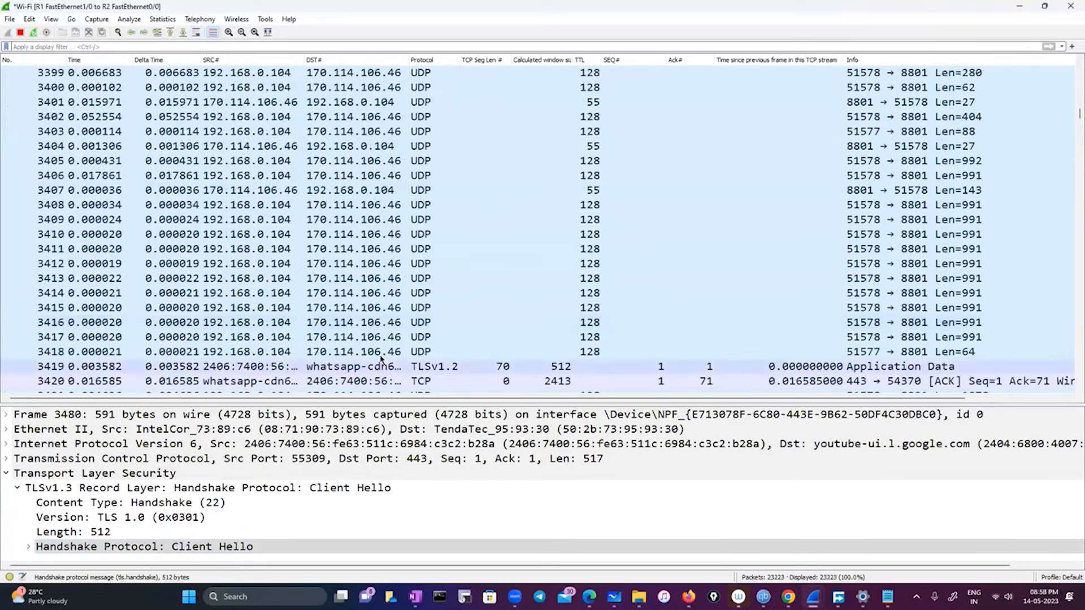
pyautogui.click(380, 365)
pyautogui.rightClick(392, 371)
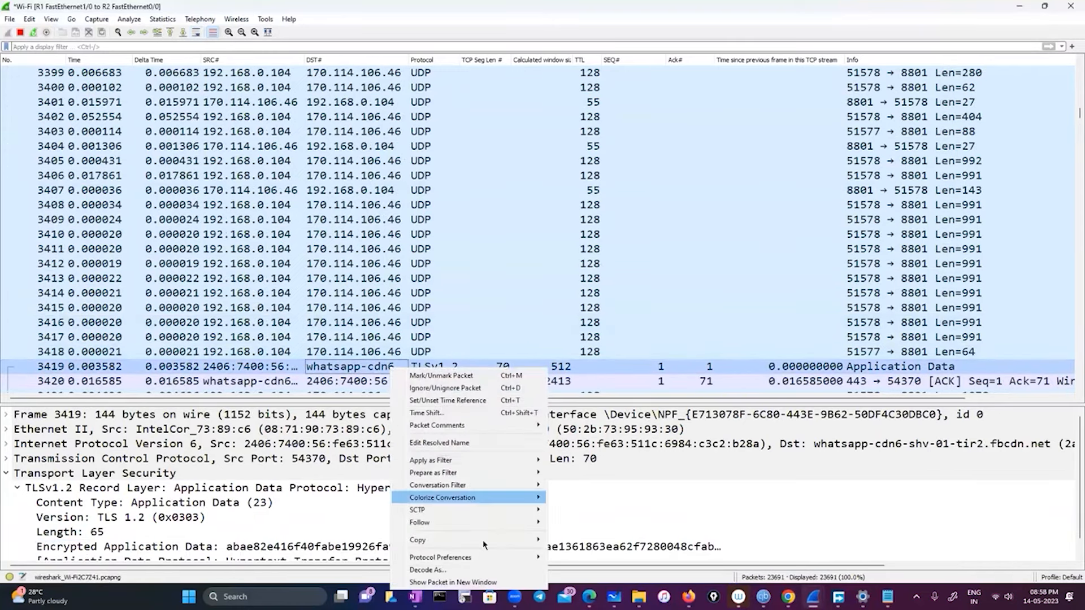
pyautogui.moveTo(476, 541)
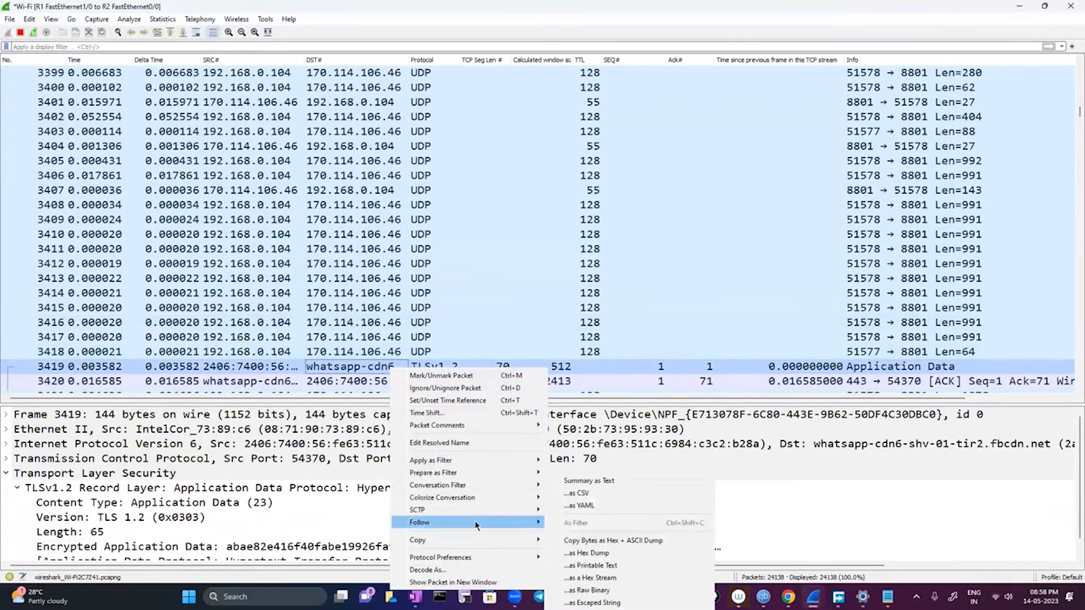
pyautogui.moveTo(481, 491)
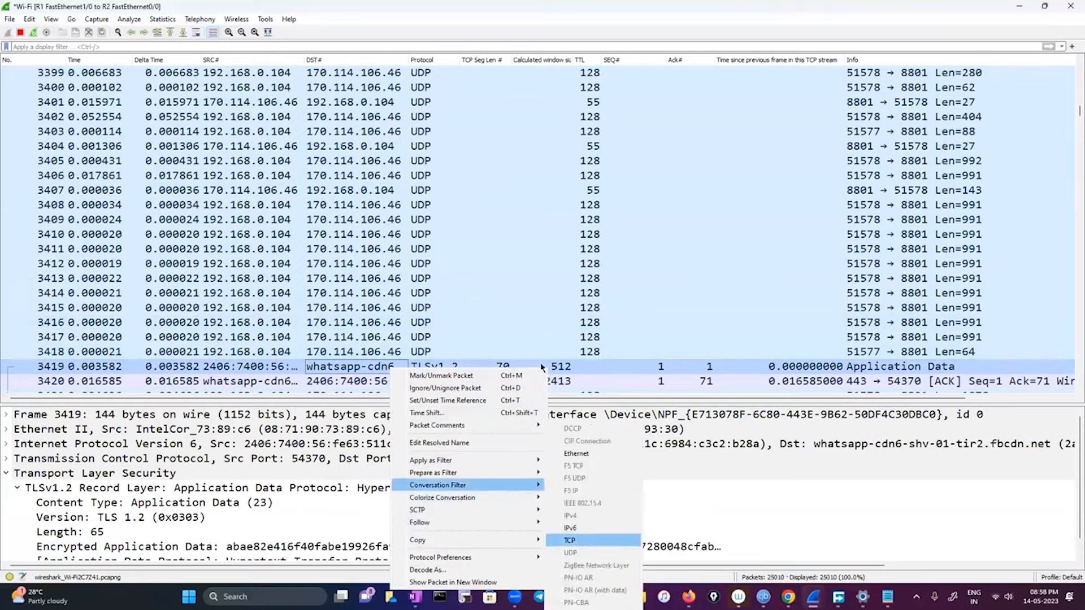
pyautogui.click(571, 540)
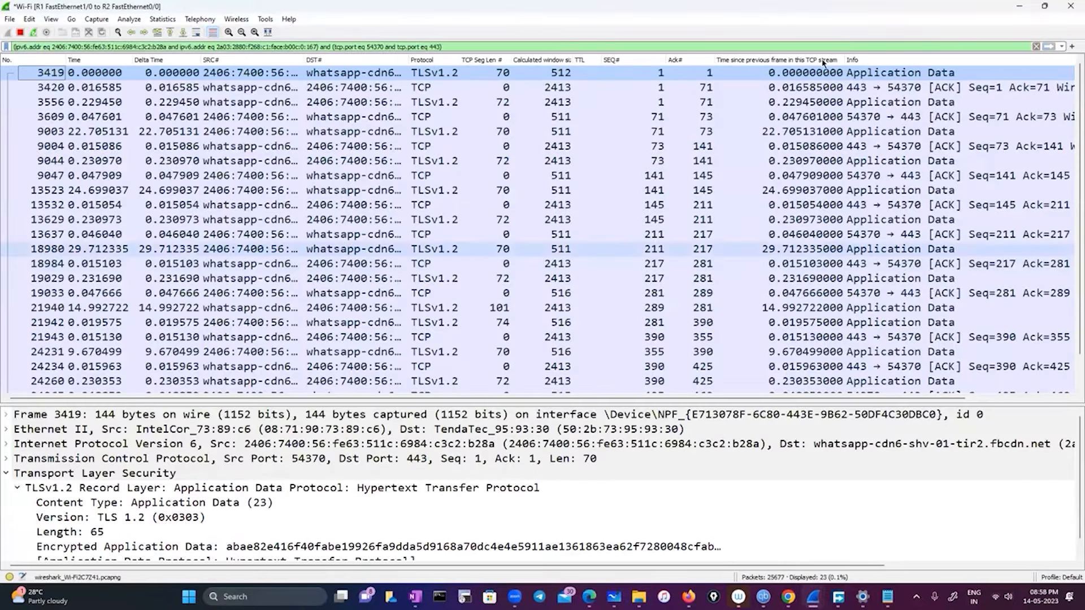
pyautogui.click(1036, 46)
pyautogui.click(634, 117)
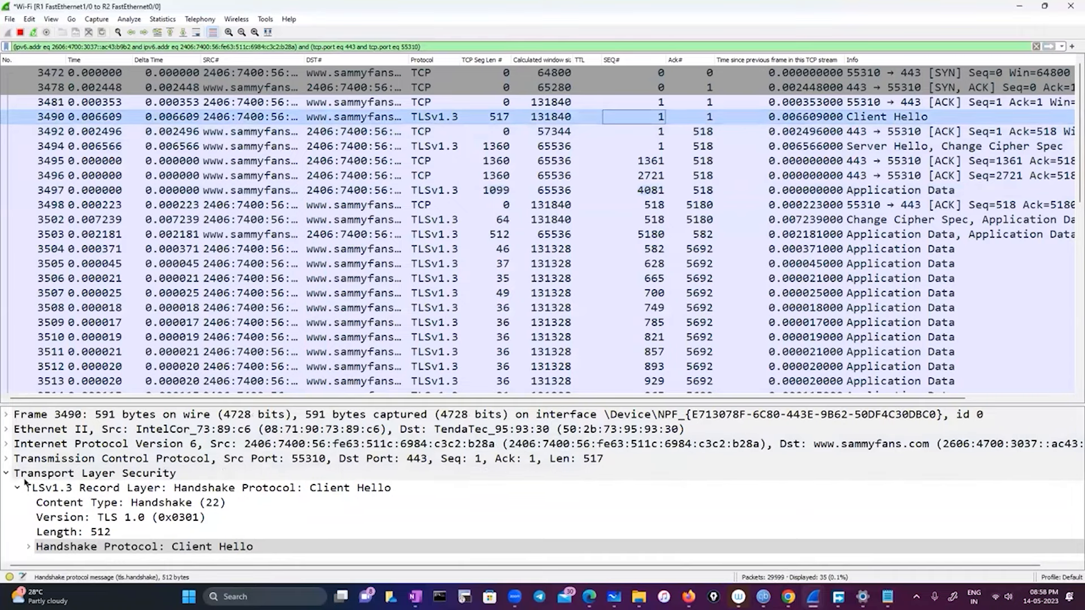
pyautogui.scroll(-4, 356, 345)
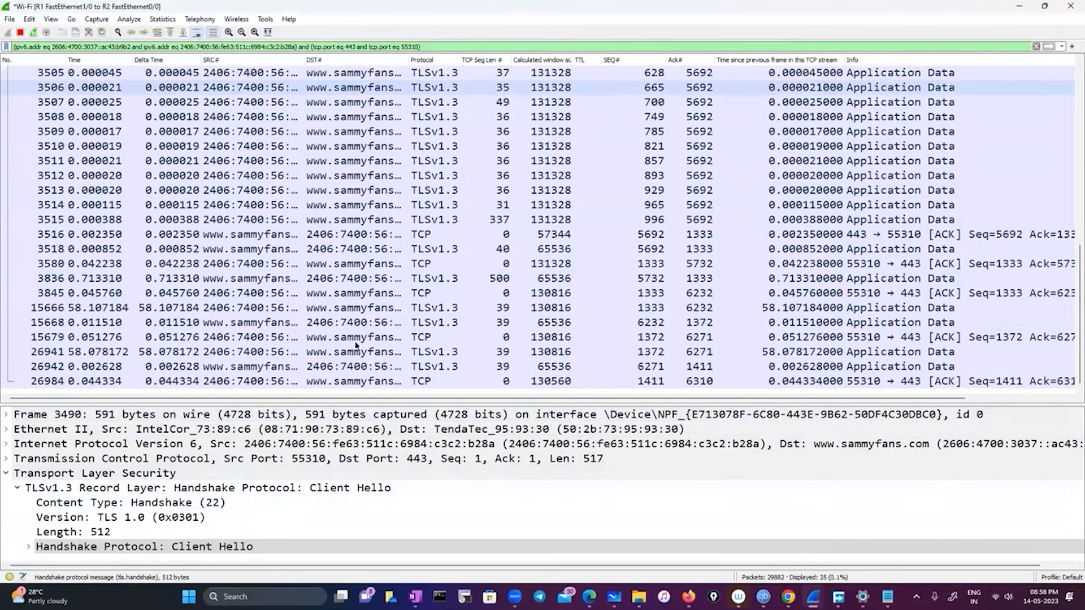
pyautogui.scroll(4, 516, 271)
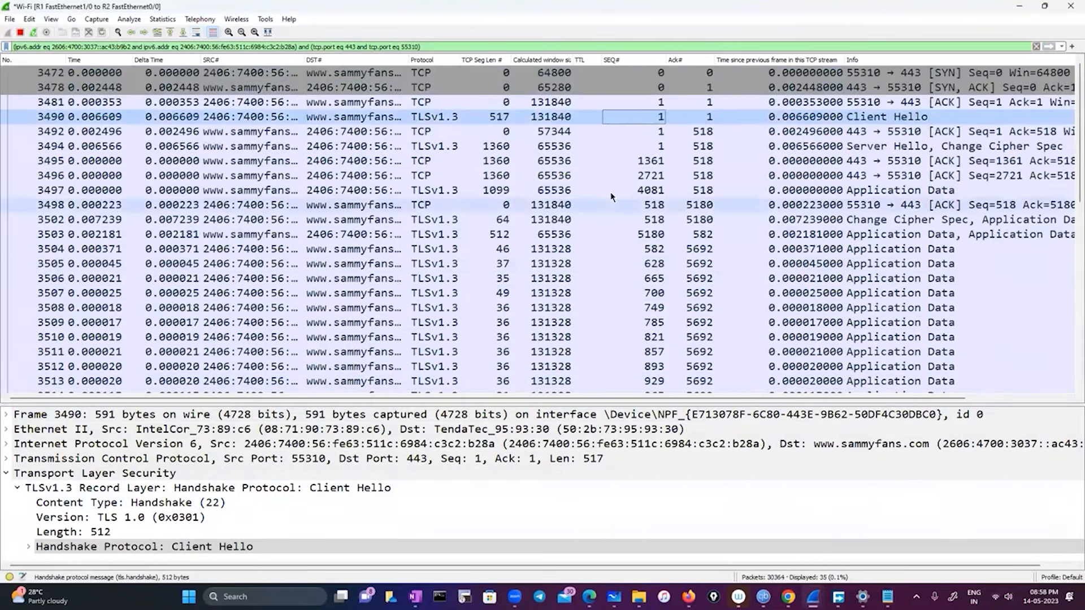
pyautogui.click(634, 191)
pyautogui.scroll(-1, 306, 549)
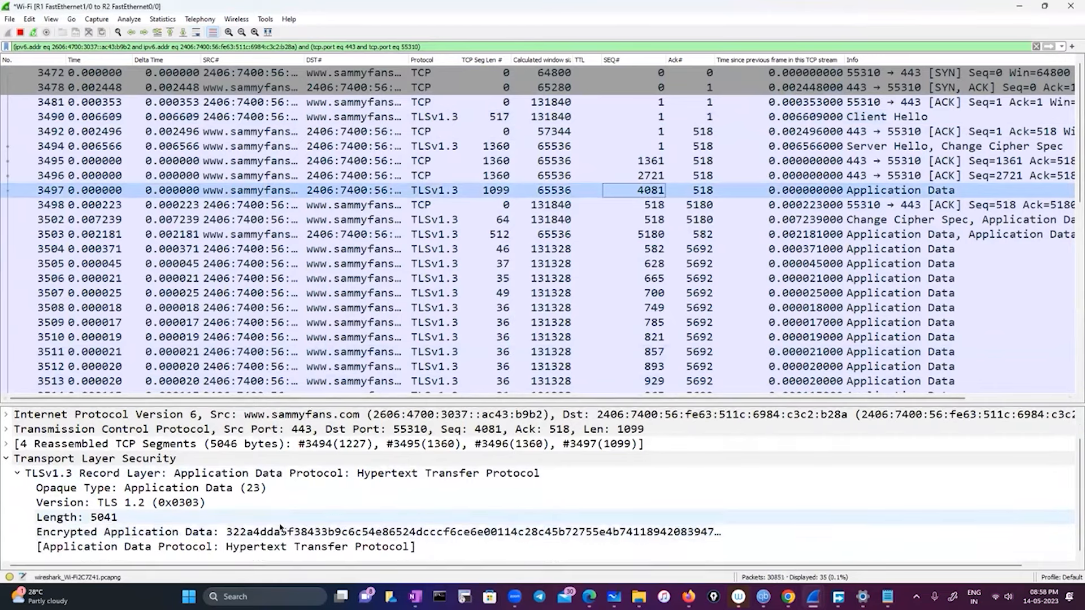
pyautogui.scroll(-4, 391, 288)
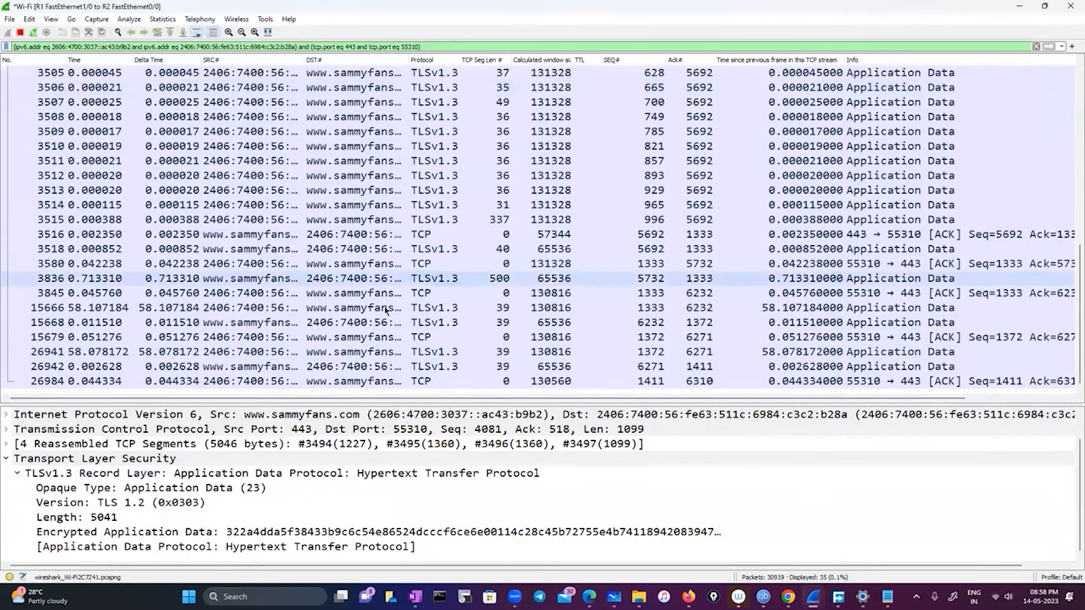
pyautogui.click(384, 309)
pyautogui.click(340, 366)
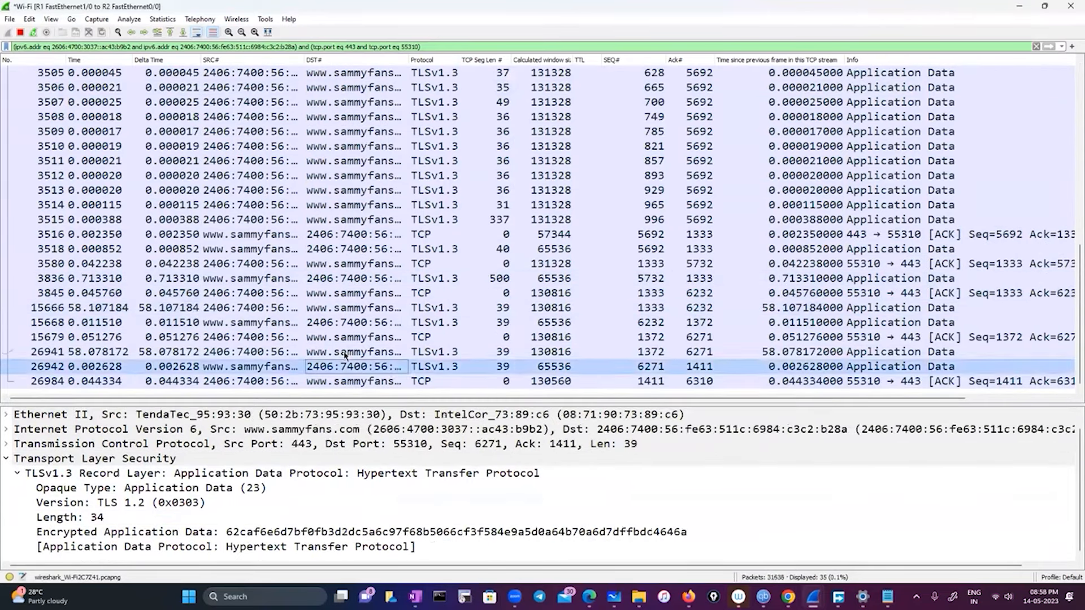
pyautogui.click(340, 351)
# - Clear the display filter, then check the TLS protocol preferences for the configured (Pre)-Master-Secret log file and close them
pyautogui.click(1035, 46)
pyautogui.click(29, 19)
pyautogui.click(56, 321)
pyautogui.click(351, 228)
pyautogui.click(374, 259)
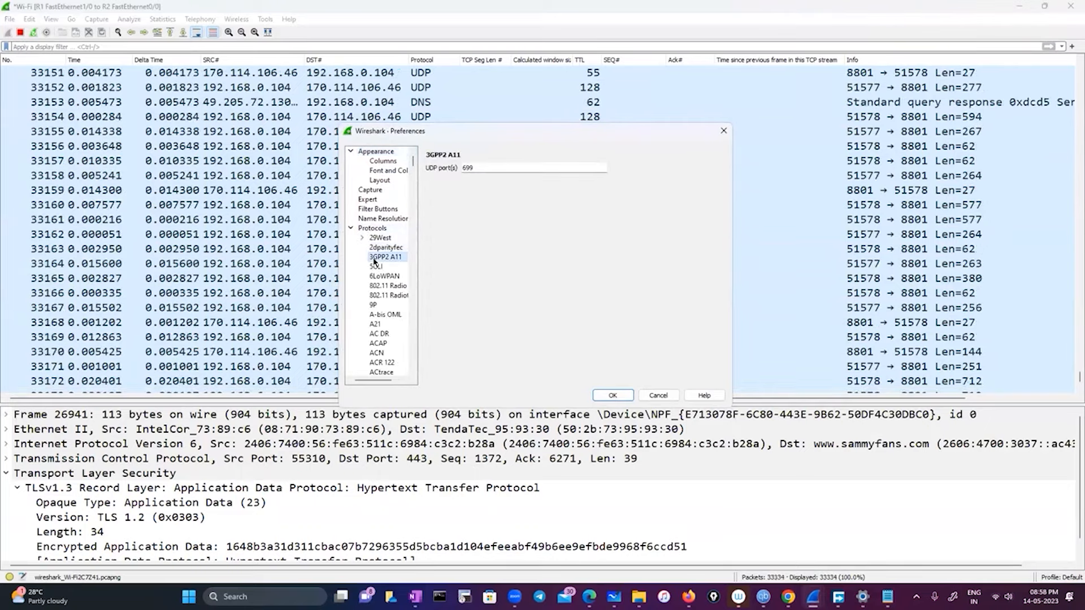
pyautogui.write('tls')
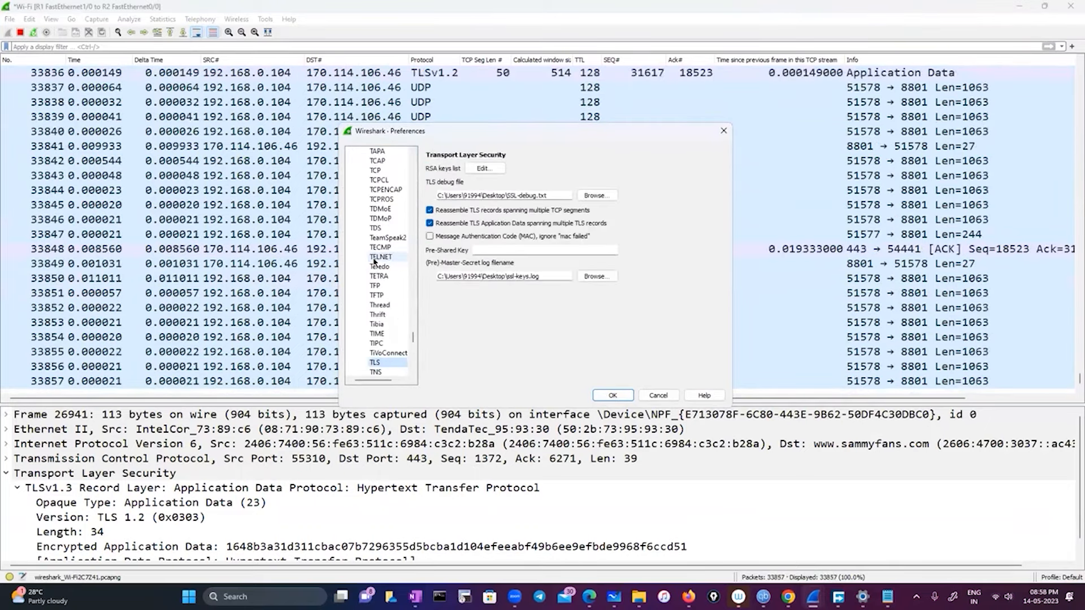
pyautogui.click(595, 396)
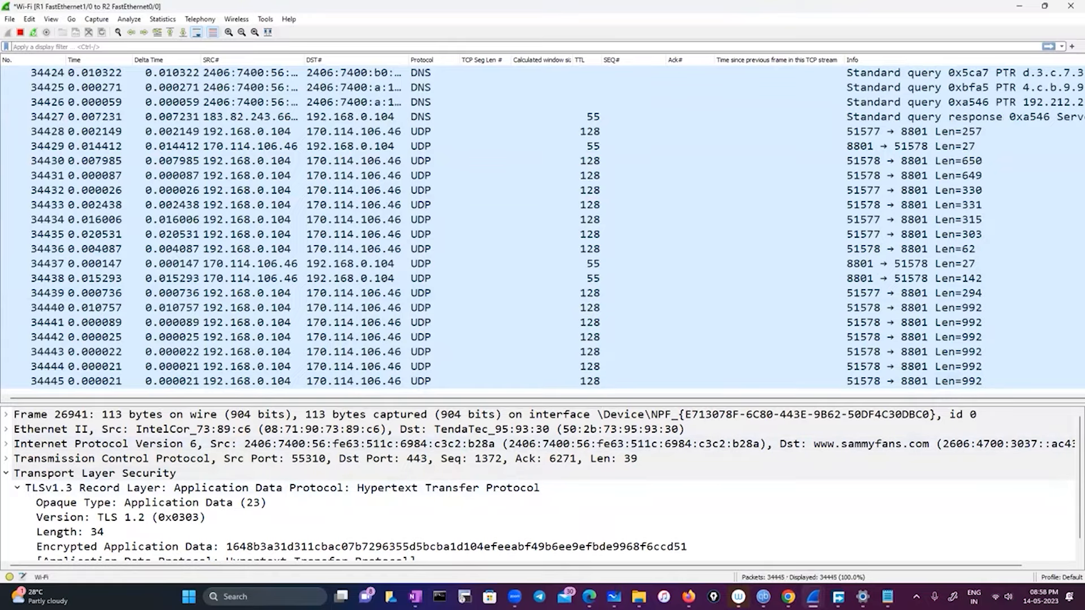
# - Switch to the Microsoft Edge window and view the second Post Attendee - Zoom page
pyautogui.moveTo(788, 596)
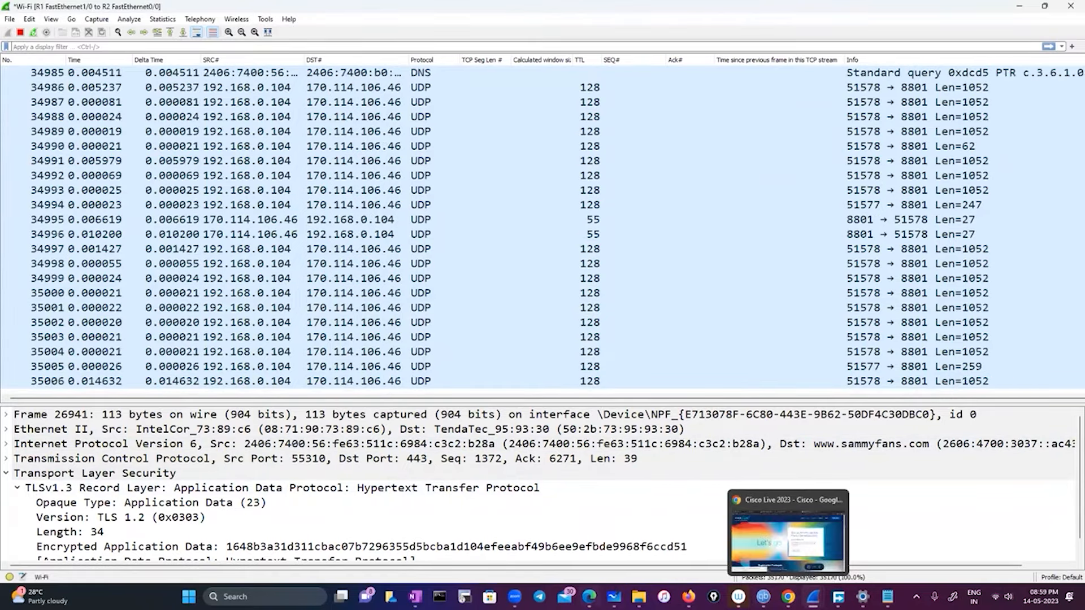
pyautogui.click(589, 596)
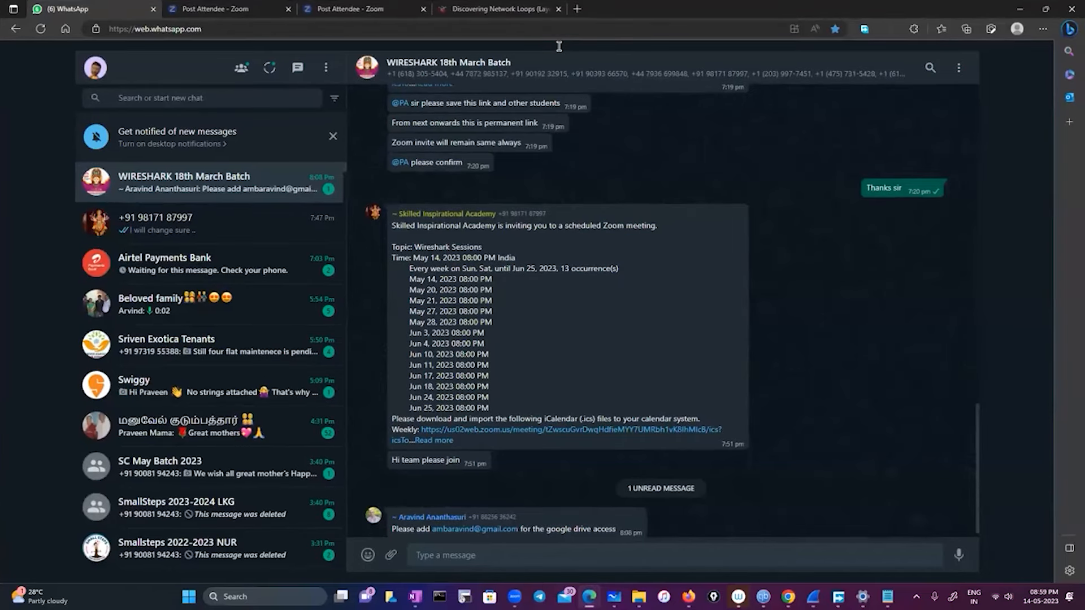
pyautogui.click(362, 9)
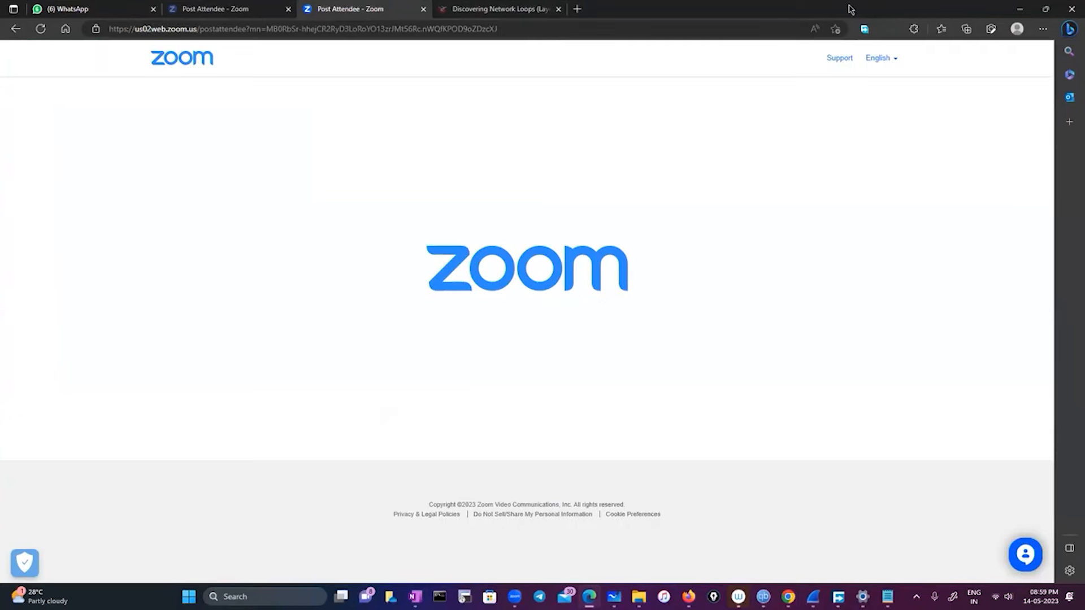
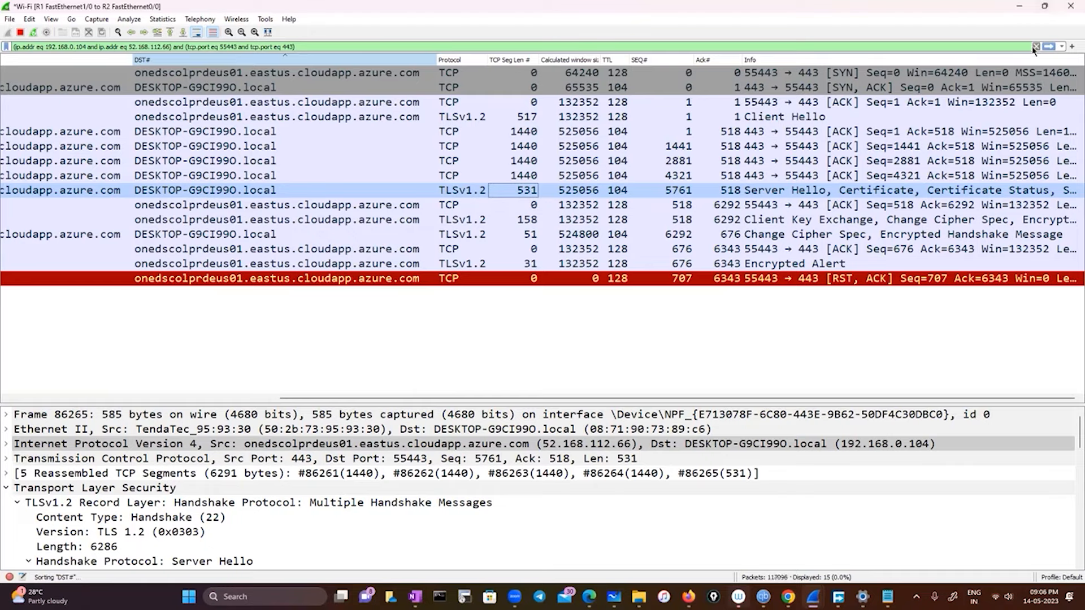
# - Minimize the Wi-Fi capture window, try to close it, and bring it back to the front
pyautogui.click(1019, 6)
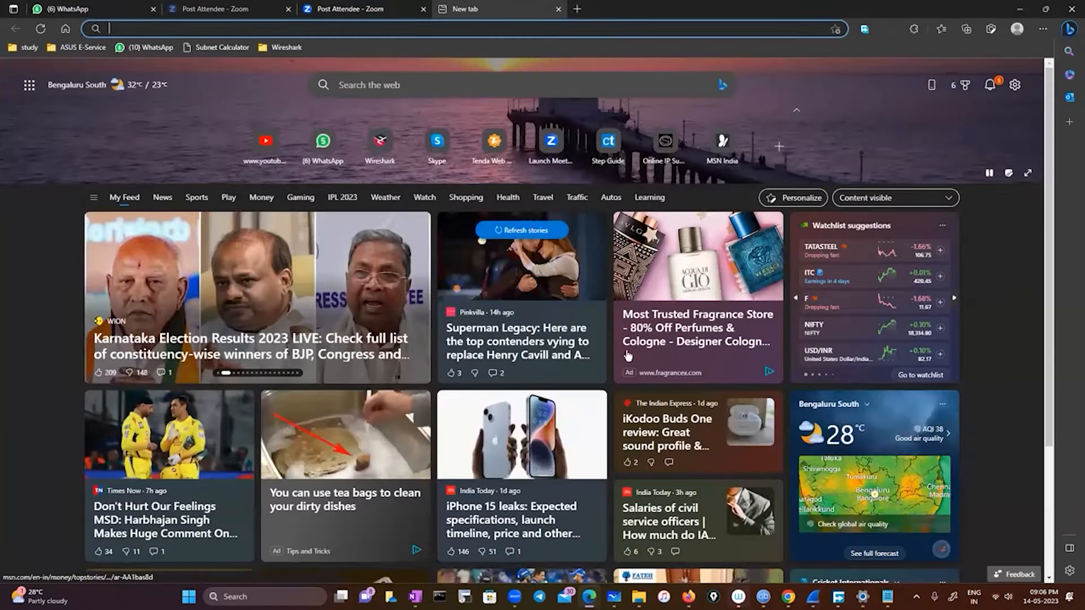
pyautogui.moveTo(812, 597)
pyautogui.click(945, 500)
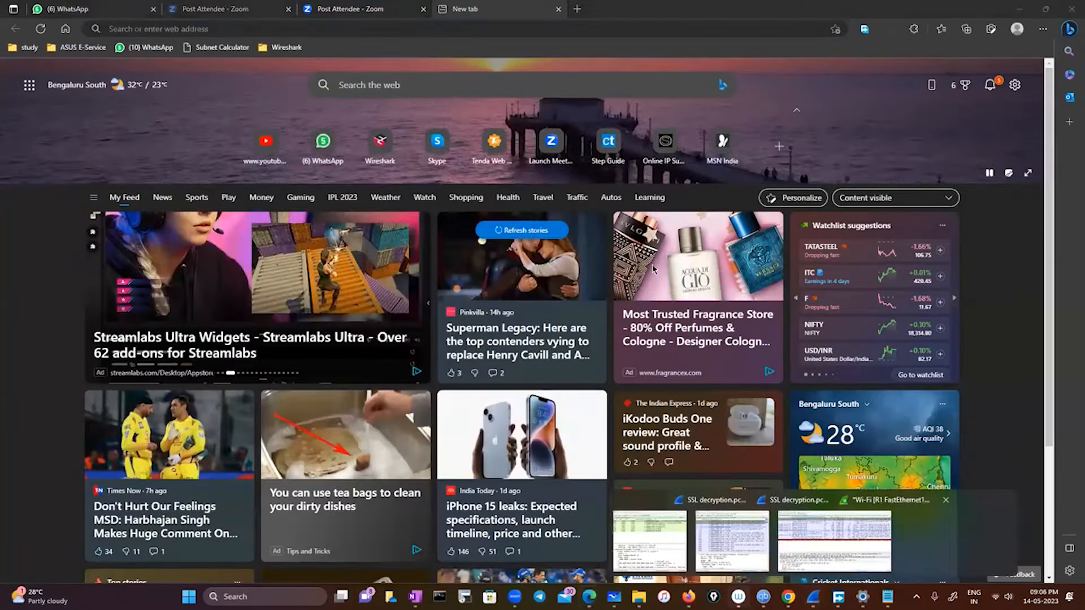
pyautogui.click(653, 309)
pyautogui.click(812, 597)
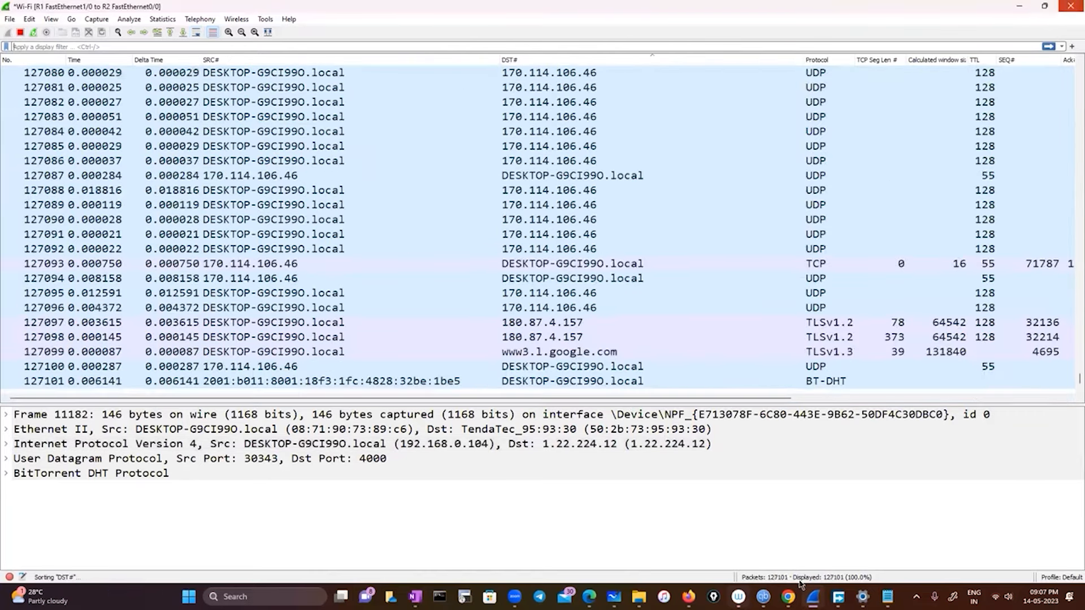
pyautogui.moveTo(591, 596)
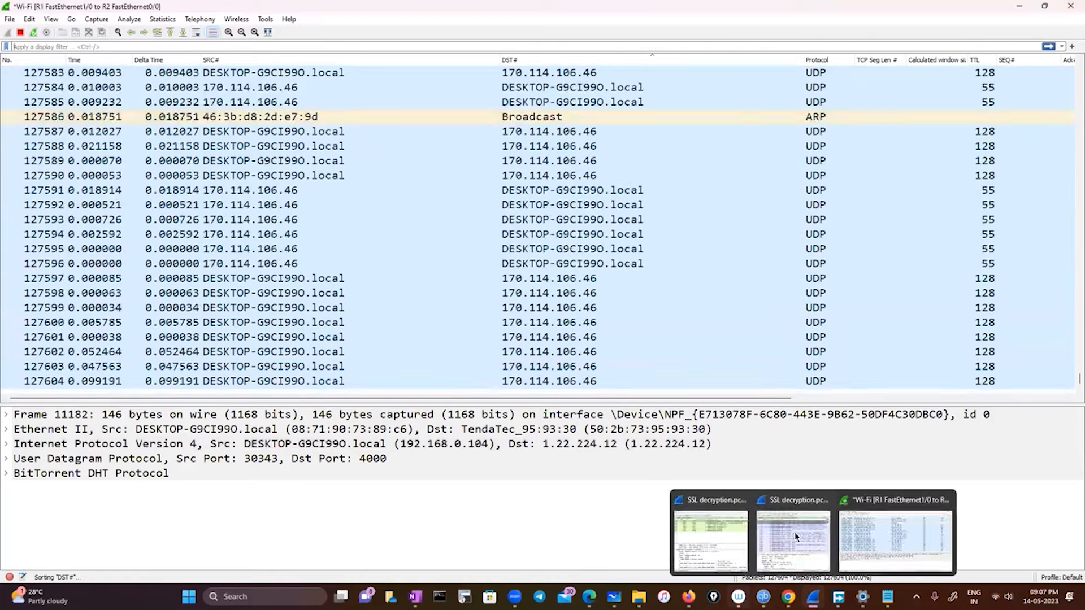
pyautogui.moveTo(813, 596)
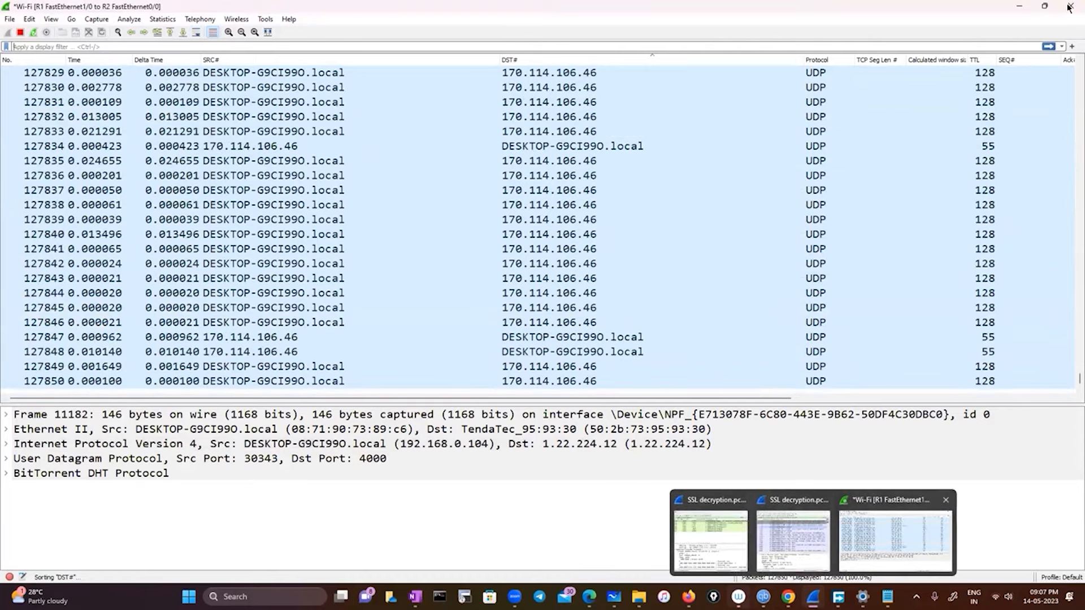
pyautogui.click(940, 558)
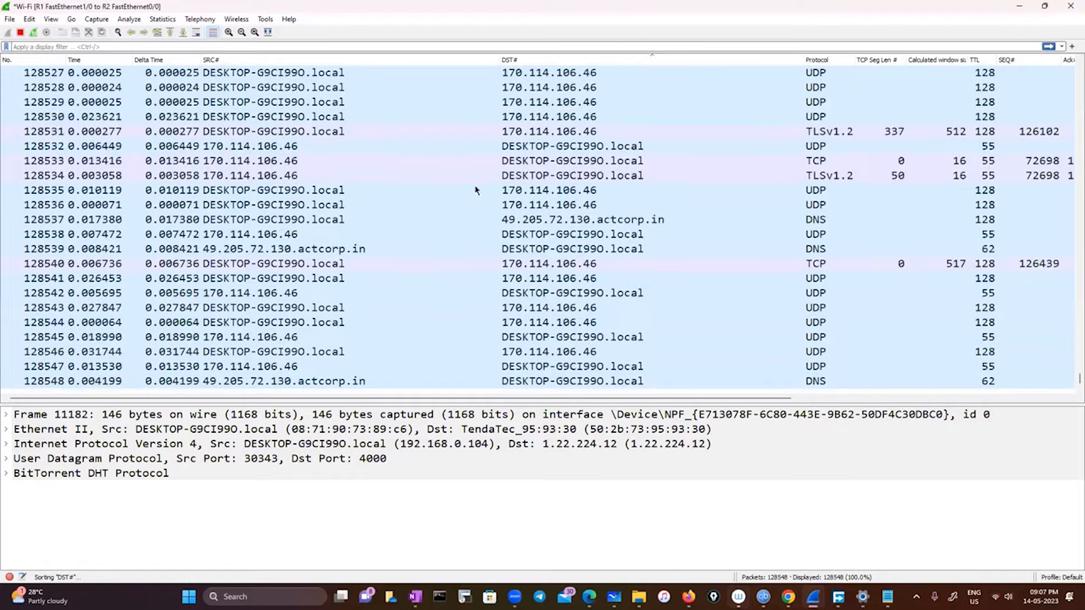
# - Open Task Manager and end the running Wireshark tasks
pyautogui.hotkey('ctrl', 'shift', 'Escape')
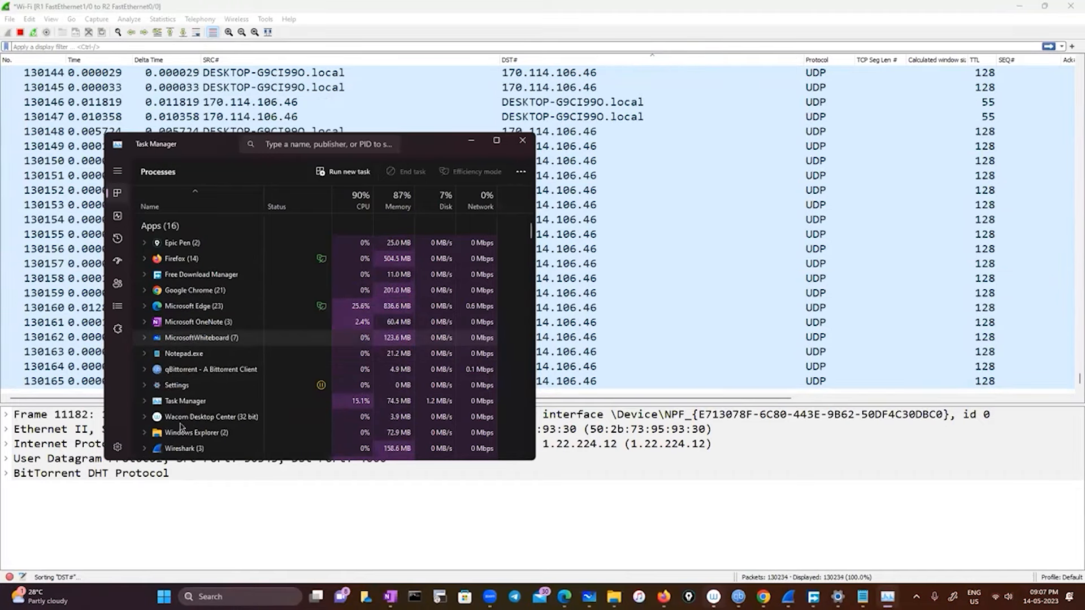
pyautogui.rightClick(199, 288)
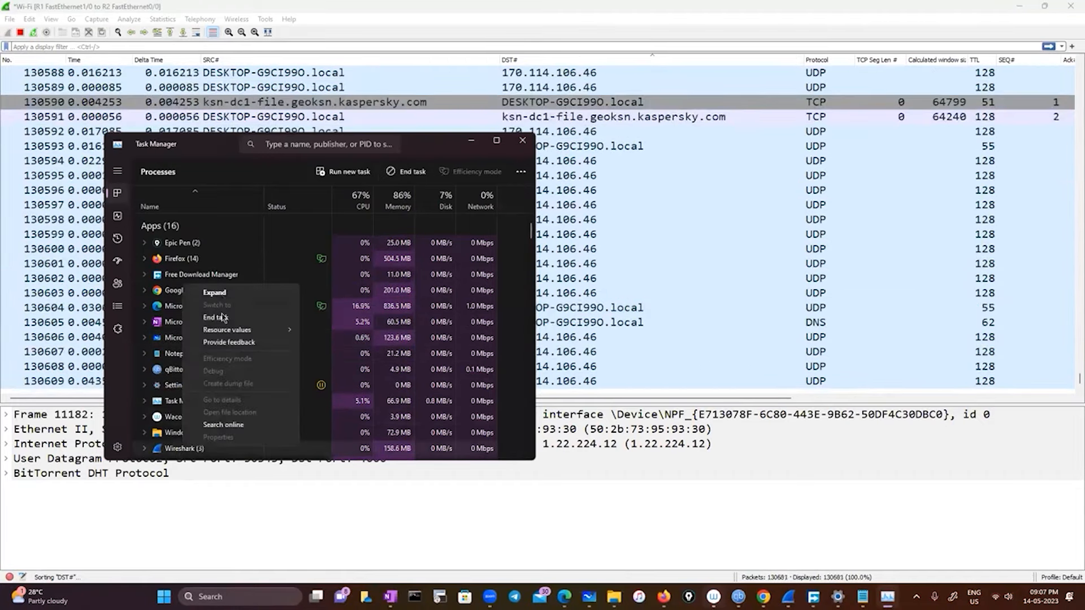
pyautogui.click(221, 318)
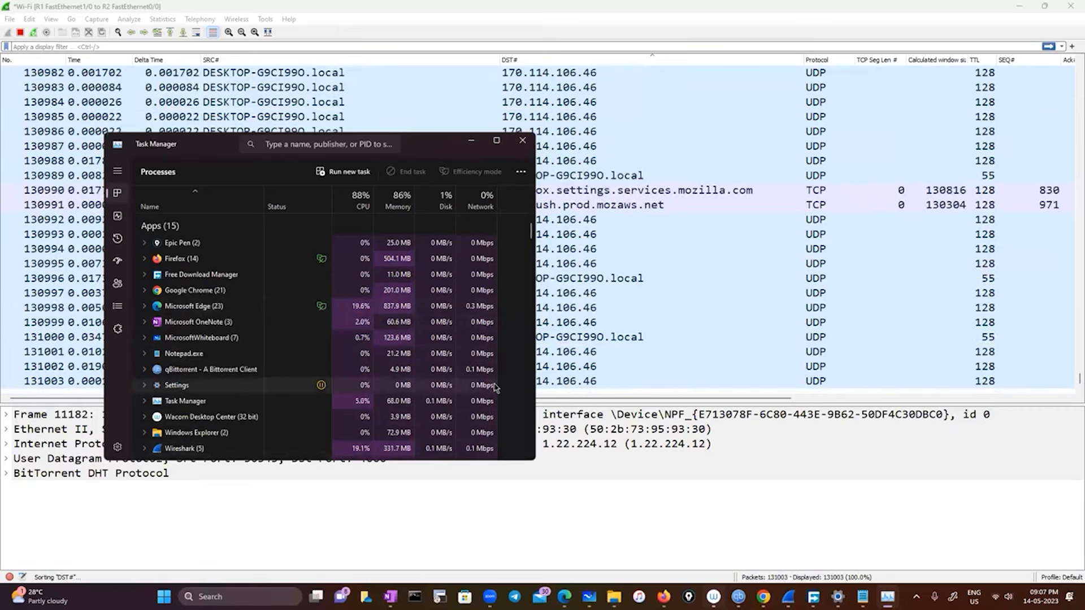
pyautogui.scroll(-1, 223, 441)
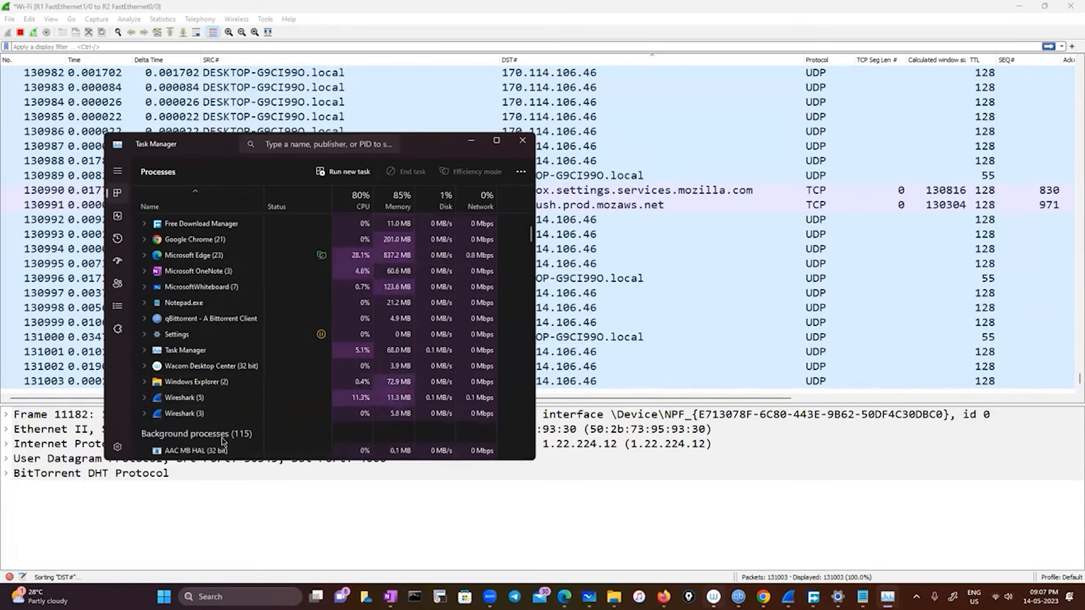
pyautogui.rightClick(212, 397)
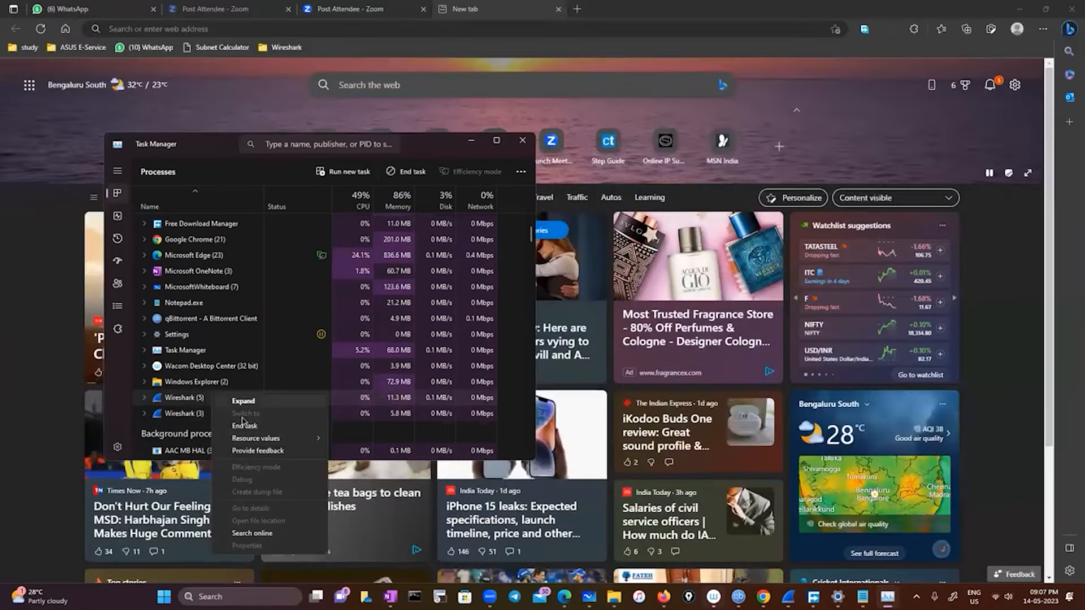
pyautogui.click(244, 425)
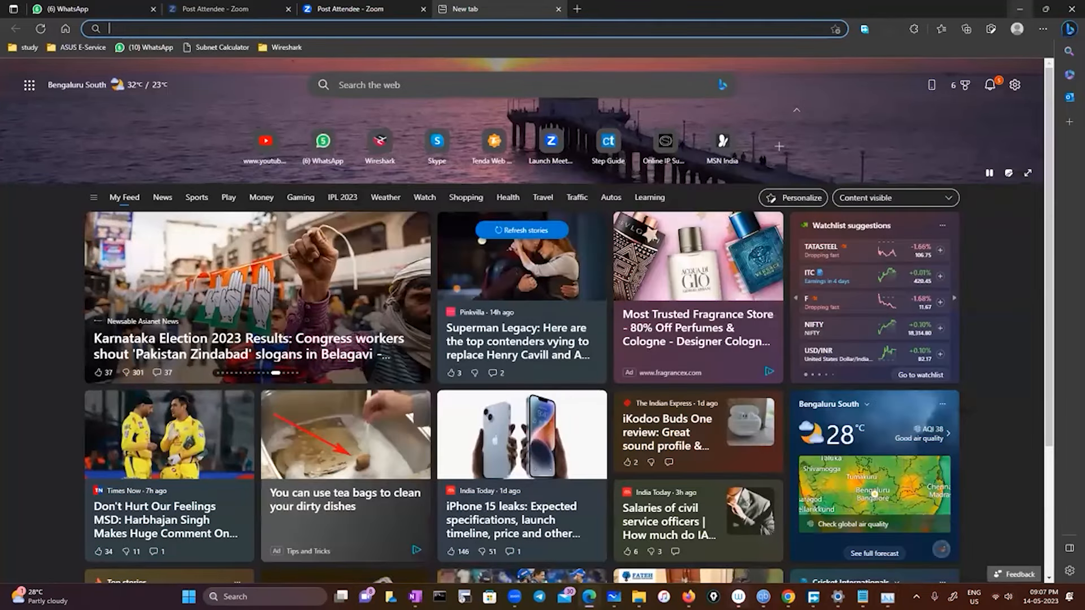
# - Relaunch Wireshark, start a live capture on the Wi-Fi interface in a maximized window and switch to the Firefox window
pyautogui.press('super')
pyautogui.write('wireshark')
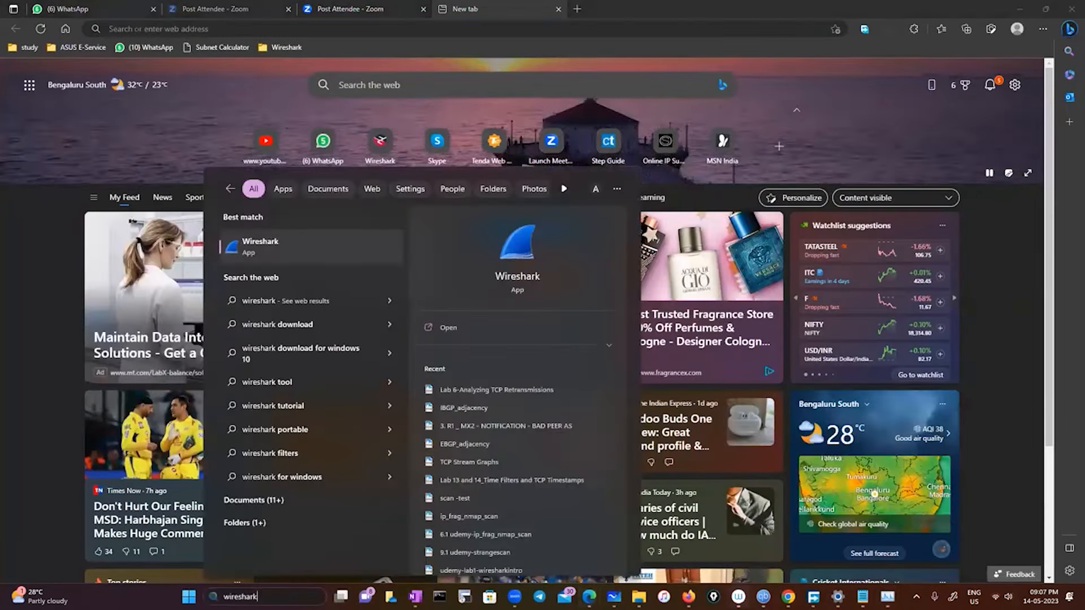
pyautogui.press('Return')
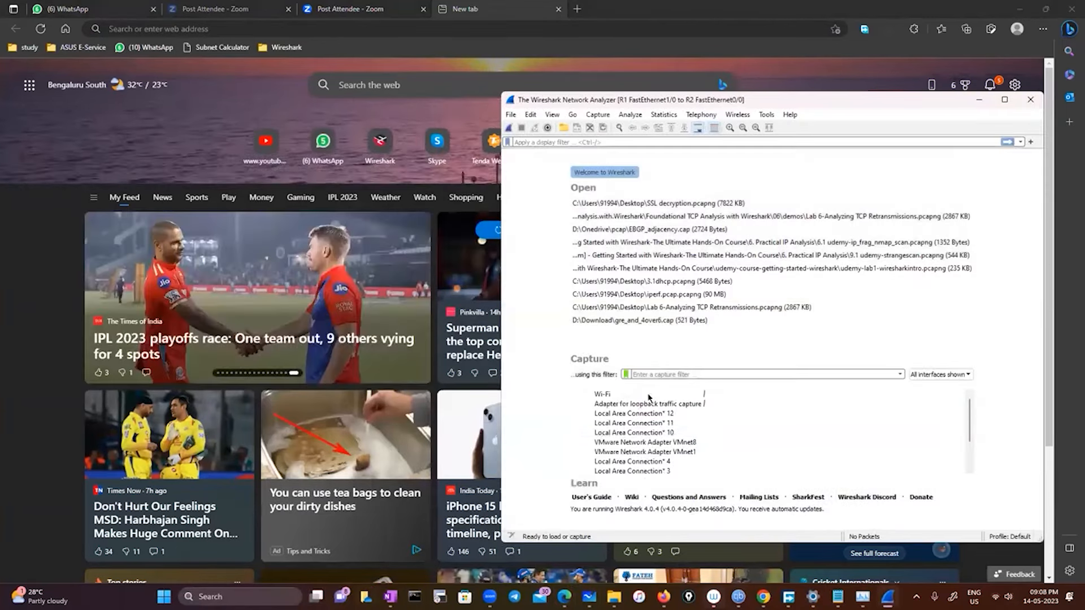
pyautogui.doubleClick(648, 394)
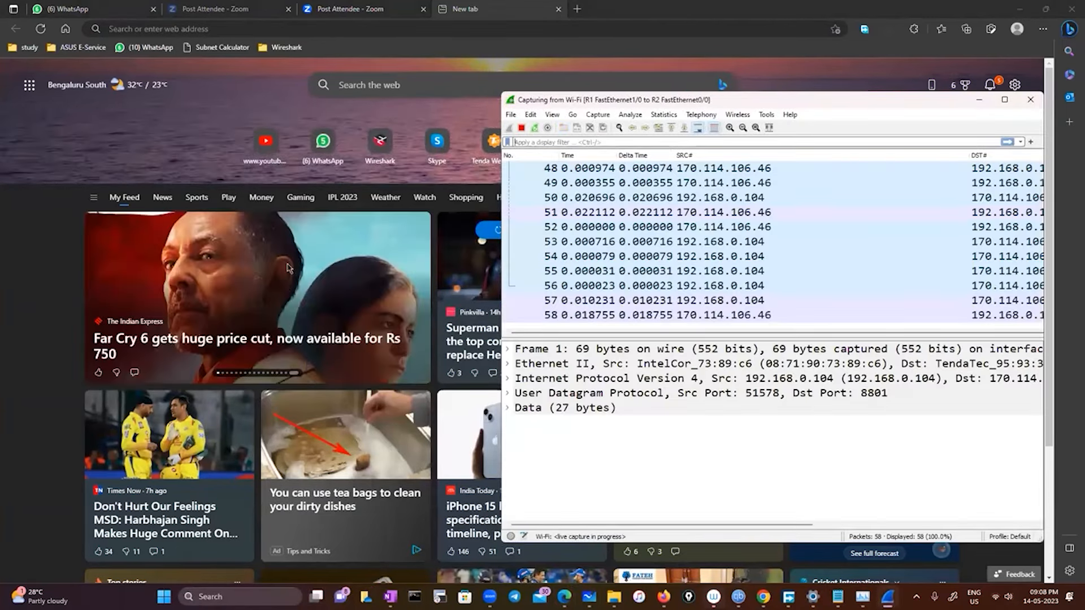
pyautogui.press('super+Up')
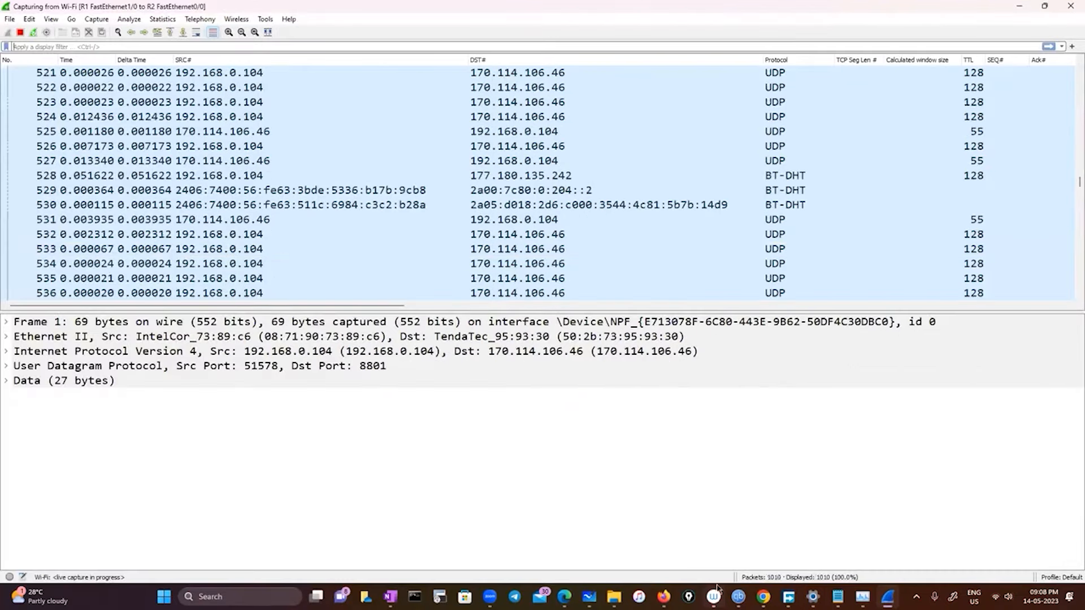
pyautogui.hotkey('alt', 'Tab')
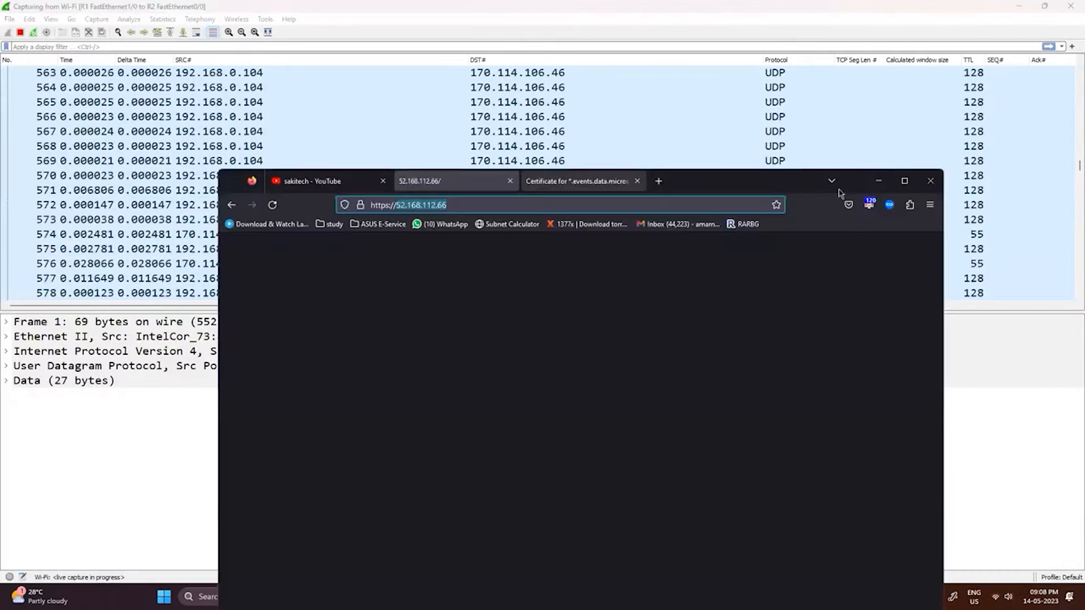
# - Maximize the Firefox window and load microsoft.com in a new tab
pyautogui.click(902, 182)
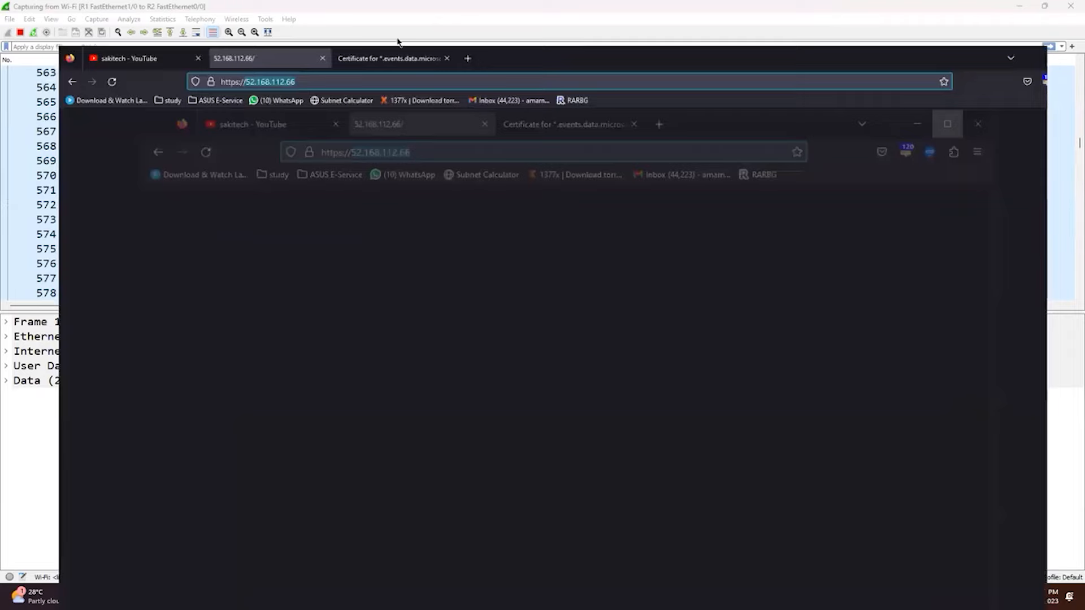
pyautogui.hotkey('ctrl', 't')
pyautogui.click(343, 35)
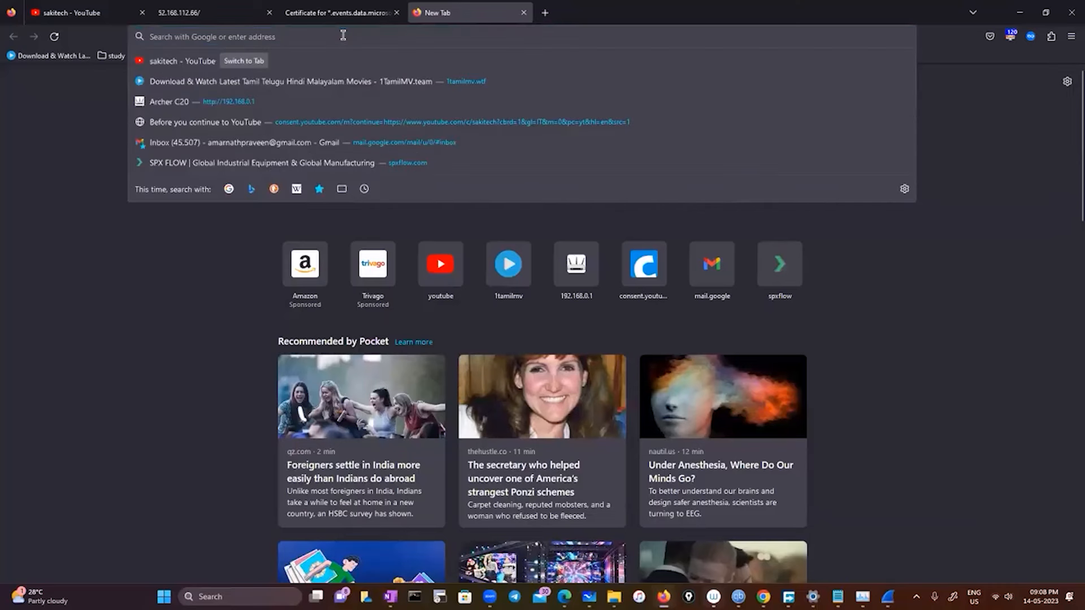
pyautogui.write('micro')
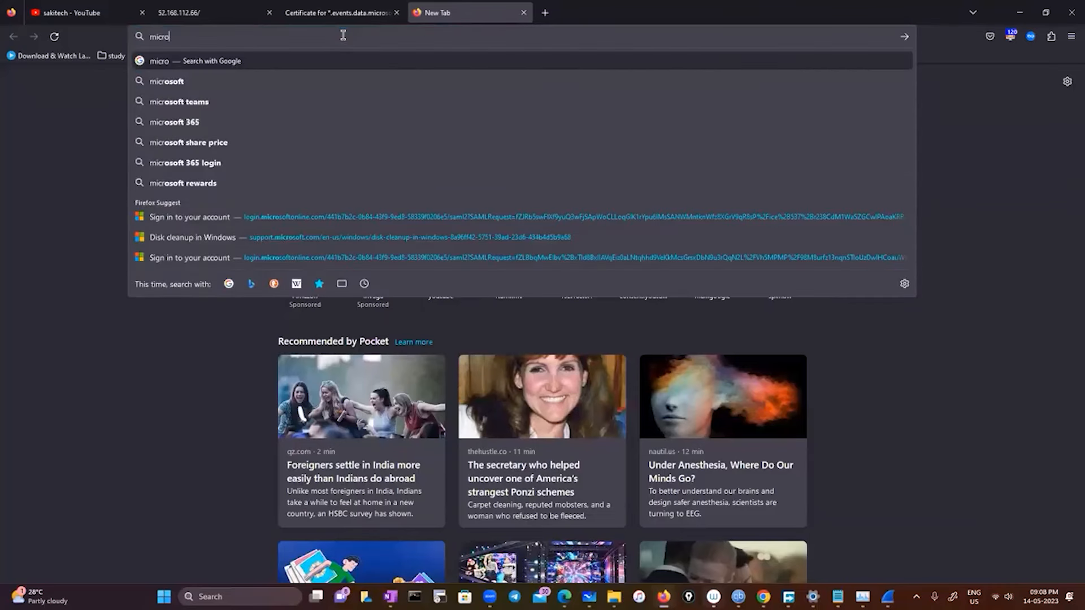
pyautogui.write('soft.com')
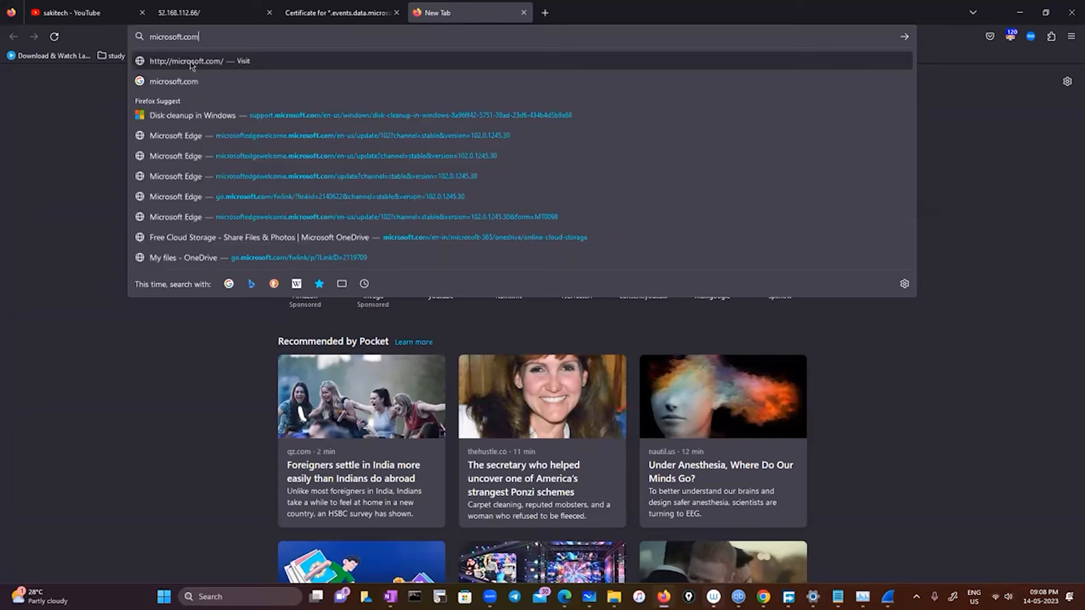
pyautogui.press('Return')
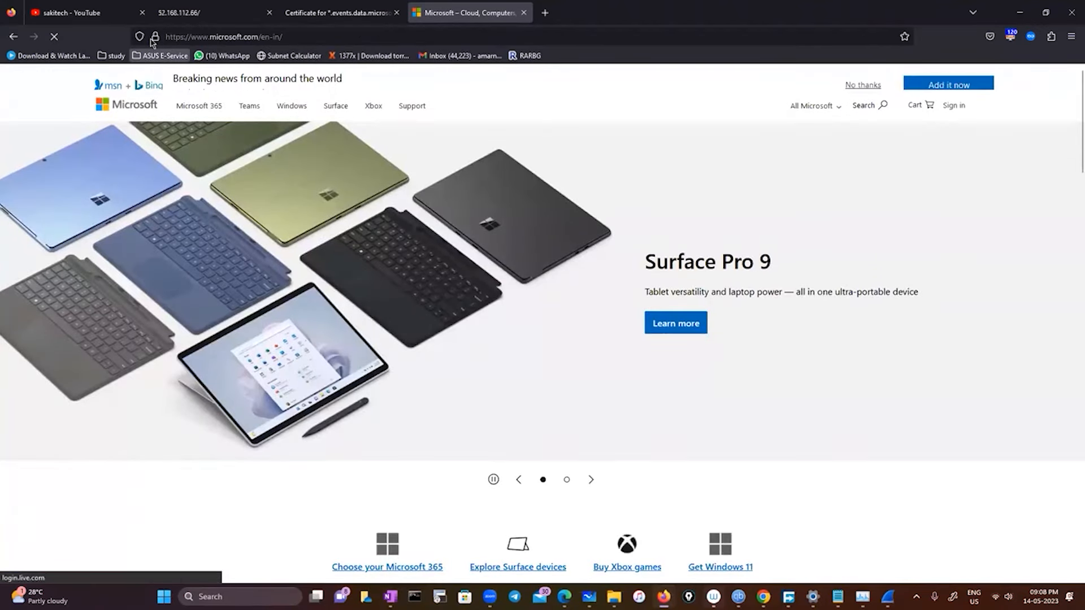
# - Inspect the connection security details and tracking protections of the Microsoft site, and close the site information
pyautogui.click(154, 39)
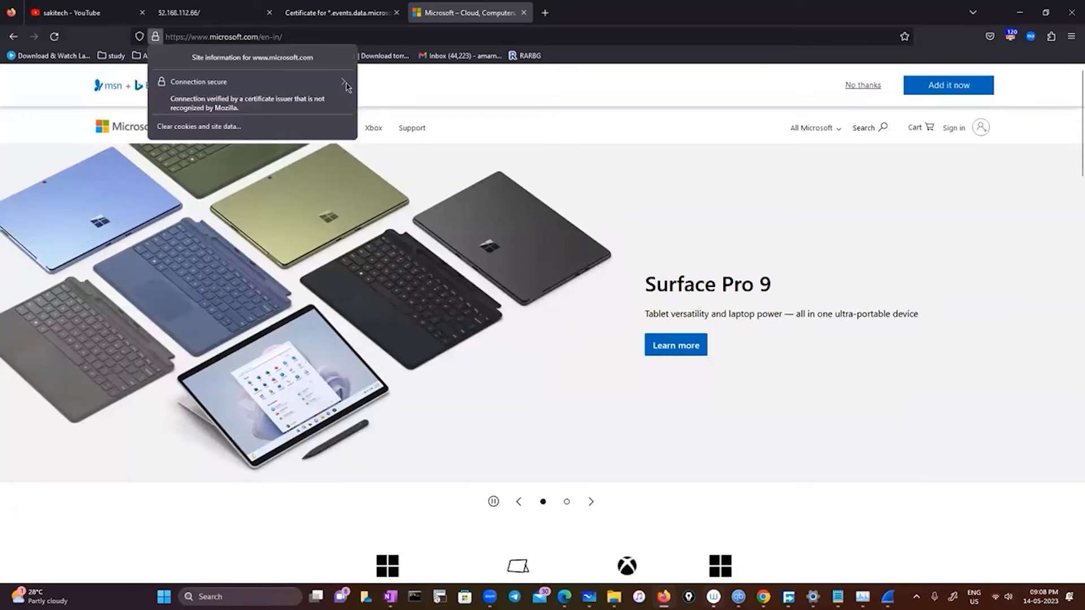
pyautogui.click(165, 83)
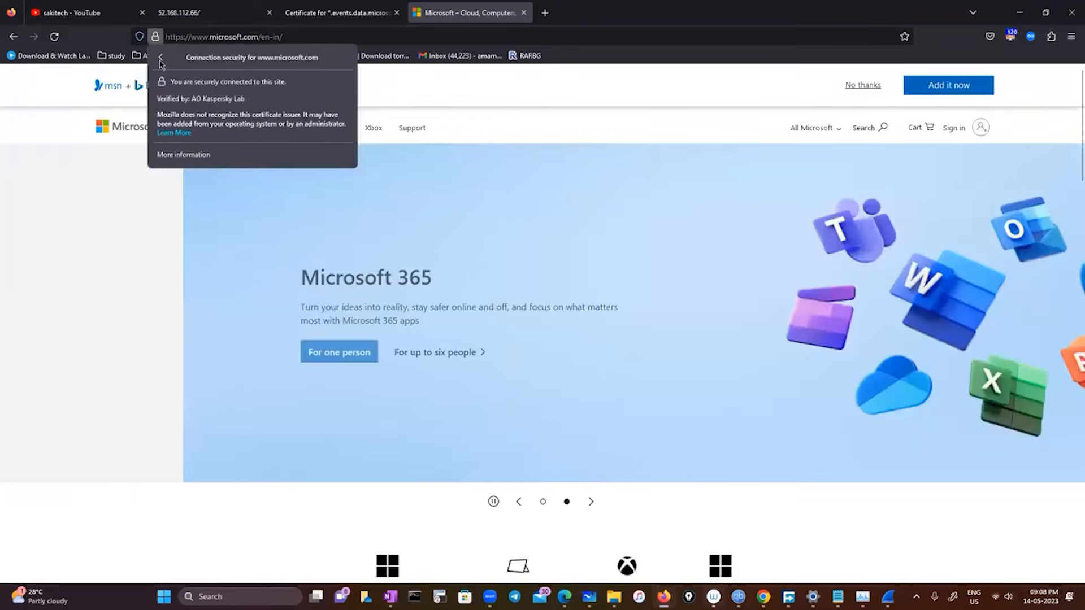
pyautogui.click(161, 58)
pyautogui.click(140, 38)
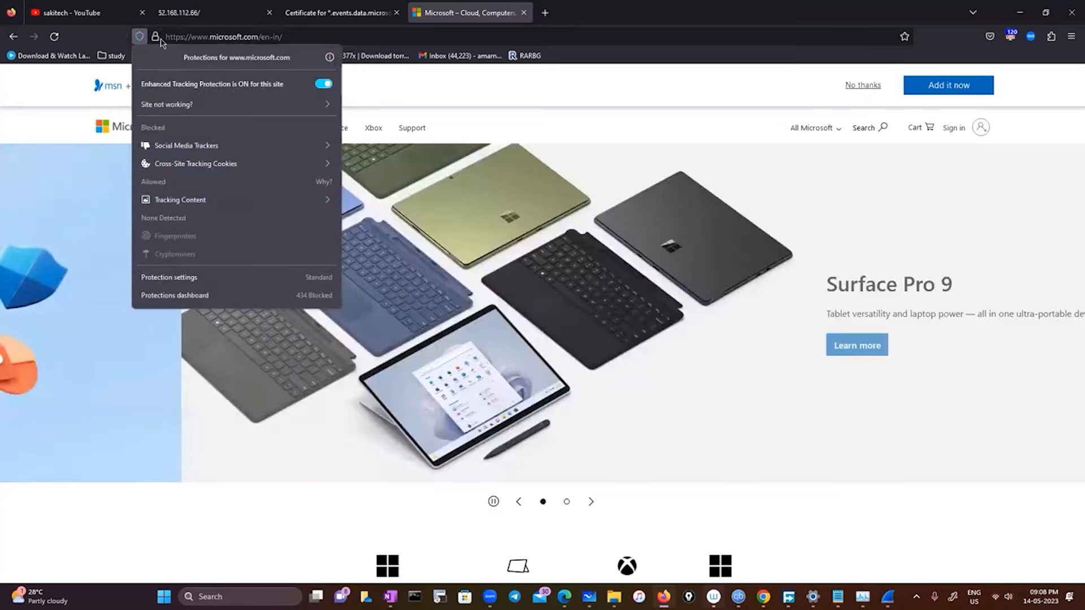
pyautogui.click(156, 38)
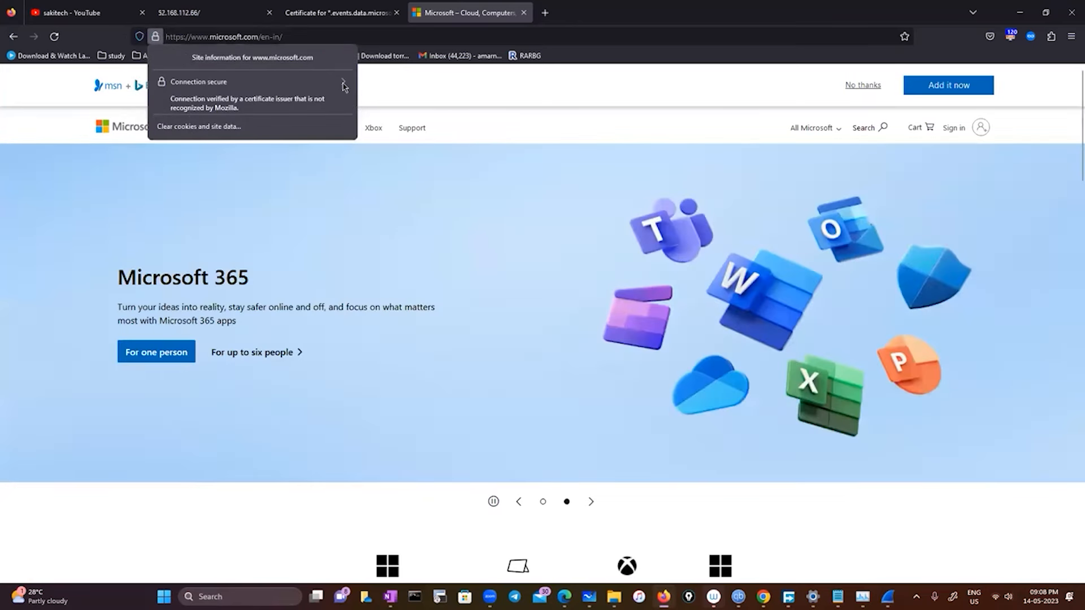
pyautogui.click(344, 86)
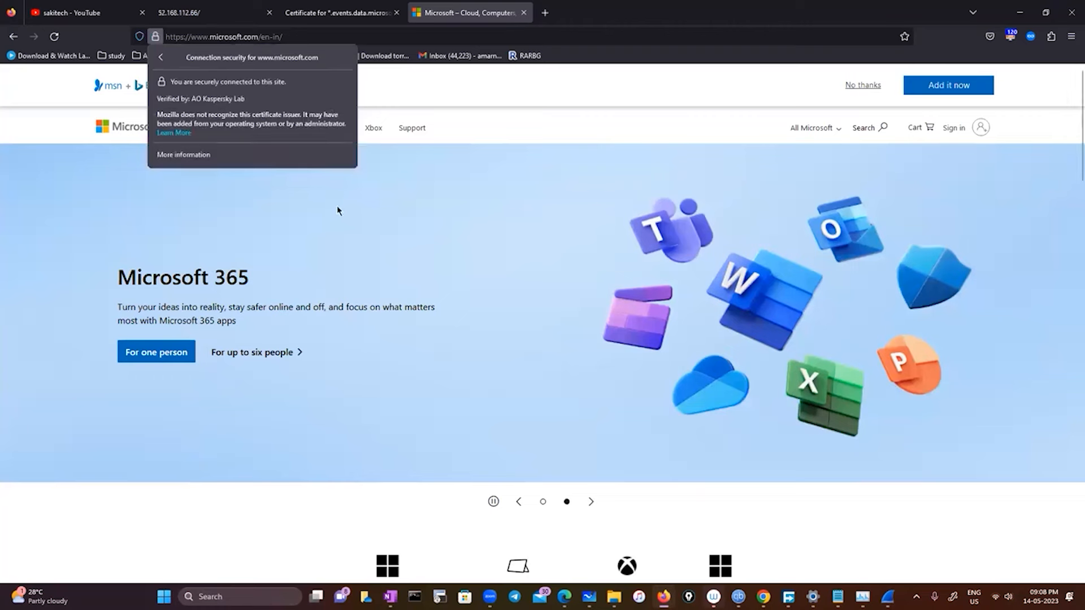
pyautogui.click(424, 225)
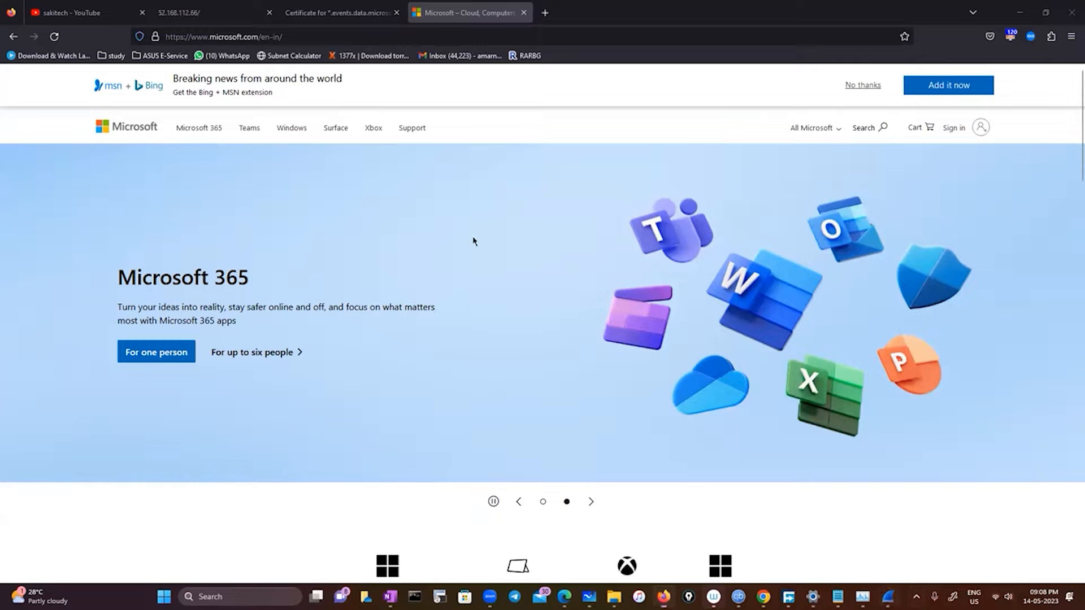
# - Switch to the Wireshark window and look through the packets of the live Wi-Fi capture
pyautogui.hotkey('alt', 'Tab')
pyautogui.scroll(-18, 310, 226)
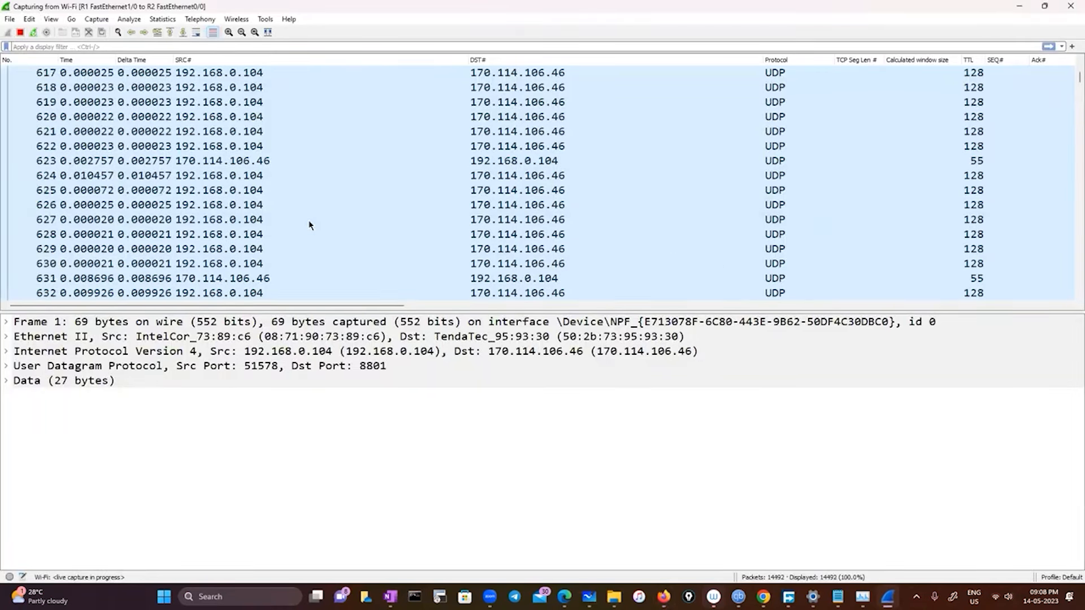
pyautogui.scroll(-20, 310, 226)
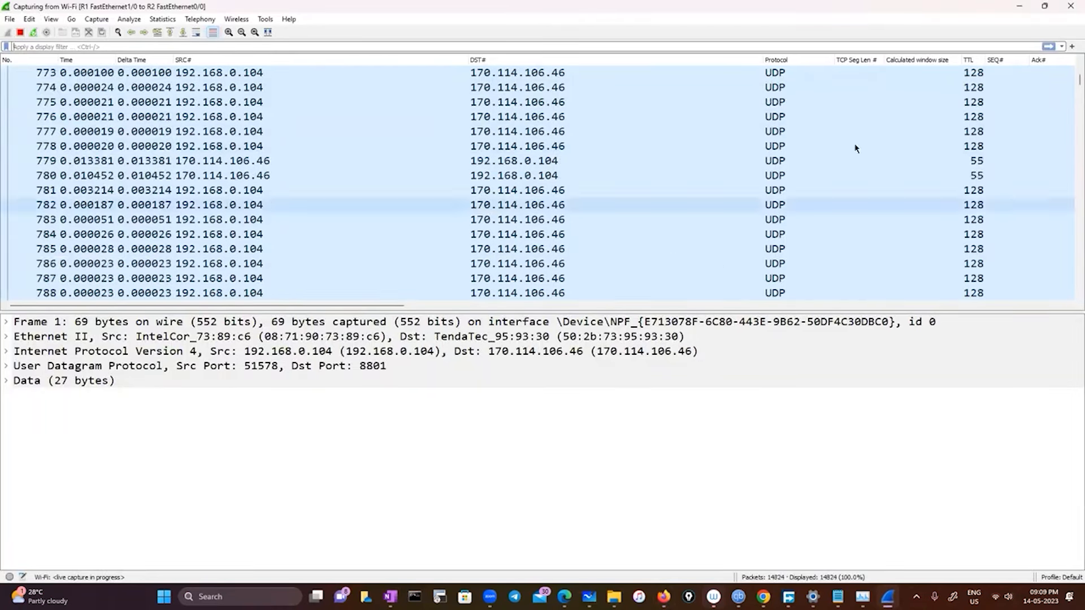
pyautogui.moveTo(1079, 81); pyautogui.dragTo(1042, 170)
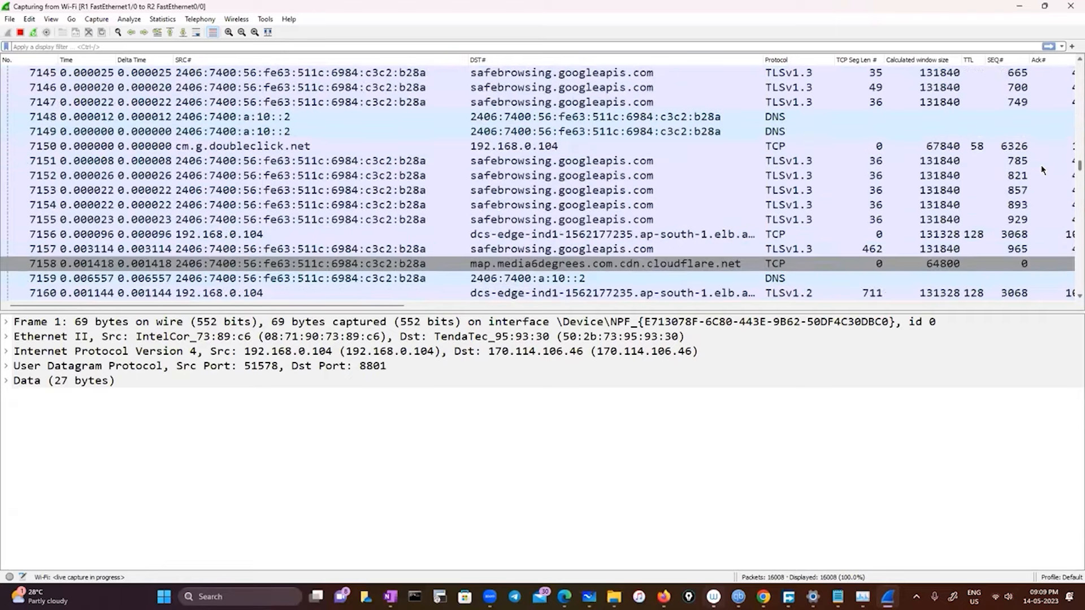
pyautogui.scroll(-20, 1029, 257)
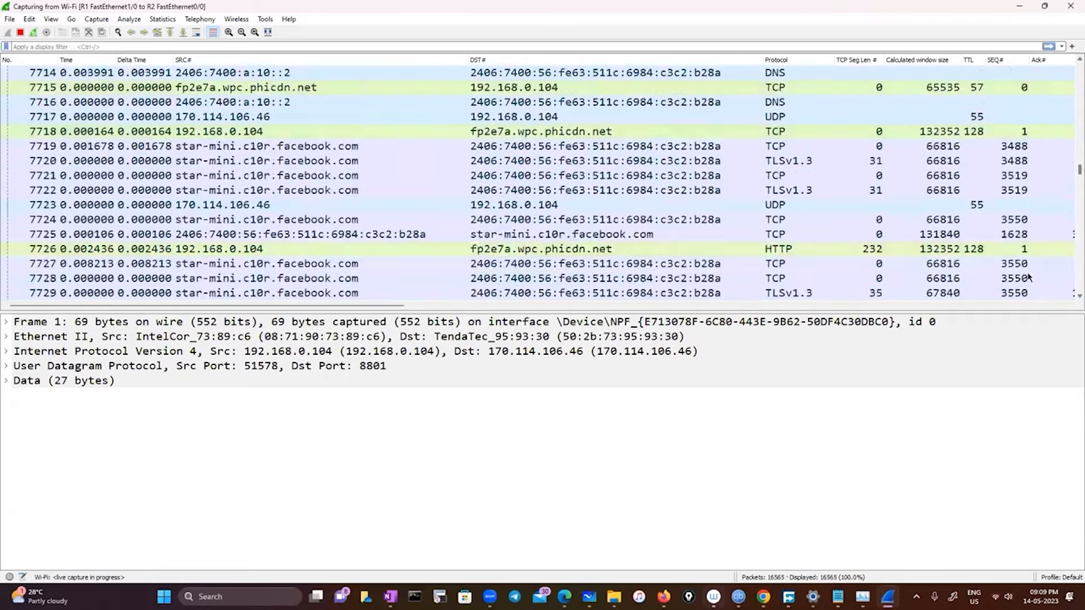
# - Try to enter the display filter "dns contains microsoft" for the live capture
pyautogui.click(292, 45)
pyautogui.write('dns contai')
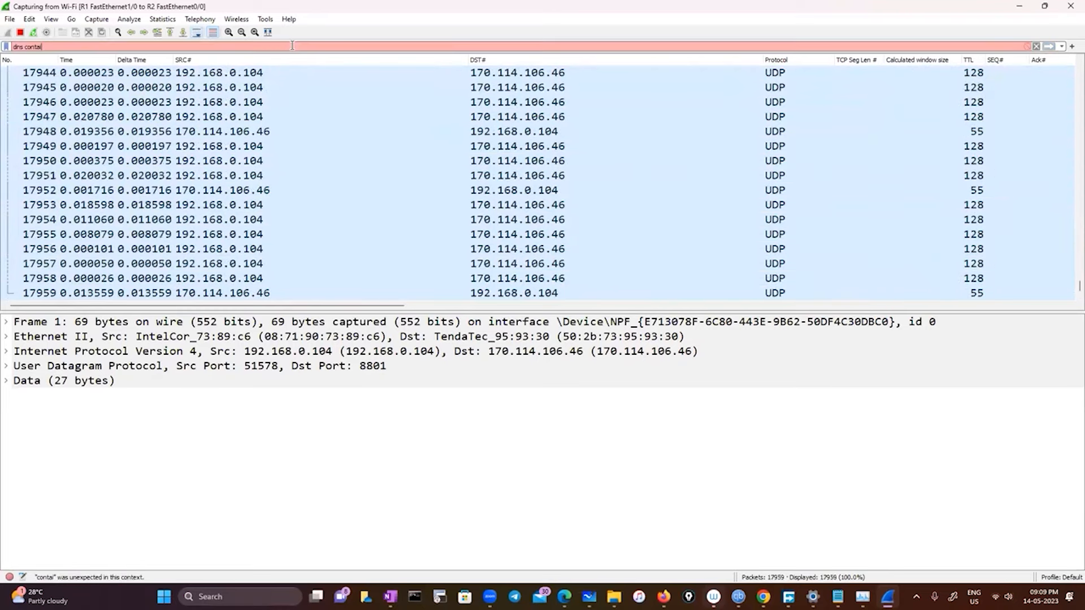
pyautogui.write('ns microd')
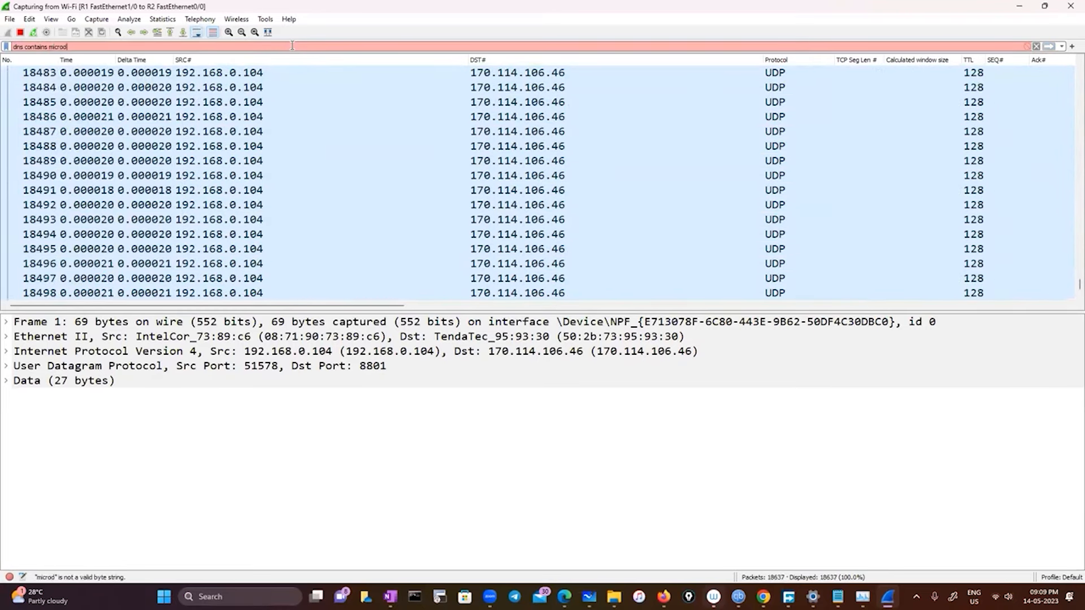
pyautogui.press('BackSpace')
pyautogui.write('sof')
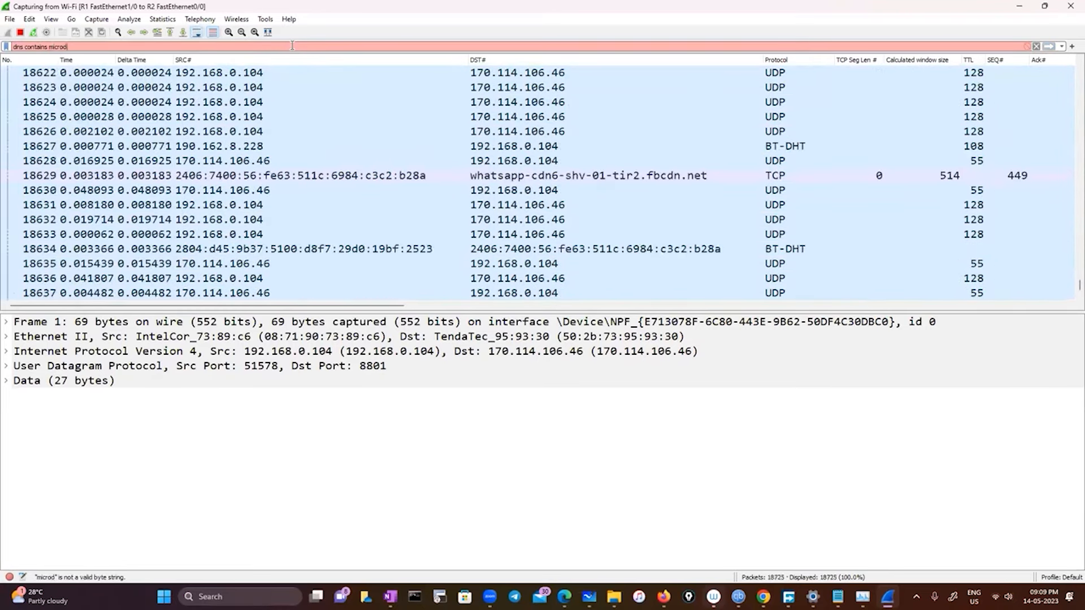
# - Shorten the display filter to "dns" and apply it to the capture
pyautogui.press('BackSpace')
pyautogui.press('BackSpace')
pyautogui.press('BackSpace')
pyautogui.press('BackSpace')
pyautogui.press('BackSpace')
pyautogui.press('BackSpace')
pyautogui.press('BackSpace')
pyautogui.press('BackSpace')
pyautogui.press('BackSpace')
pyautogui.press('BackSpace')
pyautogui.press('BackSpace')
pyautogui.press('BackSpace')
pyautogui.press('BackSpace')
pyautogui.press('BackSpace')
pyautogui.press('BackSpace')
pyautogui.press('BackSpace')
pyautogui.press('BackSpace')
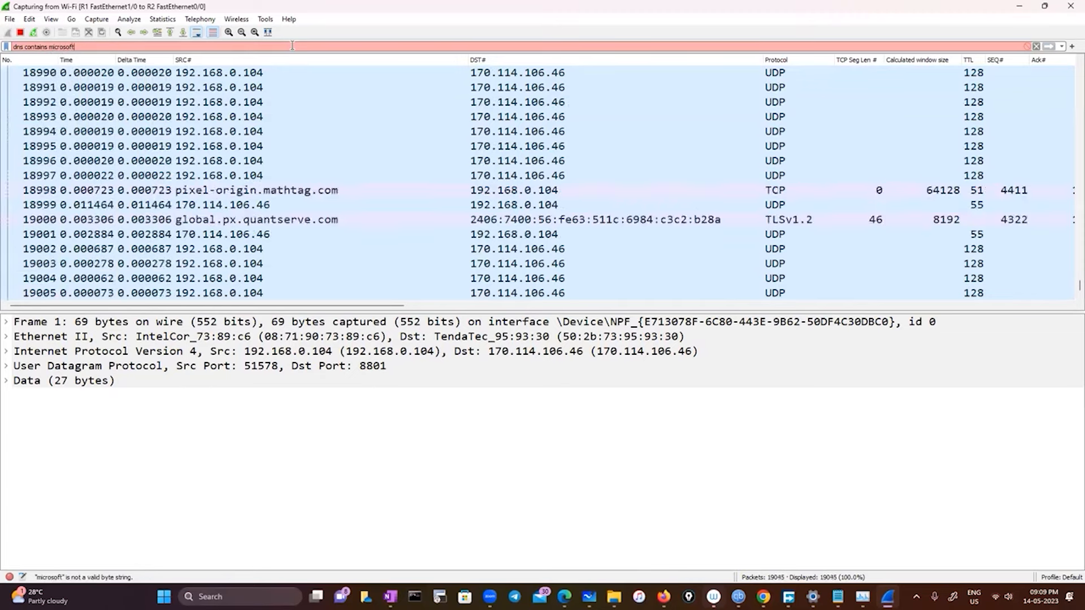
pyautogui.press('Return')
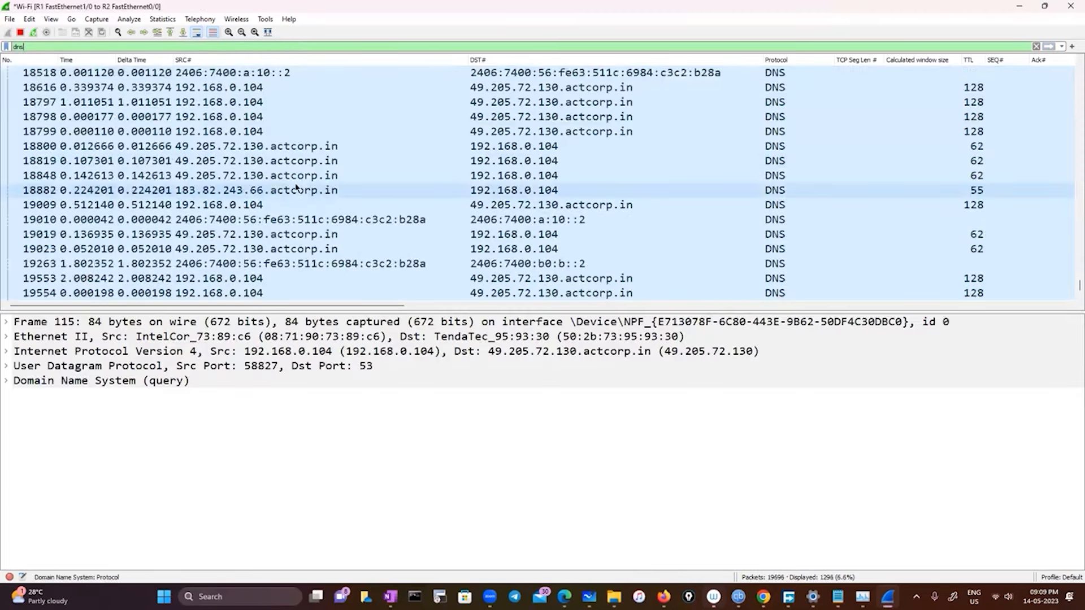
# - Look through the filtered DNS packets for the queries and responses of the Microsoft site
pyautogui.scroll(15, 288, 223)
pyautogui.scroll(10, 284, 228)
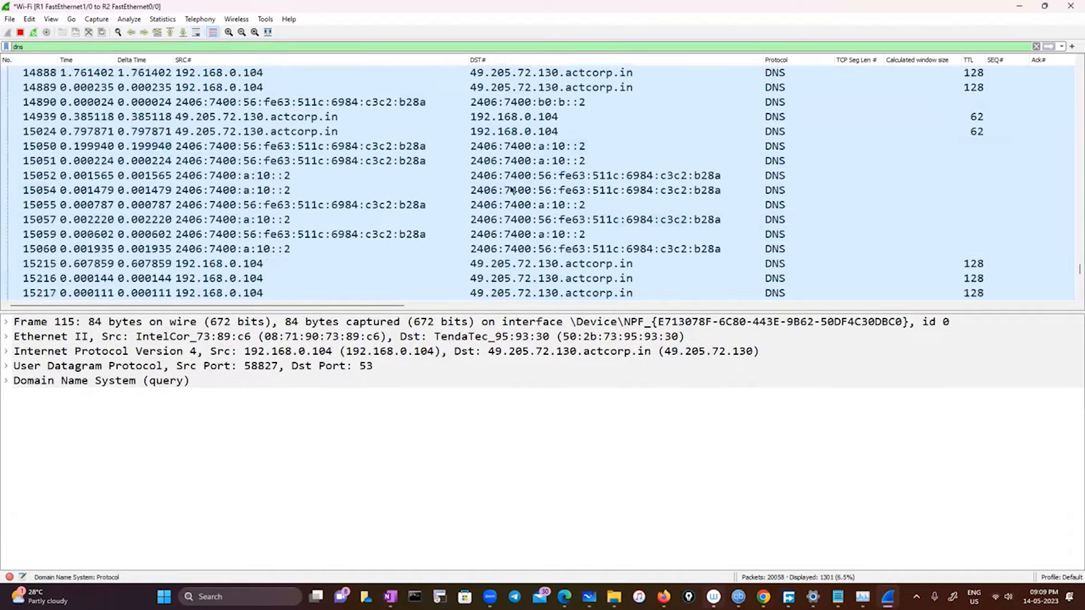
pyautogui.scroll(10, 1067, 86)
pyautogui.scroll(15, 1067, 86)
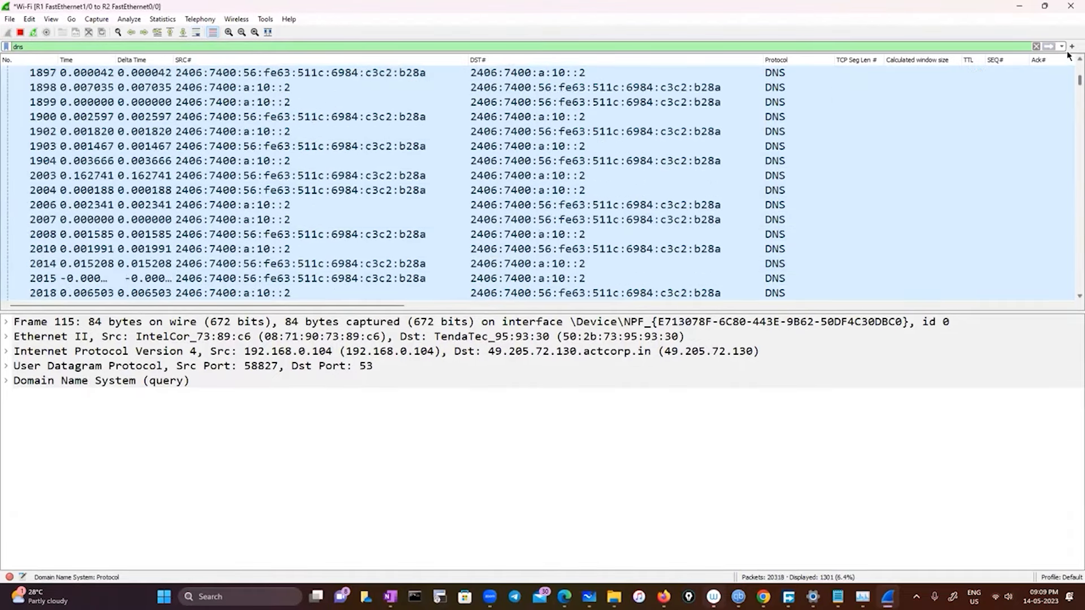
pyautogui.scroll(-10, 1068, 113)
pyautogui.scroll(-20, 1068, 113)
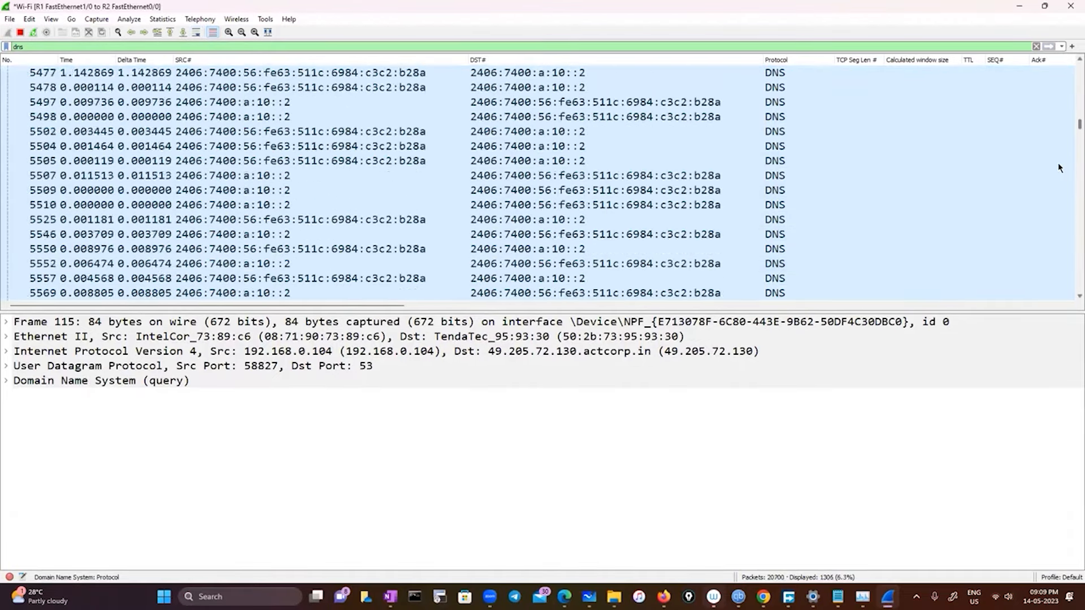
pyautogui.scroll(-20, 1061, 230)
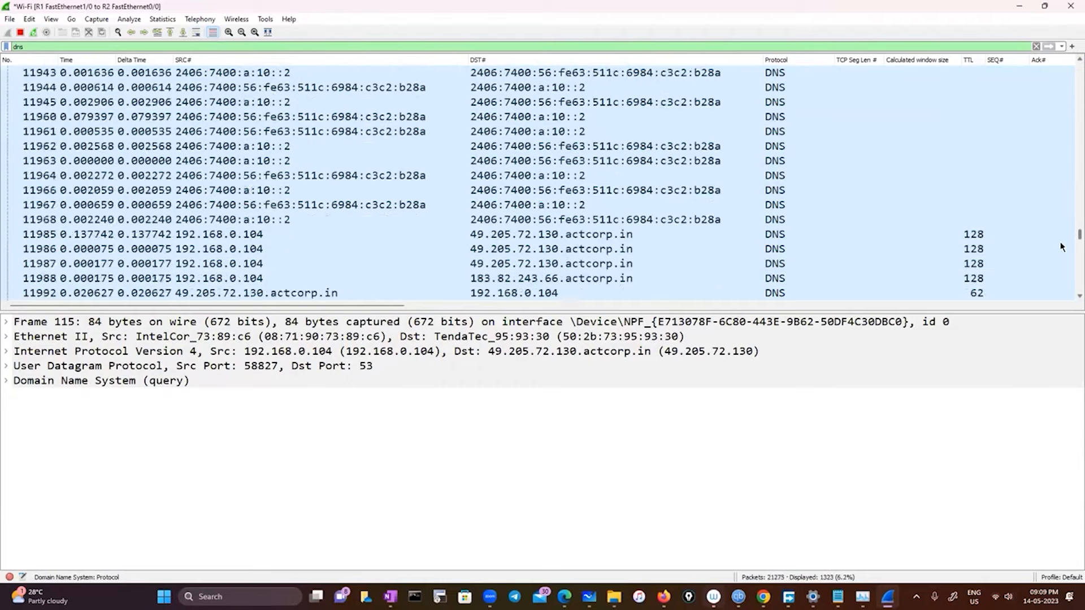
pyautogui.scroll(20, 1051, 290)
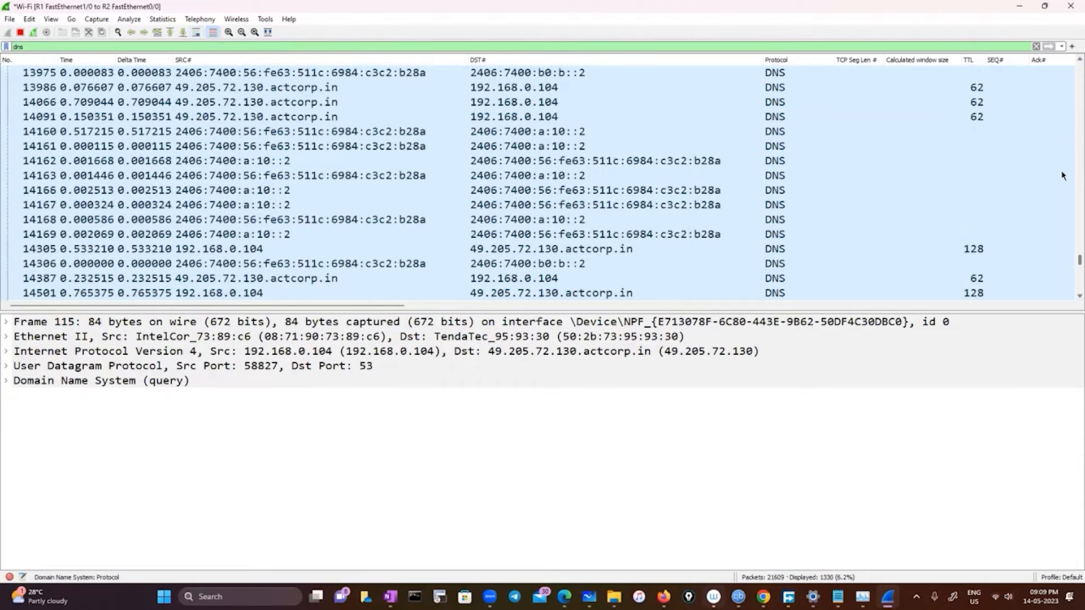
# - Clear the display filter and return to the first packet of the capture
pyautogui.click(1036, 47)
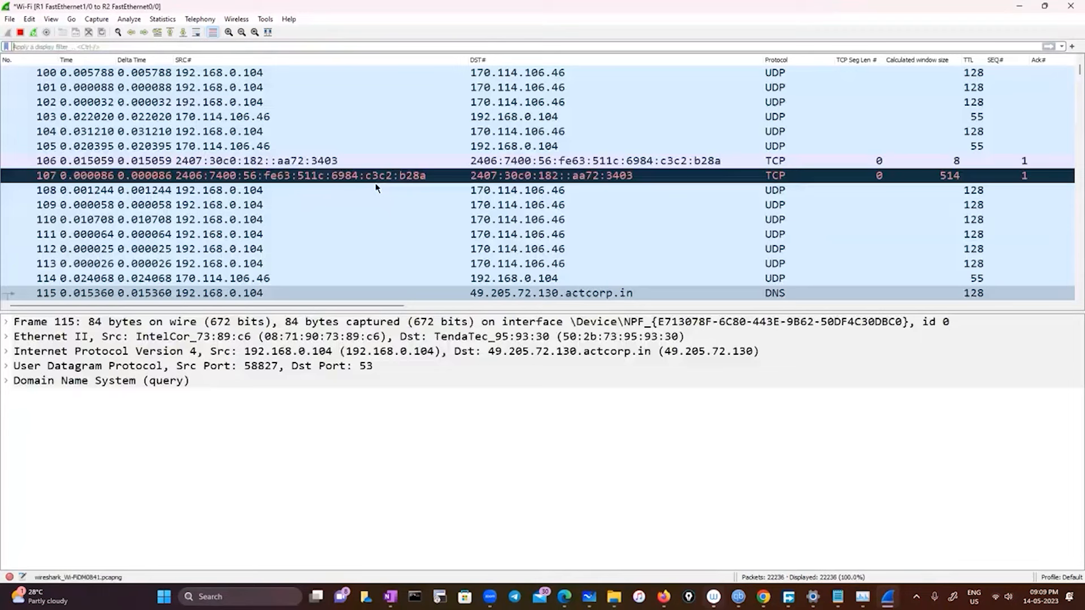
pyautogui.scroll(20, 375, 186)
pyautogui.scroll(6, 374, 182)
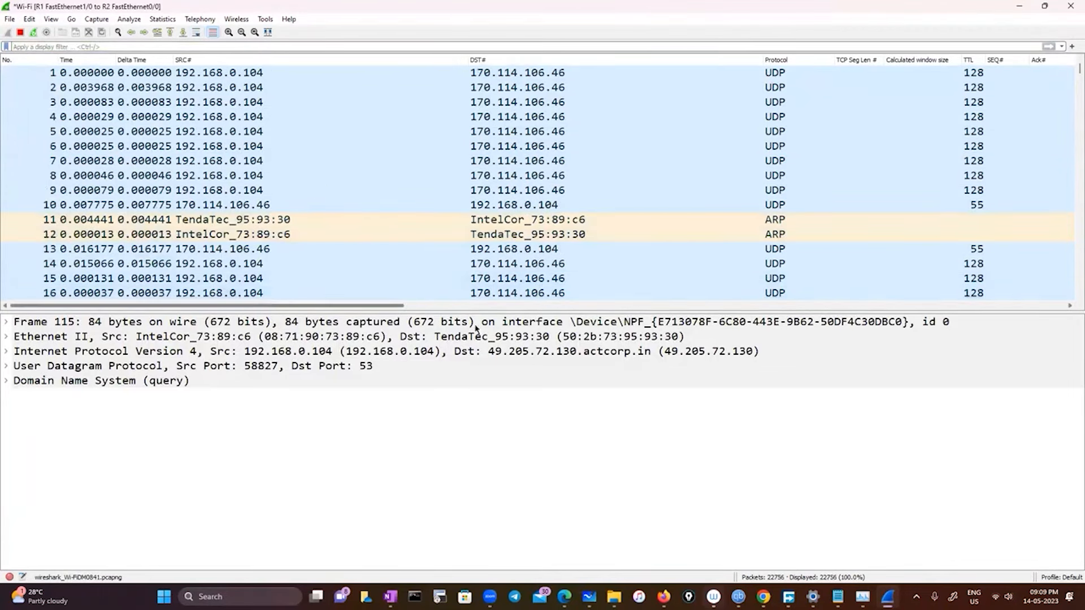
pyautogui.moveTo(475, 329); pyautogui.dragTo(120, 277)
# - Open the DNS statistics of the Wi-Fi capture, review the query and response figures, and close them
pyautogui.click(160, 19)
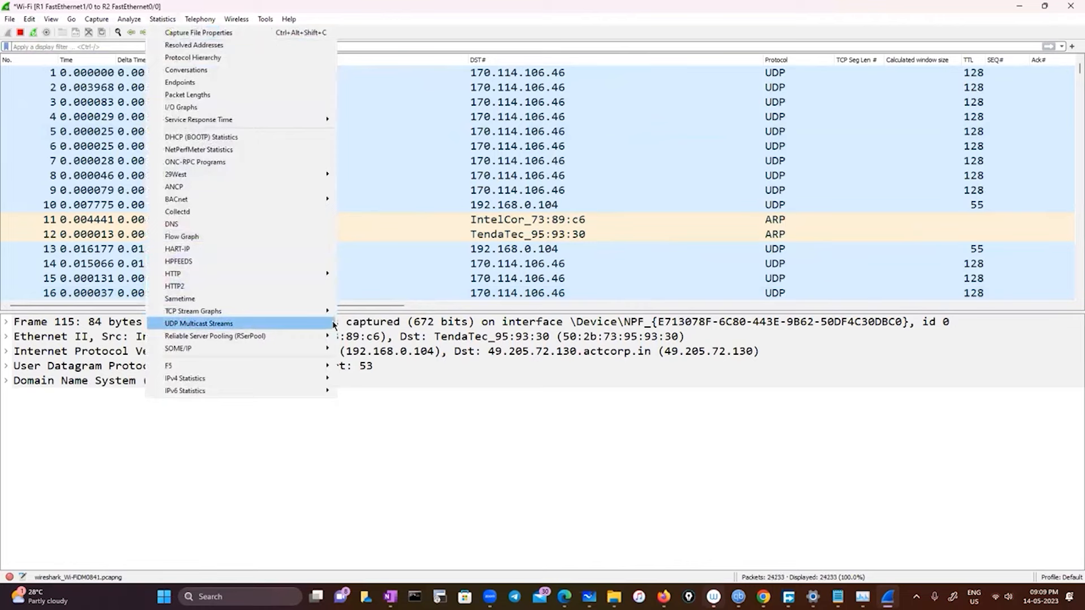
pyautogui.click(253, 225)
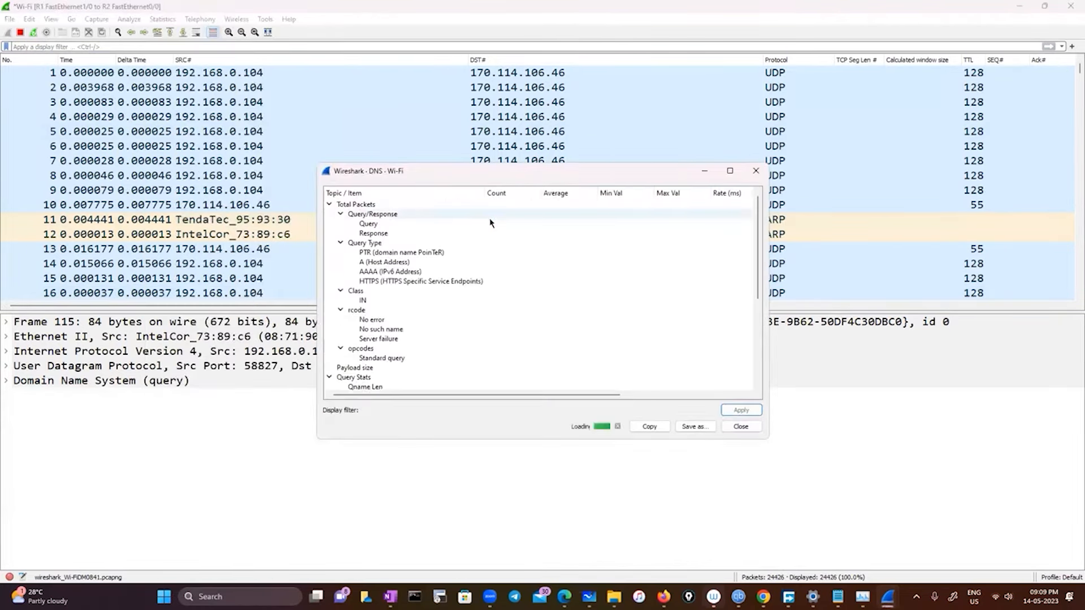
pyautogui.scroll(-5, 483, 308)
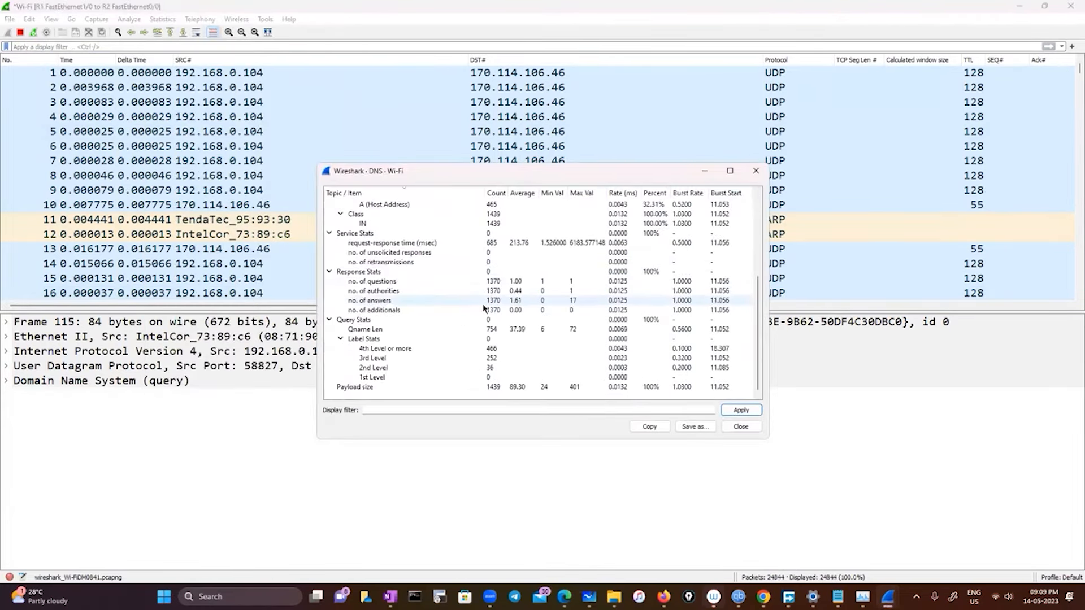
pyautogui.scroll(3, 483, 308)
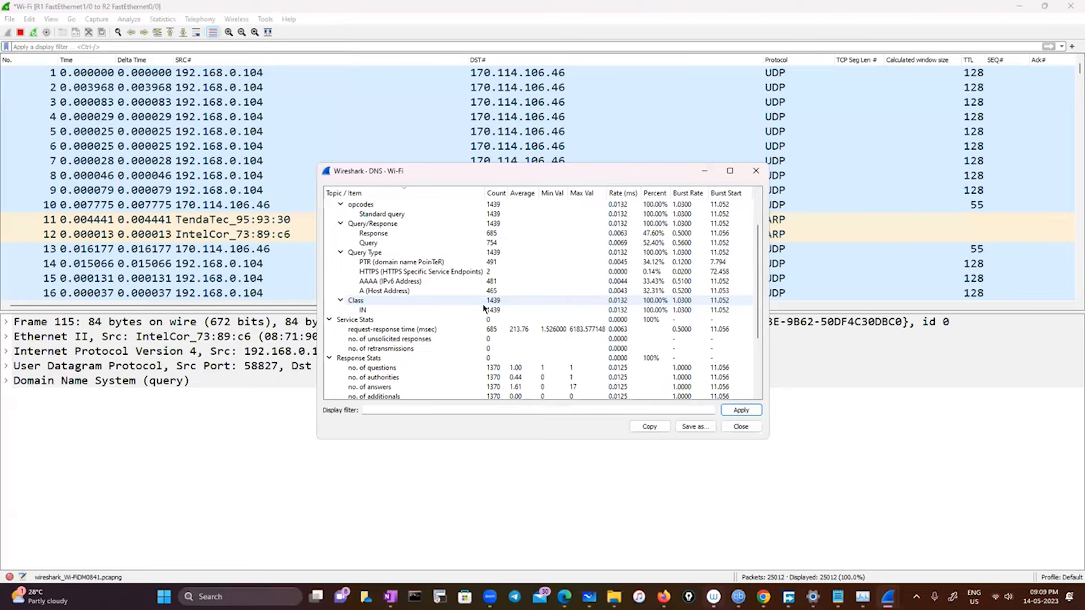
pyautogui.scroll(-3, 412, 348)
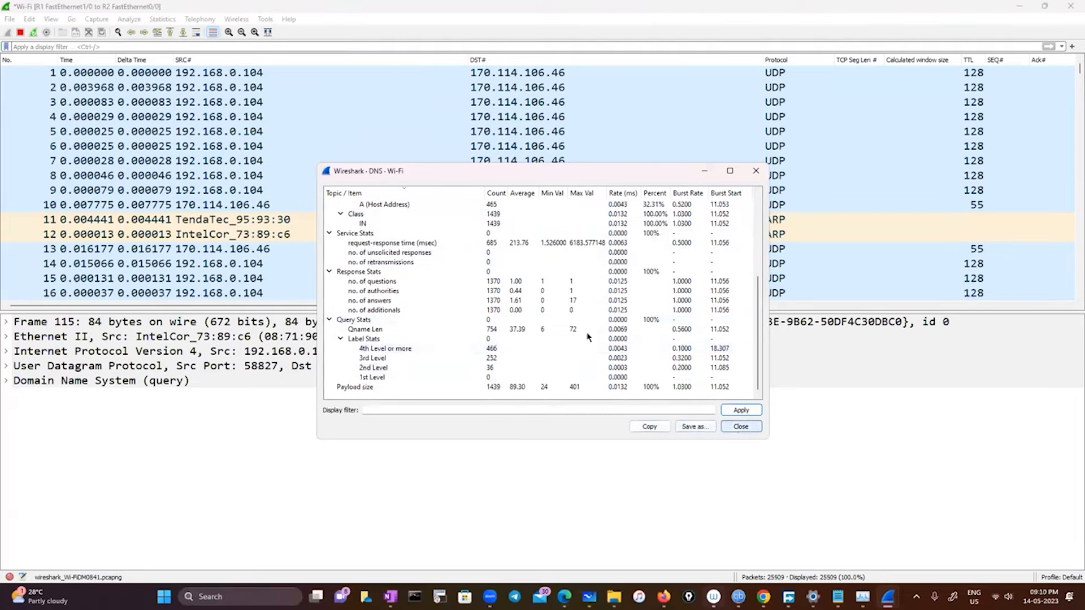
pyautogui.press('Escape')
# - Open the resolved addresses of the Wi-Fi capture, search the hosts for "micro", and close the list
pyautogui.click(162, 19)
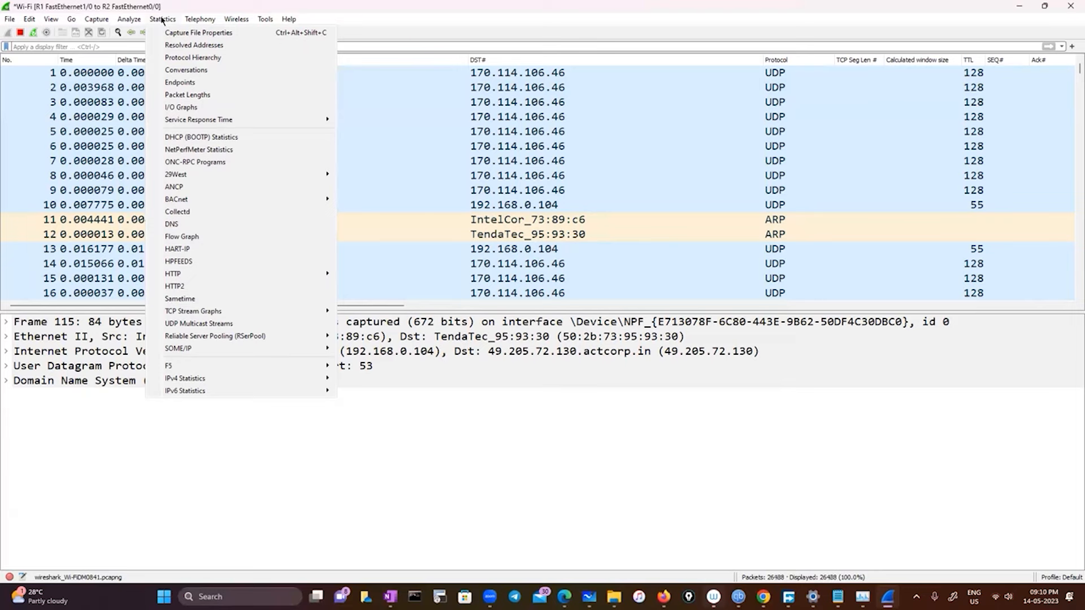
pyautogui.click(184, 45)
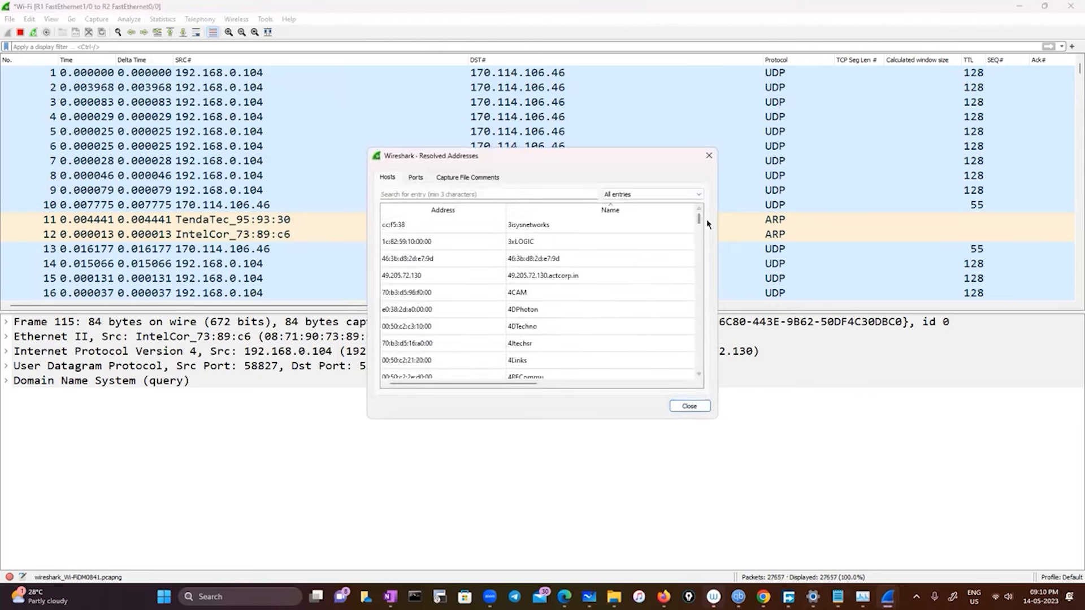
pyautogui.moveTo(699, 219); pyautogui.dragTo(694, 236)
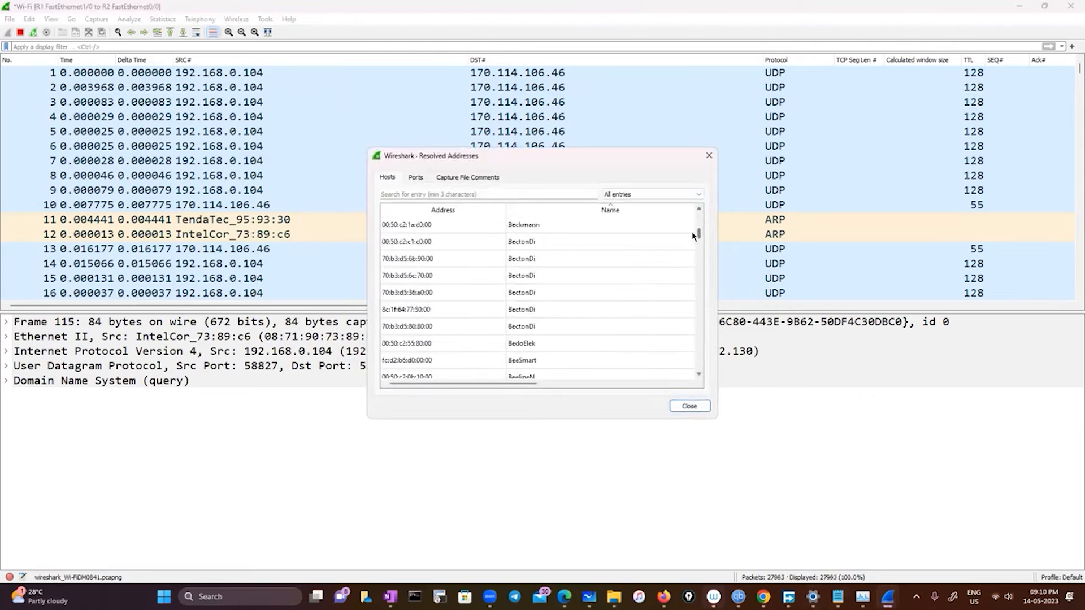
pyautogui.click(515, 195)
pyautogui.write('micro')
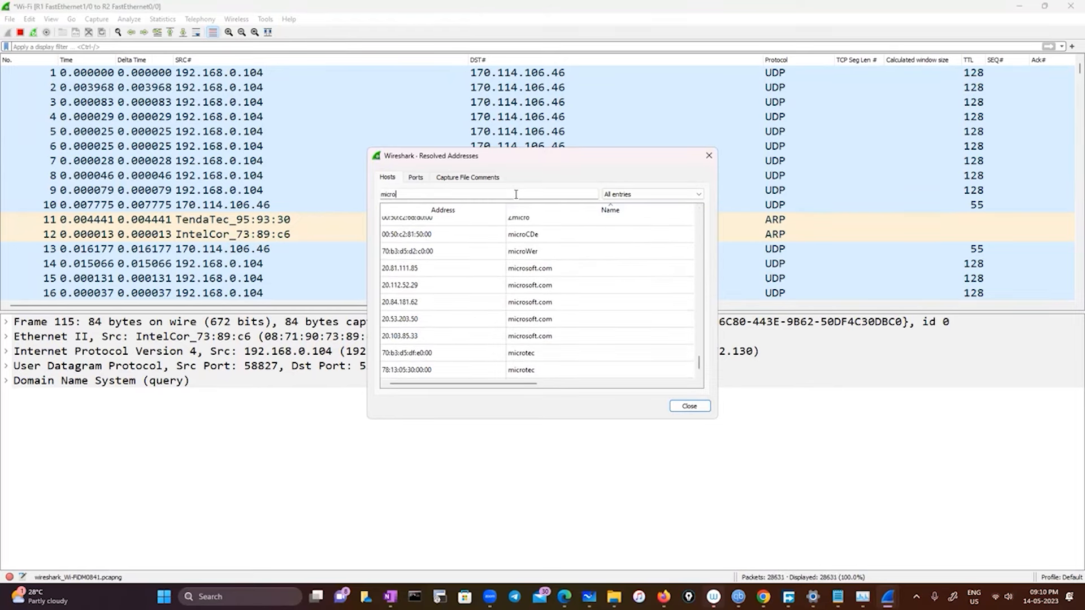
pyautogui.press('Escape')
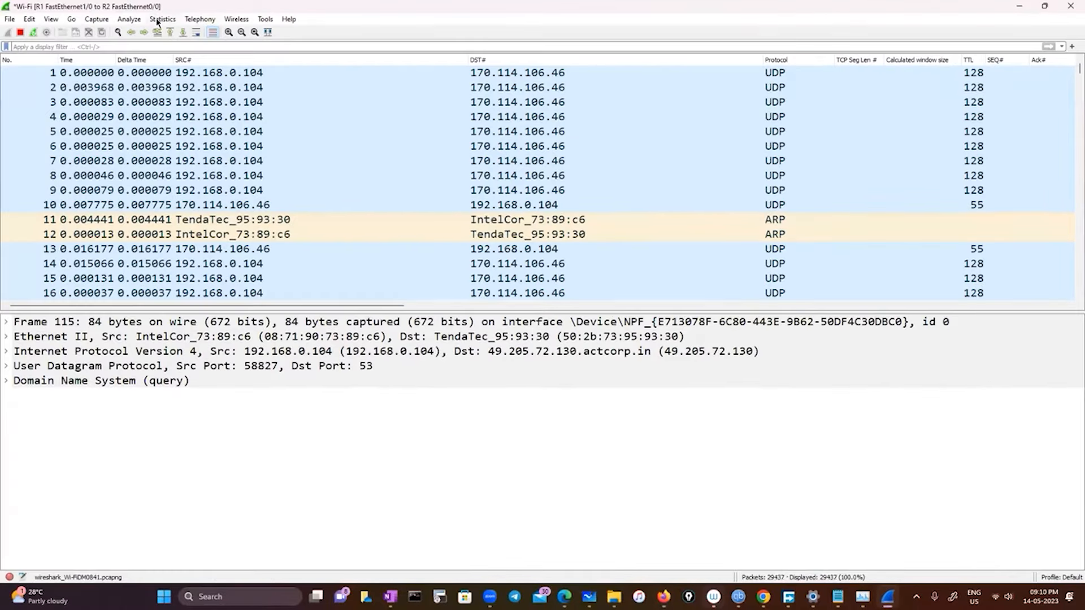
# - Reopen the resolved addresses and search the hosts for "mic", going down to the microsoft.com entries
pyautogui.click(160, 19)
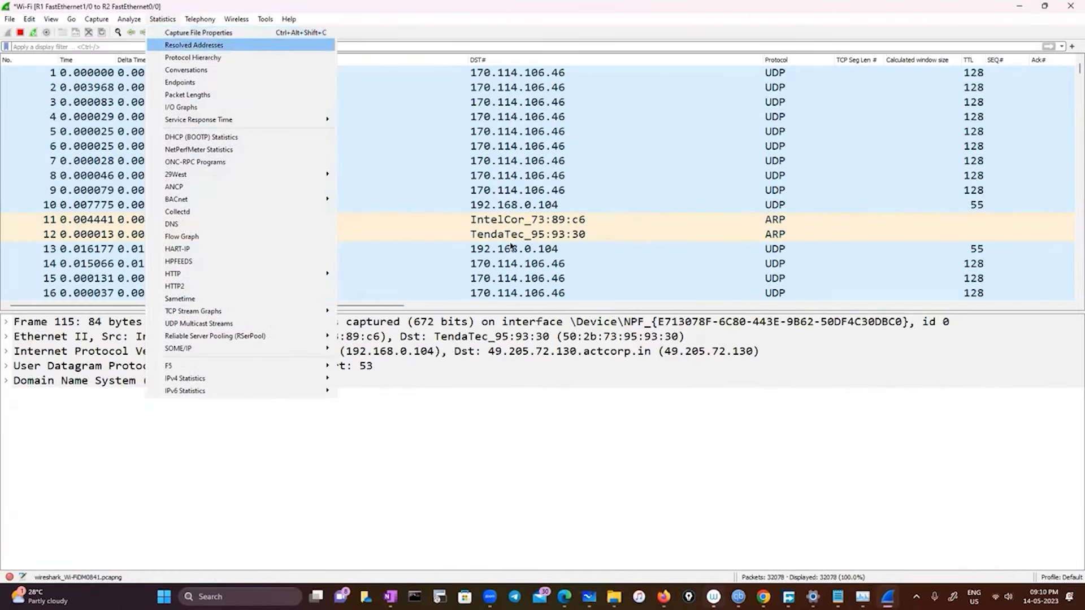
pyautogui.click(495, 226)
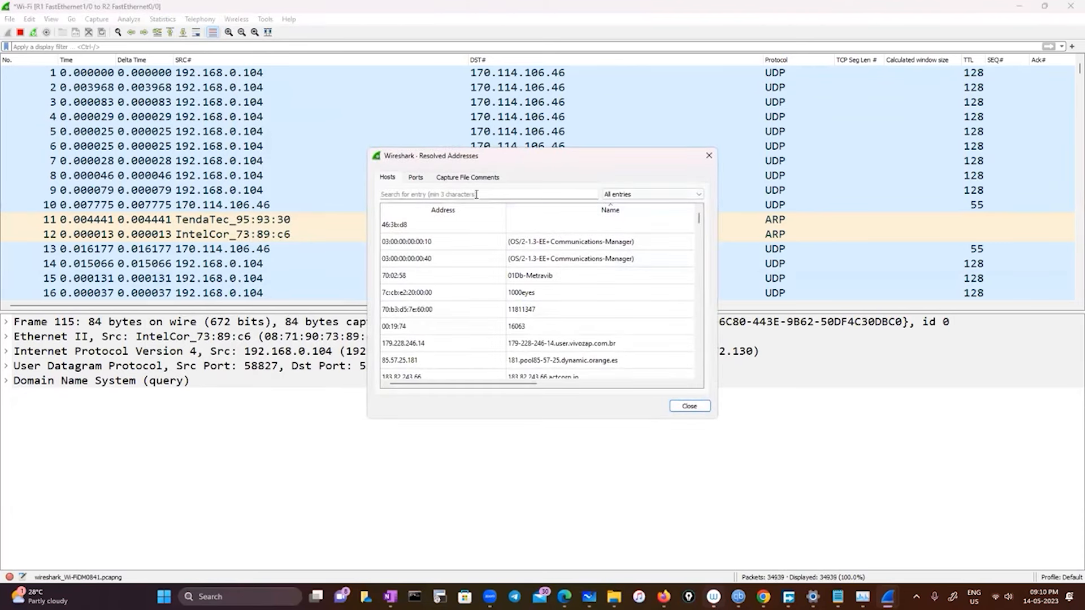
pyautogui.write('mic')
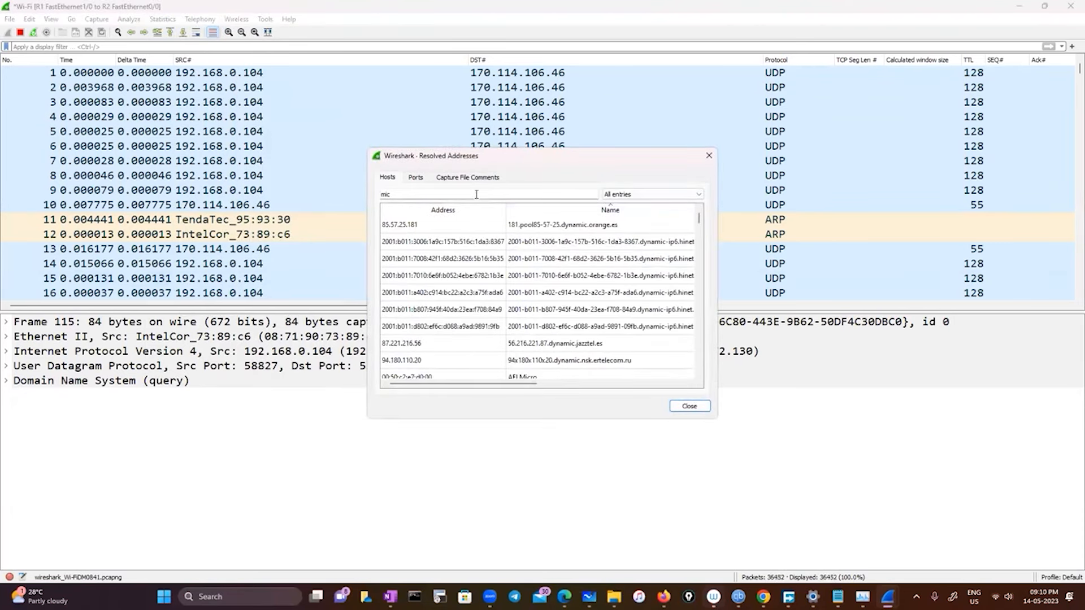
pyautogui.scroll(-10, 555, 310)
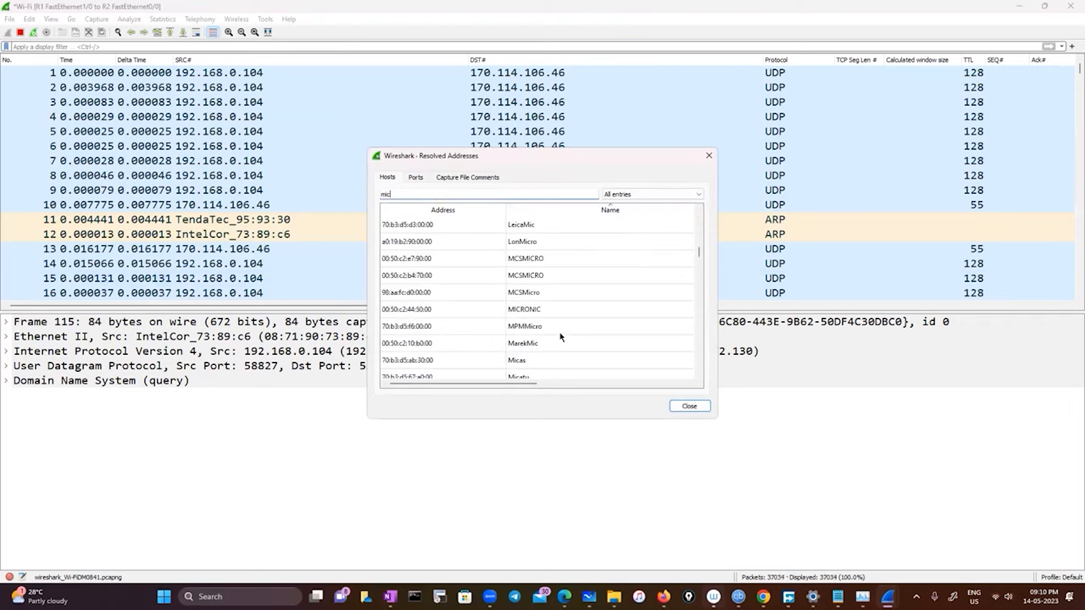
pyautogui.click(544, 276)
pyautogui.scroll(-10, 548, 367)
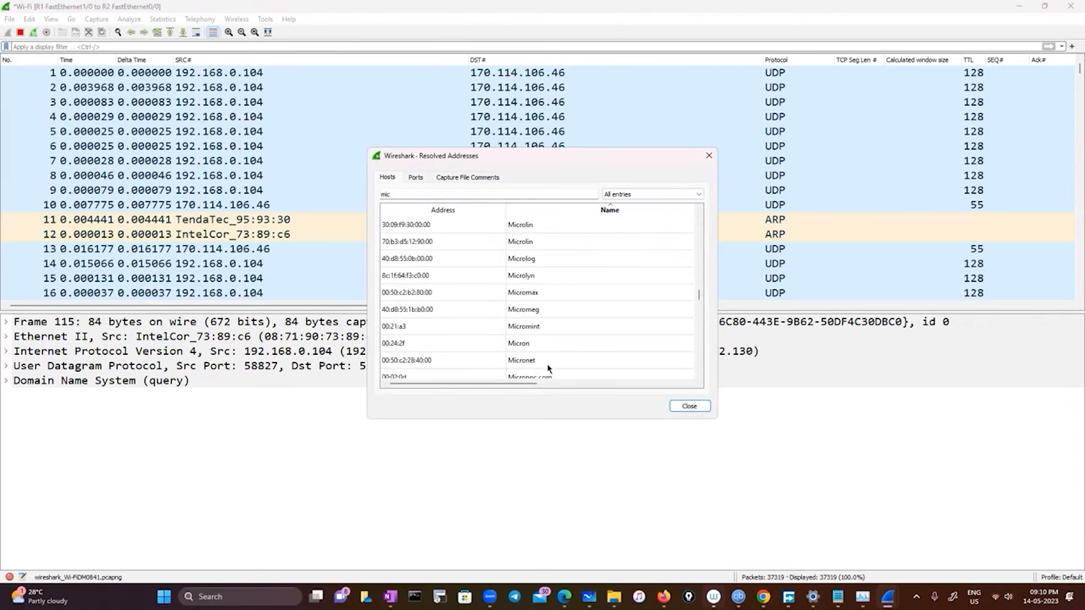
pyautogui.scroll(-2, 547, 368)
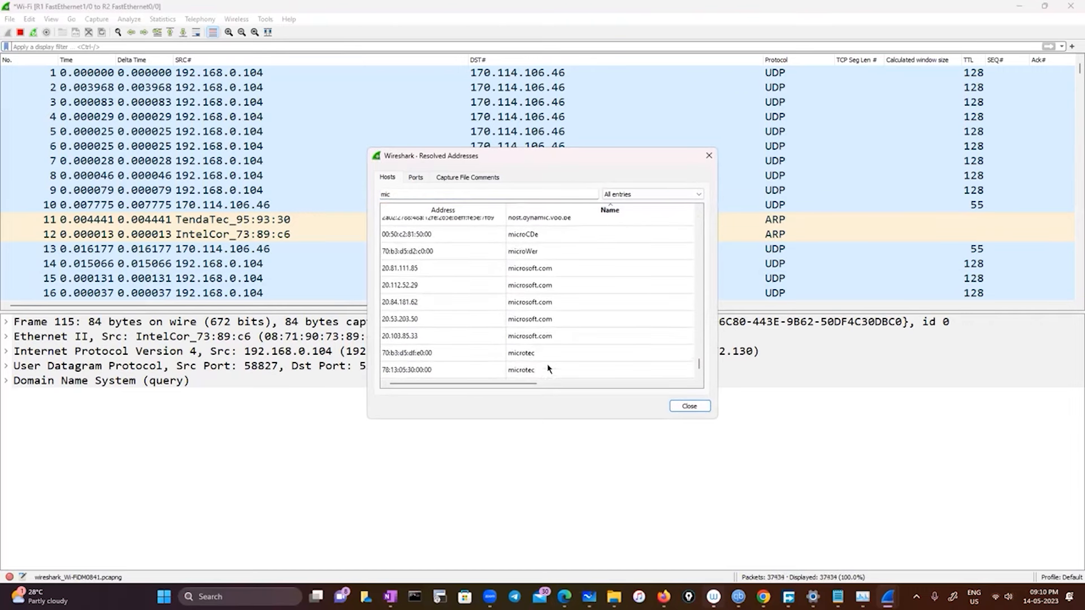
# - Examine the microsoft.com host entries, selecting the addresses 20.84.181.62, 20.112.52.29 and 20.81.111.85 in turn
pyautogui.click(548, 307)
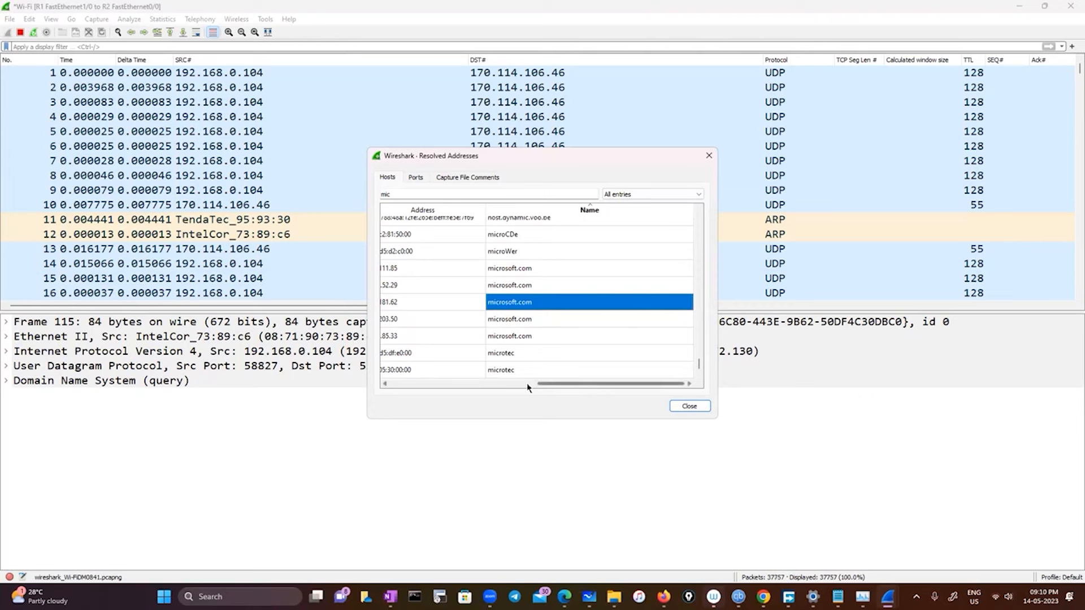
pyautogui.click(412, 384)
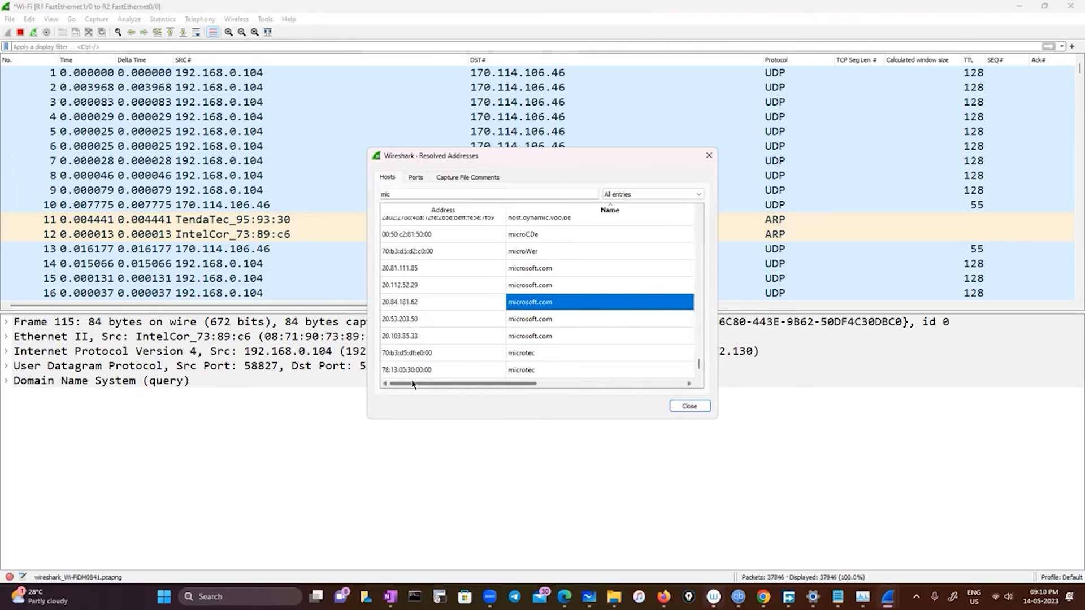
pyautogui.click(427, 303)
pyautogui.click(434, 285)
pyautogui.click(433, 270)
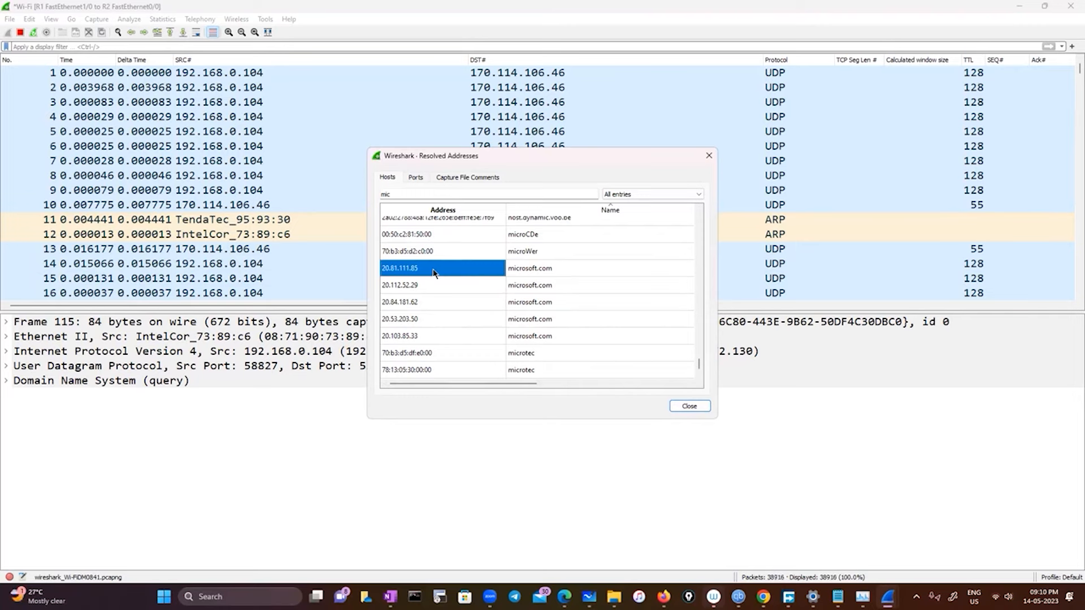
pyautogui.click(179, 44)
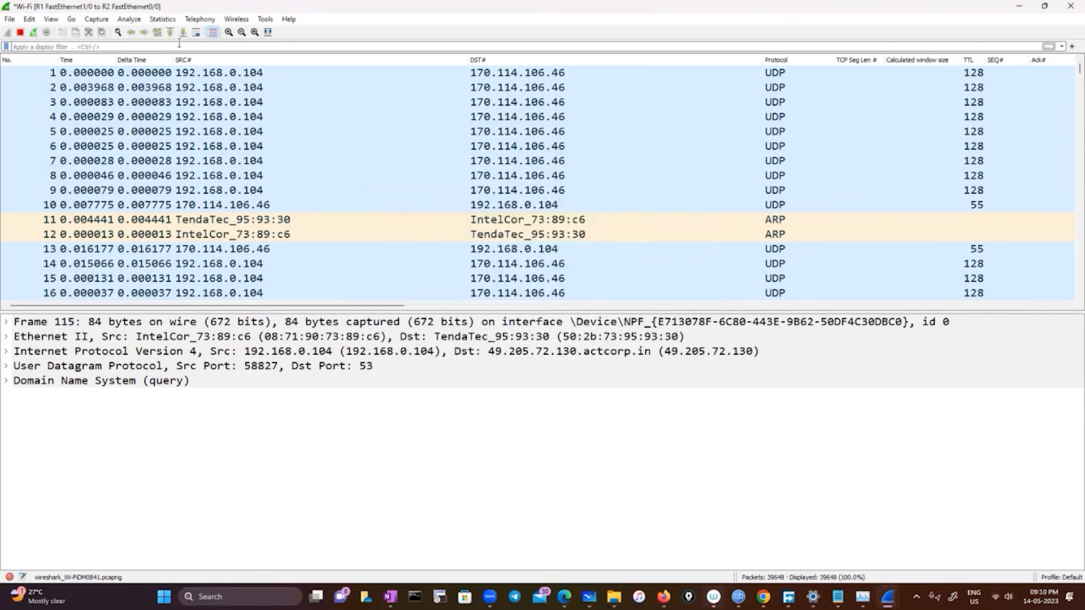
pyautogui.write('dns.q')
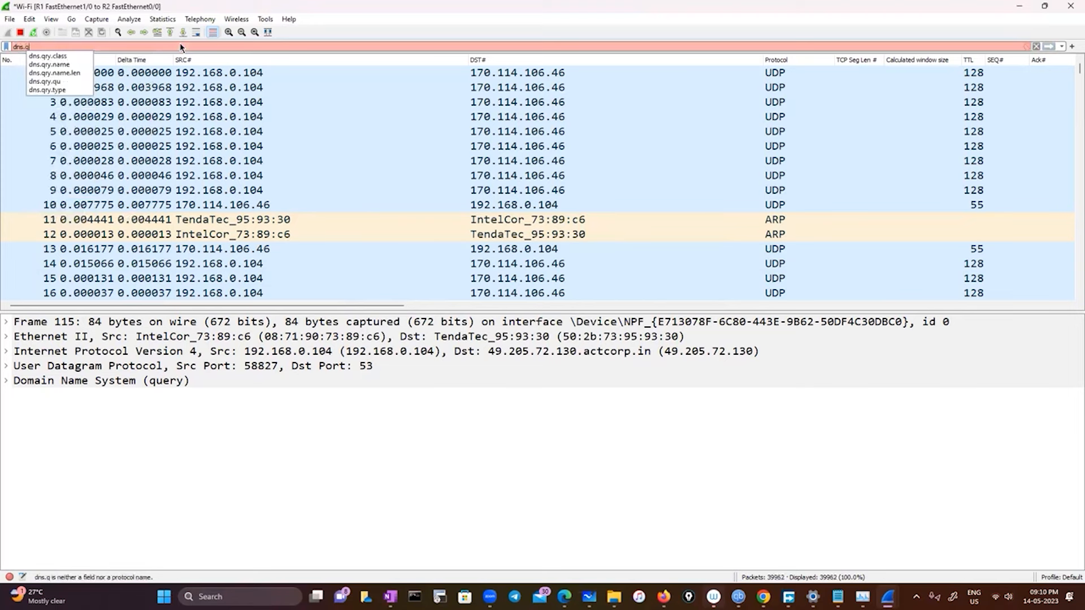
pyautogui.write('uery')
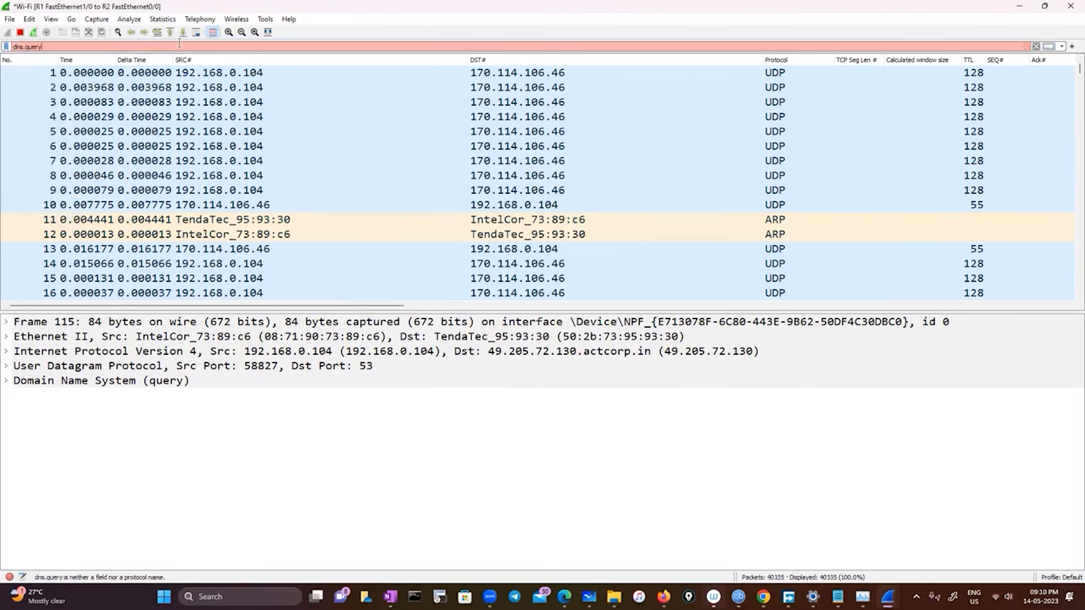
pyautogui.write('==')
pyautogui.press('BackSpace')
pyautogui.press('BackSpace')
pyautogui.press('BackSpace')
pyautogui.press('BackSpace')
pyautogui.press('BackSpace')
pyautogui.press('BackSpace')
pyautogui.press('BackSpace')
pyautogui.press('BackSpace')
pyautogui.press('BackSpace')
pyautogui.press('BackSpace')
pyautogui.press('BackSpace')
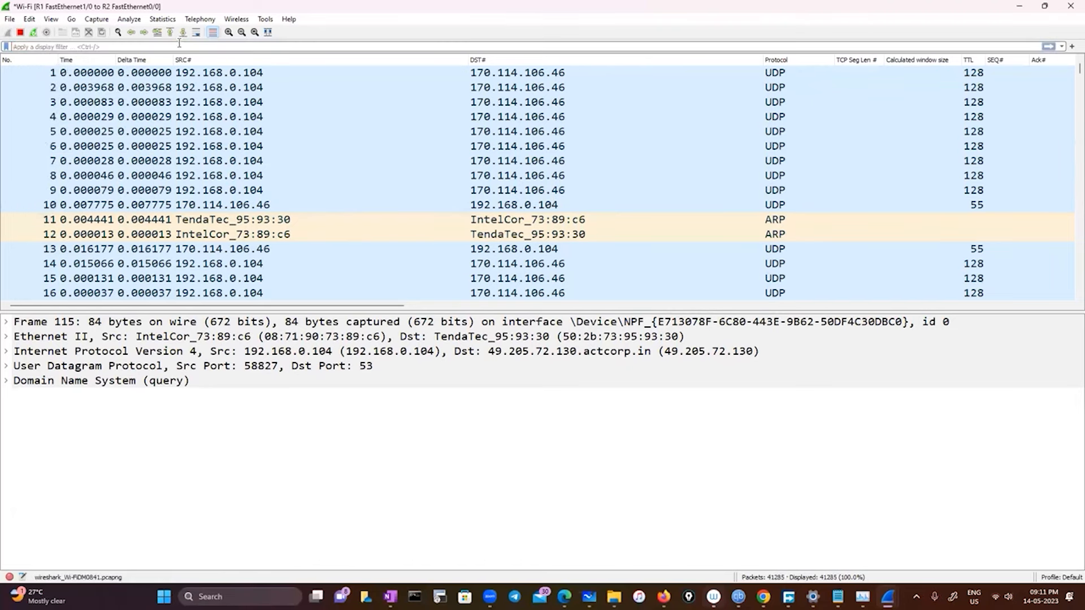
pyautogui.write('dns.qu')
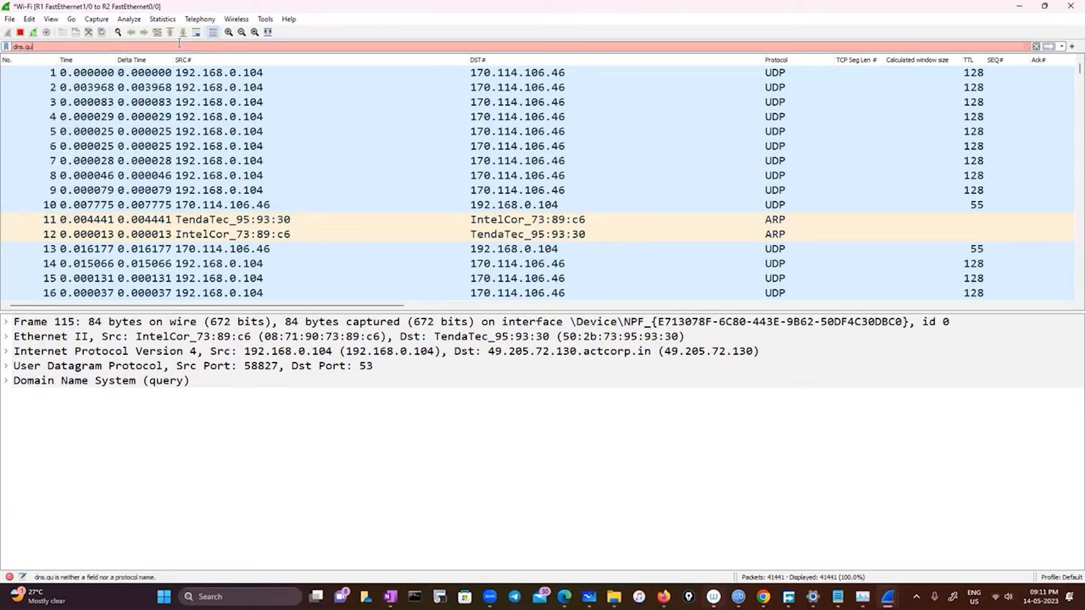
pyautogui.write('ert')
pyautogui.press('BackSpace')
pyautogui.write('y.1')
pyautogui.press('BackSpace')
pyautogui.press('BackSpace')
pyautogui.press('BackSpace')
pyautogui.press('BackSpace')
pyautogui.press('BackSpace')
pyautogui.press('BackSpace')
pyautogui.press('BackSpace')
pyautogui.press('BackSpace')
pyautogui.press('BackSpace')
pyautogui.press('BackSpace')
pyautogui.press('BackSpace')
pyautogui.write('d')
pyautogui.press('BackSpace')
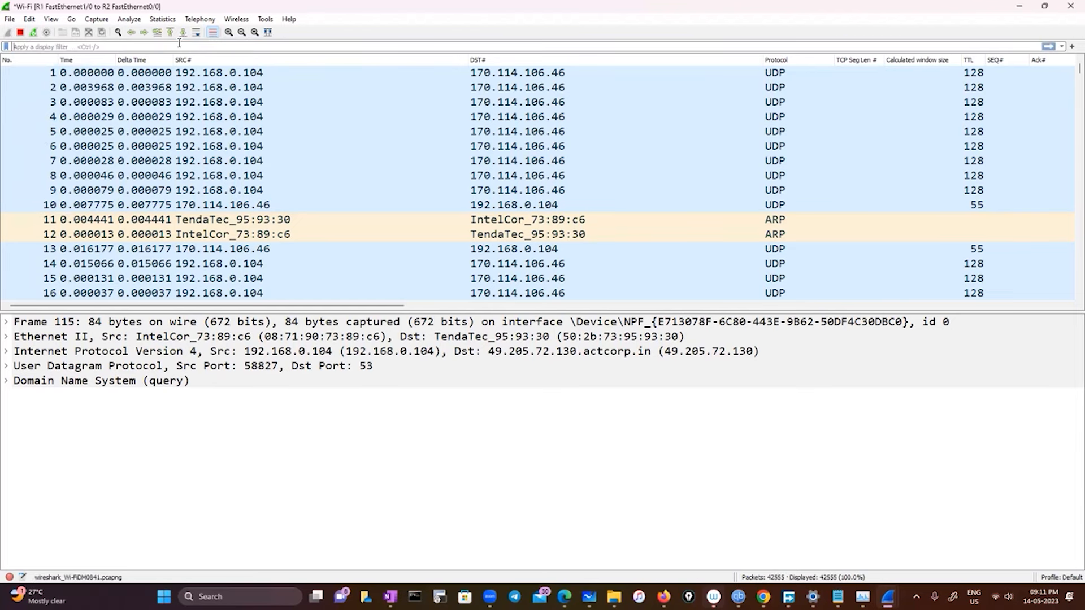
pyautogui.write('sn')
pyautogui.press('BackSpace')
pyautogui.press('BackSpace')
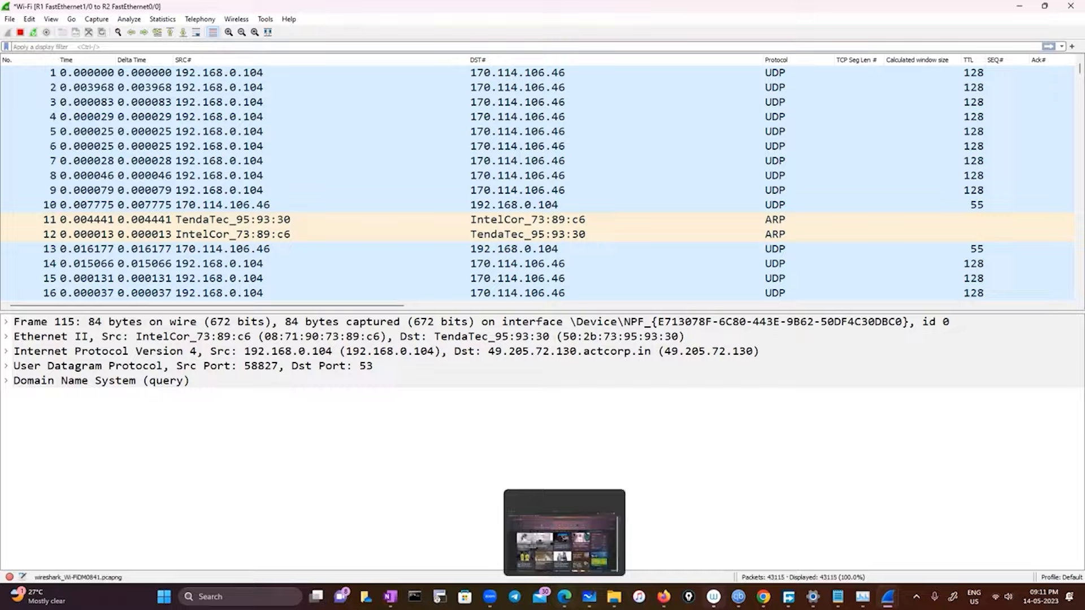
# - Switch to Microsoft Edge, search the web for "dns query filter wireshark", and open the DNS display filter reference
pyautogui.click(564, 597)
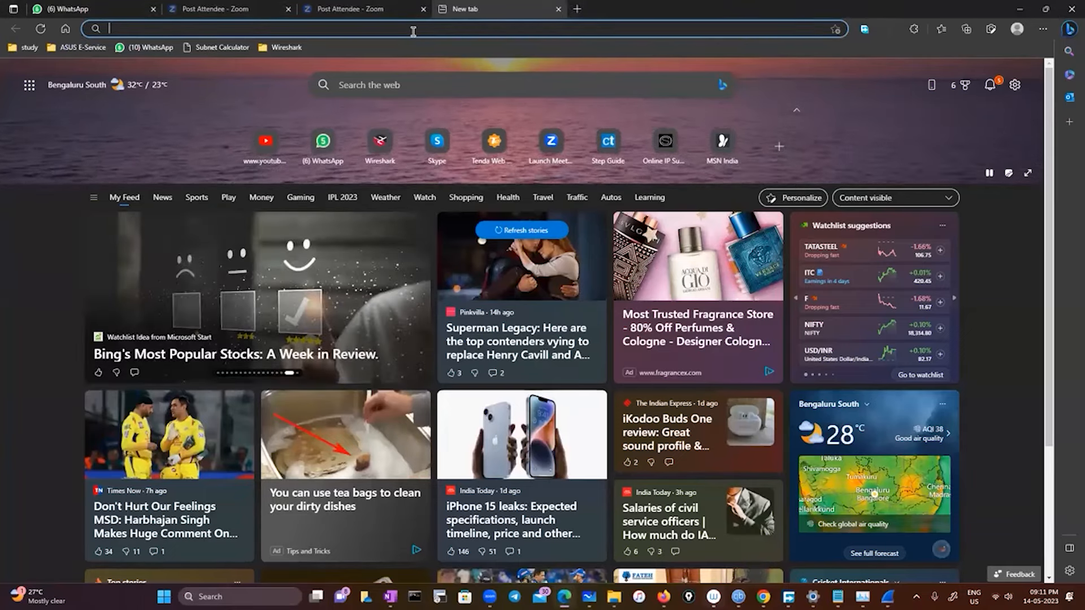
pyautogui.write('dns query file')
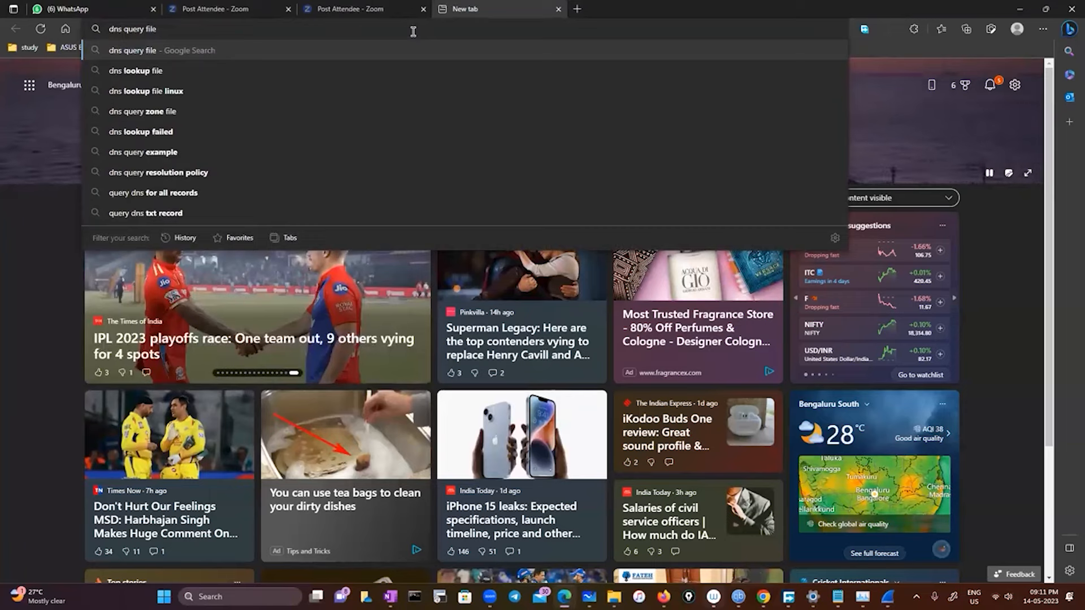
pyautogui.press('BackSpace')
pyautogui.write('ter')
pyautogui.press('Return')
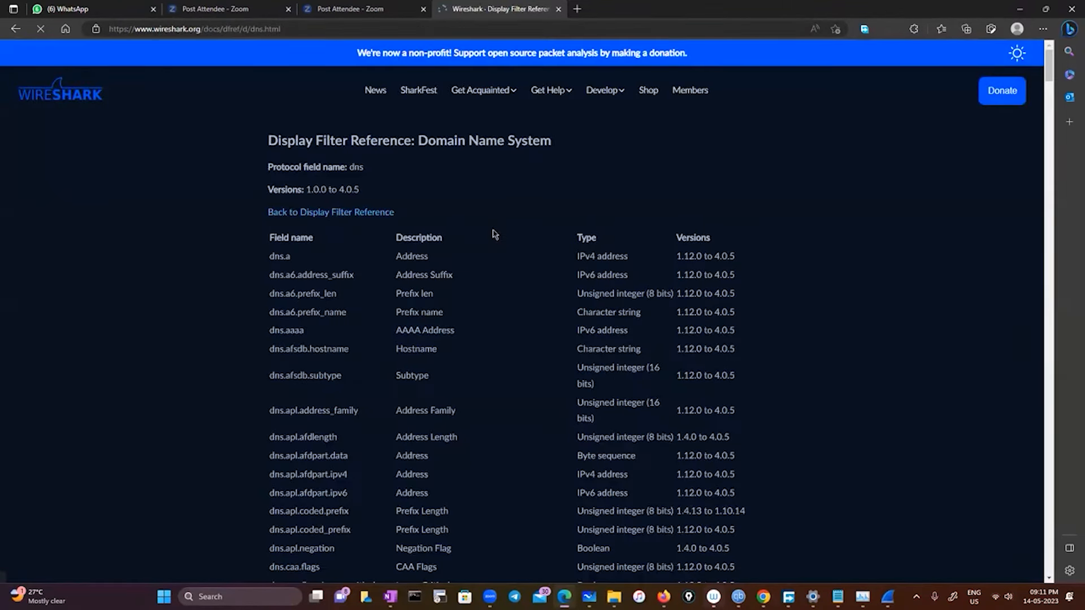
# - Return to the search results, open the Q&A on filtering DNS queries by host name, and copy "dns.qry.name ==" from the answer
pyautogui.click(16, 29)
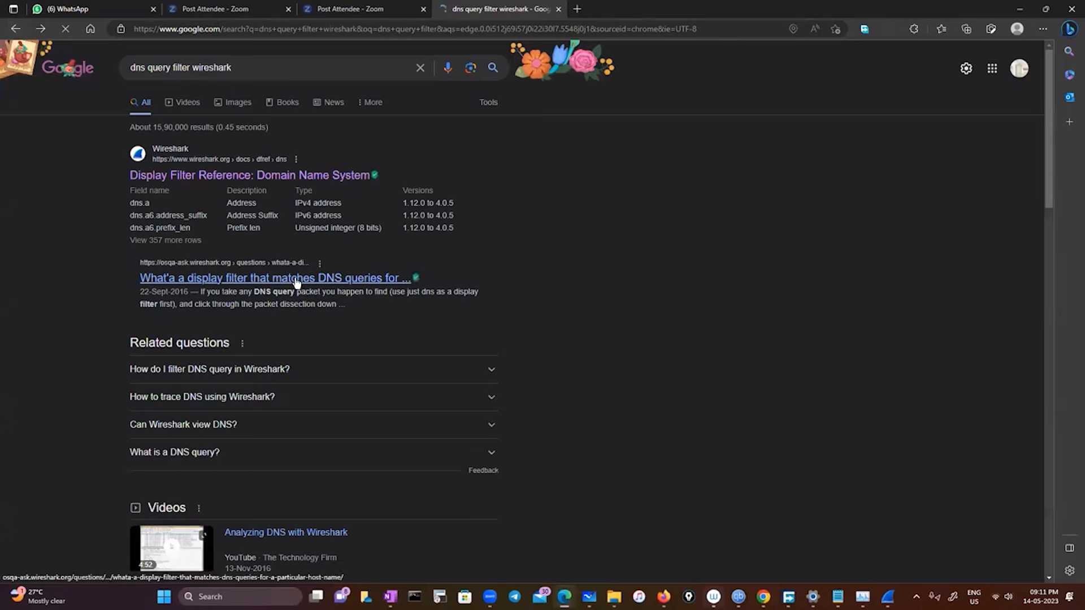
pyautogui.click(296, 280)
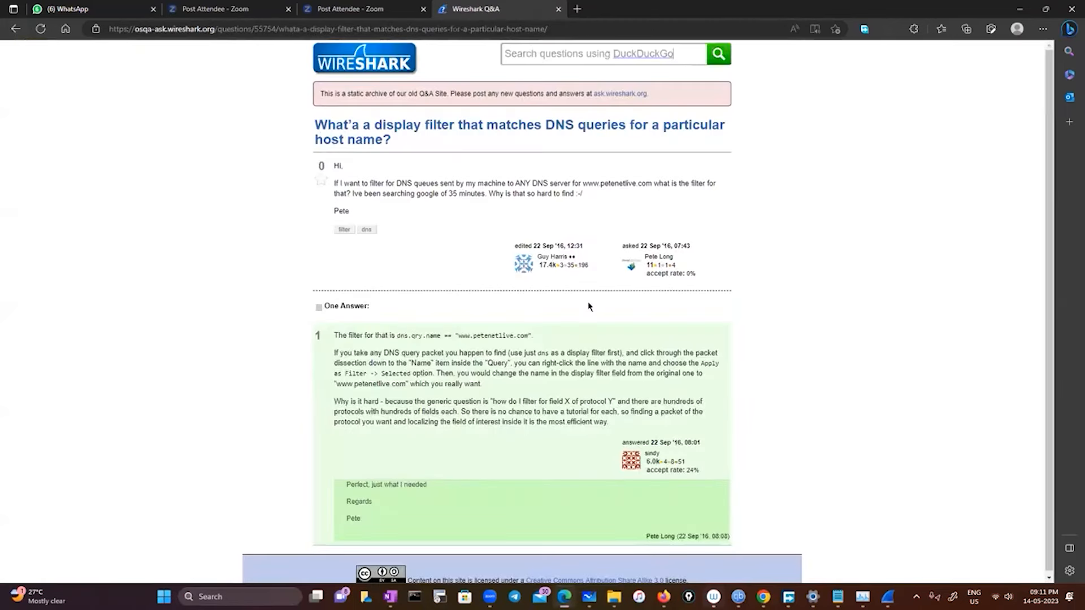
pyautogui.moveTo(396, 336); pyautogui.dragTo(445, 343)
pyautogui.rightClick(435, 336)
pyautogui.click(458, 347)
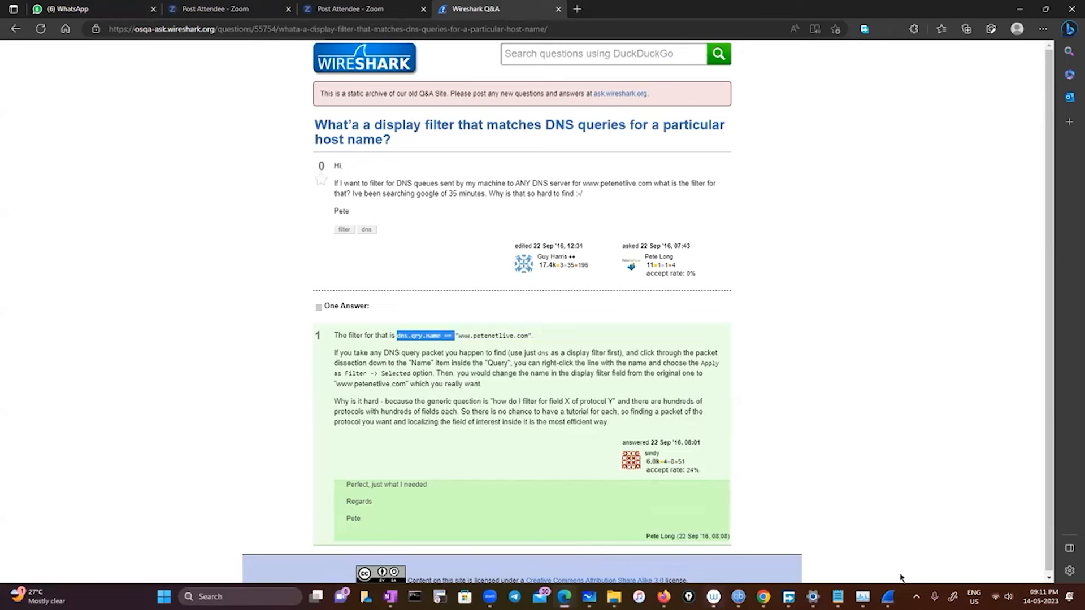
# - Switch back to the Wi-Fi capture in Wireshark and apply the display filter "dns.qry.name == microsoft.com"
pyautogui.click(887, 597)
pyautogui.click(948, 540)
pyautogui.click(887, 596)
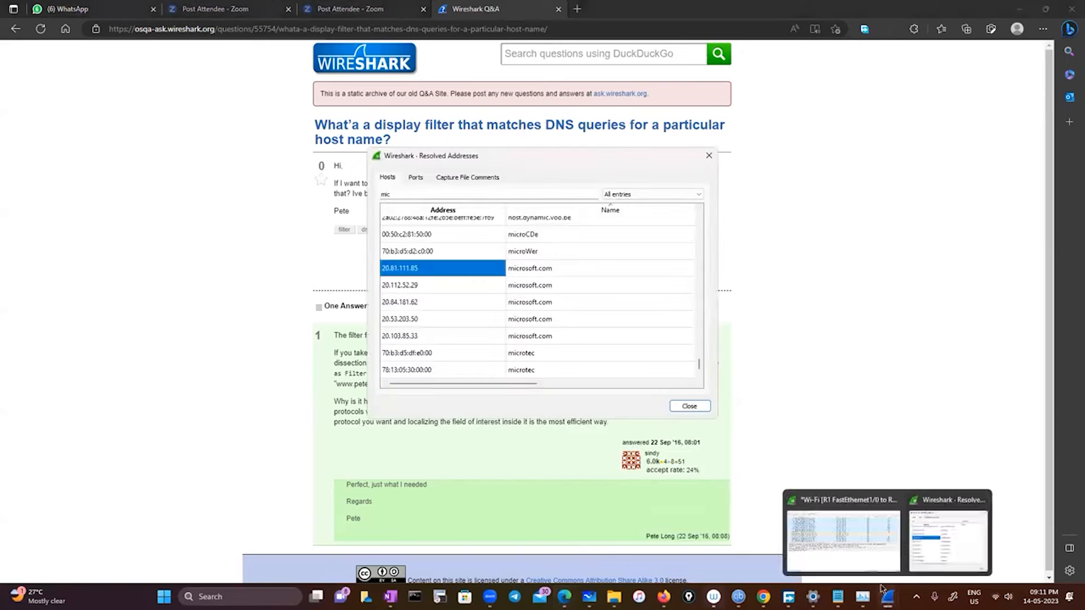
pyautogui.click(844, 539)
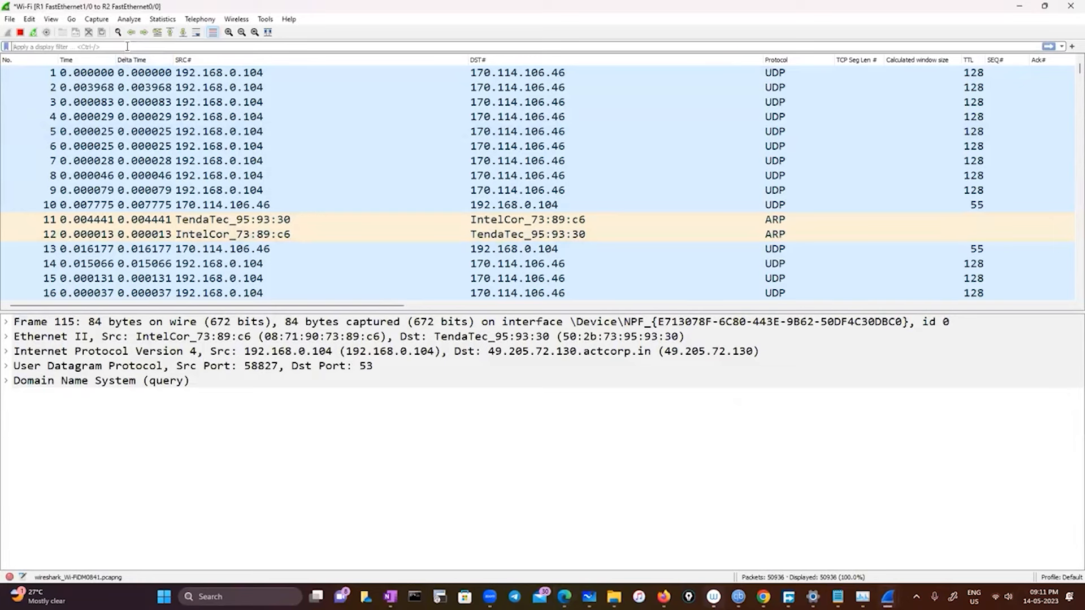
pyautogui.click(127, 46)
pyautogui.write('dns.qry.name ==')
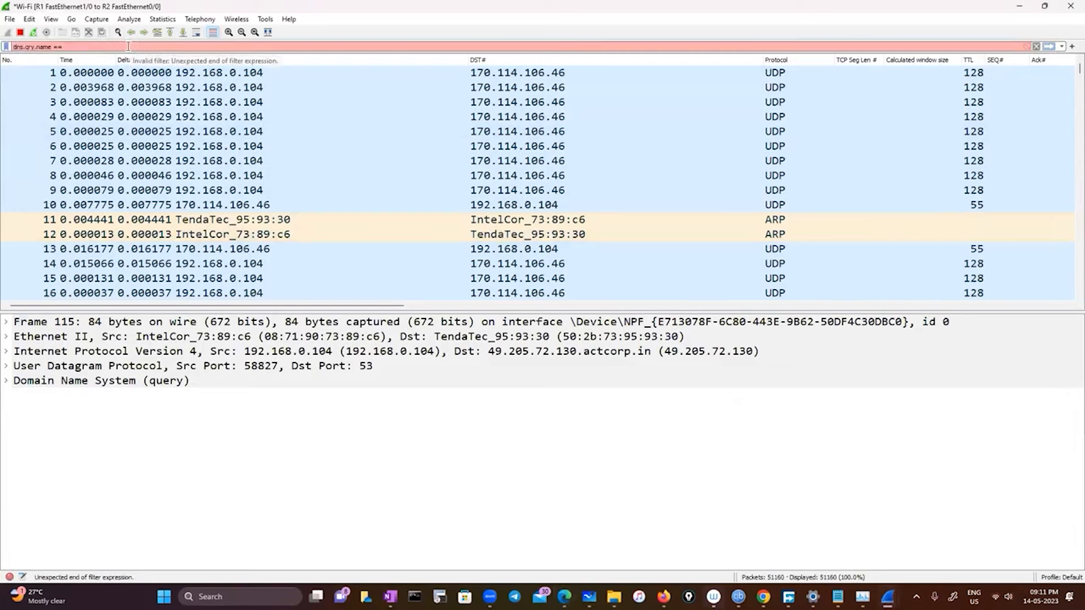
pyautogui.write('micro')
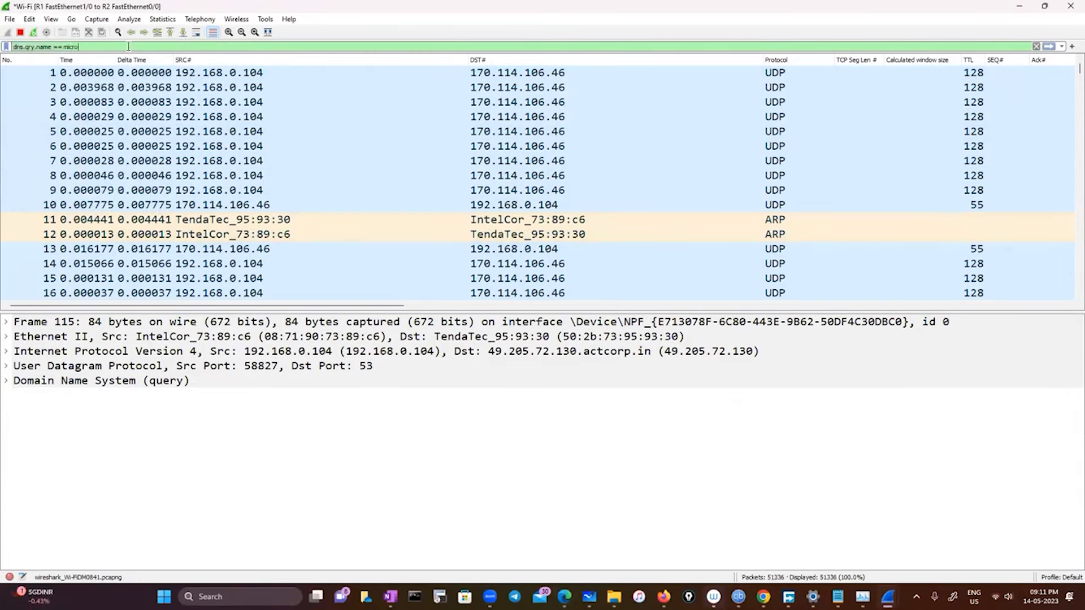
pyautogui.write('soft.com')
pyautogui.press('Return')
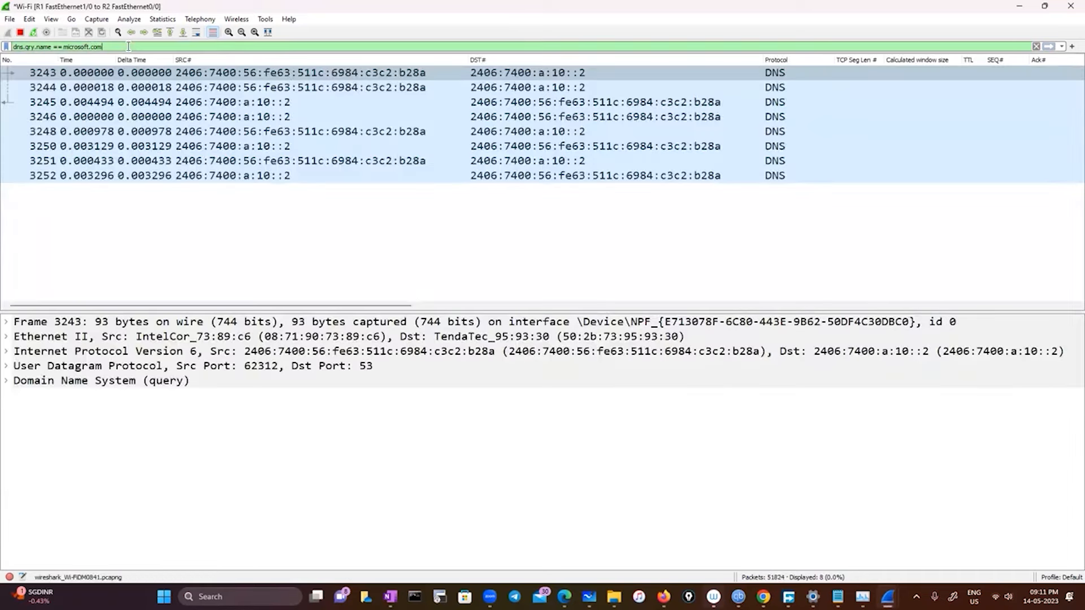
# - Filter the capture by the first DNS query's destination, "ipv6.dst == 2406:7400:a:10::2", and look through the matching packets
pyautogui.moveTo(305, 305)
pyautogui.mouseDown()
pyautogui.moveTo(843, 331)
pyautogui.moveTo(308, 316)
pyautogui.mouseUp()
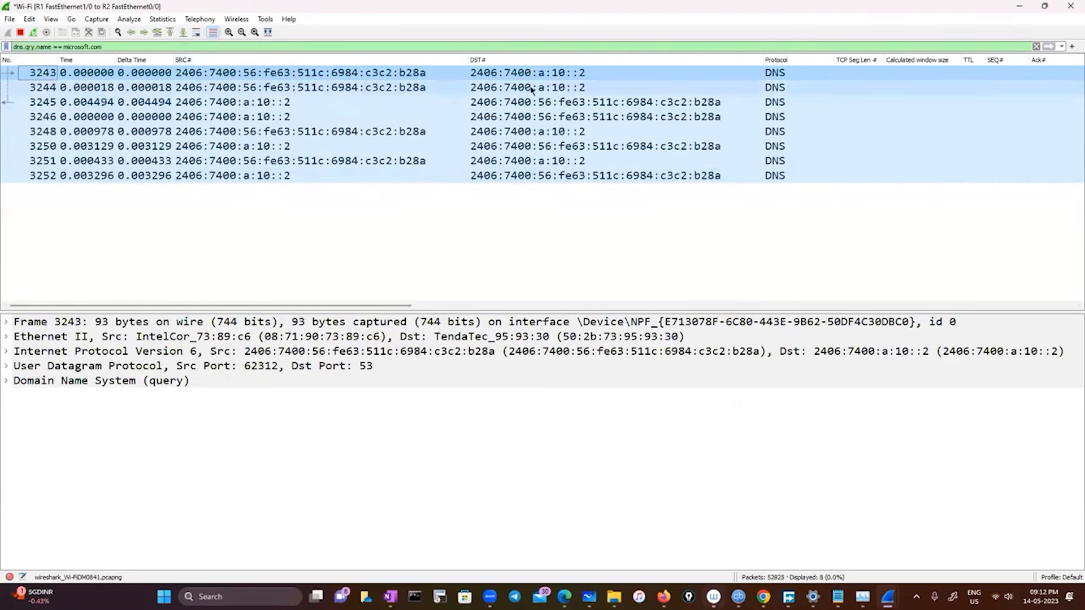
pyautogui.moveTo(493, 78); pyautogui.dragTo(207, 50)
pyautogui.click(260, 71)
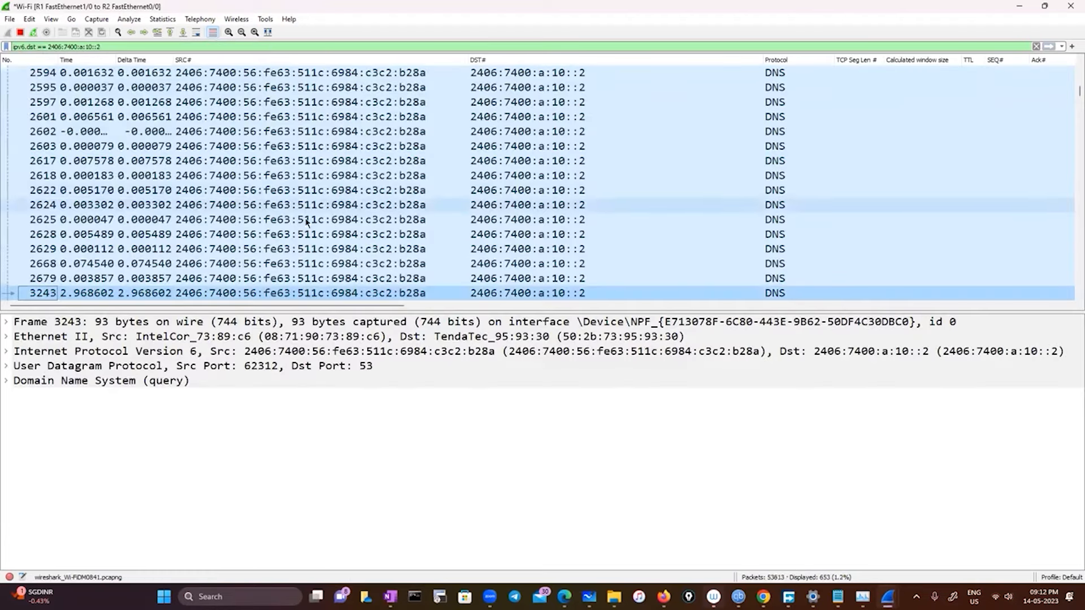
pyautogui.scroll(-10, 324, 258)
pyautogui.scroll(-8, 325, 257)
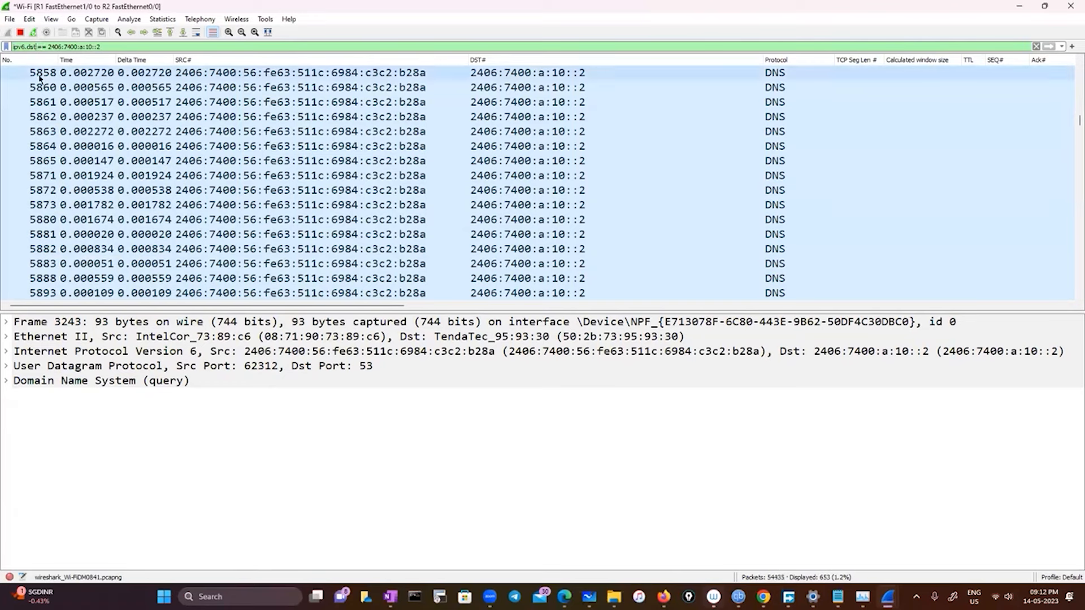
# - Change the display filter to "ipv6.addr == 2406:7400:a:10::2" and look through the DNS packets in both directions
pyautogui.press('BackSpace')
pyautogui.press('BackSpace')
pyautogui.press('BackSpace')
pyautogui.press('BackSpace')
pyautogui.press('BackSpace')
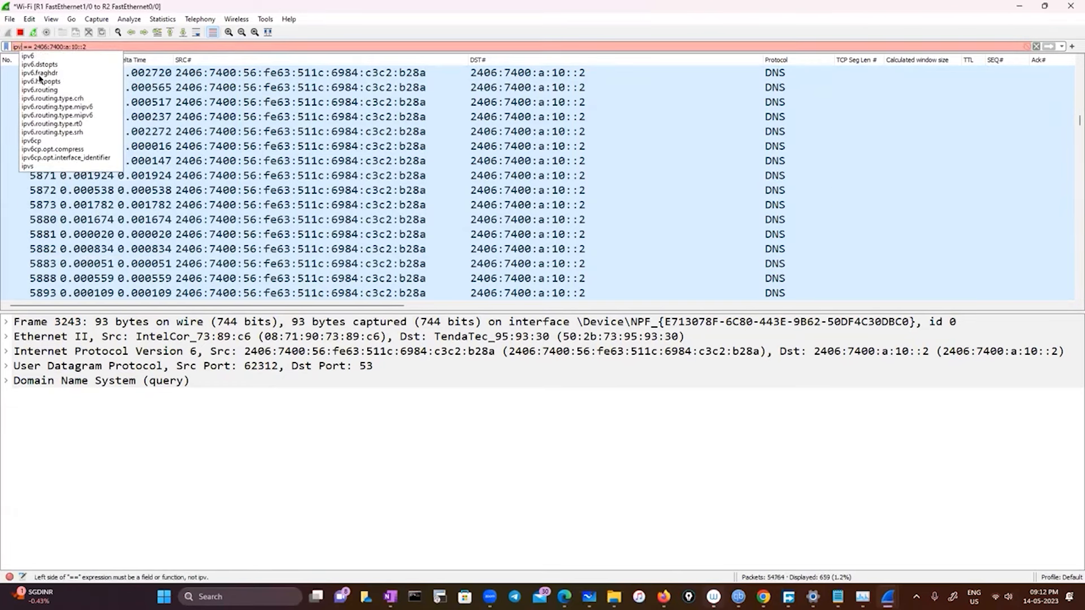
pyautogui.write('6.addr')
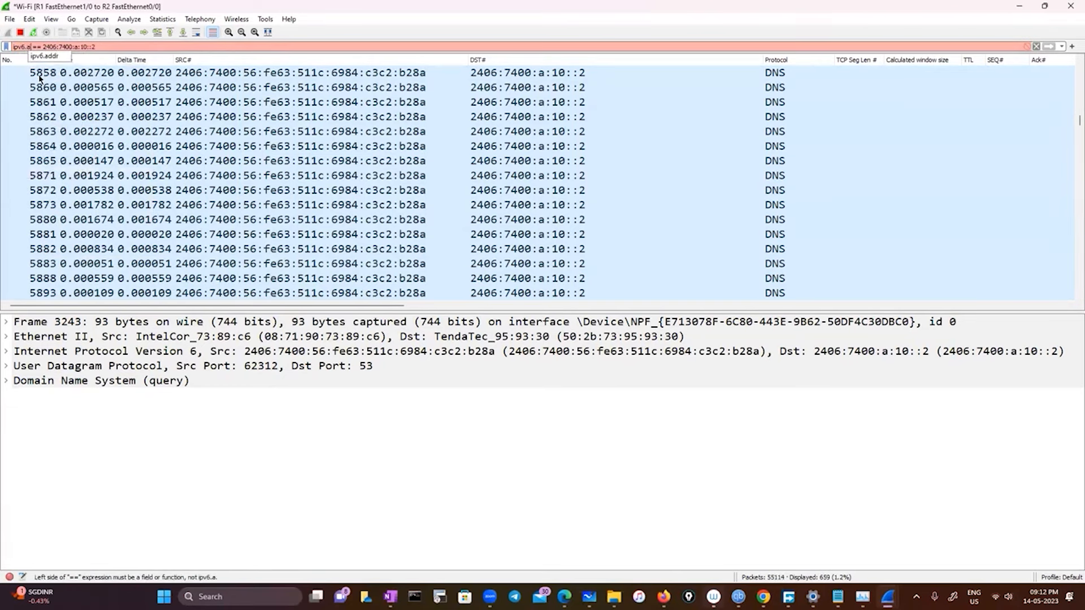
pyautogui.press('Return')
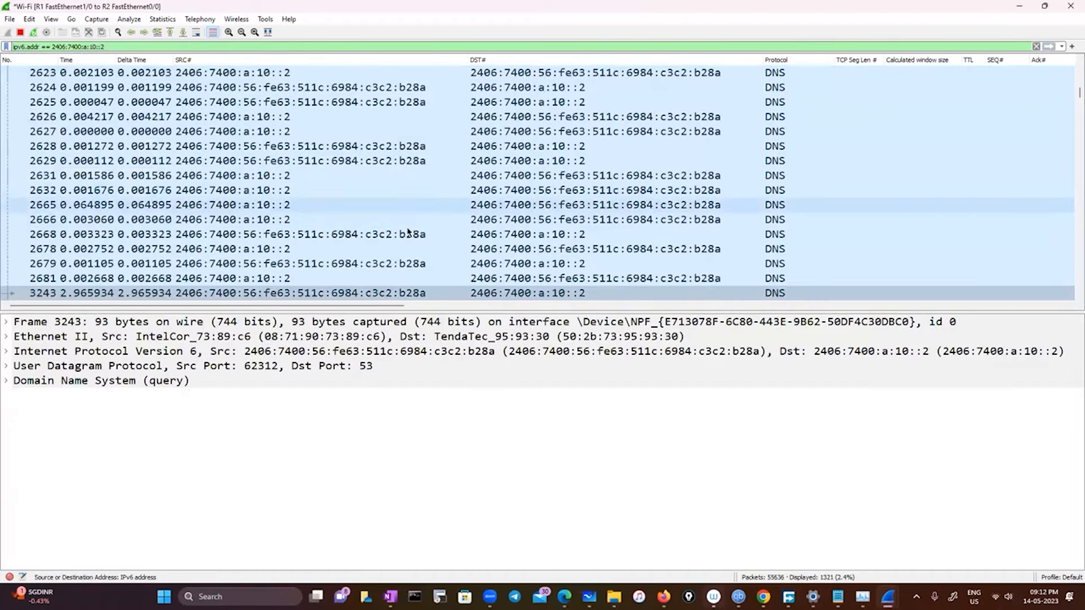
pyautogui.scroll(-20, 405, 262)
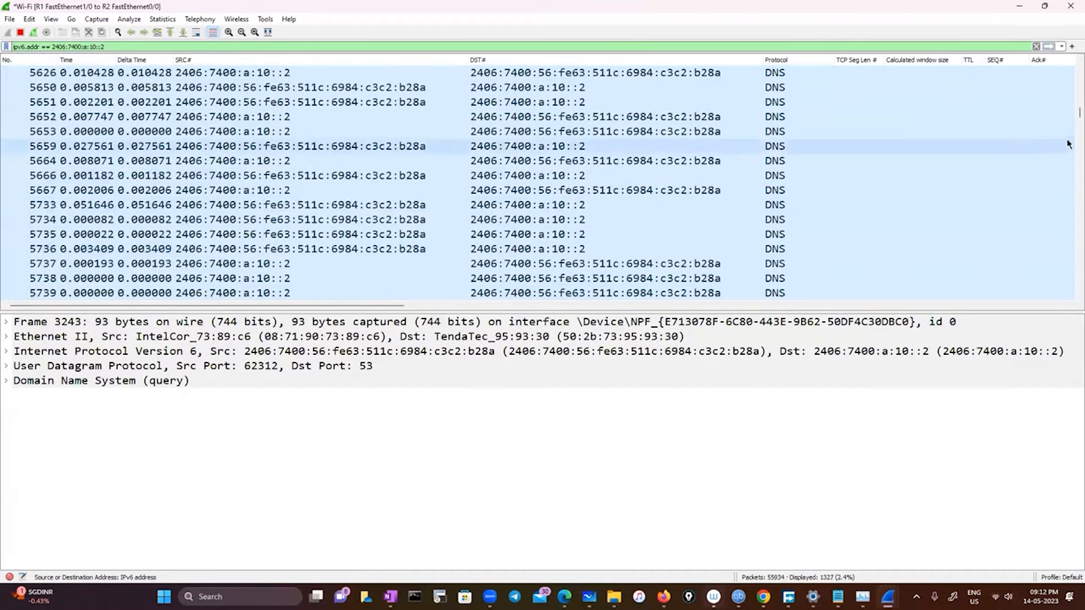
pyautogui.moveTo(1078, 114); pyautogui.dragTo(1067, 64)
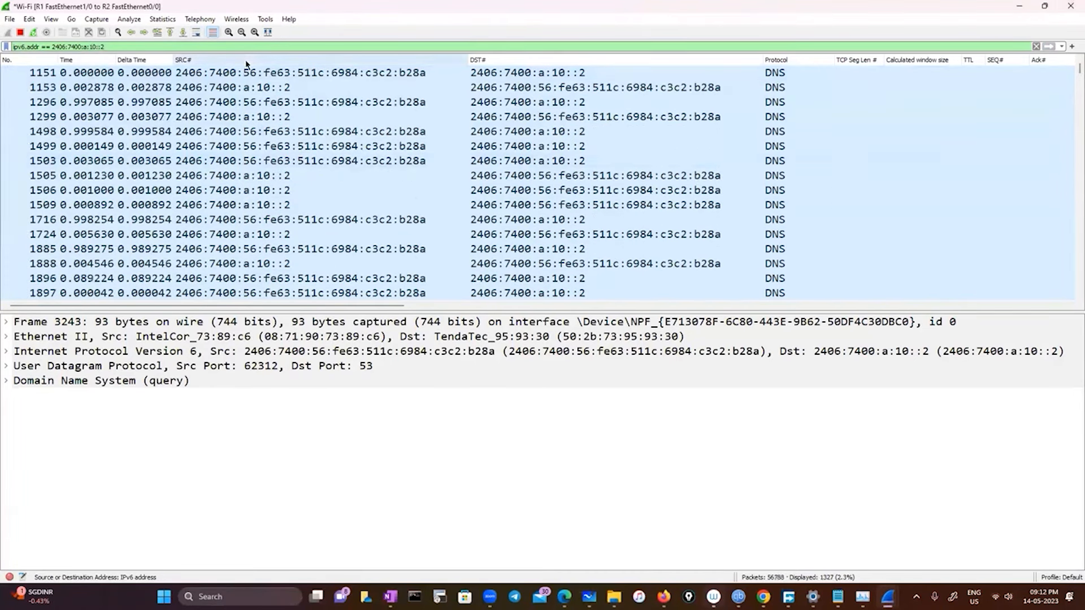
# - Browse the filtered DNS packets to the end of the capture and clear the IPv6 address display filter
pyautogui.click(162, 43)
pyautogui.press('BackSpace')
pyautogui.press('BackSpace')
pyautogui.press('BackSpace')
pyautogui.press('BackSpace')
pyautogui.press('BackSpace')
pyautogui.press('BackSpace')
pyautogui.press('BackSpace')
pyautogui.press('BackSpace')
pyautogui.press('BackSpace')
pyautogui.press('BackSpace')
pyautogui.press('BackSpace')
pyautogui.press('BackSpace')
pyautogui.press('BackSpace')
pyautogui.press('BackSpace')
pyautogui.press('BackSpace')
pyautogui.press('BackSpace')
pyautogui.press('BackSpace')
pyautogui.press('BackSpace')
pyautogui.press('BackSpace')
pyautogui.press('BackSpace')
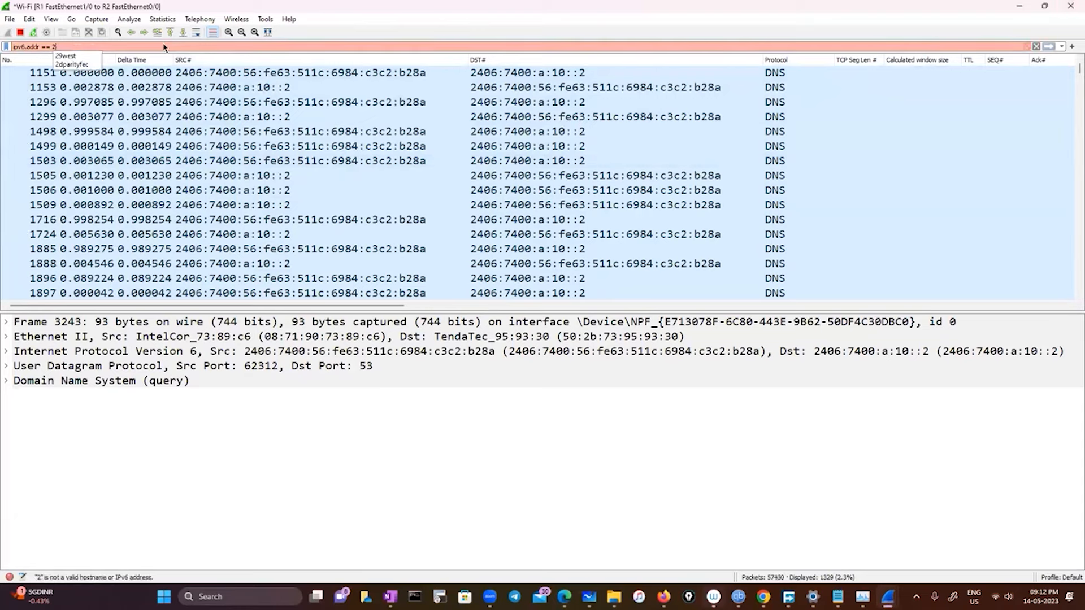
pyautogui.press('BackSpace')
pyautogui.press('BackSpace')
pyautogui.press('BackSpace')
pyautogui.press('BackSpace')
pyautogui.press('BackSpace')
pyautogui.press('BackSpace')
pyautogui.press('BackSpace')
pyautogui.press('BackSpace')
pyautogui.press('BackSpace')
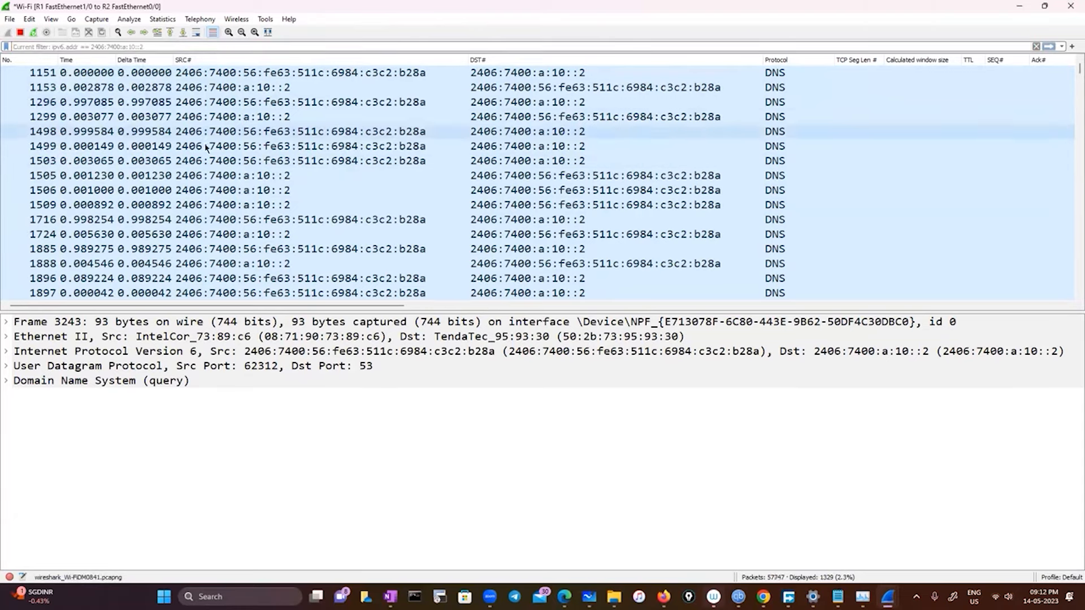
pyautogui.scroll(-6, 172, 214)
pyautogui.scroll(-10, 172, 215)
pyautogui.click(161, 207)
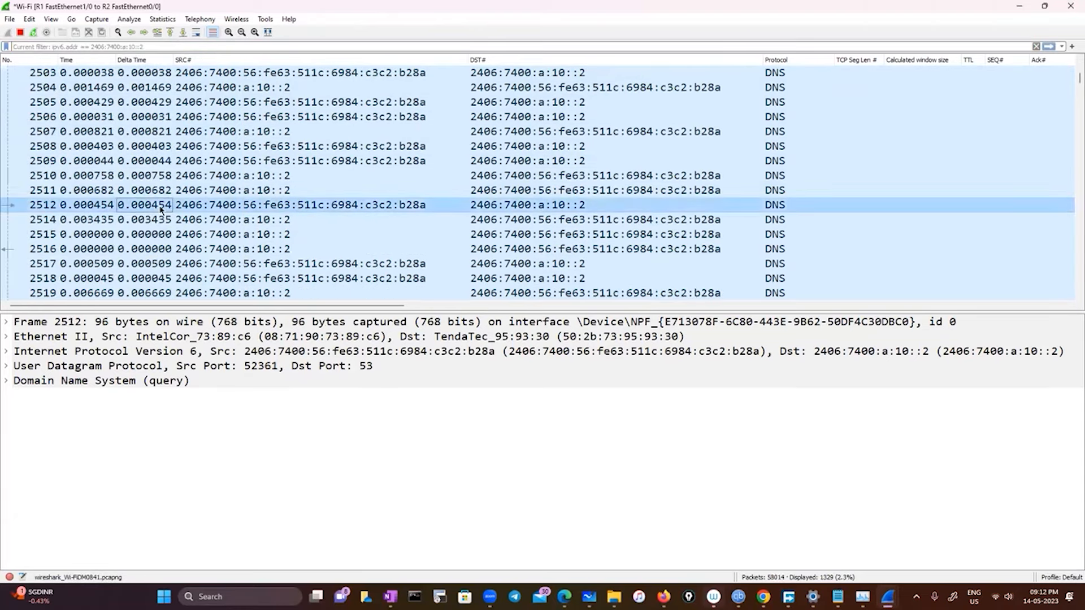
pyautogui.scroll(-20, 161, 209)
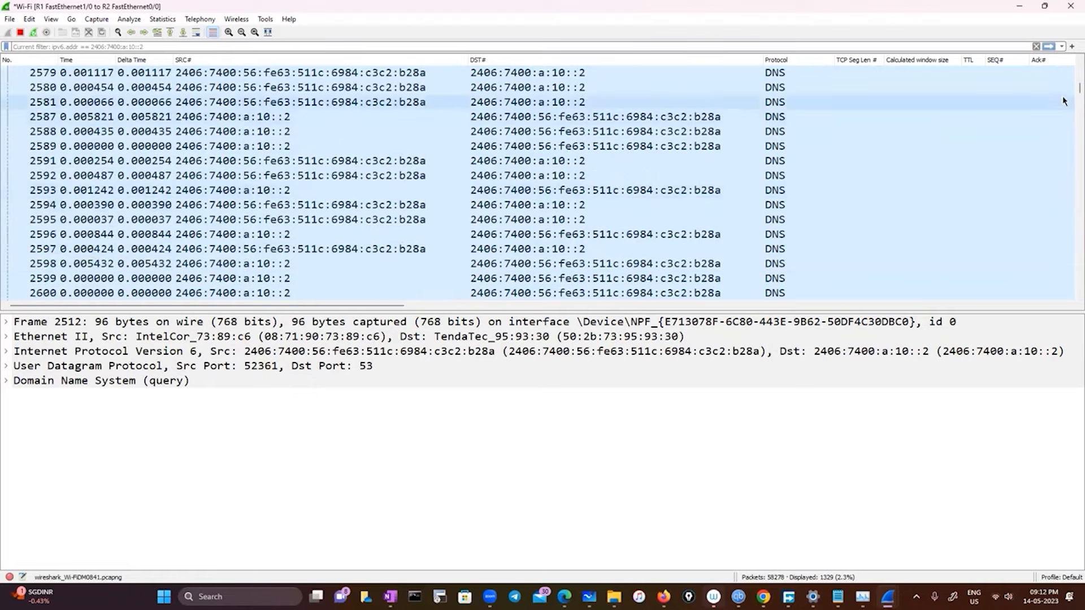
pyautogui.moveTo(1067, 151); pyautogui.dragTo(1050, 315)
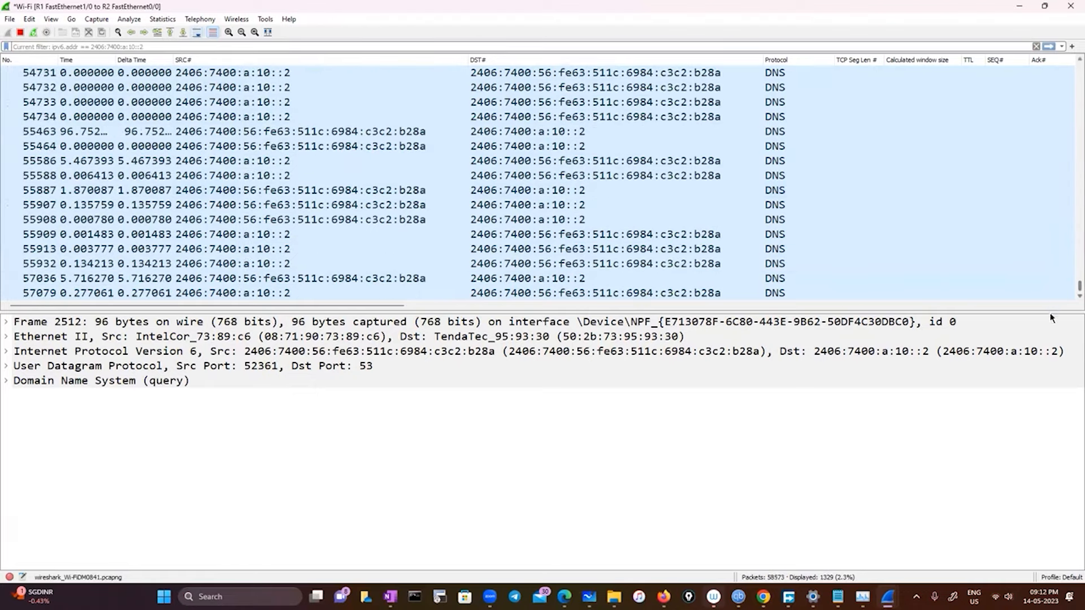
pyautogui.click(1036, 47)
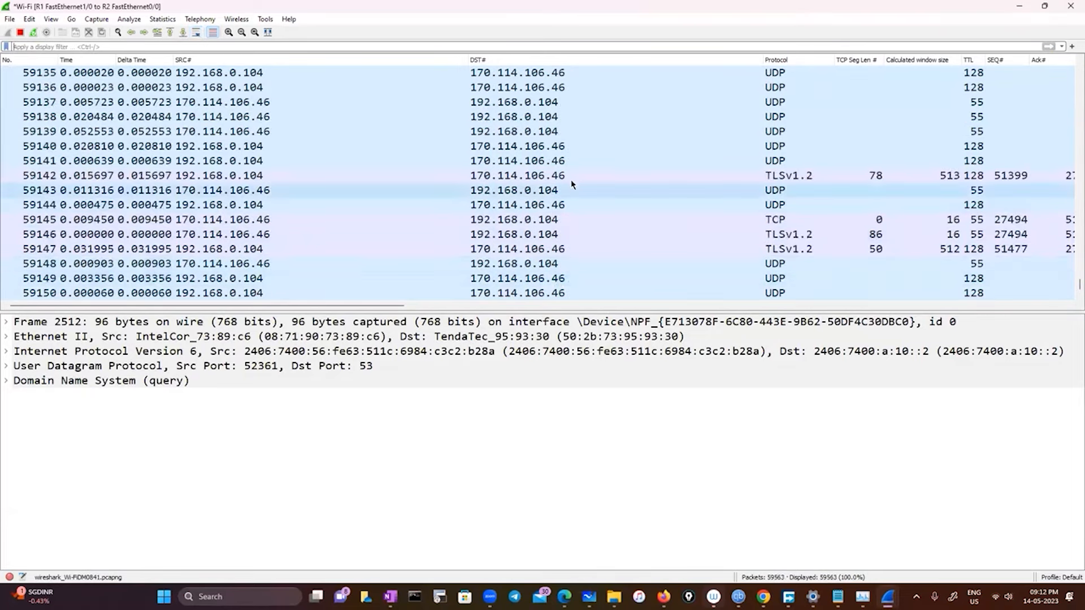
# - Apply a TCP conversation filter based on TLSv1.2 packet 59142 from 192.168.0.104 to 170.114.106.46
pyautogui.click(568, 178)
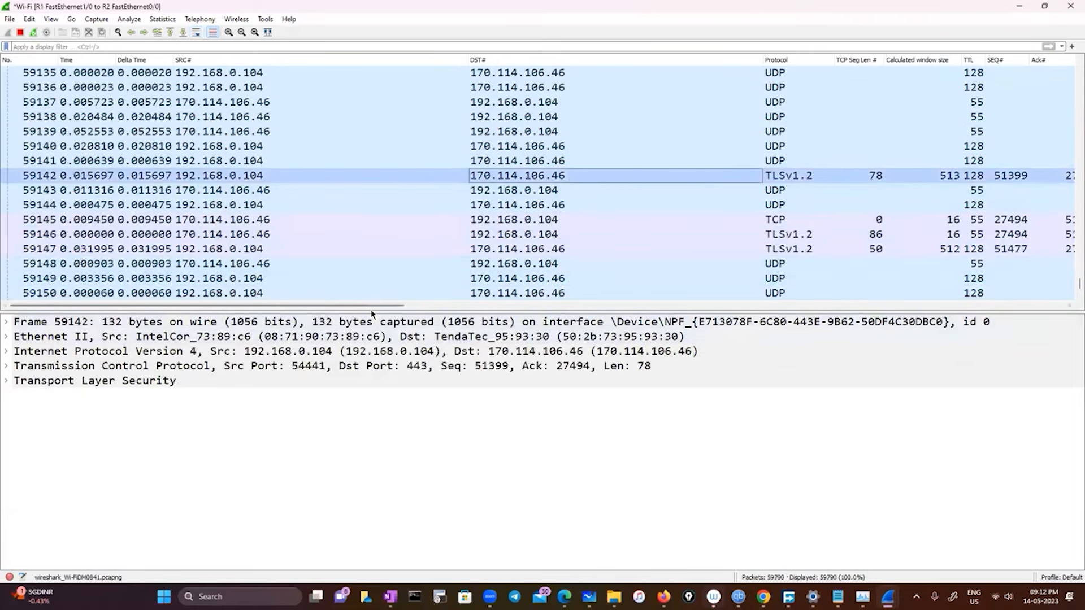
pyautogui.moveTo(373, 306); pyautogui.dragTo(550, 325)
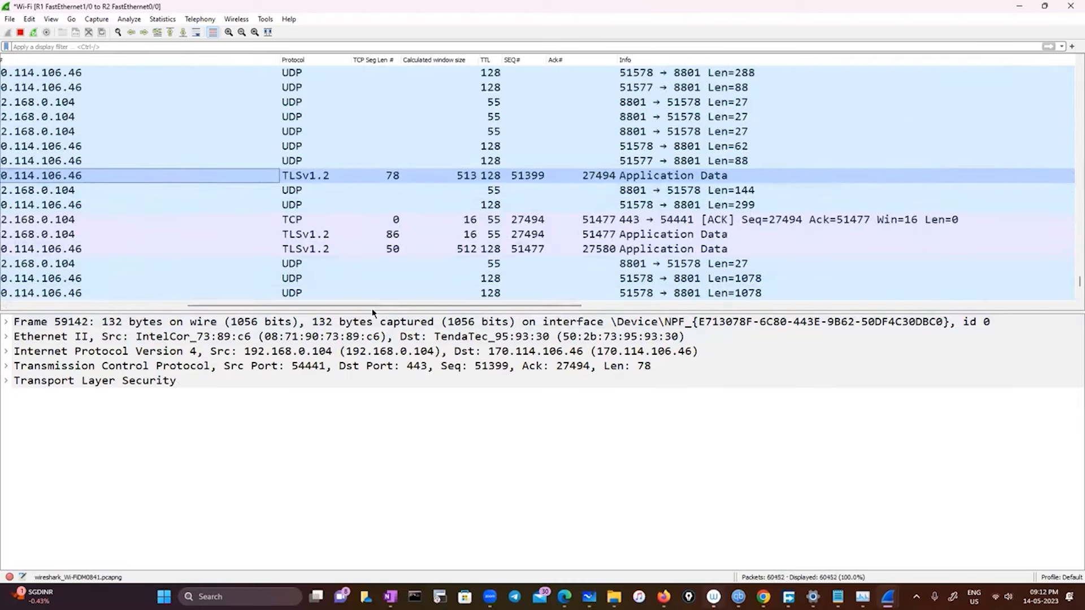
pyautogui.hscroll(-5, 249, 174)
pyautogui.rightClick(236, 177)
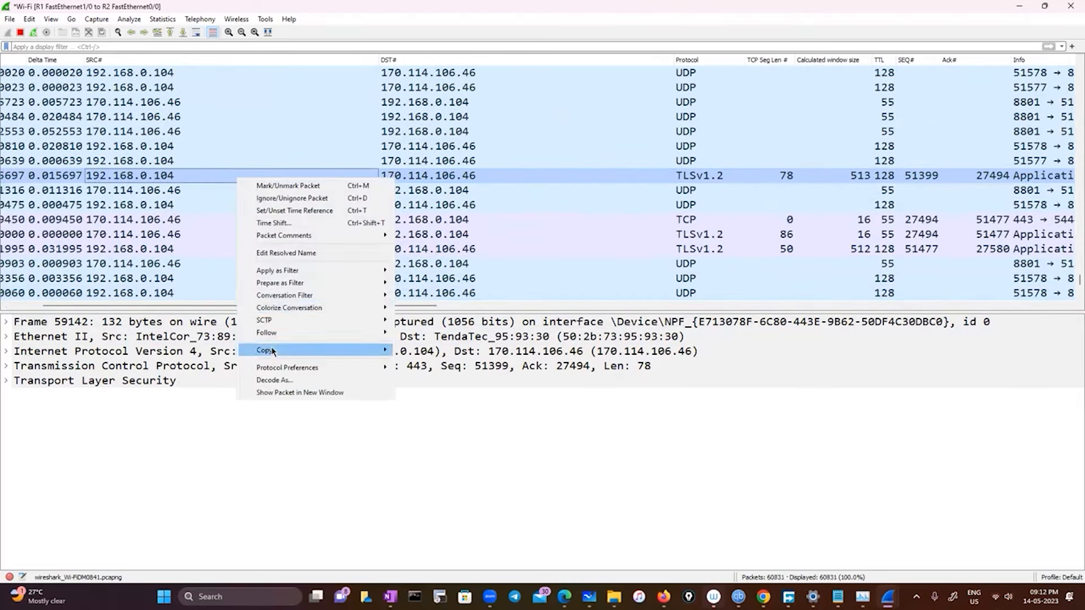
pyautogui.moveTo(288, 296)
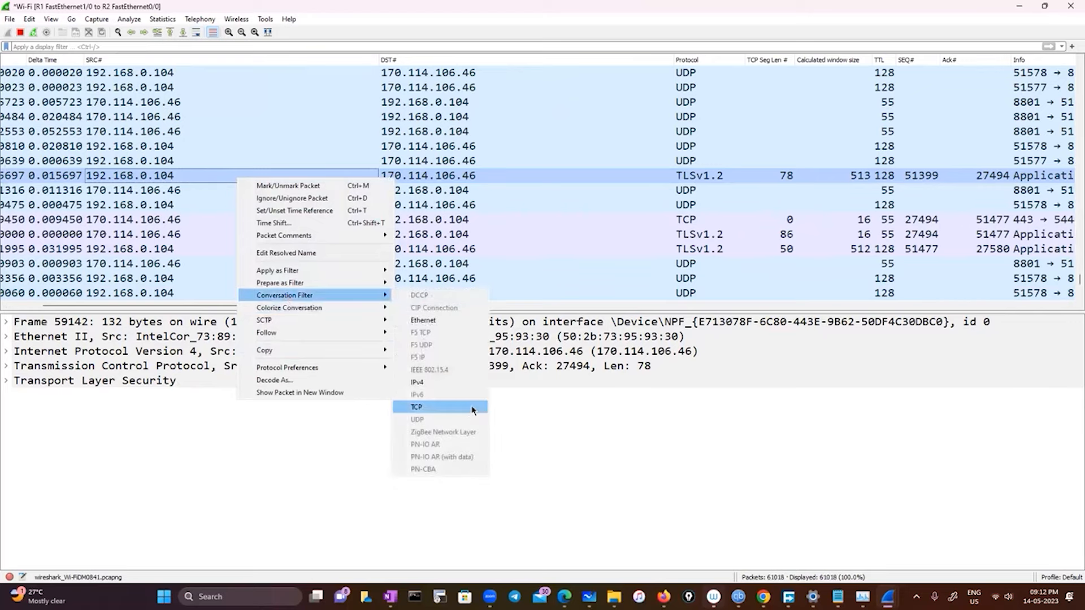
pyautogui.click(417, 407)
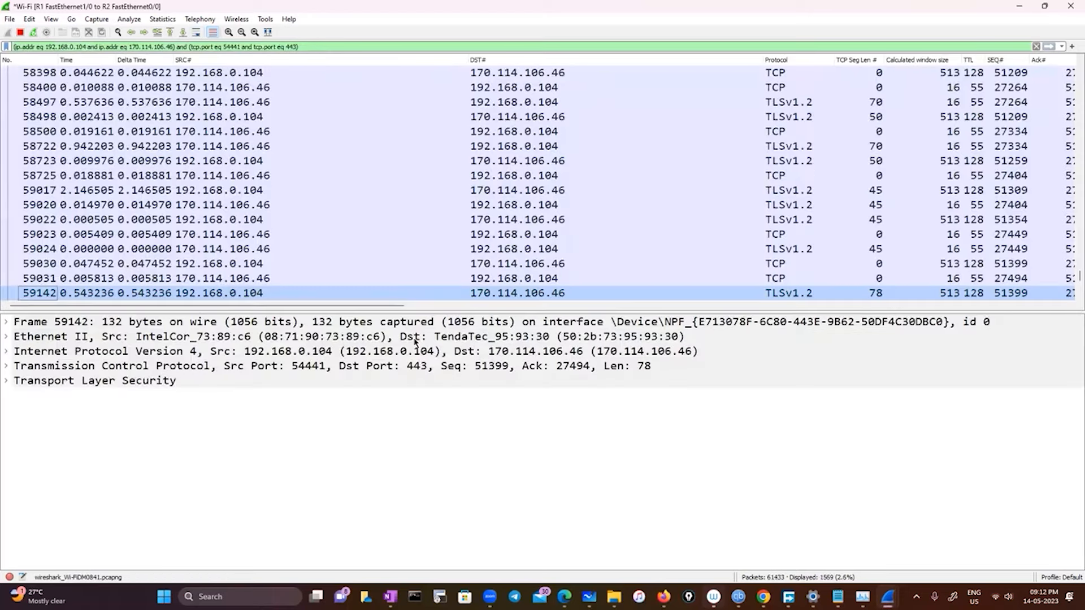
# - Look through the early packets of the TCP conversation and expand the Transport Layer Security record layer of frame 2245
pyautogui.moveTo(383, 306); pyautogui.dragTo(544, 307)
pyautogui.hscroll(-3, 525, 202)
pyautogui.scroll(20, 525, 202)
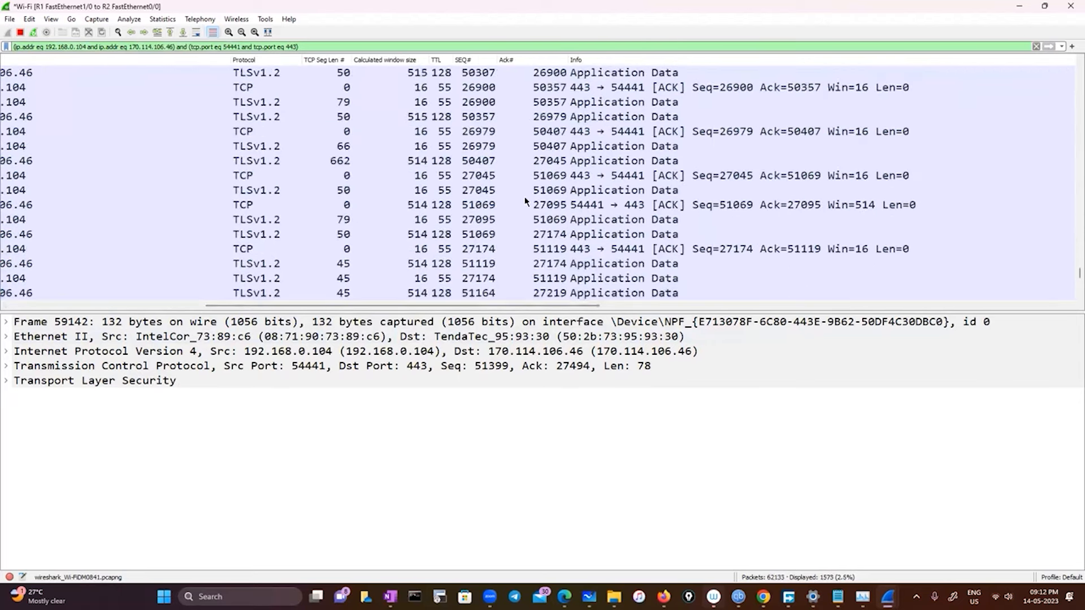
pyautogui.moveTo(1067, 260); pyautogui.dragTo(1067, 58)
pyautogui.scroll(-20, 272, 196)
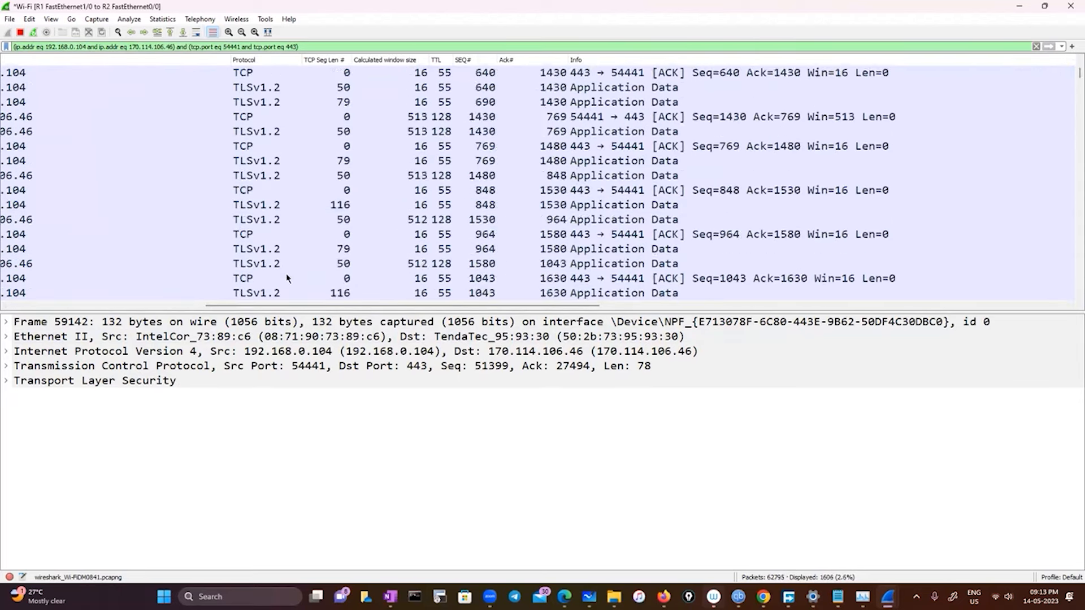
pyautogui.click(272, 194)
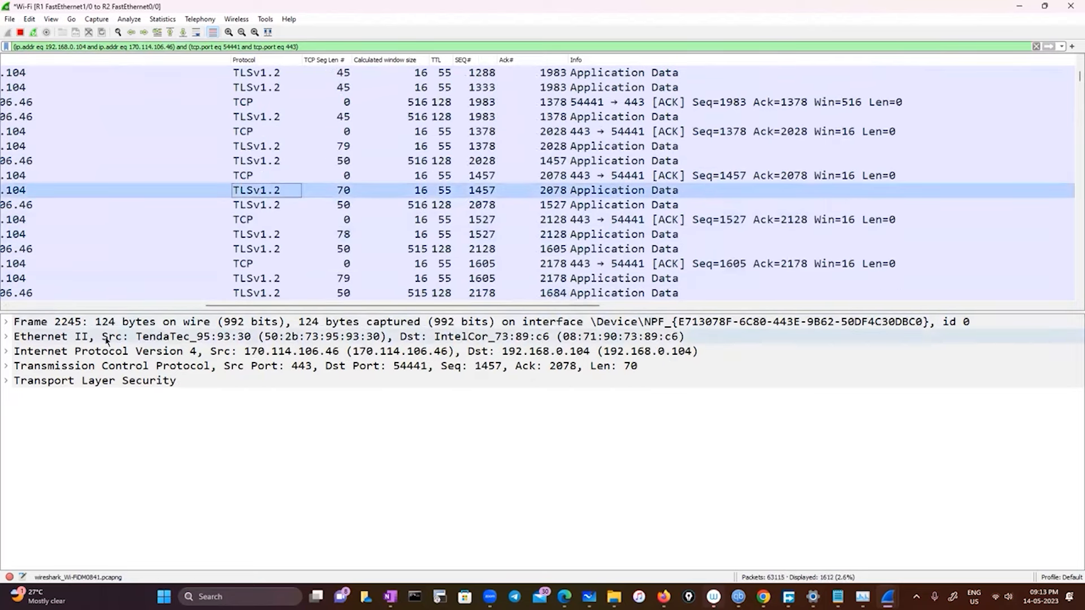
pyautogui.click(7, 385)
pyautogui.click(18, 395)
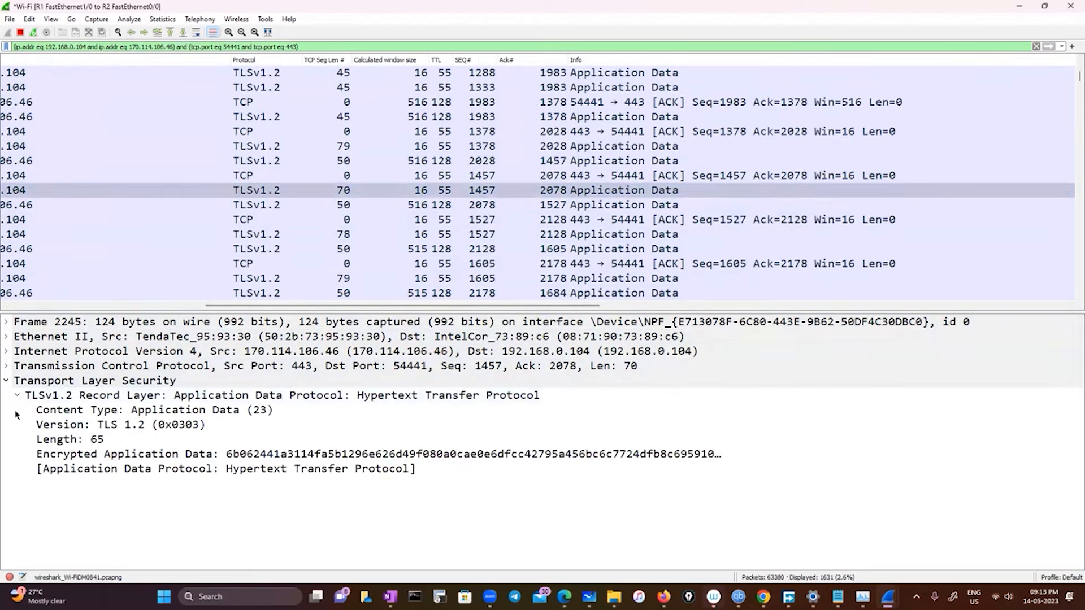
# - Inspect the details of frames 58 and 57 at the start of the conversation
pyautogui.scroll(20, 380, 231)
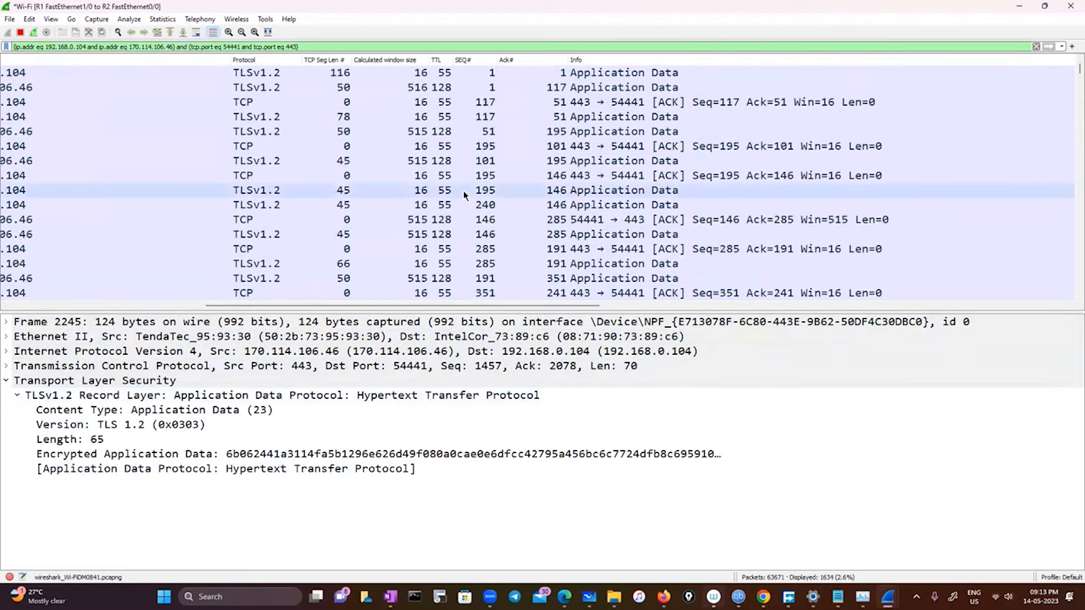
pyautogui.click(458, 103)
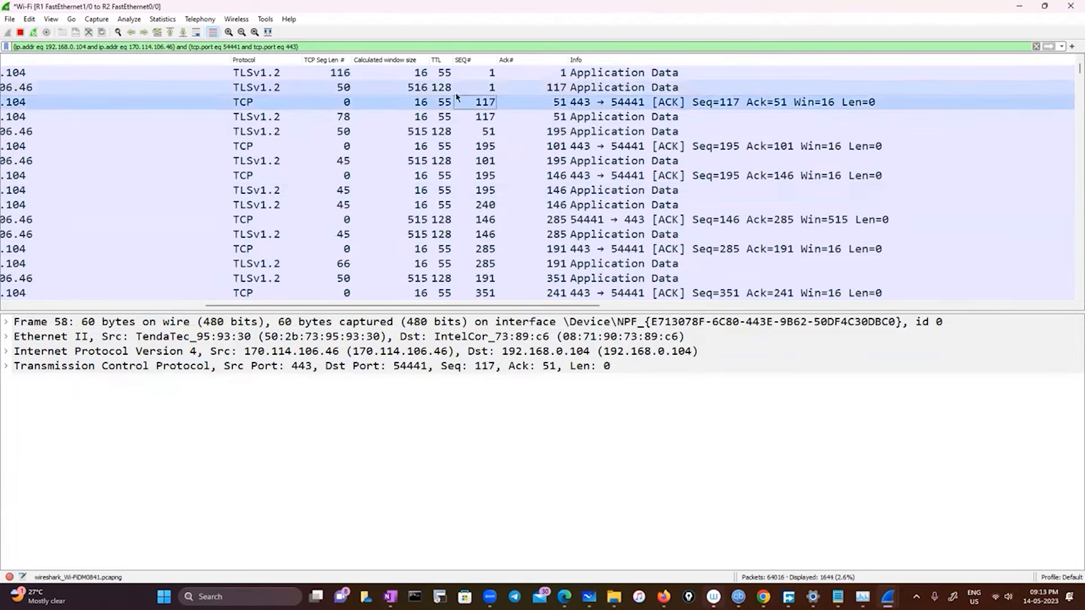
pyautogui.click(457, 92)
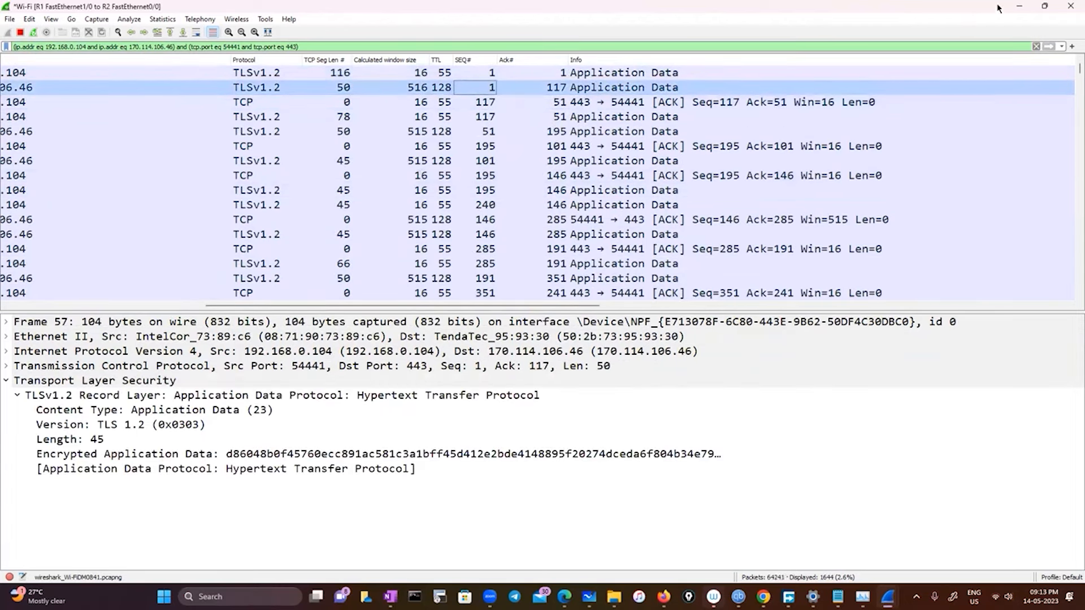
# - Minimize Wireshark and the other open windows, and open the SSL-debug file from the desktop in Notepad
pyautogui.click(1017, 7)
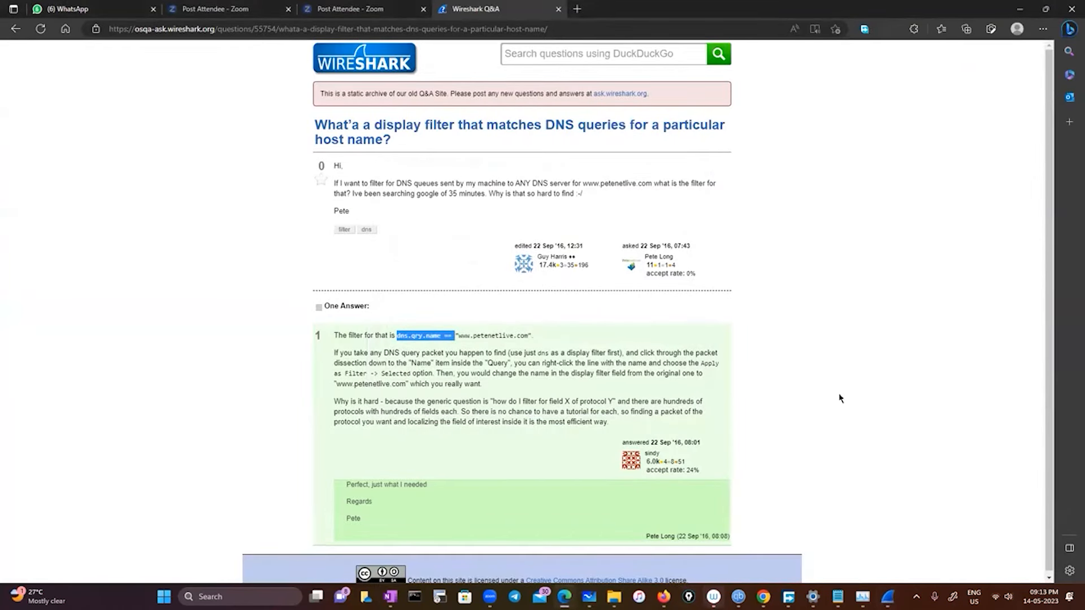
pyautogui.hotkey('alt', 'Tab')
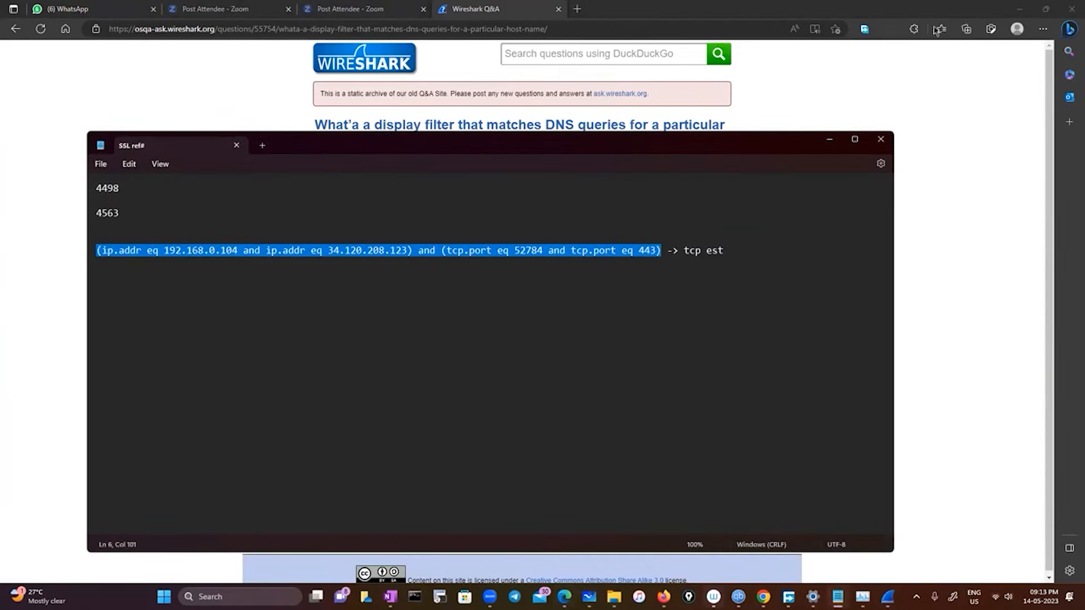
pyautogui.click(1021, 12)
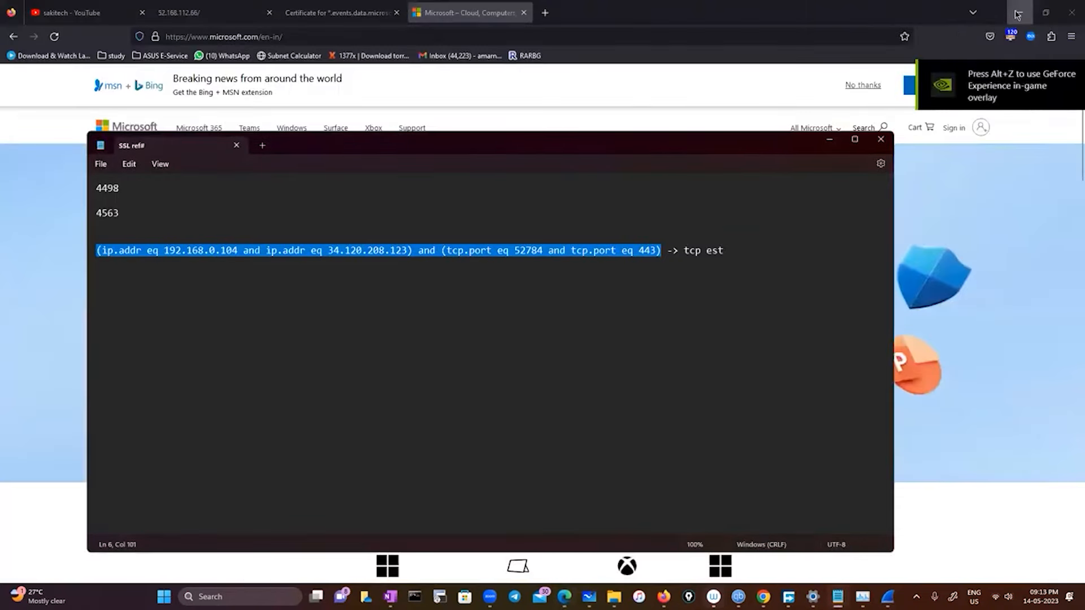
pyautogui.click(1019, 12)
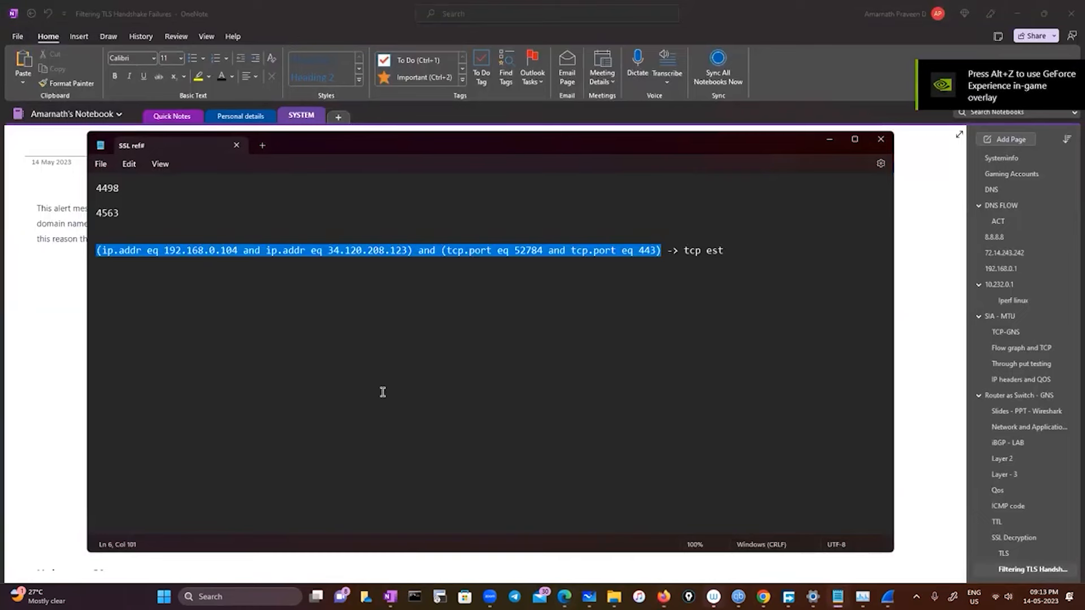
pyautogui.press('super+d')
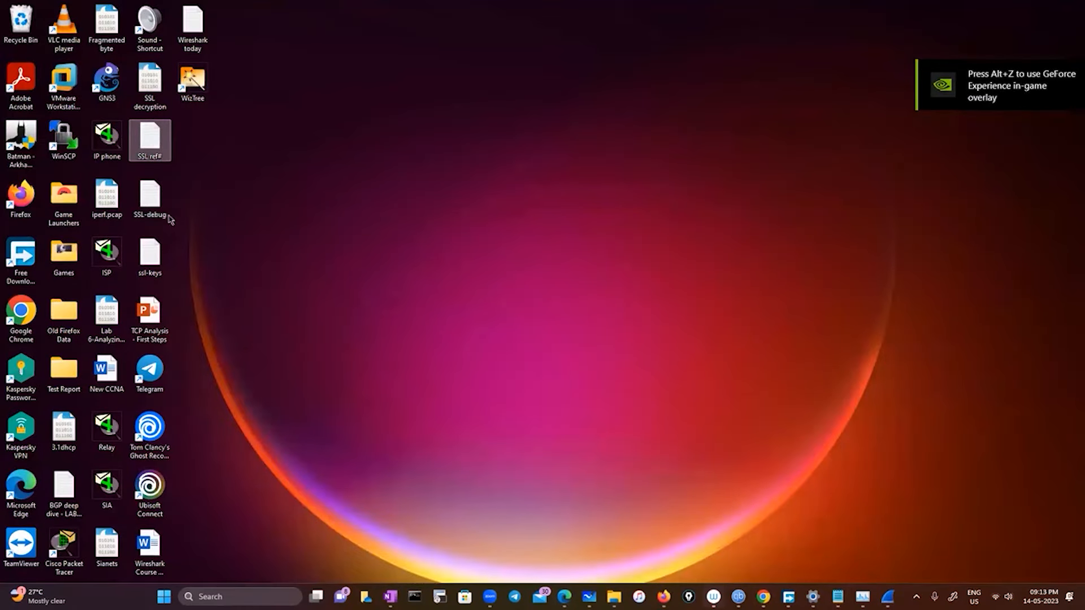
pyautogui.click(234, 210)
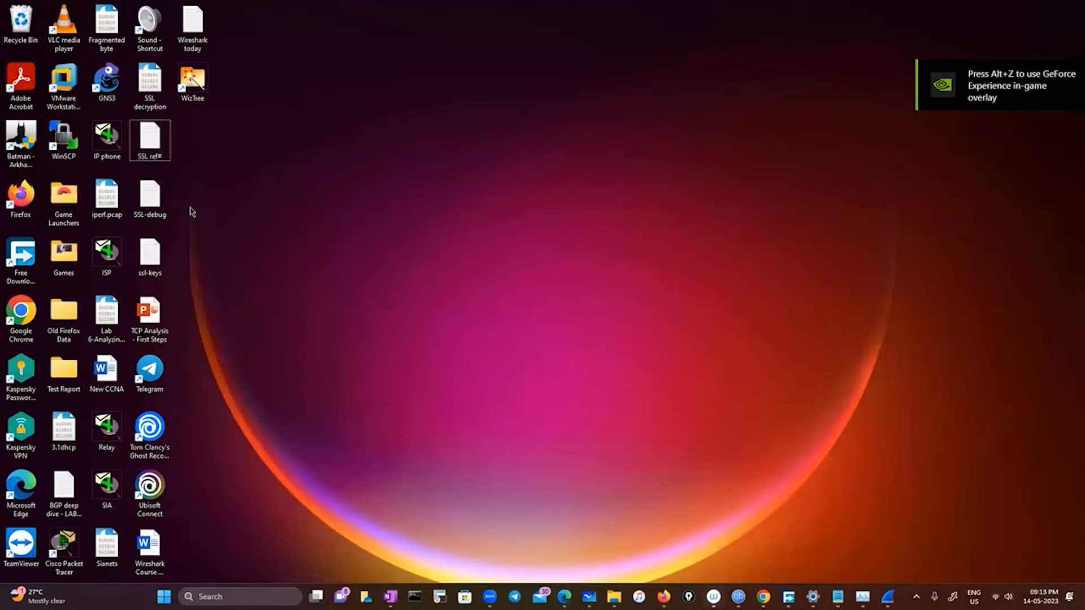
pyautogui.doubleClick(151, 213)
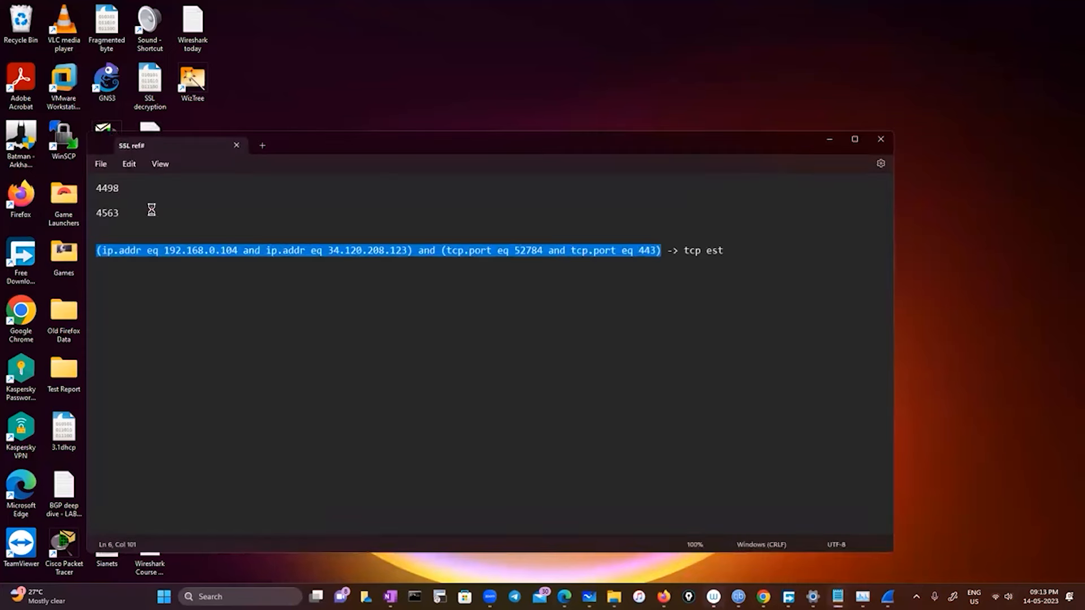
# - Search the SSL-debug log for "pre" to find the pre-master secret entries
pyautogui.scroll(-4, 286, 472)
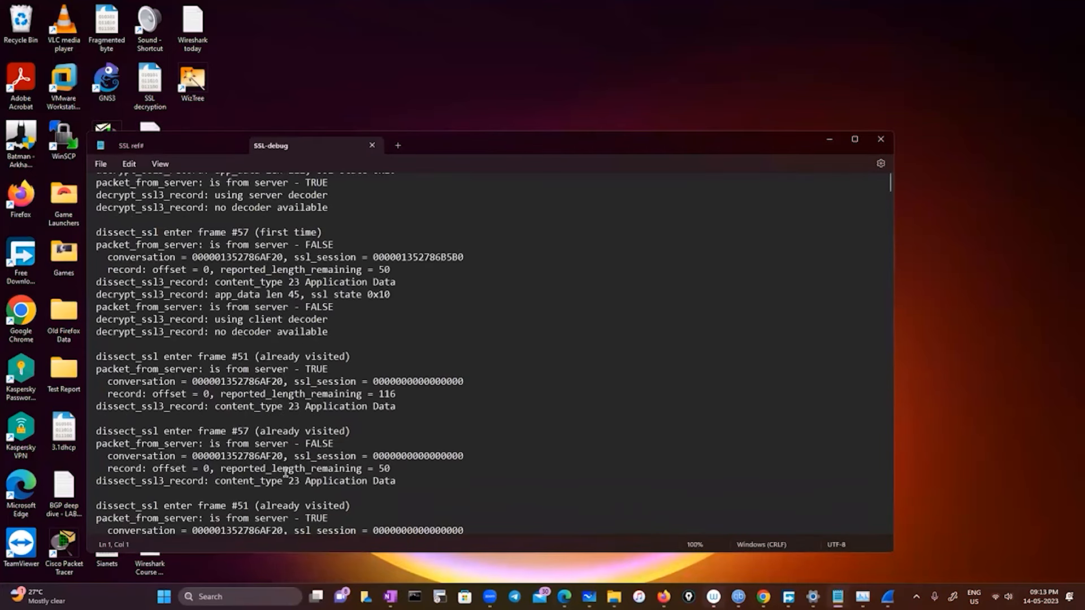
pyautogui.hotkey('ctrl', 'f')
pyautogui.write('per')
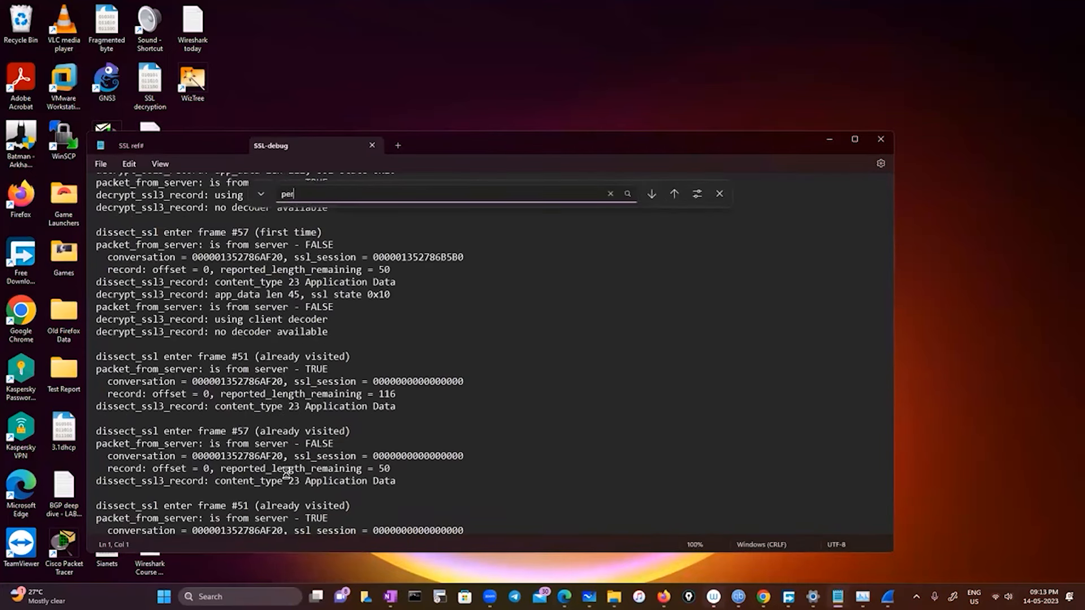
pyautogui.press('Return')
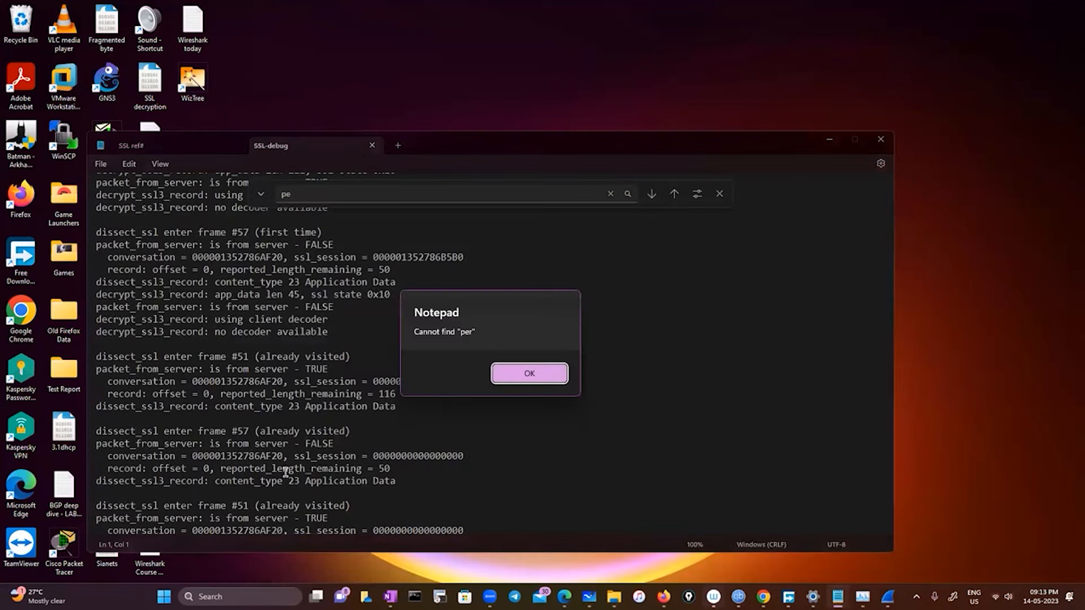
pyautogui.click(526, 372)
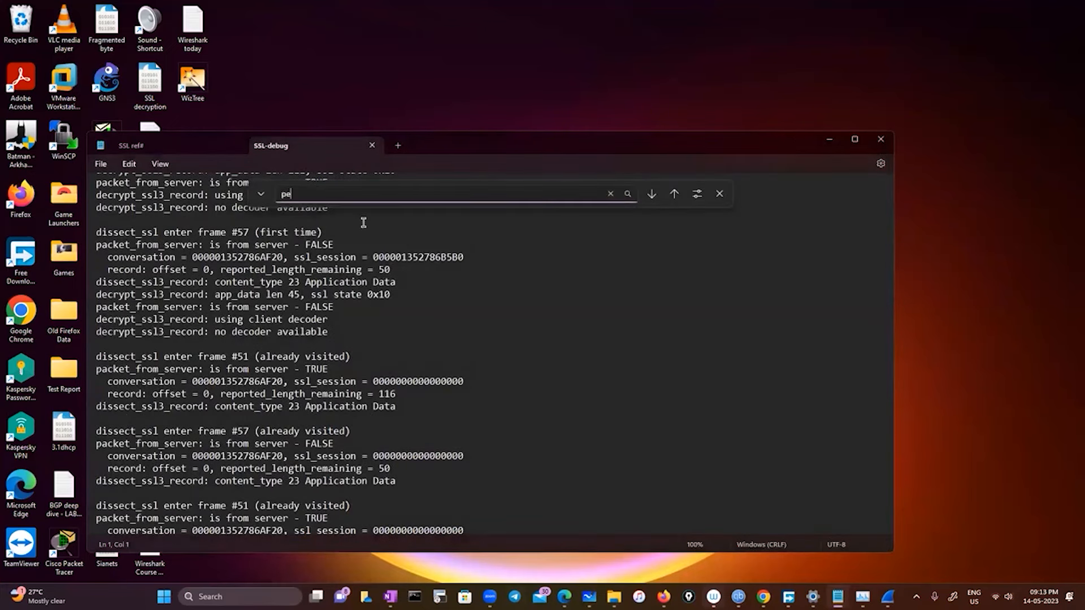
pyautogui.press('Return')
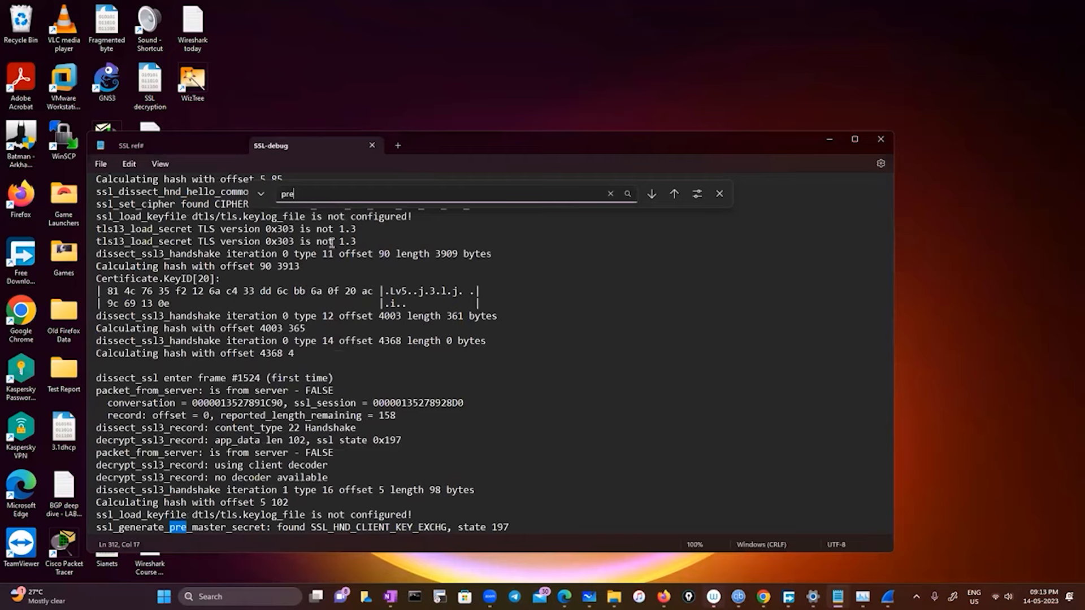
# - Go through the successive "pre" matches in the SSL-debug log and close the file
pyautogui.scroll(-3, 348, 362)
pyautogui.press('Return')
pyautogui.press('Return')
pyautogui.press('Return')
pyautogui.press('Return')
pyautogui.press('Return')
pyautogui.press('Return')
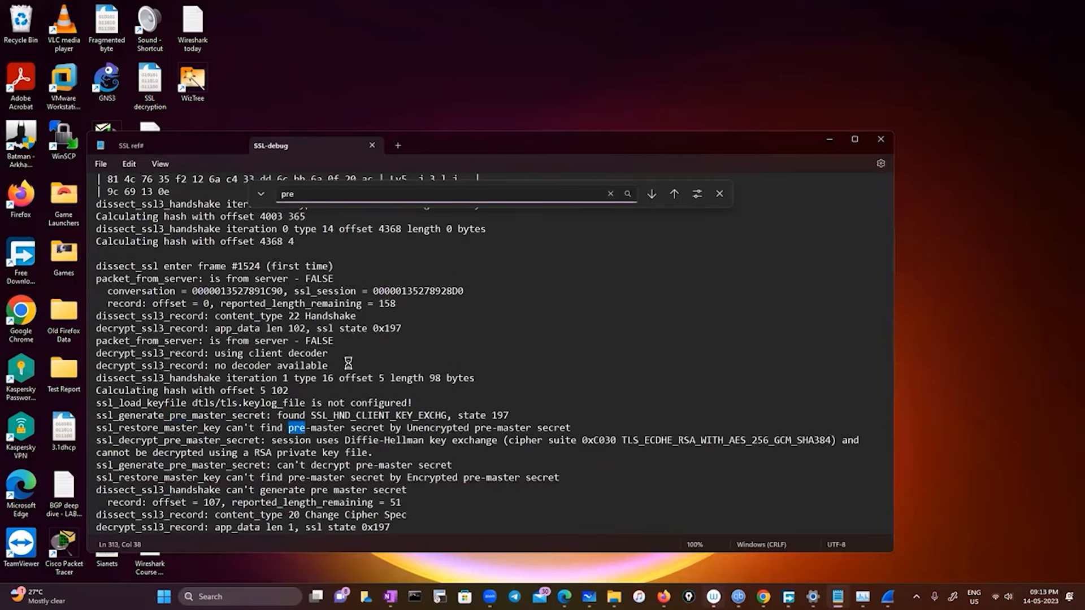
pyautogui.press('Return')
pyautogui.press('Return')
pyautogui.press('Return')
pyautogui.press('Return')
pyautogui.press('Return')
pyautogui.press('Return')
pyautogui.press('Return')
pyautogui.press('Return')
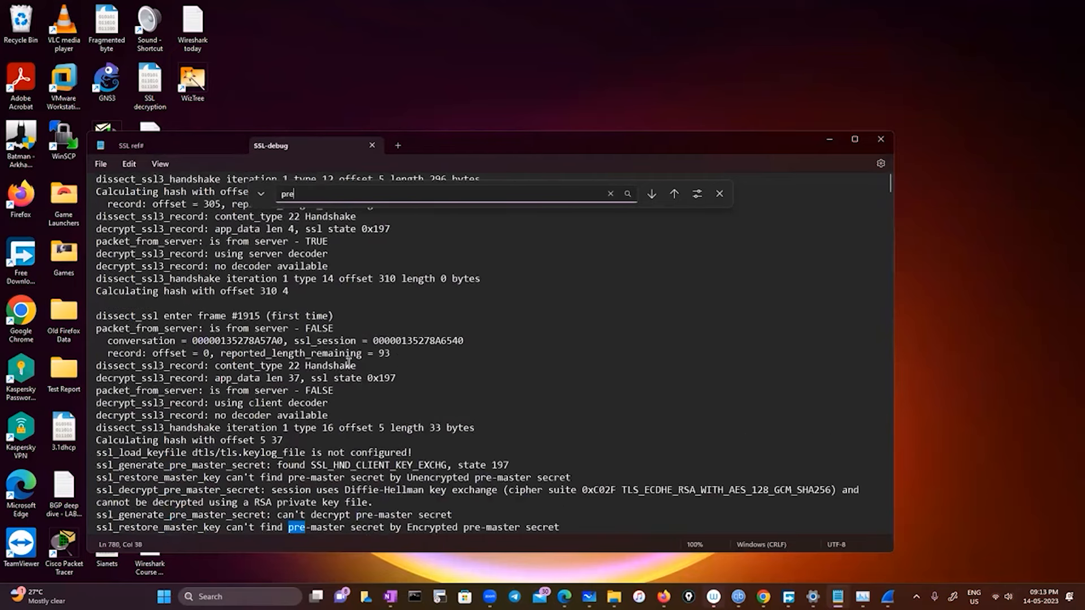
pyautogui.press('Return')
pyautogui.press('Return')
pyautogui.press('Return')
pyautogui.press('Return')
pyautogui.press('Return')
pyautogui.press('Return')
pyautogui.press('Return')
pyautogui.press('Return')
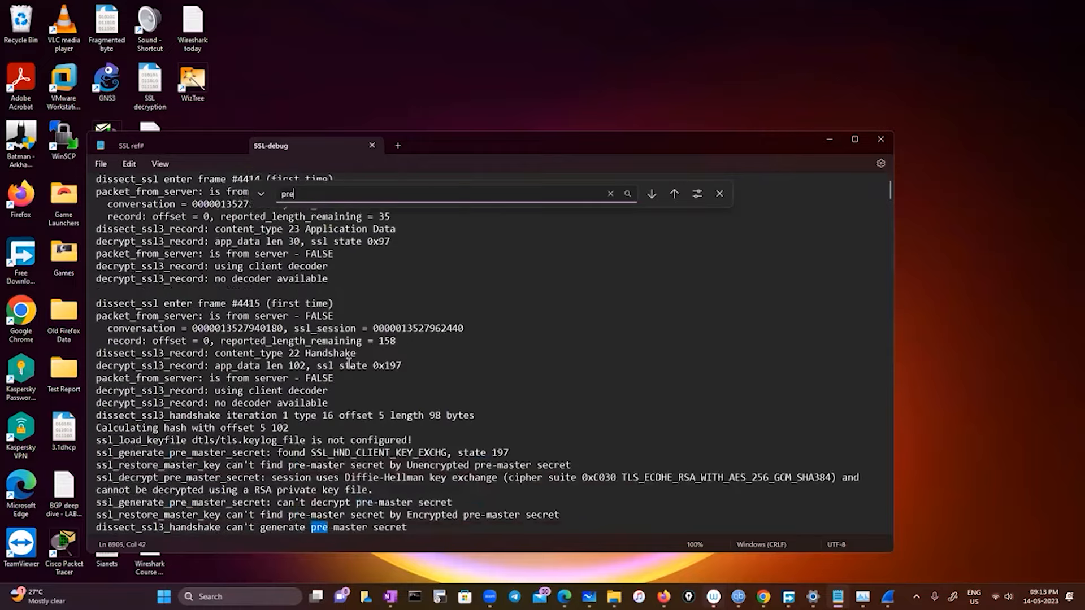
pyautogui.press('Return')
pyautogui.press('Return')
pyautogui.press('Return')
pyautogui.press('Return')
pyautogui.press('Return')
pyautogui.press('Return')
pyautogui.press('Return')
pyautogui.press('Return')
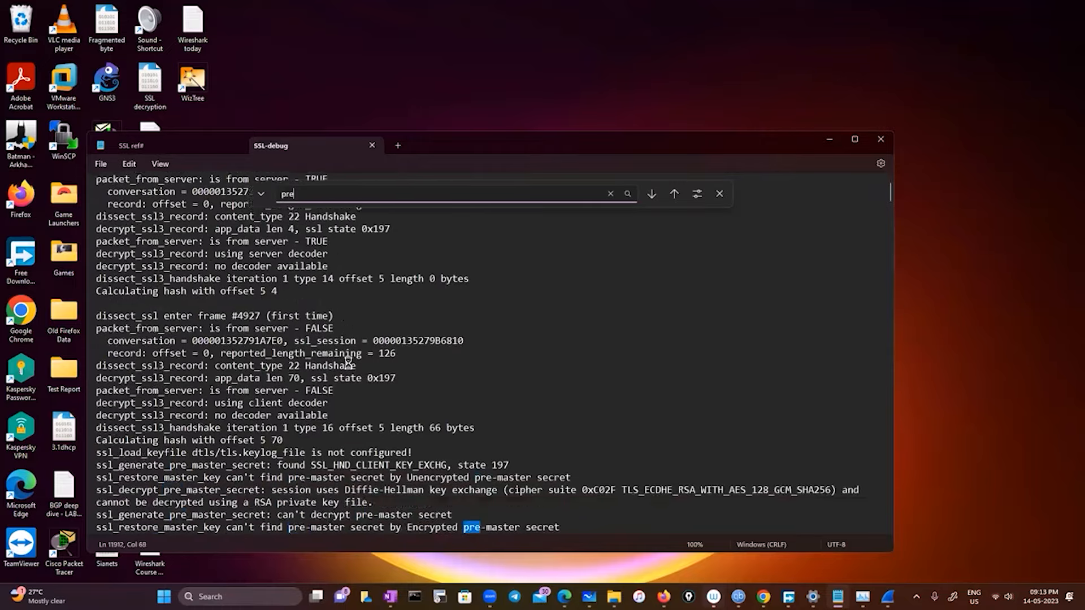
pyautogui.press('Return')
pyautogui.press('Return')
pyautogui.press('Return')
pyautogui.press('Return')
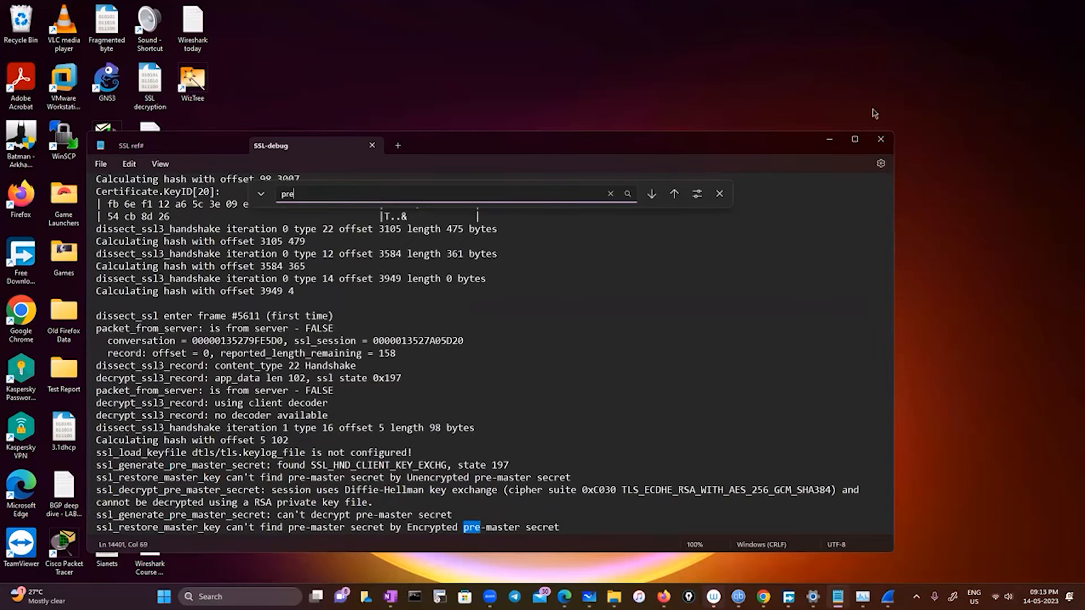
pyautogui.click(880, 138)
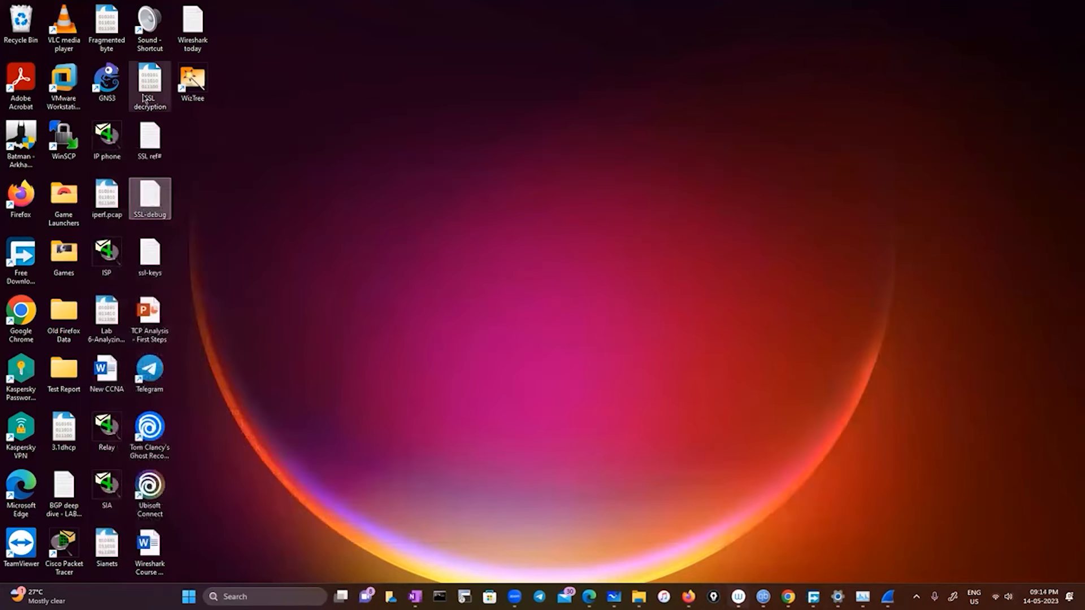
# - Open the SSL decryption capture from the desktop in Wireshark and select frame 176
pyautogui.doubleClick(150, 84)
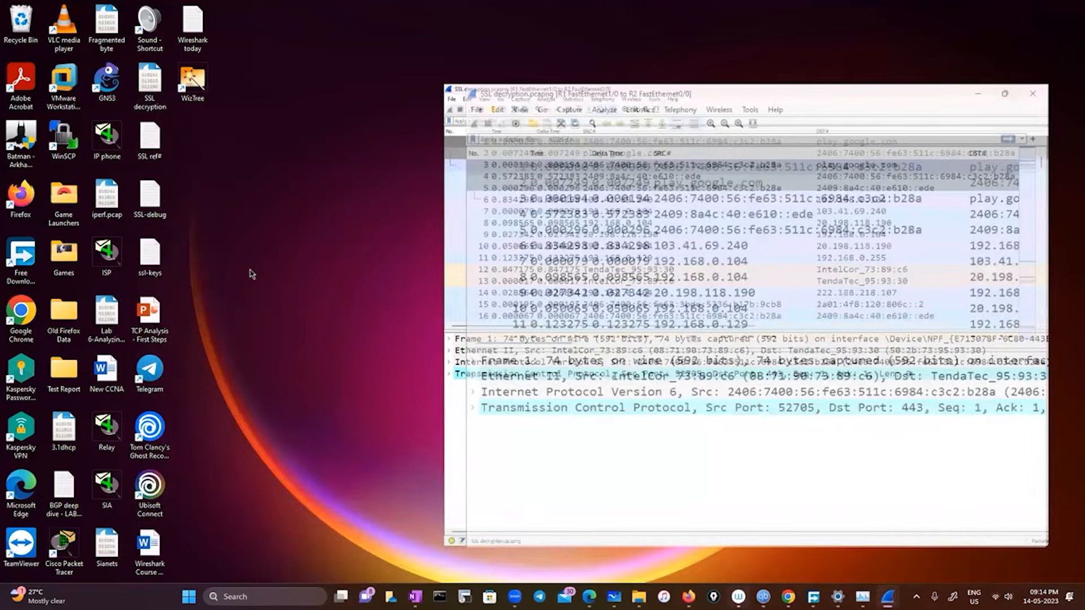
pyautogui.scroll(-7, 249, 272)
pyautogui.scroll(-20, 251, 275)
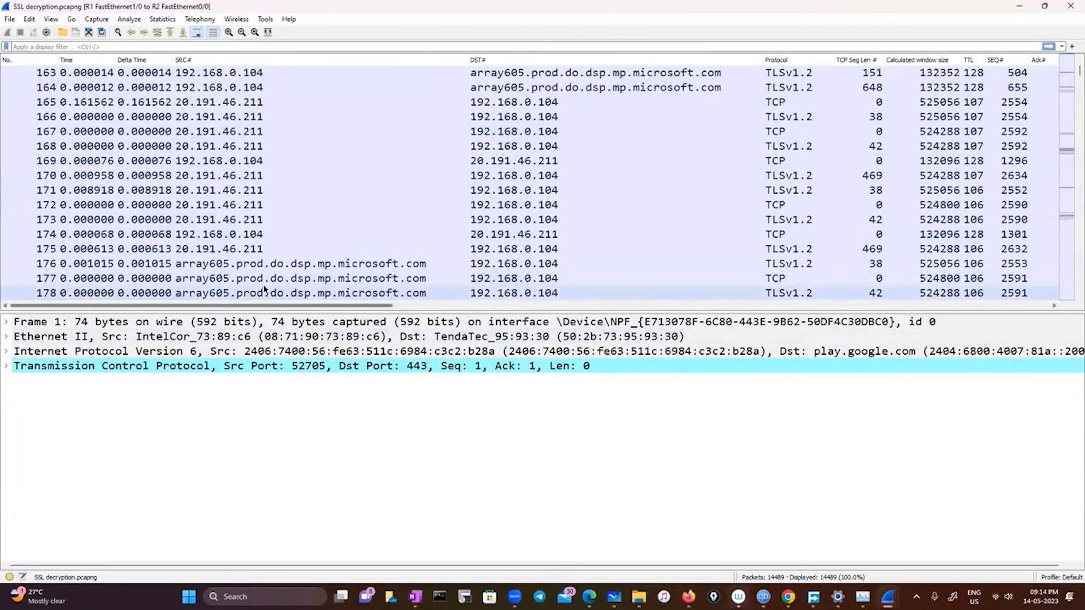
pyautogui.click(266, 263)
# - Set the TLS protocol preference for the (Pre)-Master-Secret log filename to the ssl-keys file on the desktop
pyautogui.click(29, 19)
pyautogui.click(39, 310)
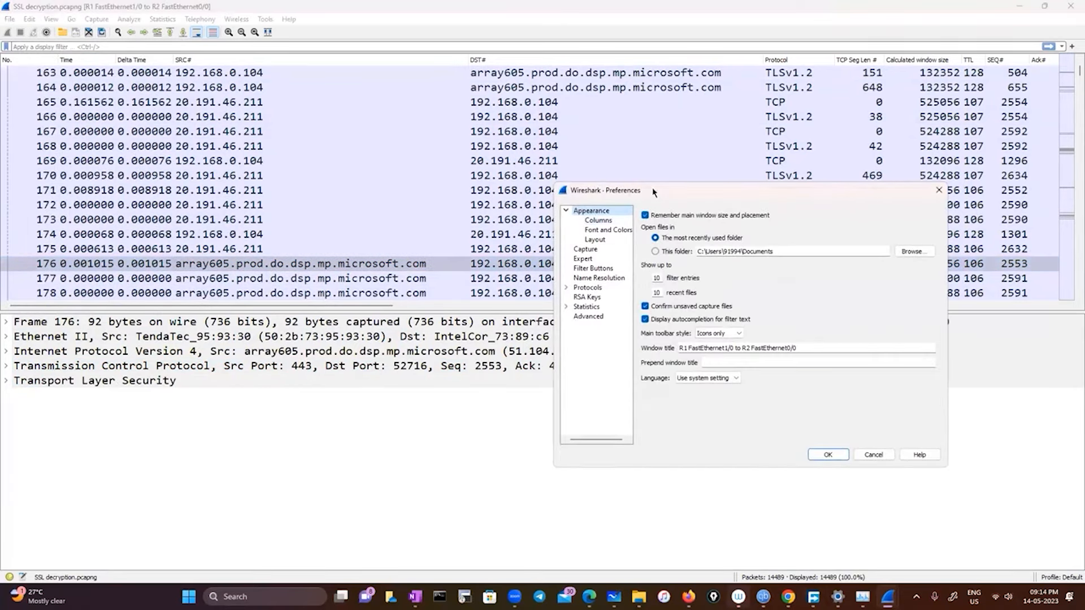
pyautogui.click(351, 191)
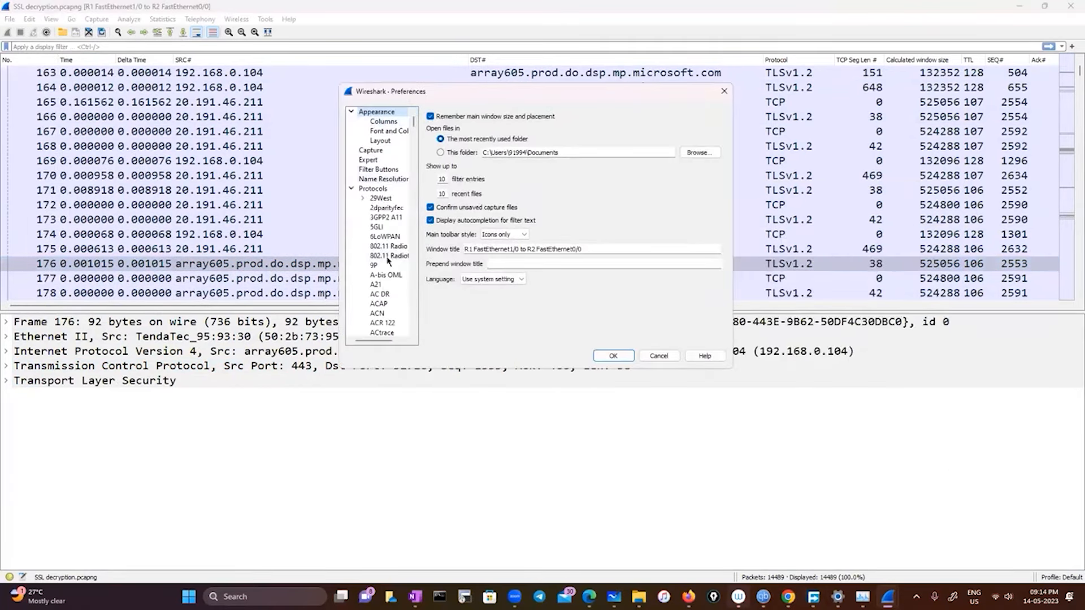
pyautogui.click(382, 199)
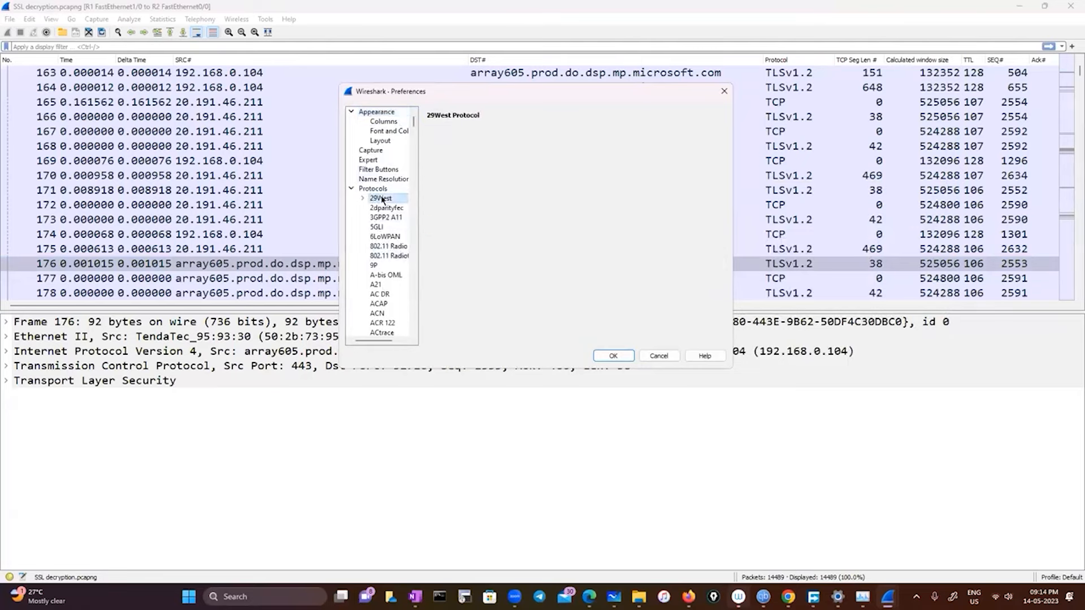
pyautogui.write('tls')
pyautogui.click(597, 237)
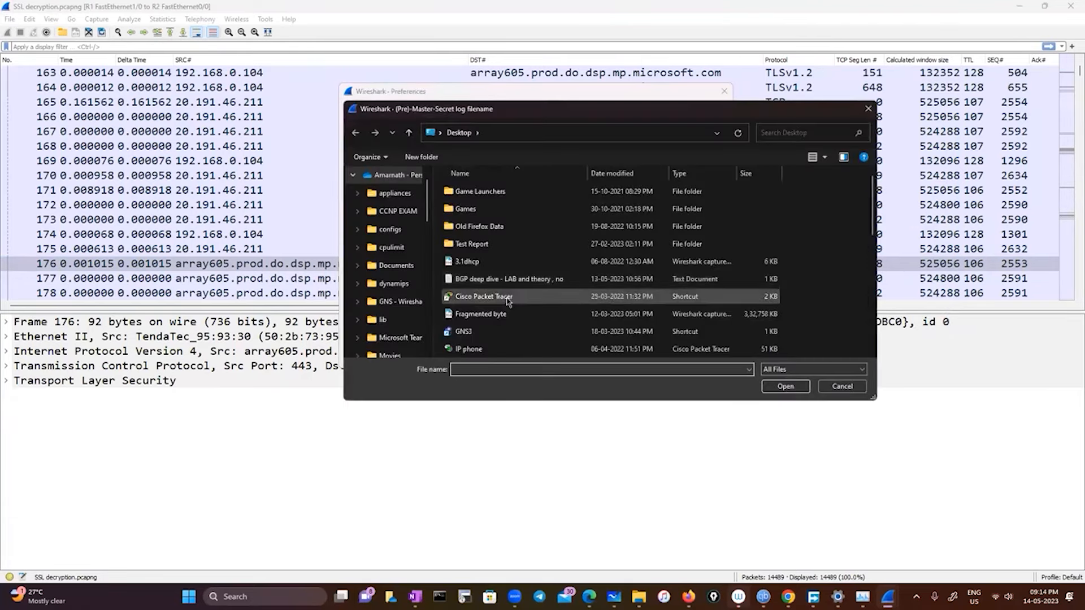
pyautogui.scroll(-5, 509, 303)
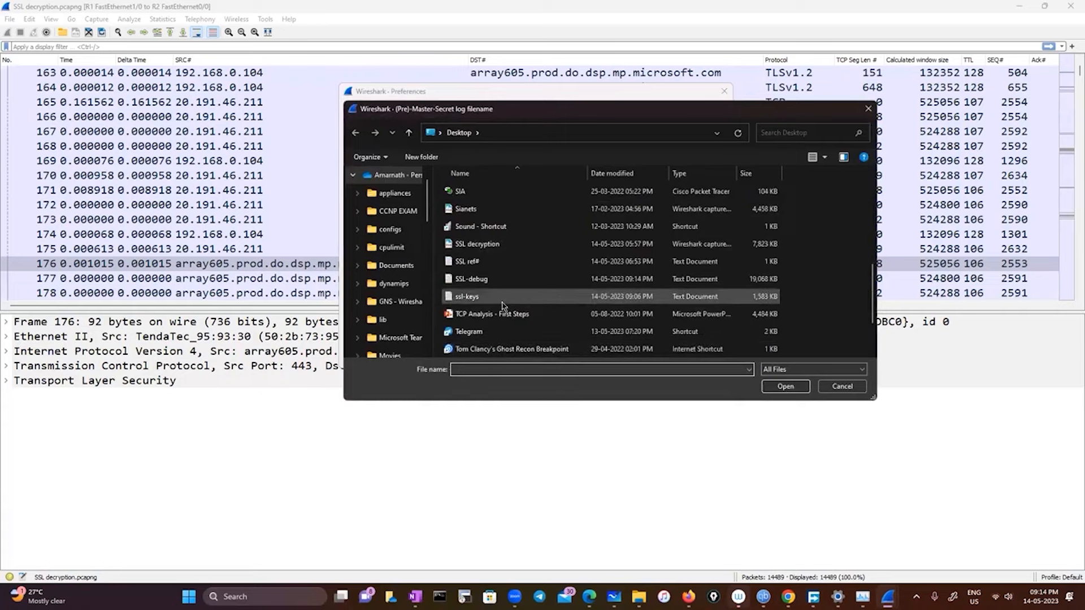
pyautogui.click(499, 298)
pyautogui.click(776, 391)
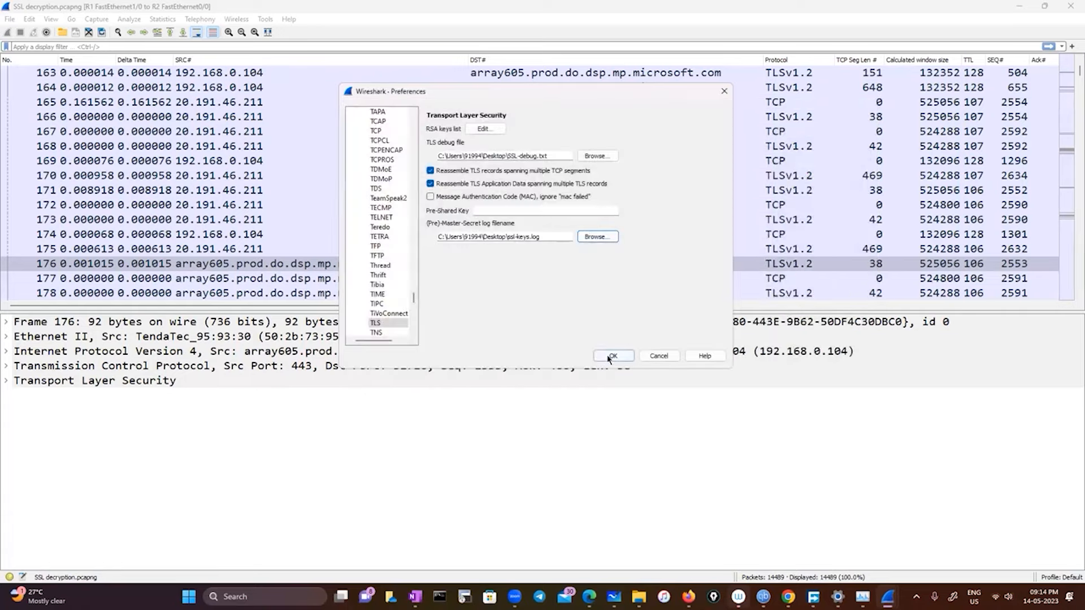
pyautogui.click(608, 357)
# - Open the SSL ref# file from the desktop and copy its conversation filter expression, leaving out the "-> tcp est" note
pyautogui.scroll(-12, 428, 249)
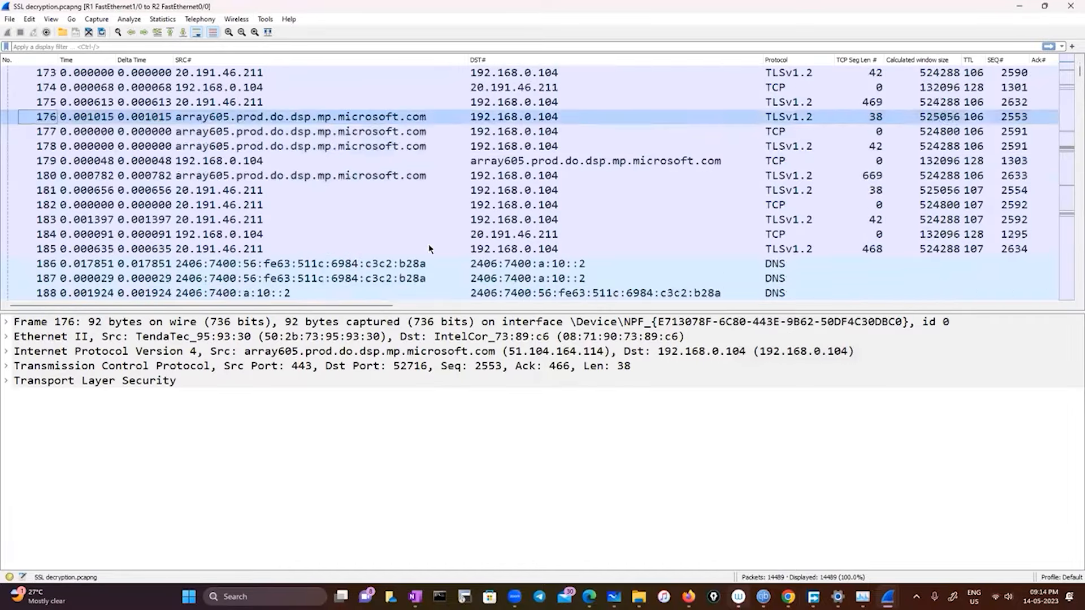
pyautogui.scroll(-6, 429, 249)
pyautogui.scroll(17, 429, 249)
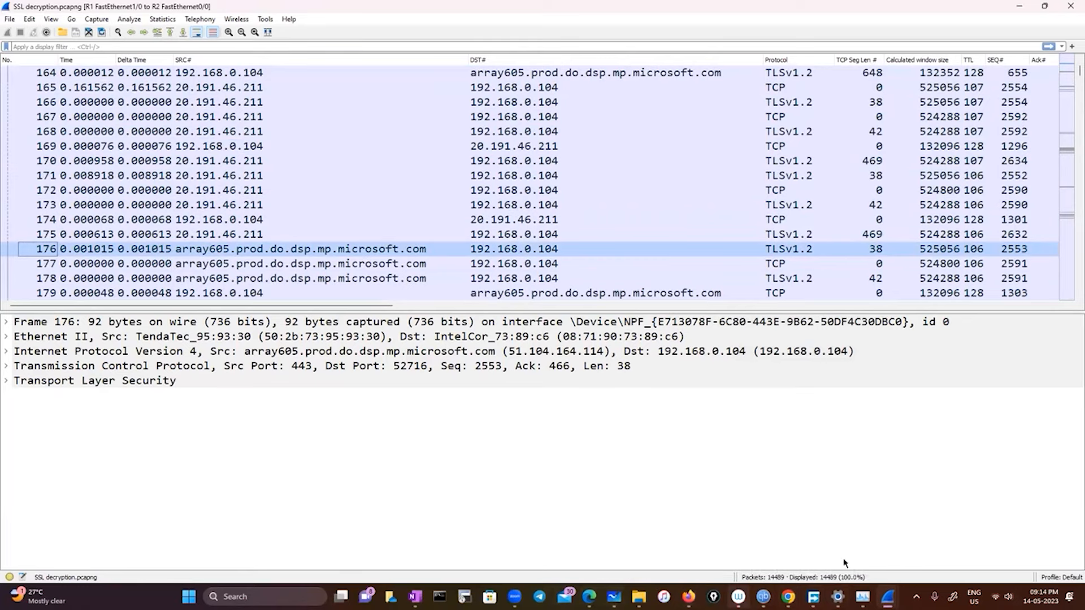
pyautogui.press('super+d')
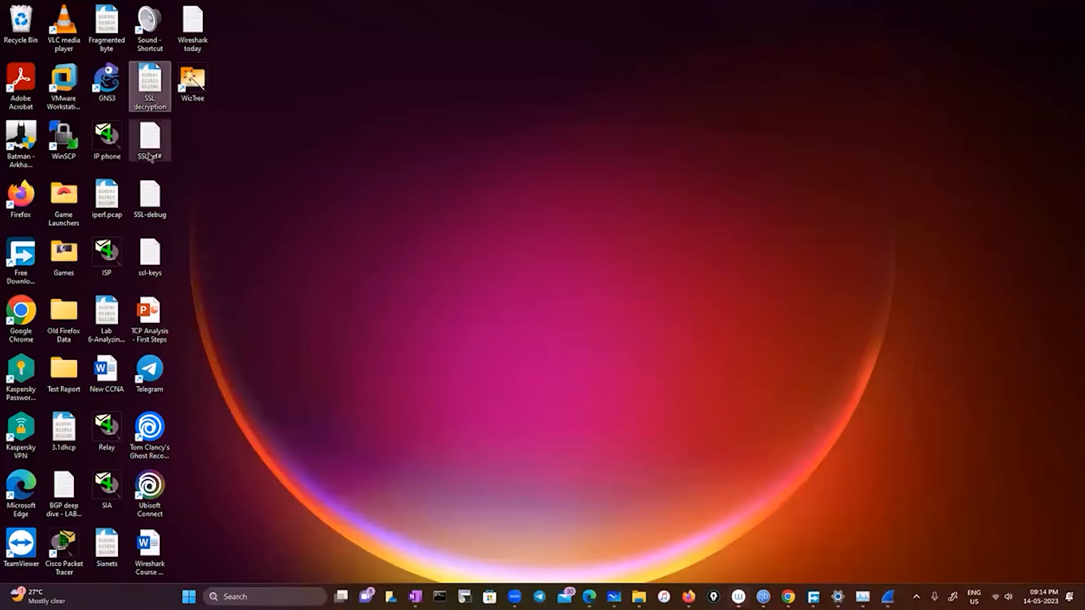
pyautogui.doubleClick(159, 154)
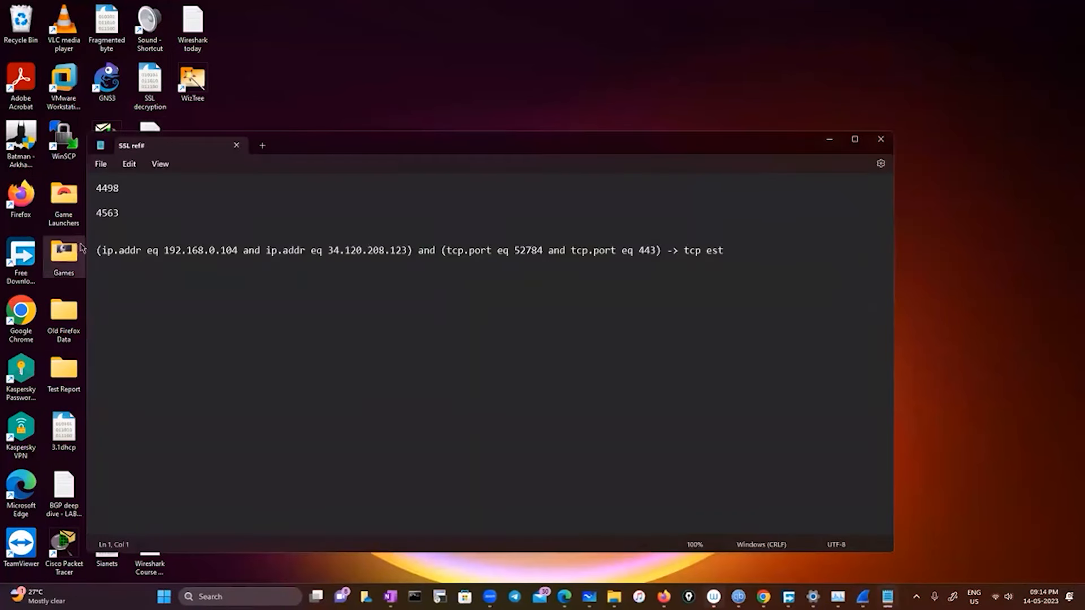
pyautogui.moveTo(96, 249); pyautogui.dragTo(658, 253)
pyautogui.hotkey('ctrl', 'c')
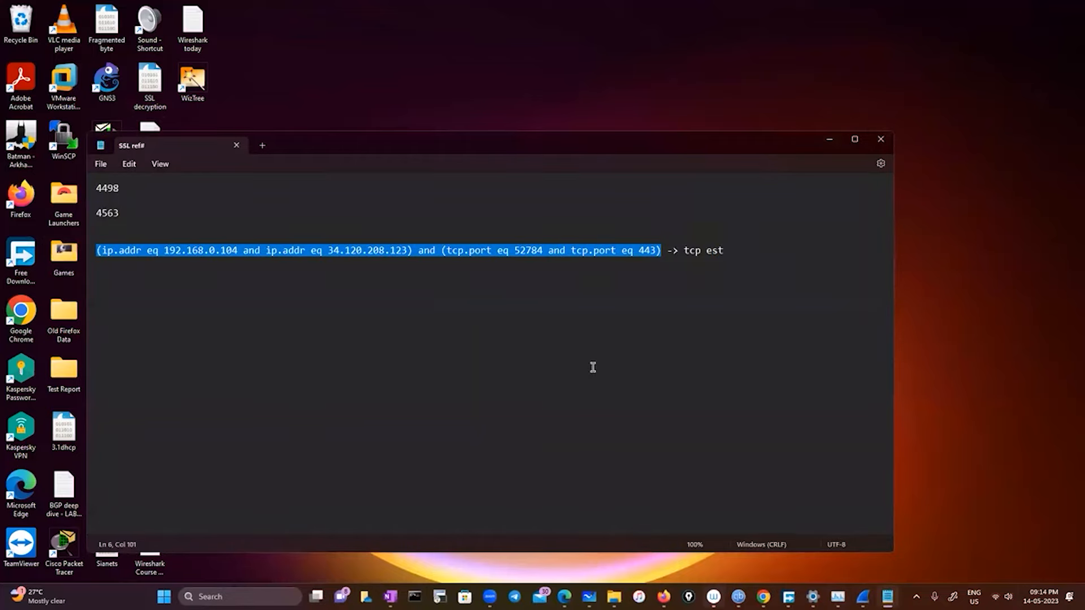
# - Filter the Wireshark capture to the conversation between 192.168.0.104 and 34.120.208.123 on TCP ports 52784 and 443
pyautogui.click(863, 597)
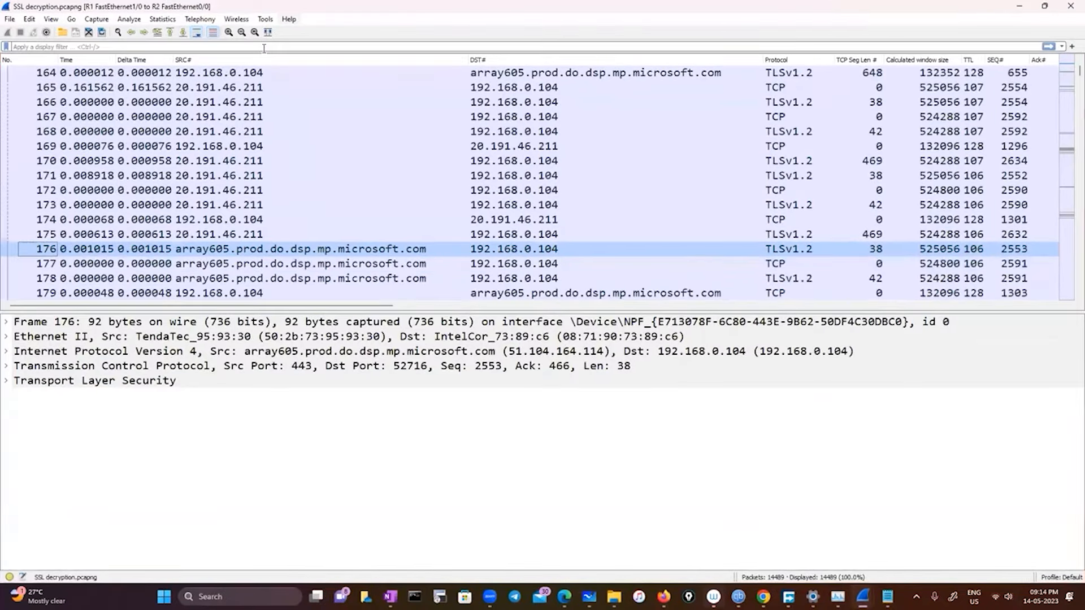
pyautogui.click(264, 47)
pyautogui.hotkey('ctrl', 'v')
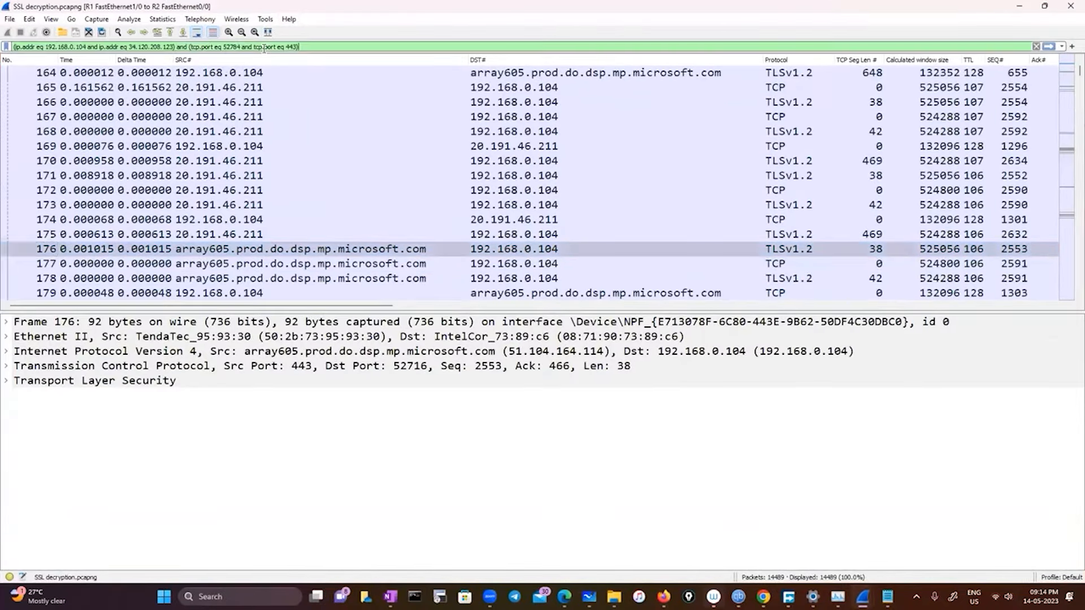
pyautogui.press('Return')
# - Inspect decrypted frame 4498 by expanding its HyperText Transfer Protocol 2 layers, including the Magic, SETTINGS, WINDOW_UPDATE and PRIORITY streams
pyautogui.scroll(-5, 270, 236)
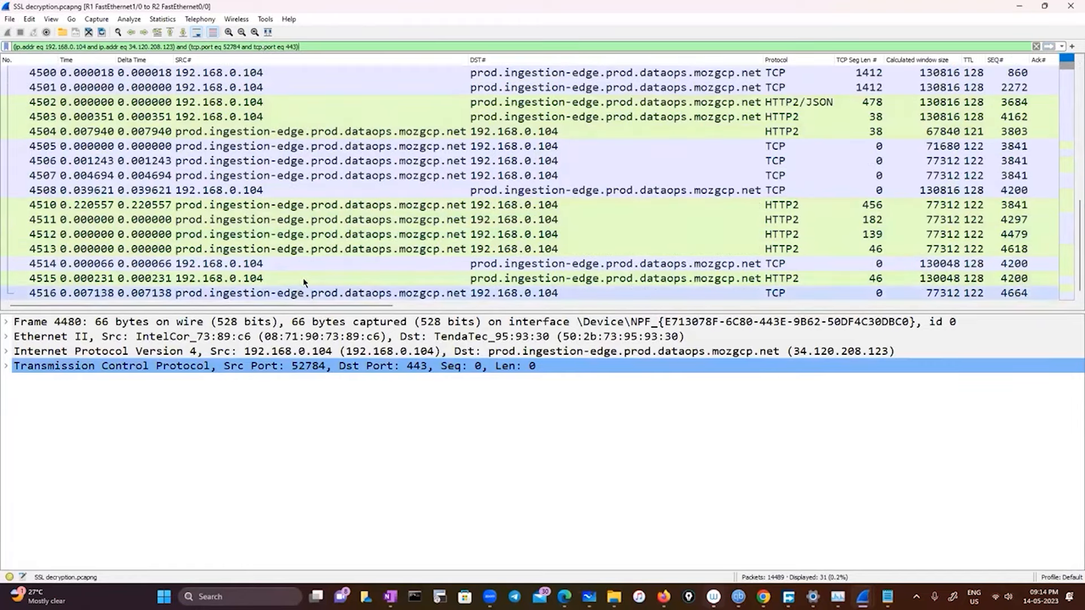
pyautogui.moveTo(335, 306); pyautogui.dragTo(478, 264)
pyautogui.scroll(5, 478, 266)
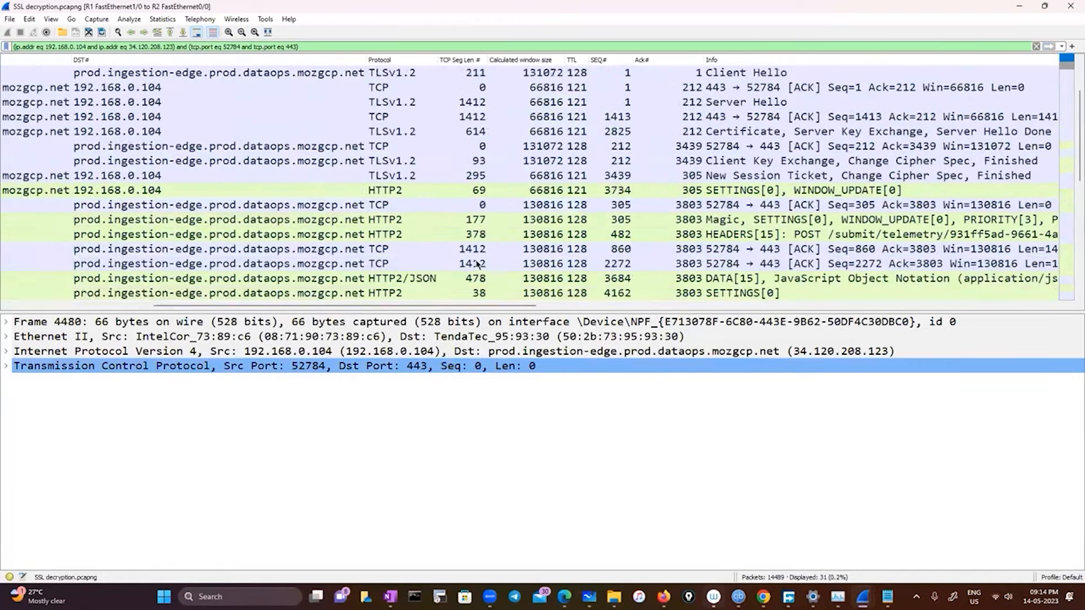
pyautogui.click(473, 264)
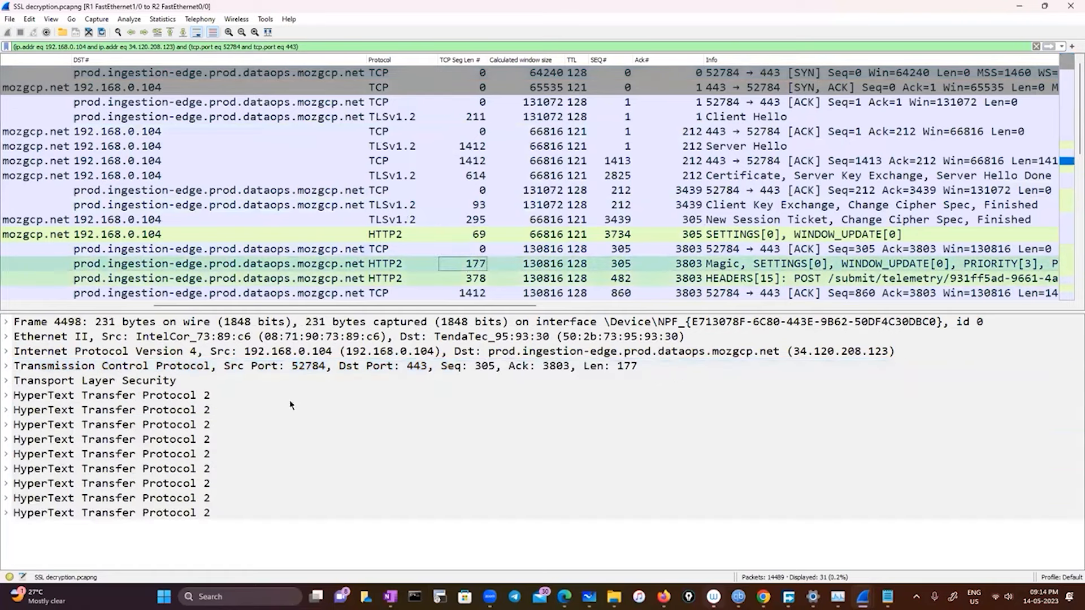
pyautogui.click(5, 397)
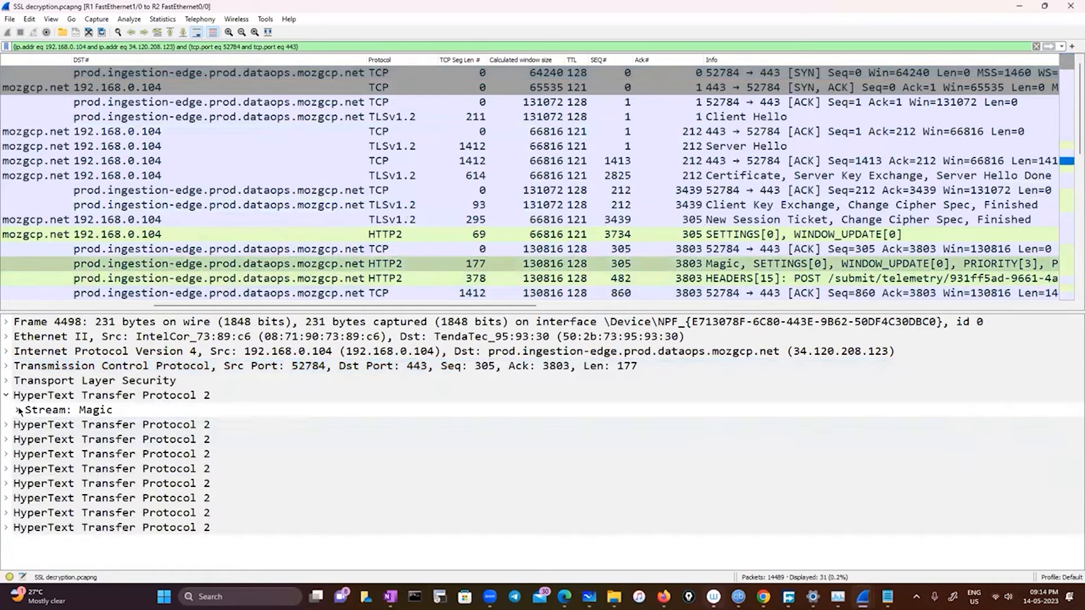
pyautogui.click(18, 410)
pyautogui.click(6, 439)
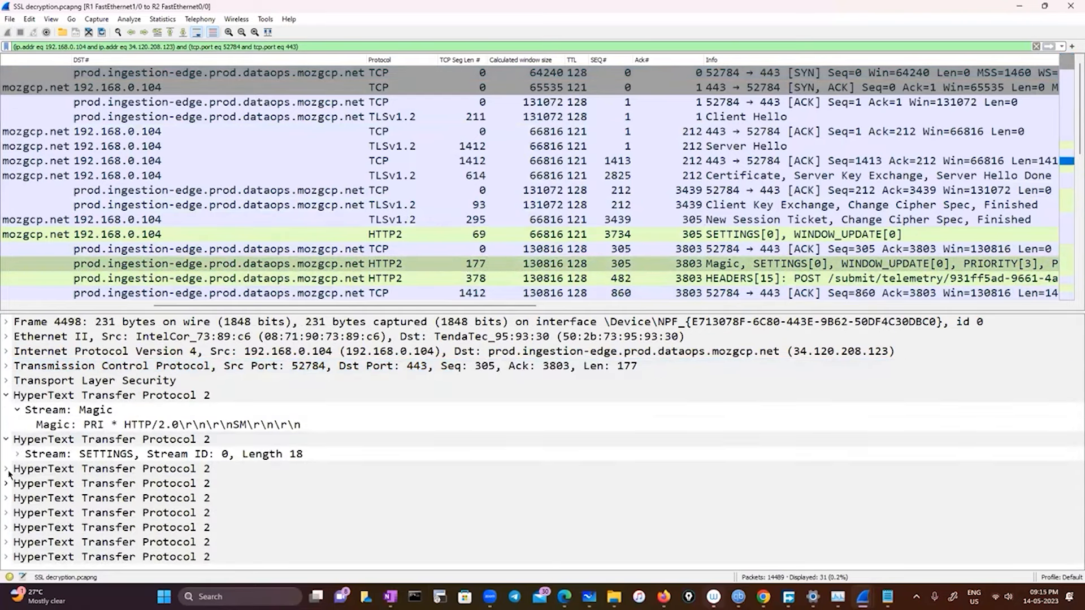
pyautogui.click(6, 469)
pyautogui.click(6, 484)
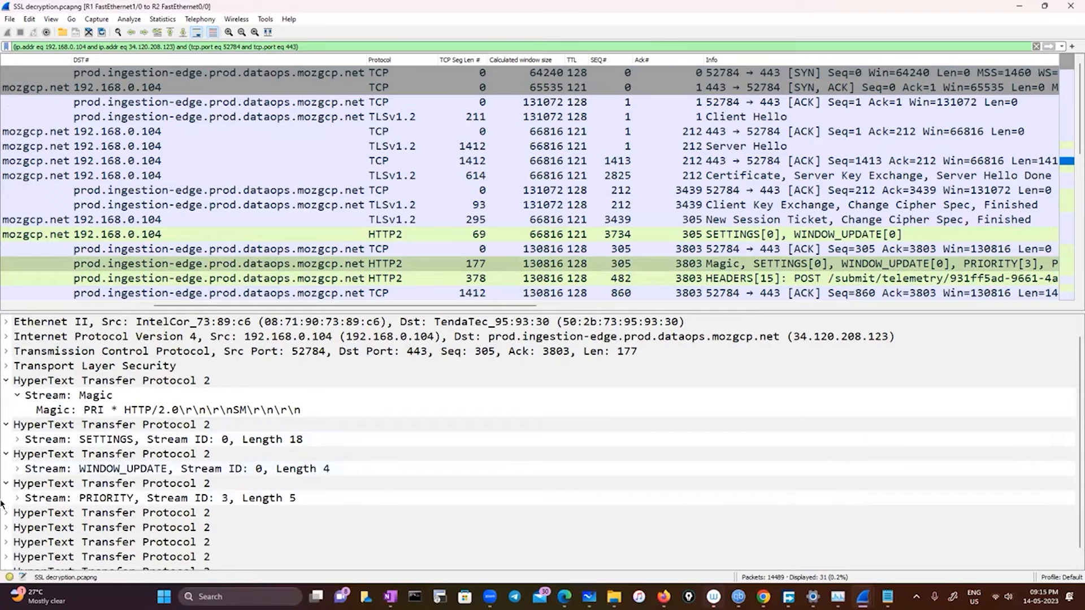
pyautogui.click(5, 558)
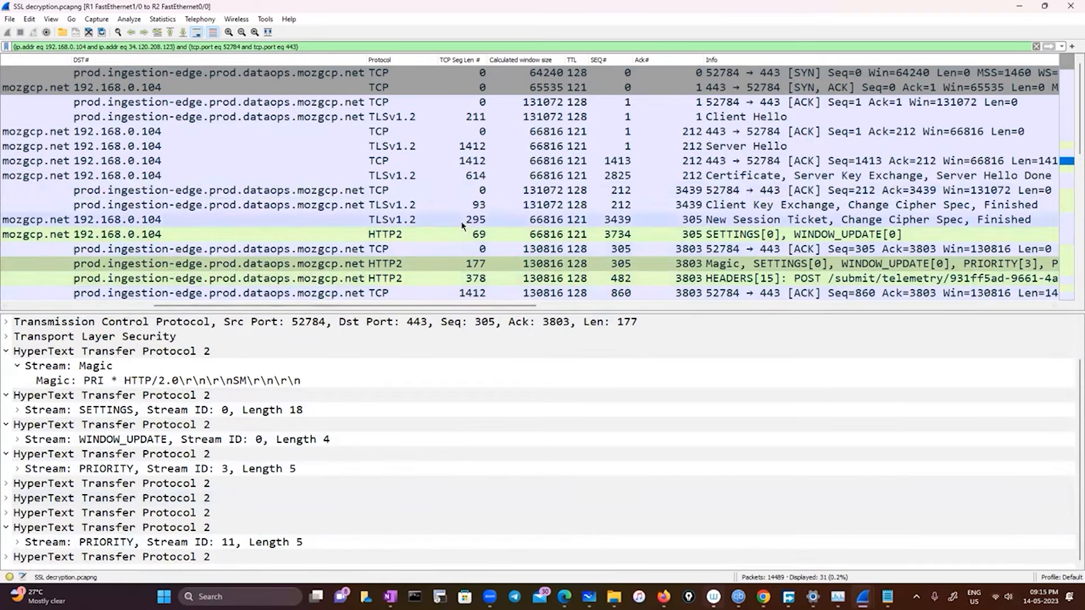
# - Look through the rest of the filtered conversation and clear the display filter
pyautogui.scroll(-5, 462, 226)
pyautogui.scroll(5, 462, 226)
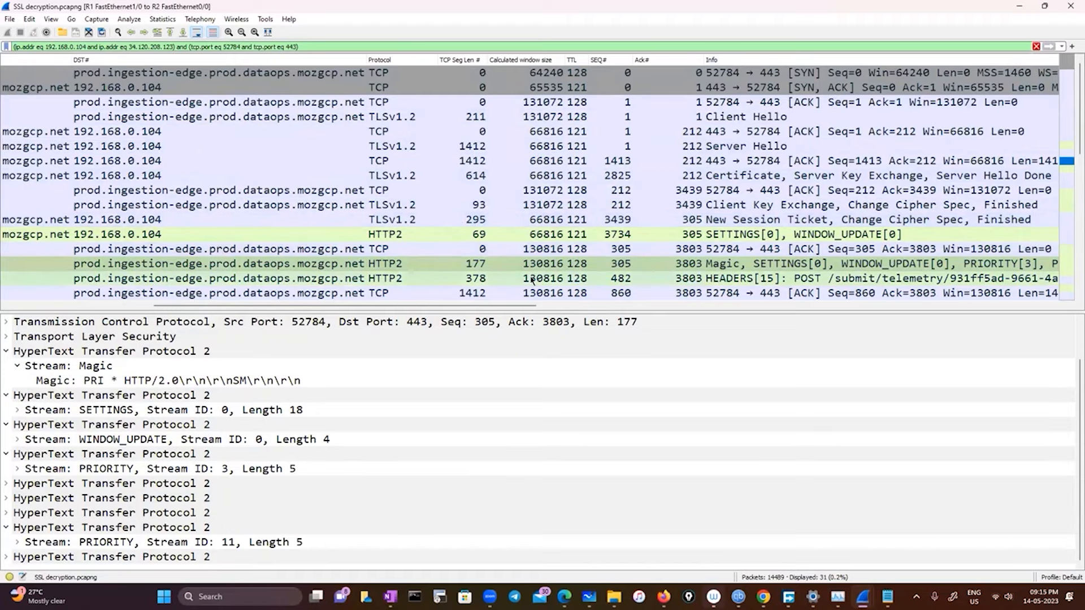
pyautogui.scroll(-5, 535, 275)
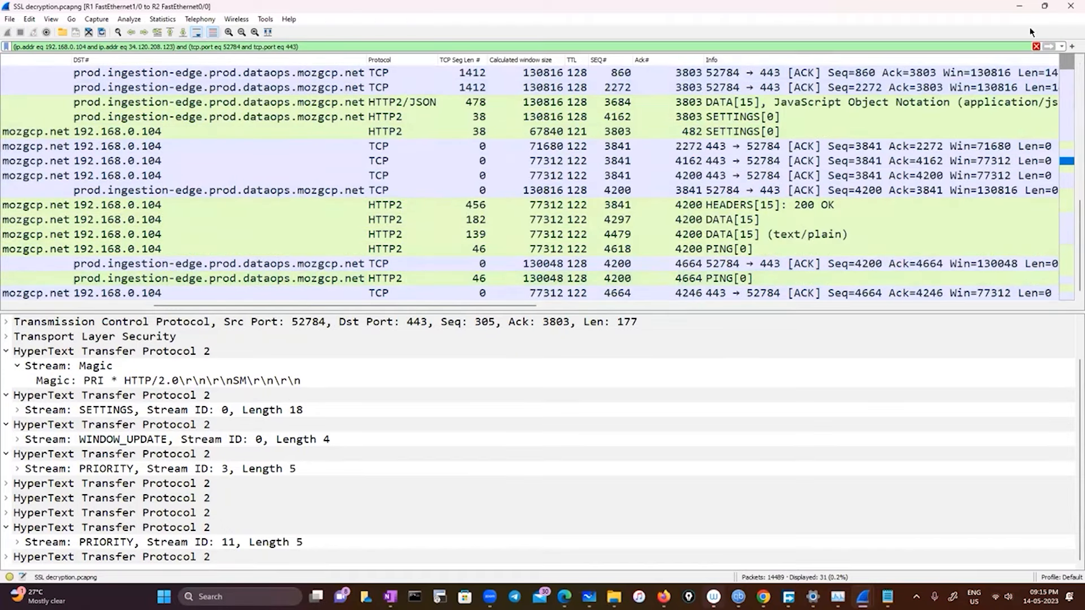
pyautogui.click(1035, 46)
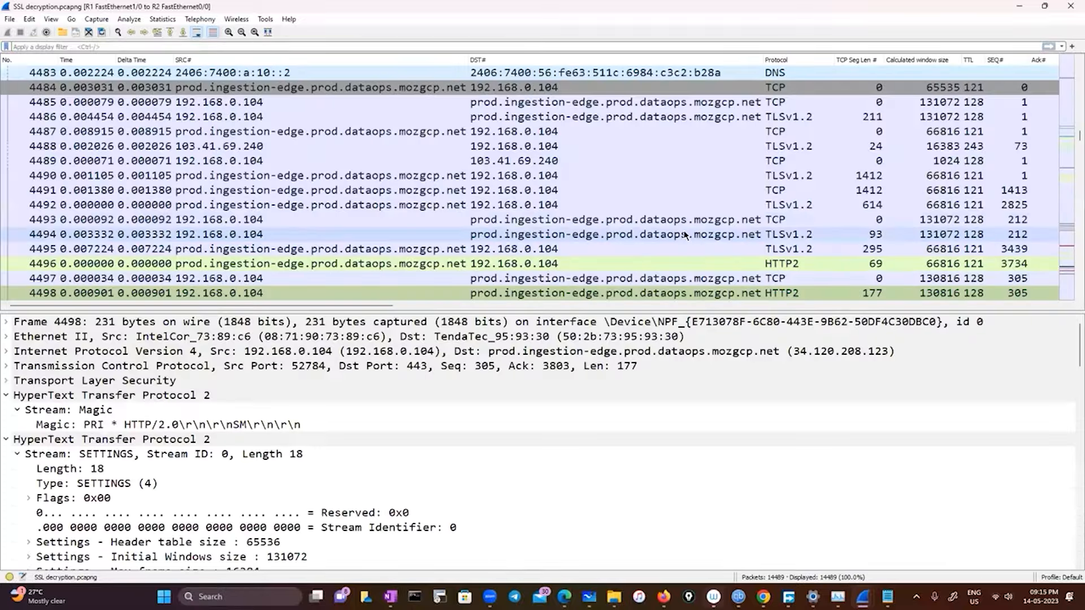
pyautogui.scroll(20, 684, 235)
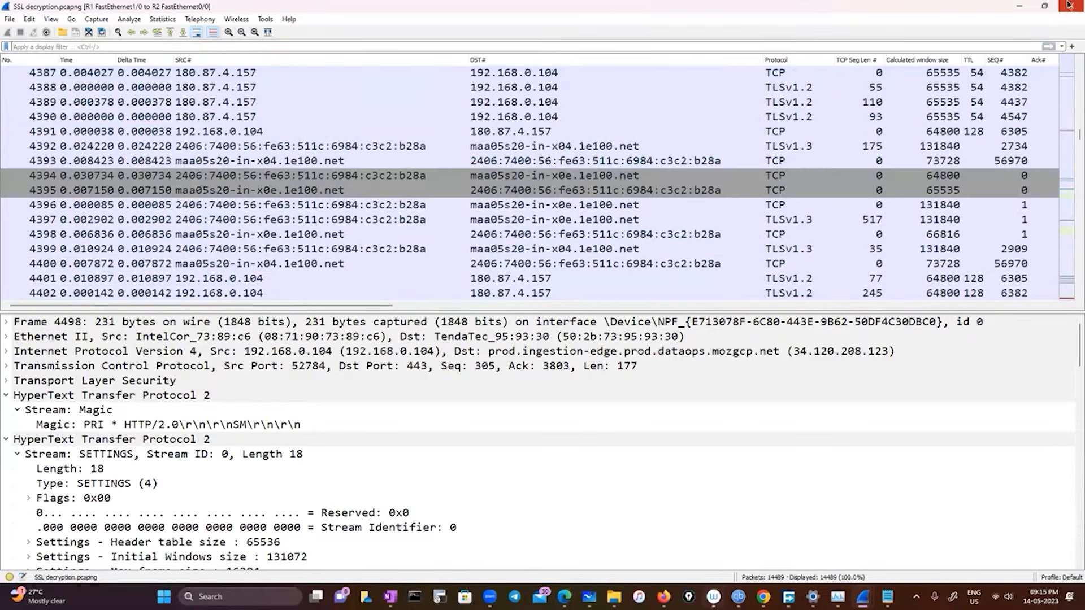
# - Minimize Wireshark and switch to the Filtering TLS Handshake Failures page in OneNote
pyautogui.click(1019, 6)
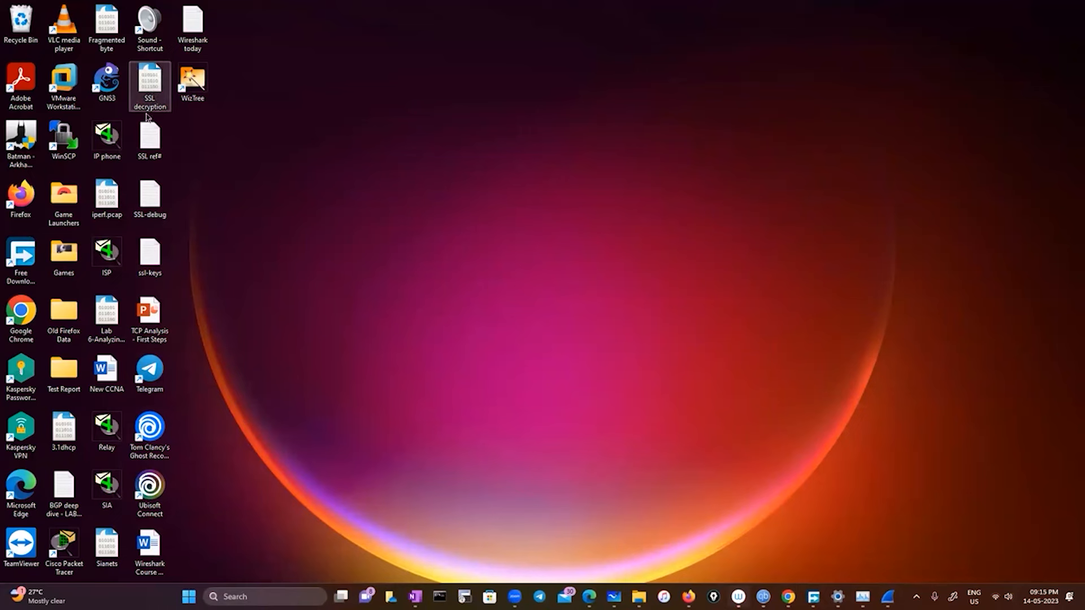
pyautogui.click(149, 138)
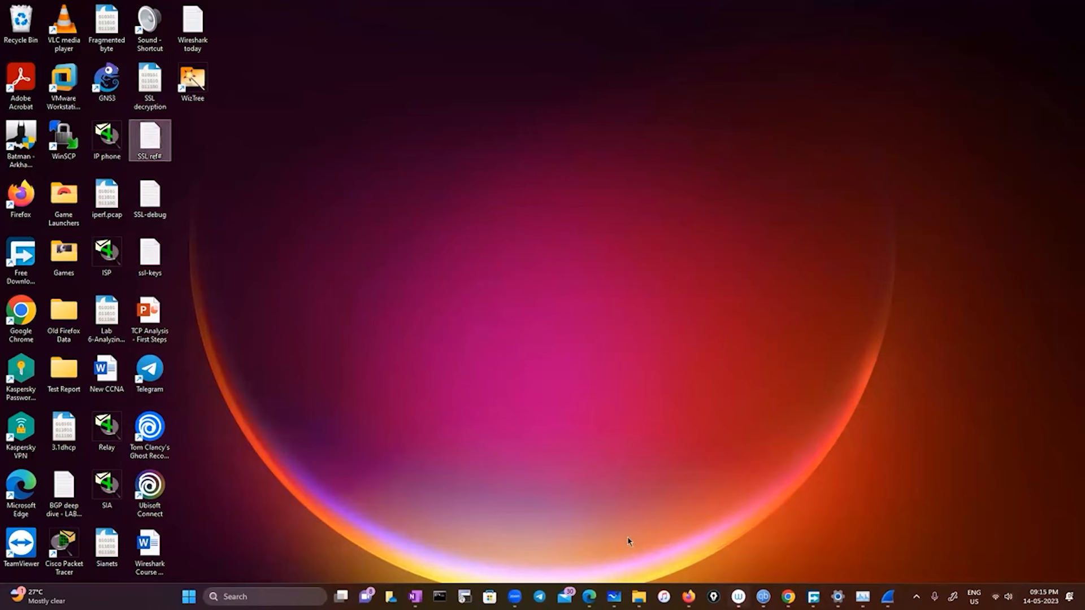
pyautogui.click(415, 597)
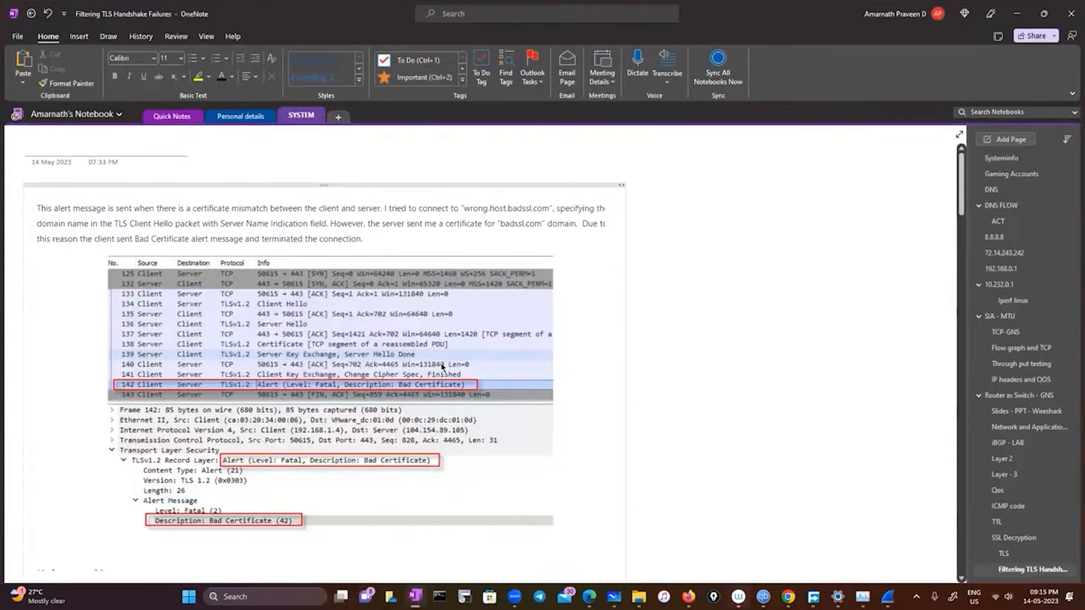
# - Look through the Filtering TLS Handshake Failures page, from the Bad Certificate example to the Closure Alerts heading and back to the start
pyautogui.scroll(-5, 441, 368)
pyautogui.scroll(-8, 441, 368)
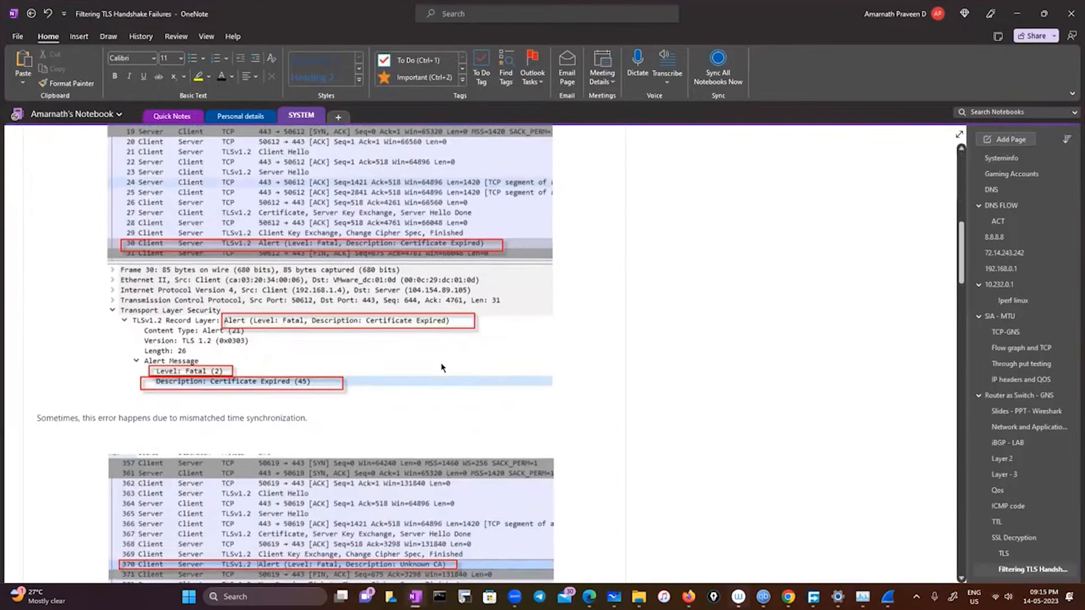
pyautogui.scroll(-12, 442, 368)
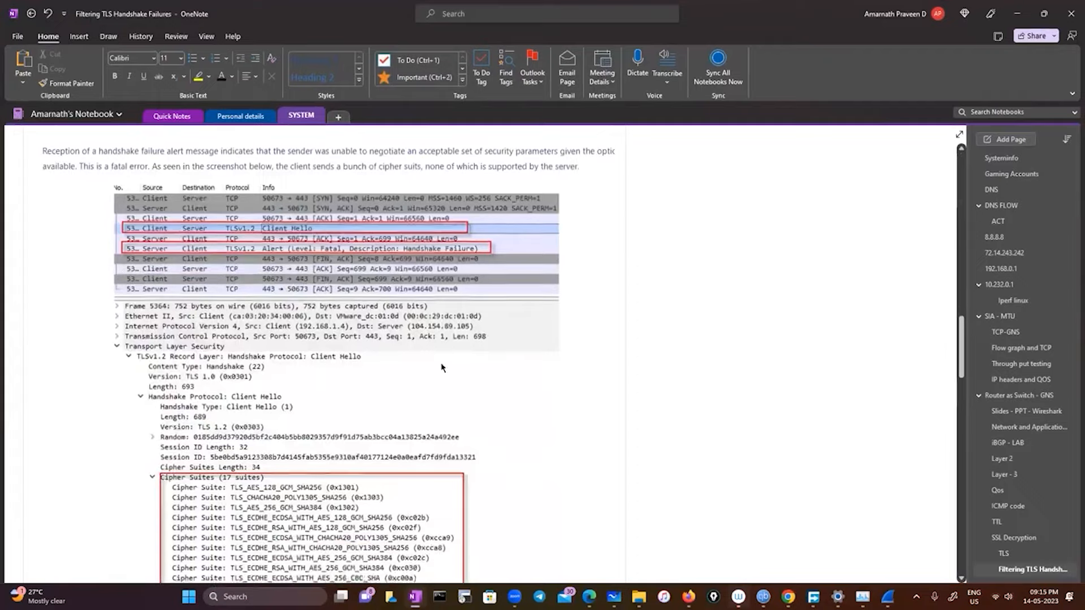
pyautogui.scroll(-10, 442, 367)
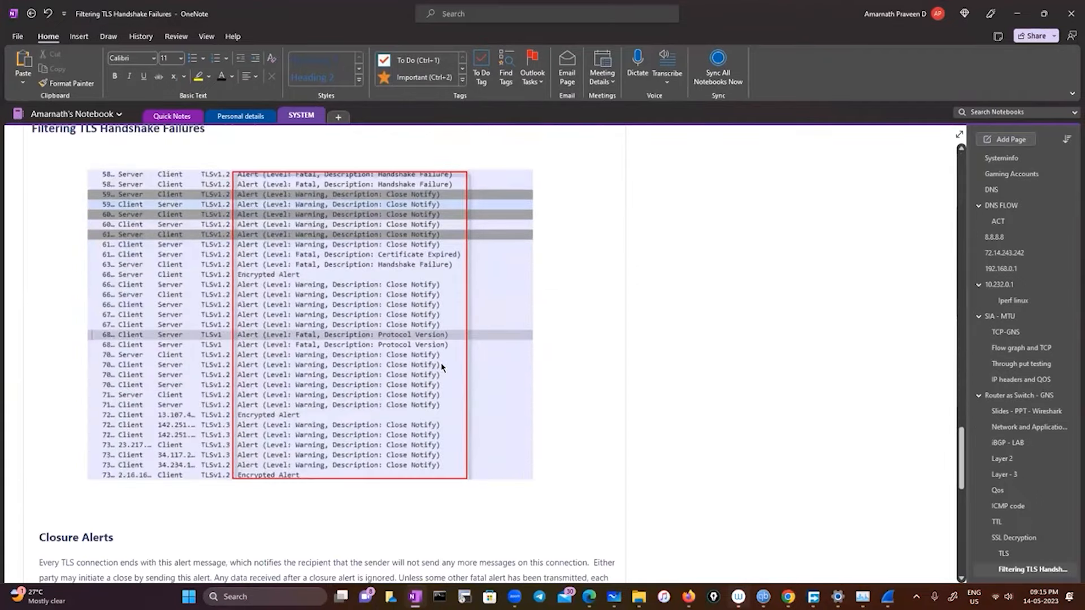
pyautogui.scroll(10, 441, 368)
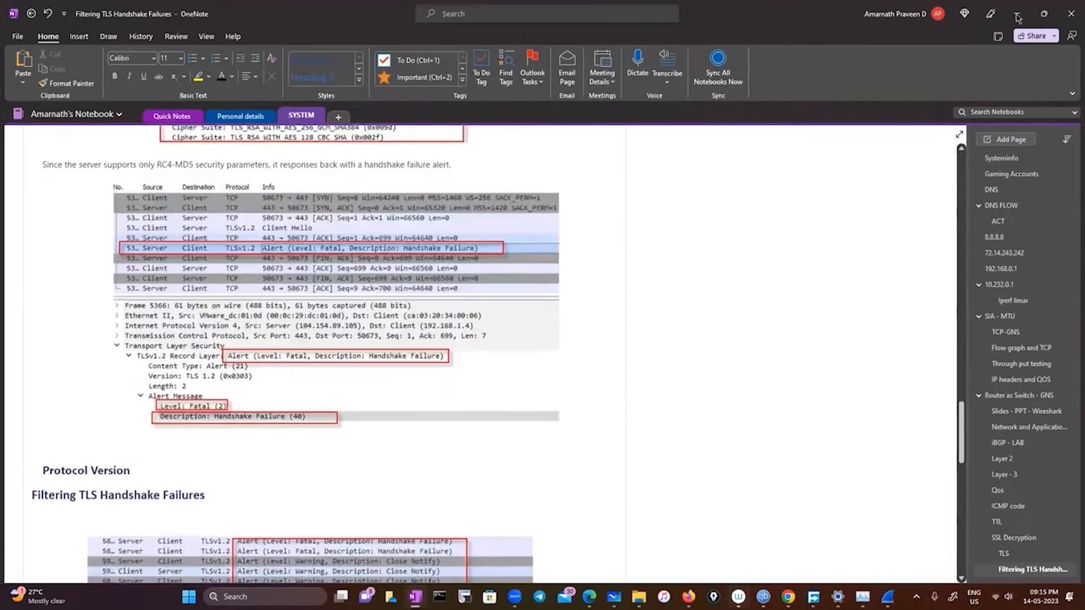
pyautogui.scroll(8, 612, 336)
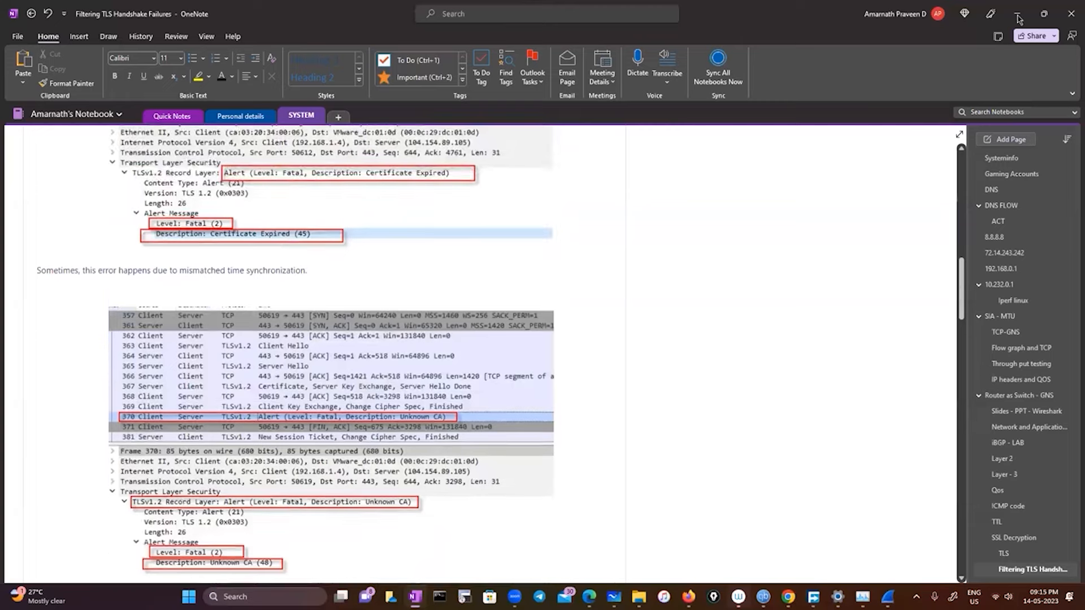
pyautogui.scroll(5, 613, 337)
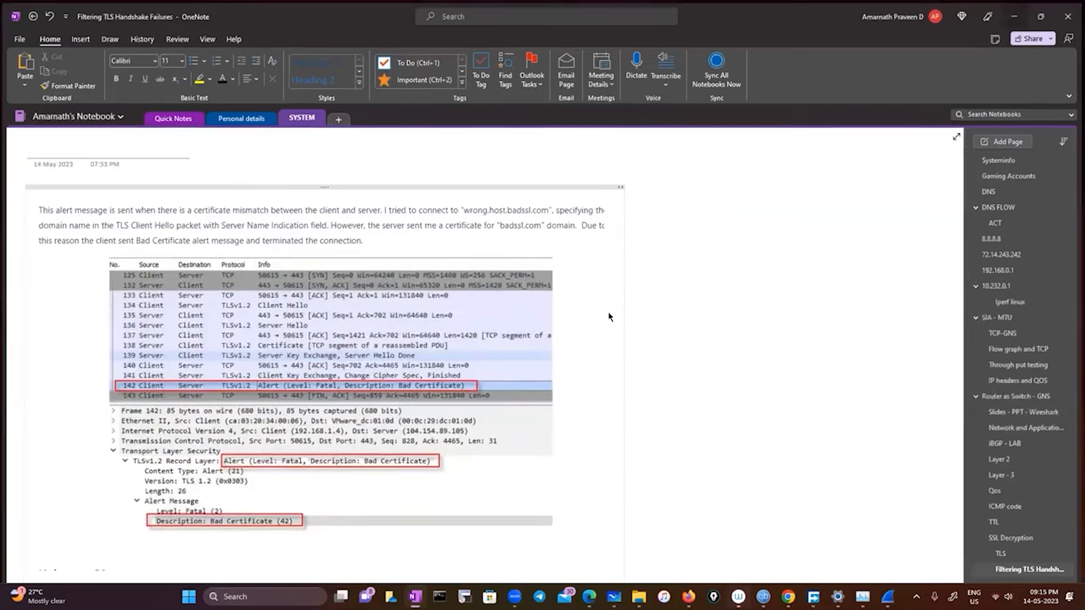
# - Leave OneNote for the Wireshark Wi-Fi capture and bring the packet list back to its number, time and address columns
pyautogui.press('super+d')
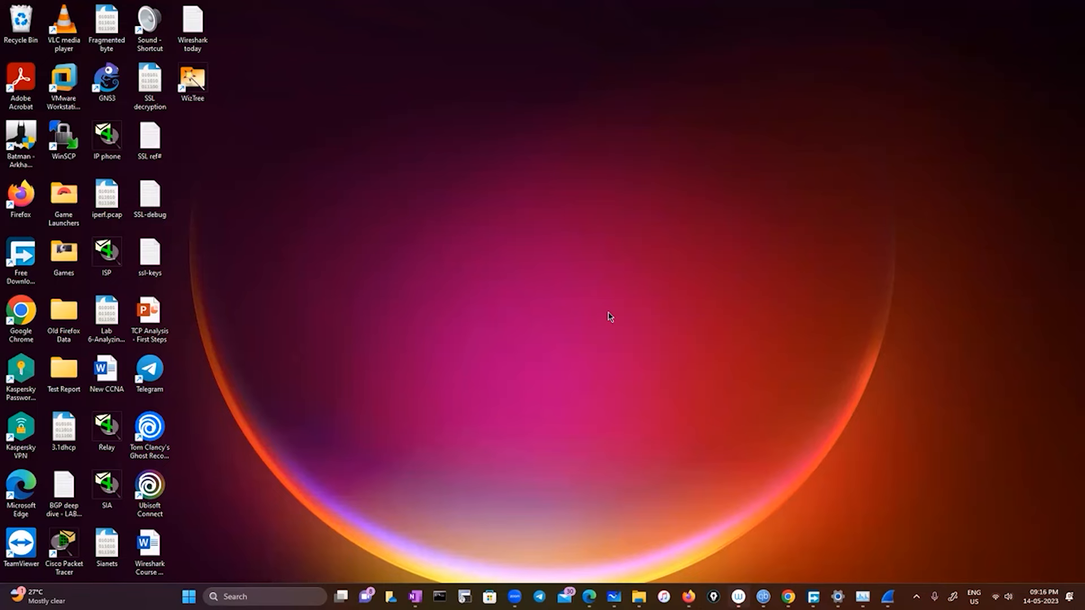
pyautogui.click(887, 597)
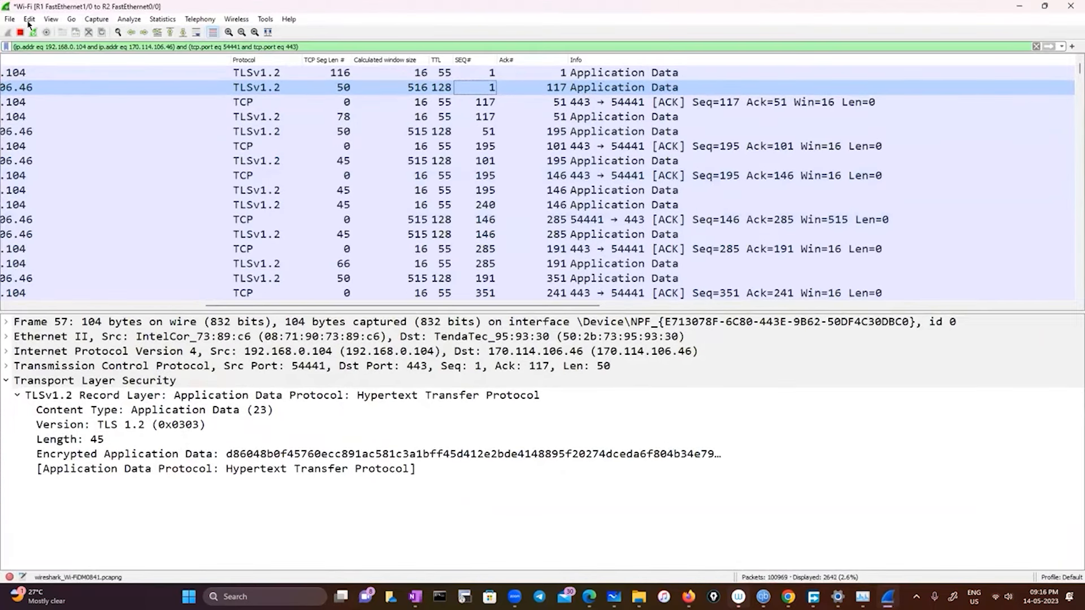
pyautogui.click(51, 19)
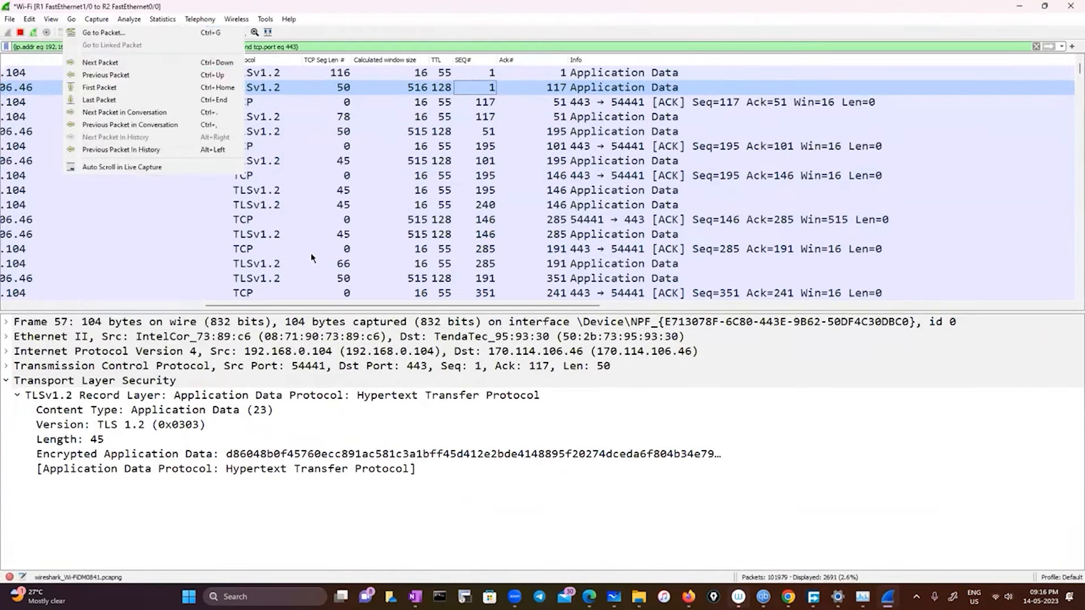
pyautogui.click(326, 307)
pyautogui.click(42, 306)
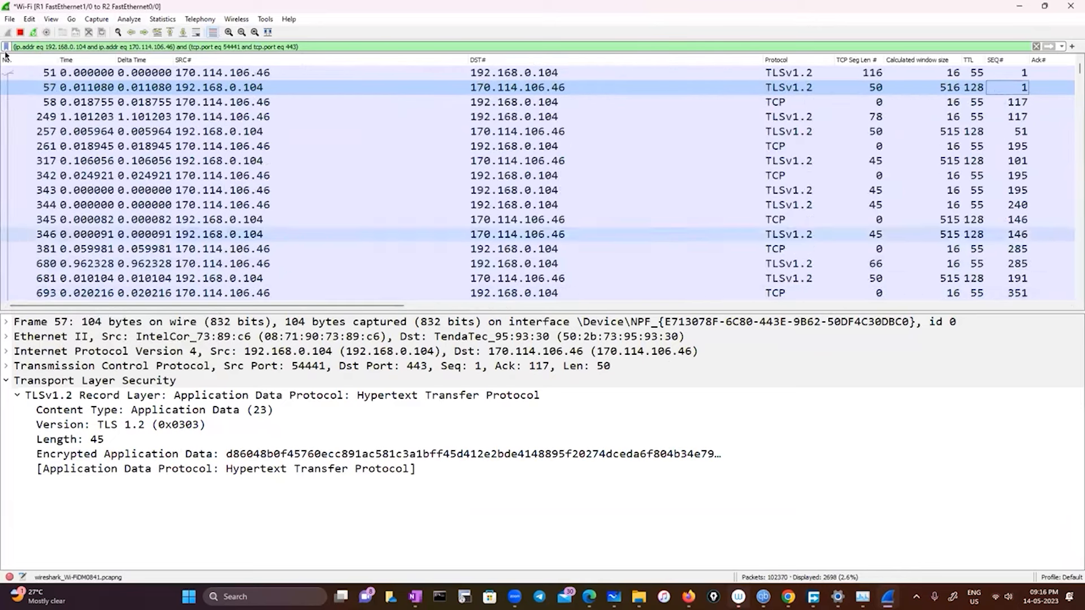
# - Review the Name Resolution settings in the Wireshark preferences and accept them with network (IP) address resolution enabled
pyautogui.click(31, 20)
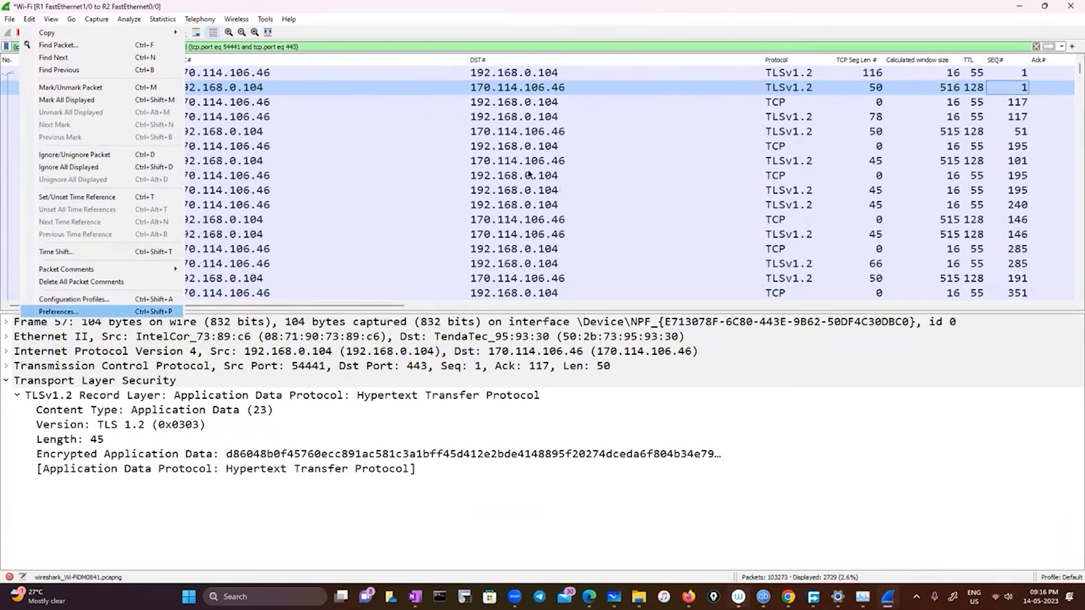
pyautogui.click(520, 204)
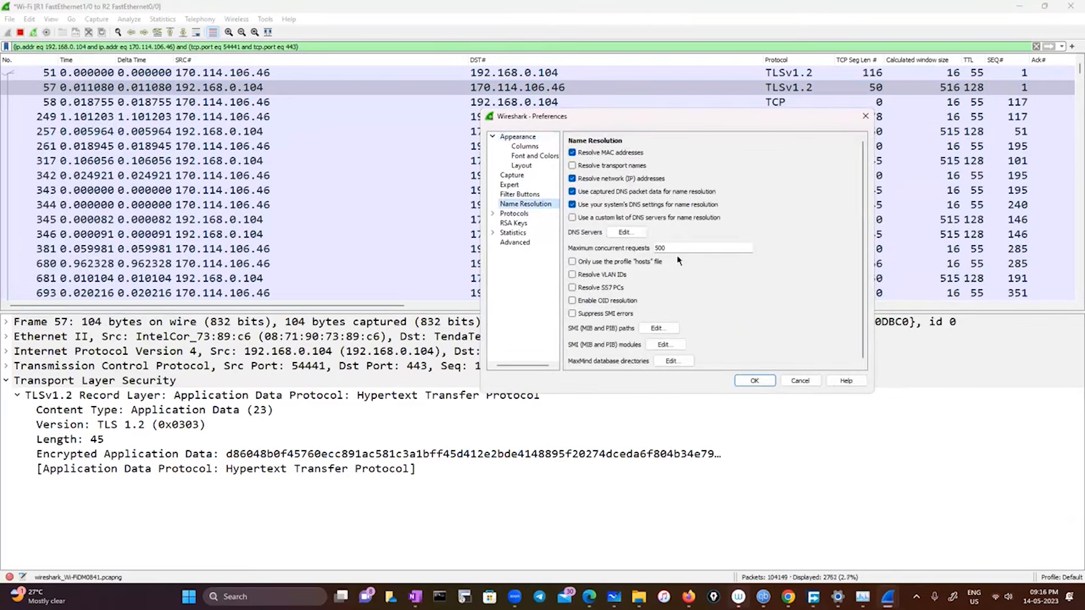
pyautogui.click(754, 380)
# - Clear the display filter for the 170.114.106.46 conversation and look over the beginning of the full capture
pyautogui.scroll(-20, 399, 232)
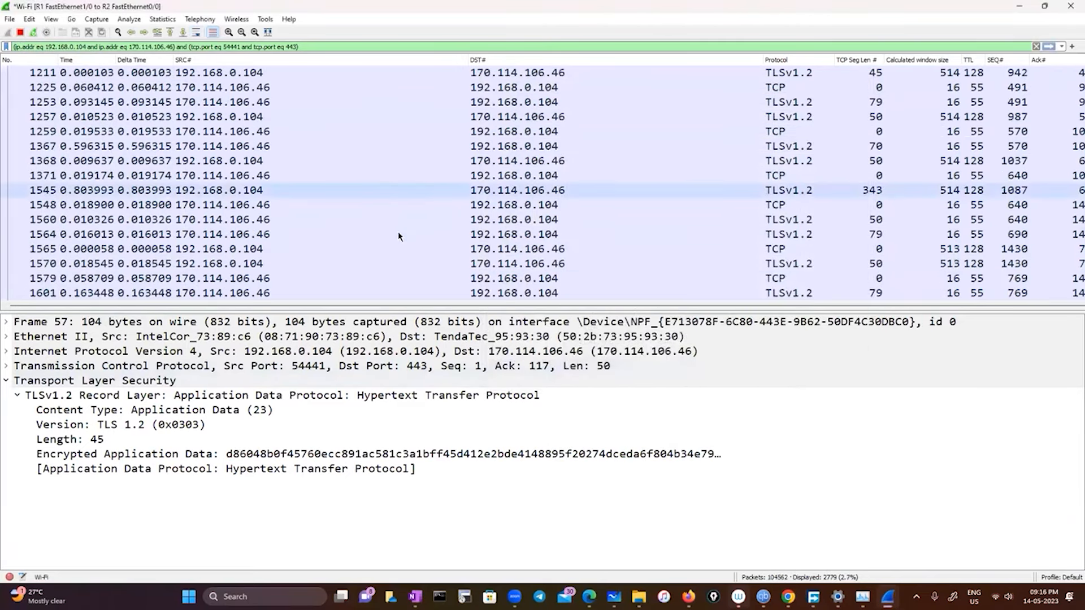
pyautogui.click(1035, 46)
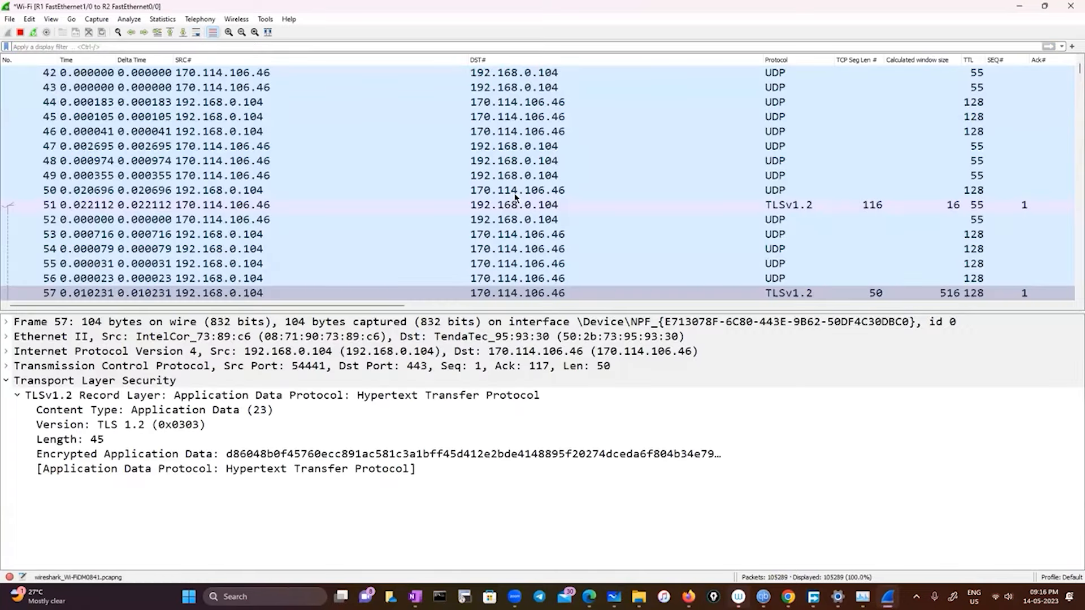
pyautogui.scroll(-12, 456, 218)
pyautogui.scroll(-16, 456, 222)
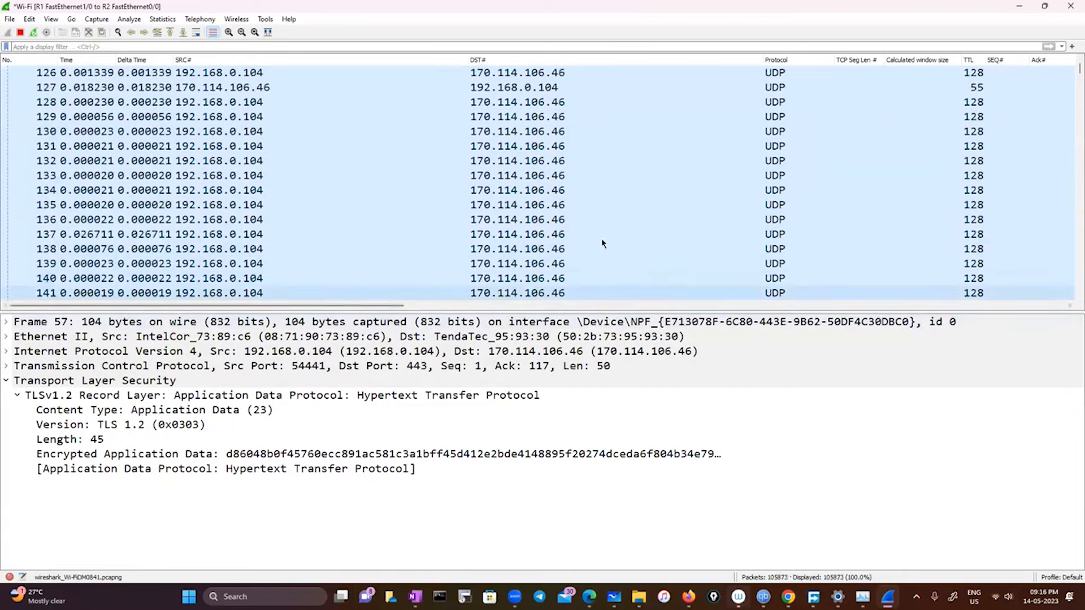
pyautogui.scroll(20, 629, 272)
pyautogui.scroll(13, 587, 237)
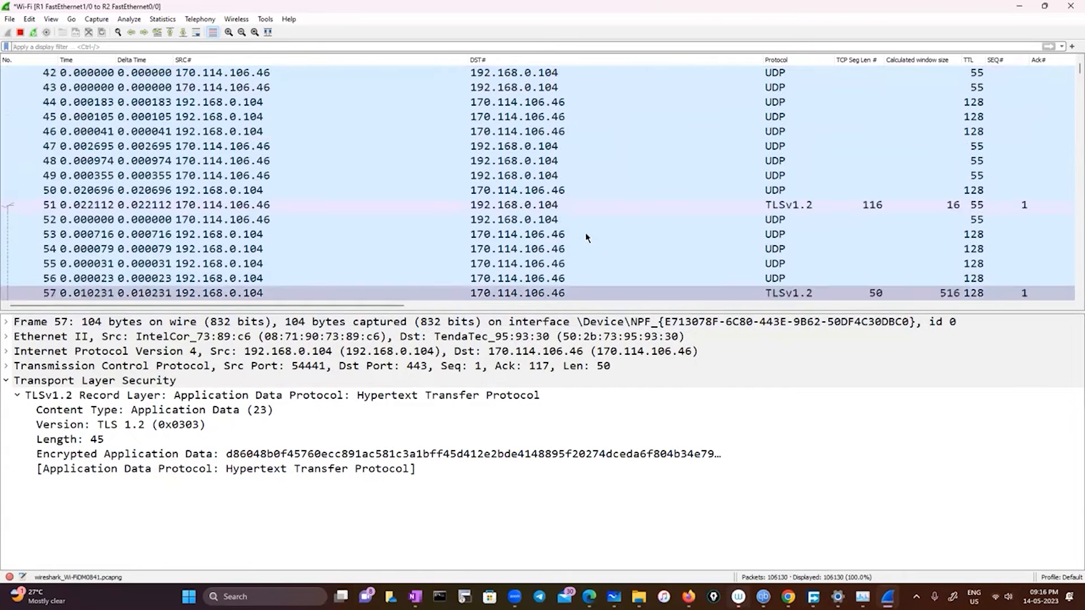
pyautogui.scroll(6, 365, 251)
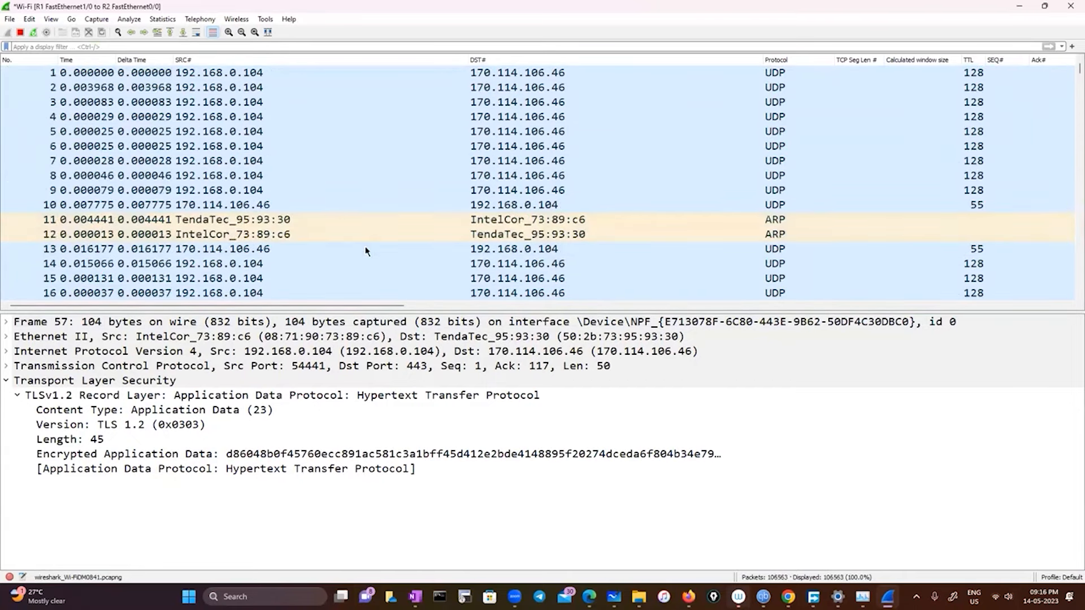
# - Examine the source and destination columns of the unfiltered capture for addresses resolved to host names
pyautogui.scroll(-20, 365, 251)
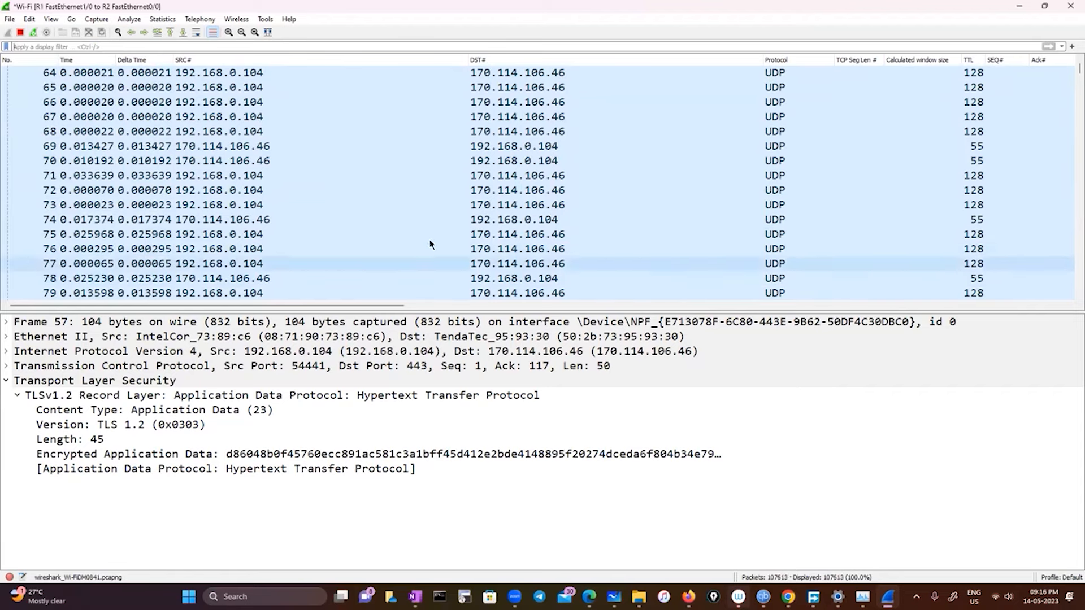
pyautogui.scroll(-2, 414, 249)
pyautogui.scroll(-12, 395, 283)
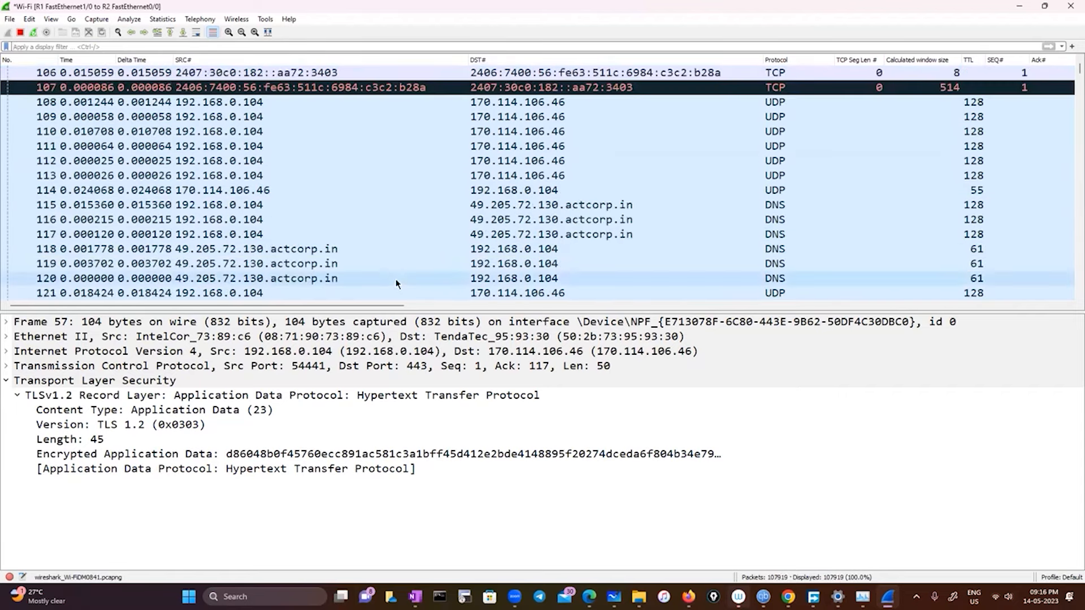
pyautogui.scroll(-13, 396, 284)
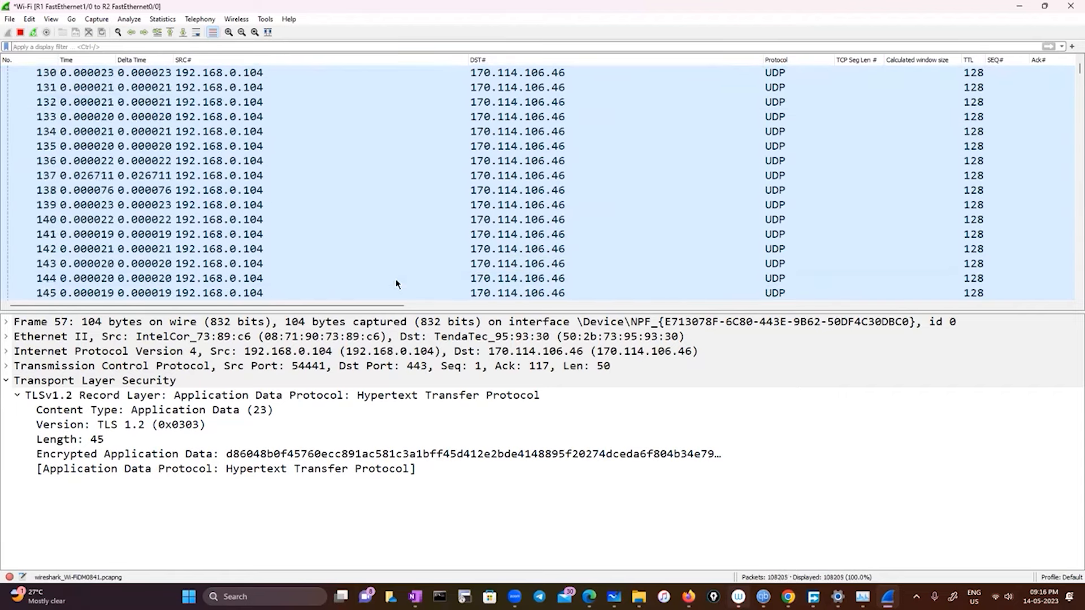
pyautogui.scroll(-4, 396, 284)
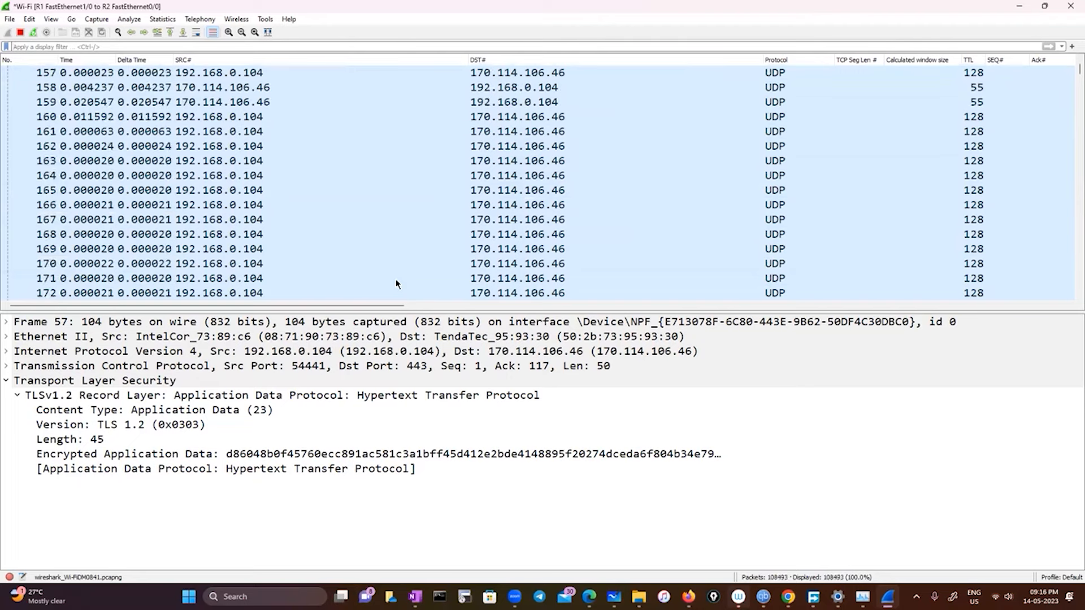
pyautogui.scroll(20, 396, 283)
pyautogui.scroll(20, 396, 283)
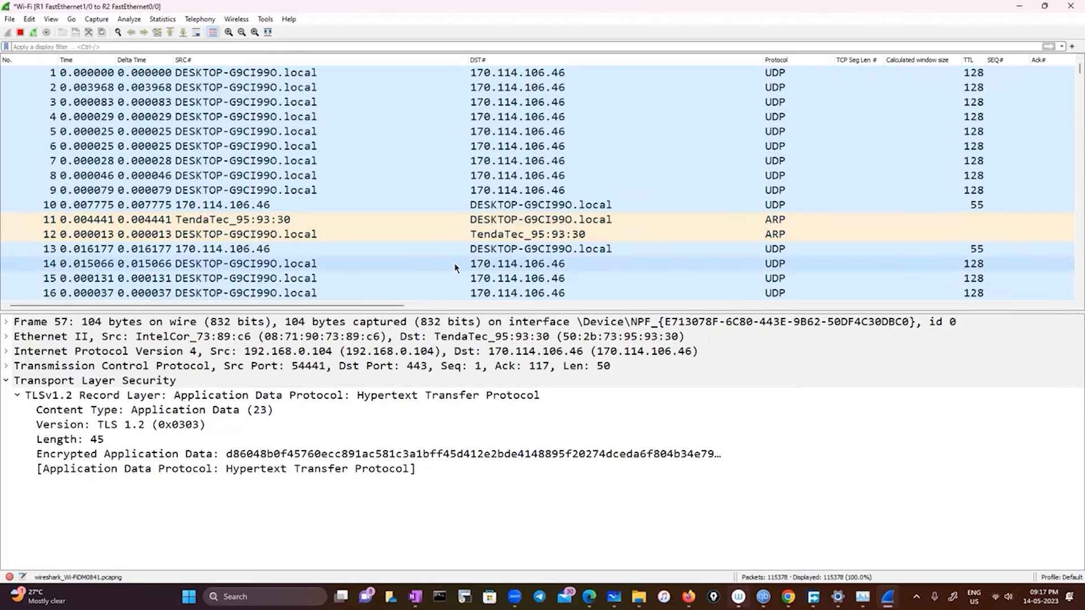
pyautogui.scroll(-5, 456, 268)
pyautogui.scroll(-18, 456, 267)
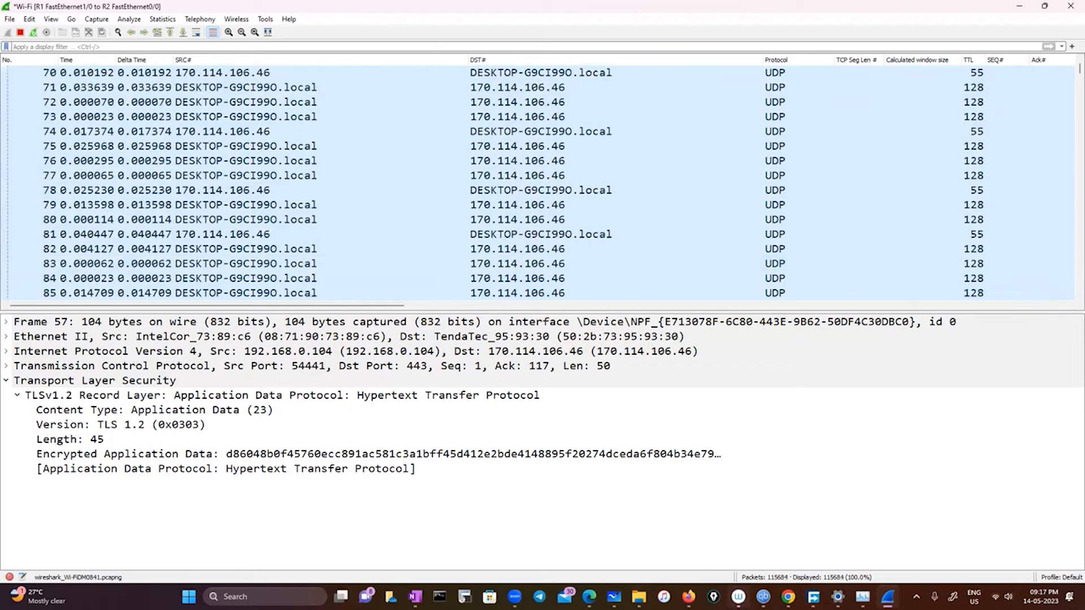
# - Switch to OneNote and examine the Certificate Expired, Unknown CA and Certificate Revoked examples, including the Client Hello cipher suites
pyautogui.click(416, 596)
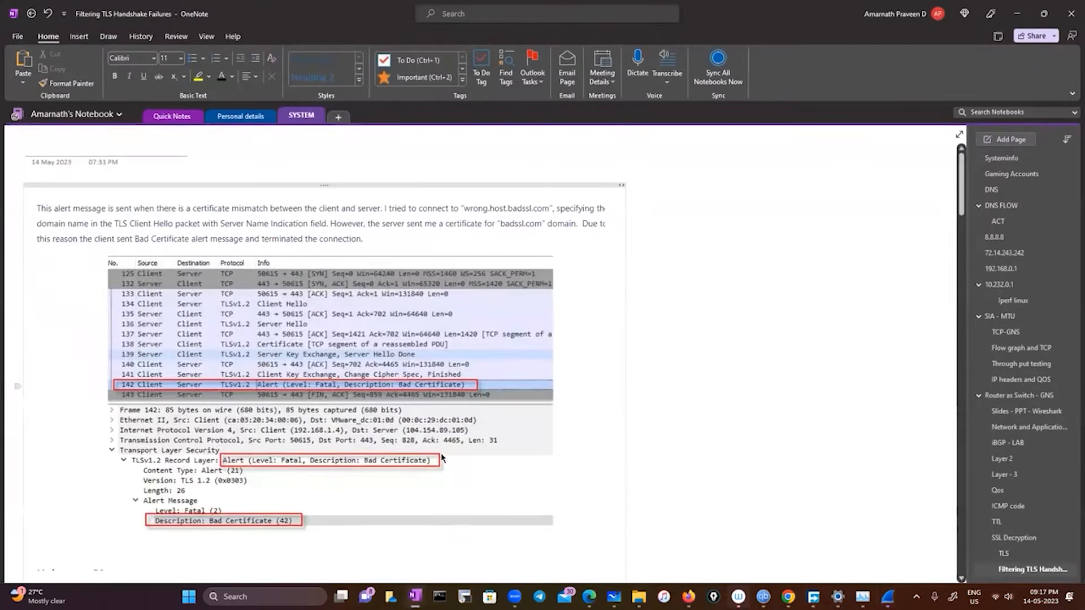
pyautogui.scroll(-5, 442, 458)
pyautogui.scroll(-5, 442, 458)
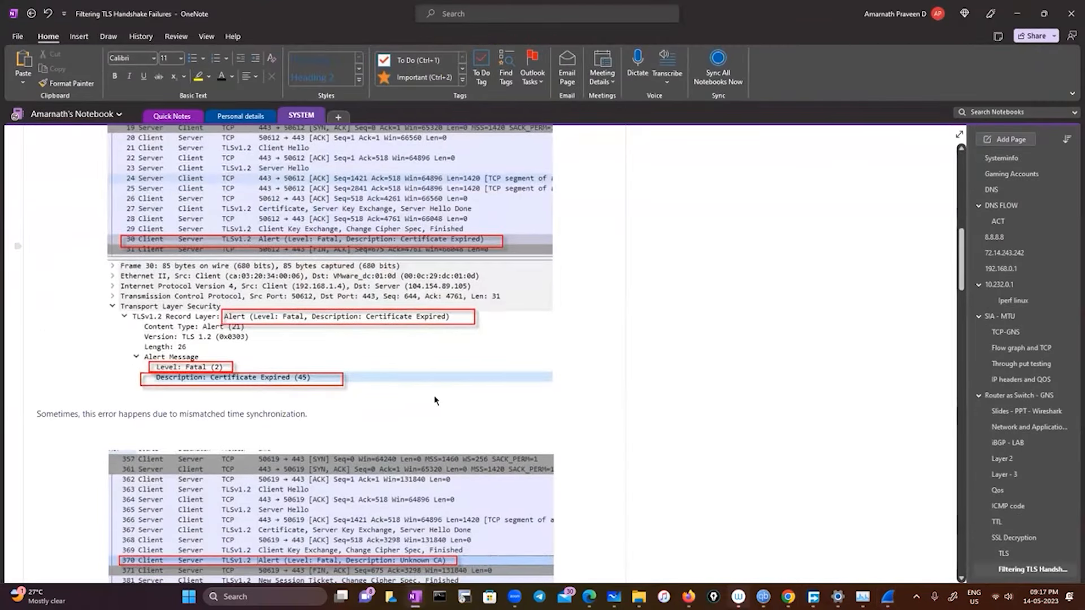
pyautogui.scroll(-5, 435, 400)
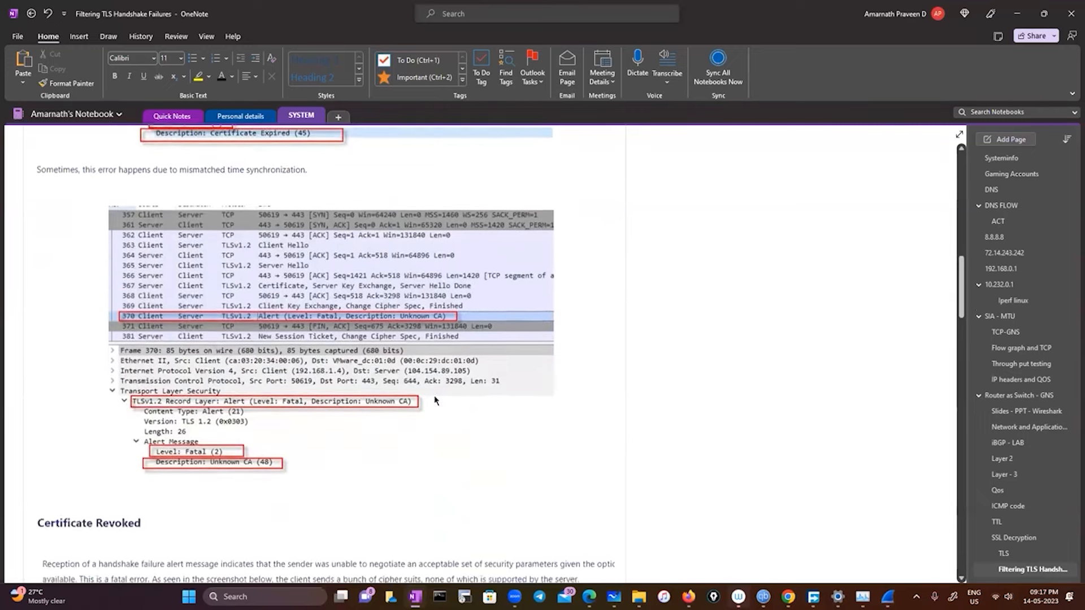
pyautogui.scroll(-5, 435, 400)
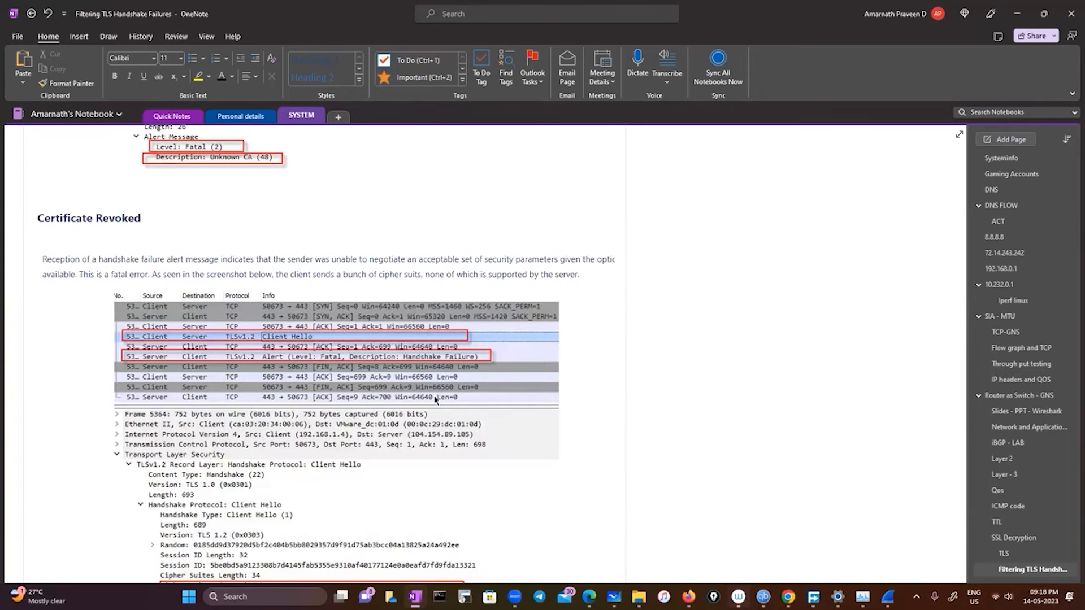
pyautogui.scroll(-5, 436, 400)
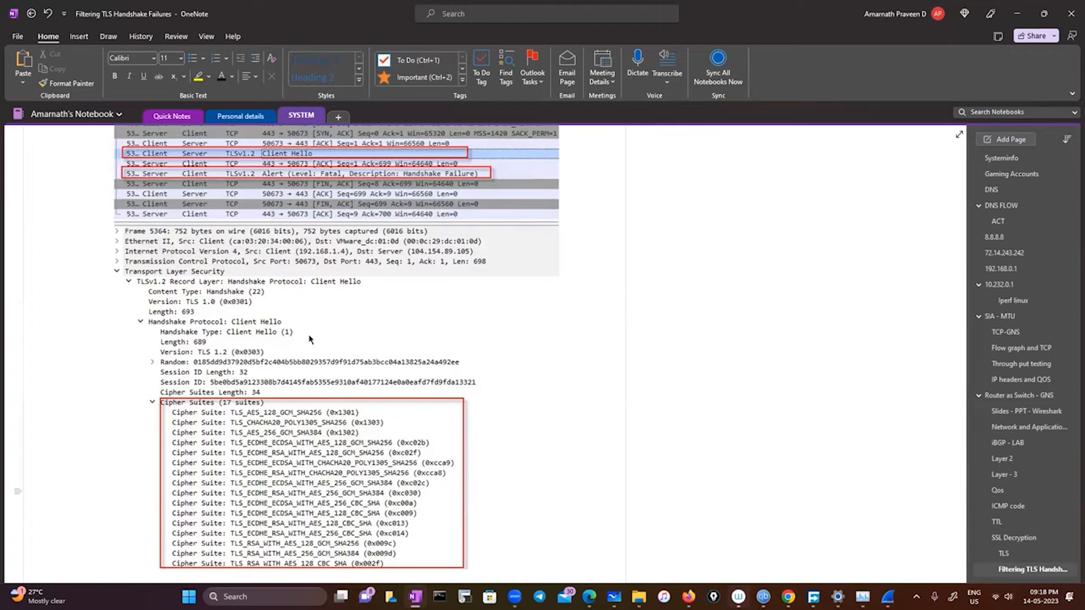
# - Examine the Handshake Failure example, the filtered list of TLS alerts and the Closure Alerts section of the notes
pyautogui.scroll(-15, 309, 339)
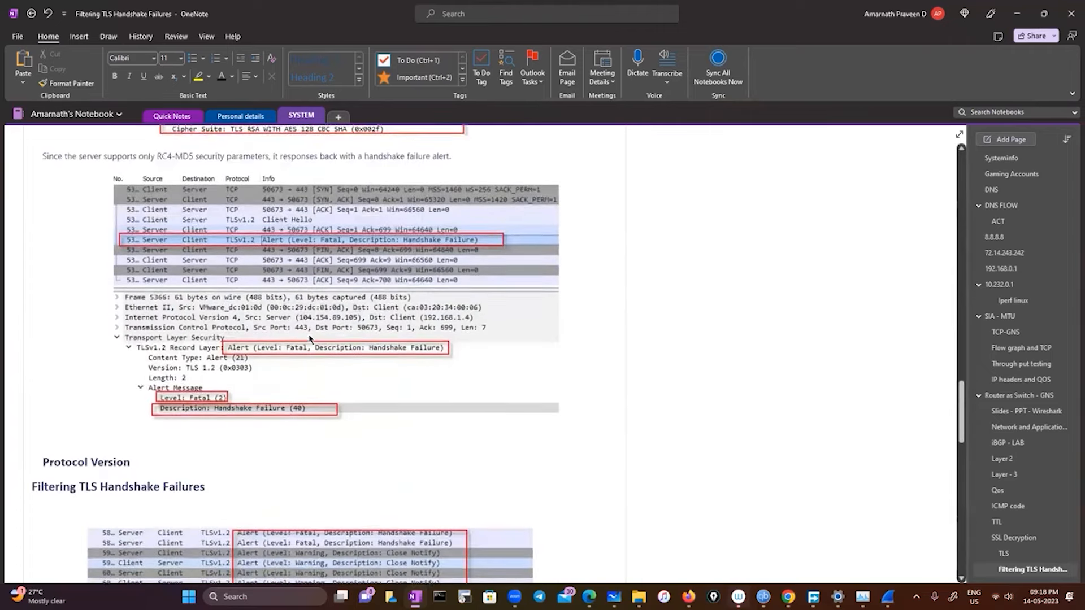
pyautogui.scroll(-8, 309, 339)
pyautogui.scroll(3, 309, 339)
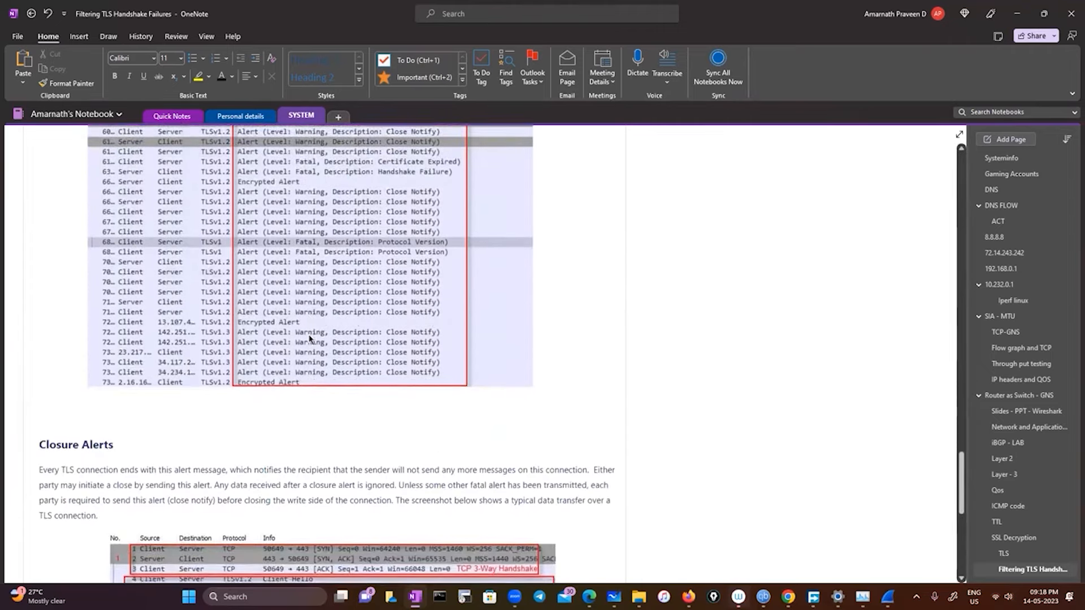
pyautogui.scroll(2, 310, 339)
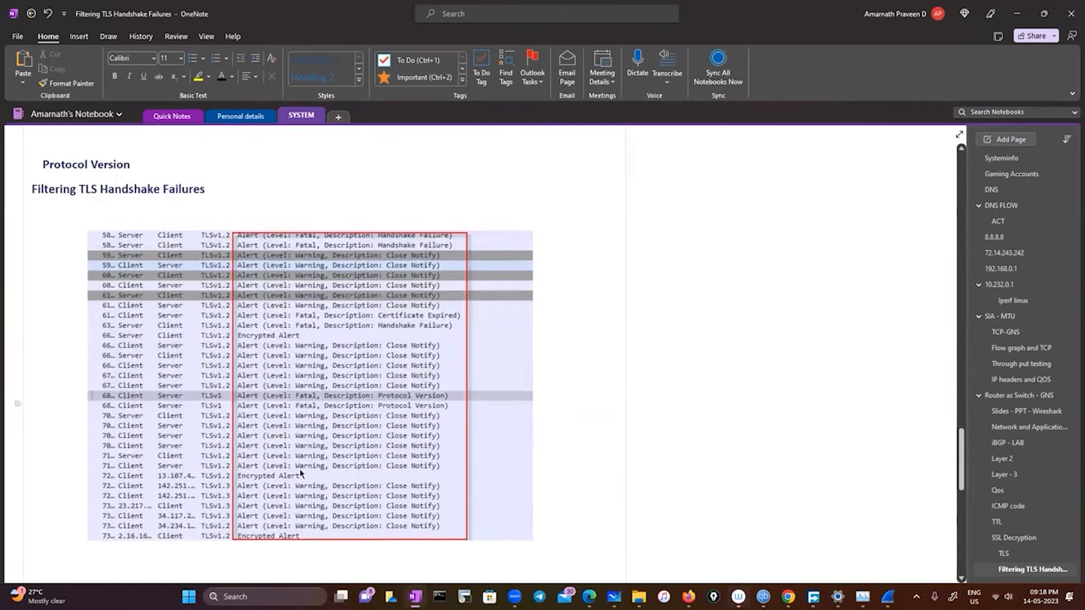
pyautogui.scroll(-6, 300, 473)
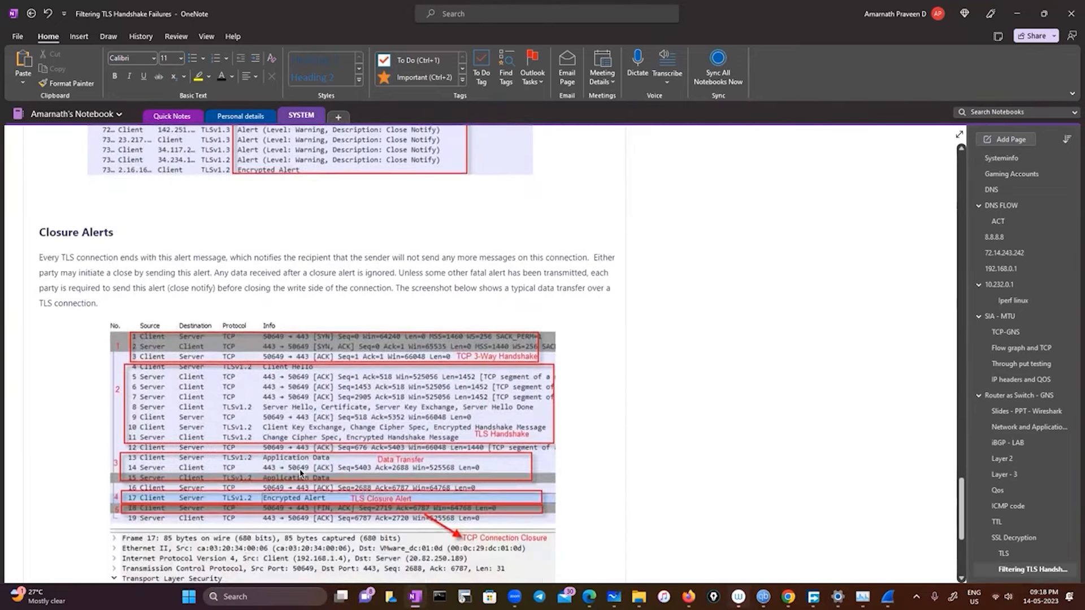
pyautogui.scroll(-2, 300, 473)
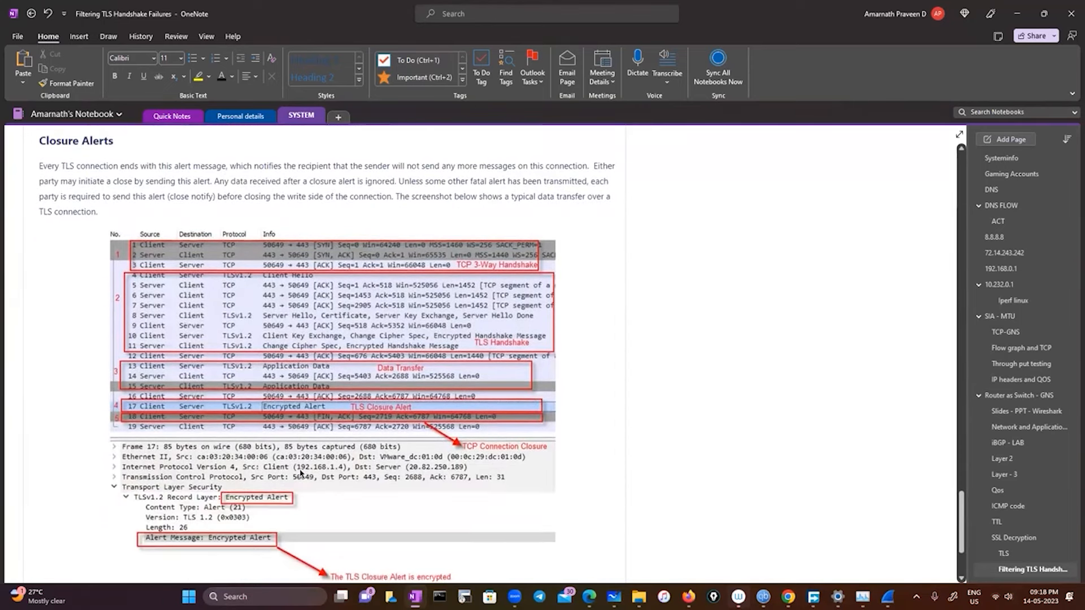